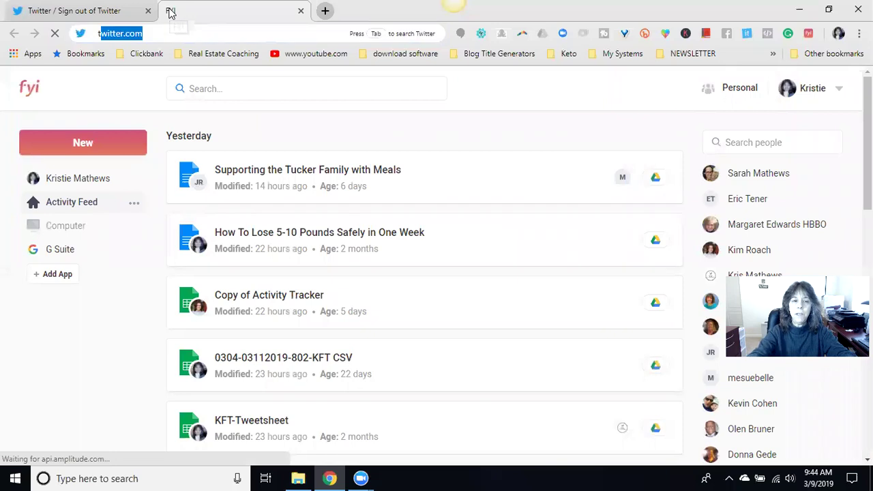
- Load tweetdeck.twitter.com in the new Chrome tab
{"action": "type", "text": "eck.twe"}
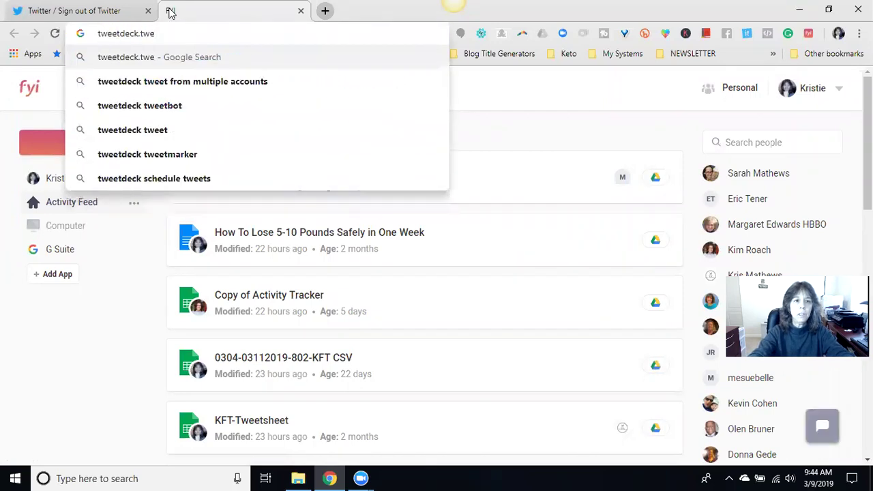
{"action": "key", "text": "BackSpace"}
{"action": "type", "text": "itter.com"}
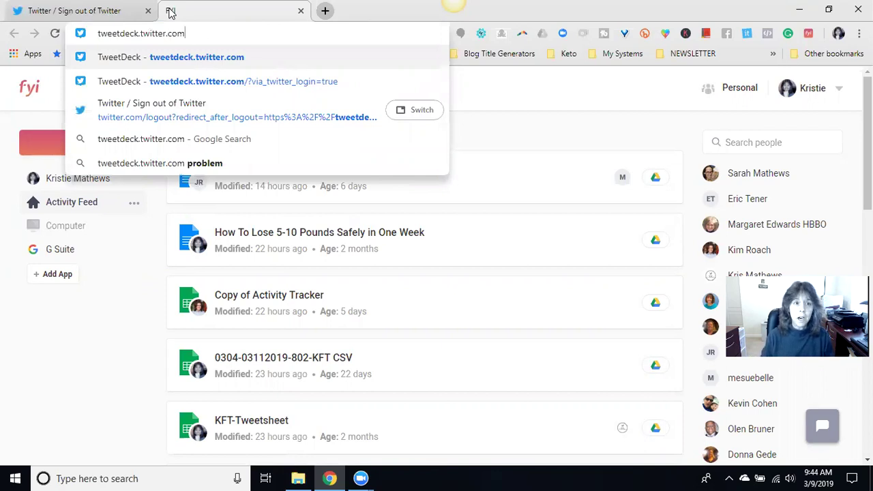
{"action": "key", "text": "Return"}
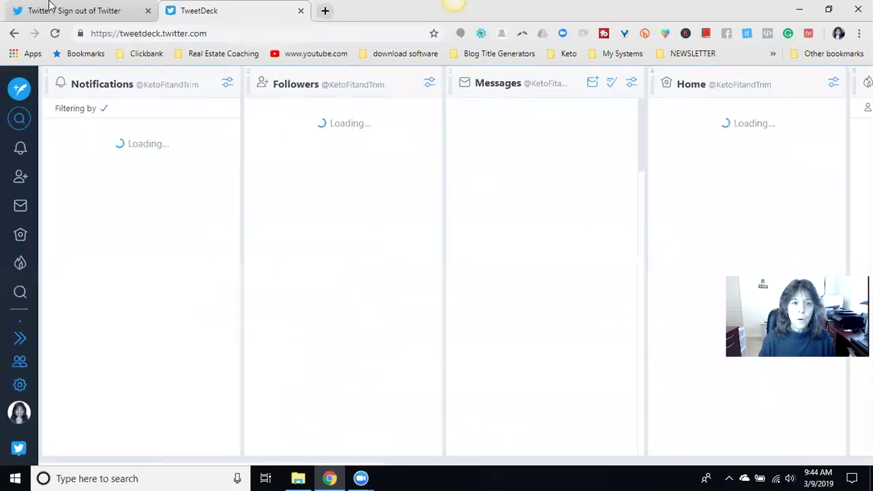
- Log out of Twitter and close the TweetDeck tab
{"action": "left_click", "coordinate": [80, 11]}
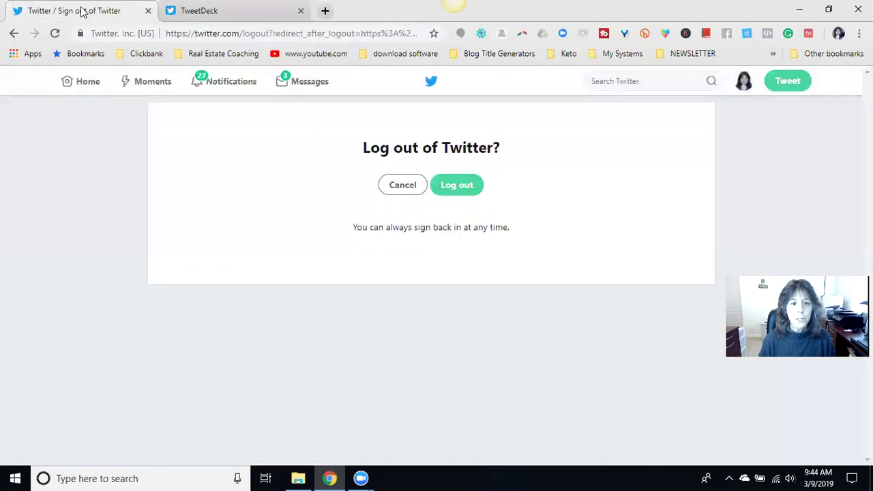
{"action": "left_click", "coordinate": [468, 192]}
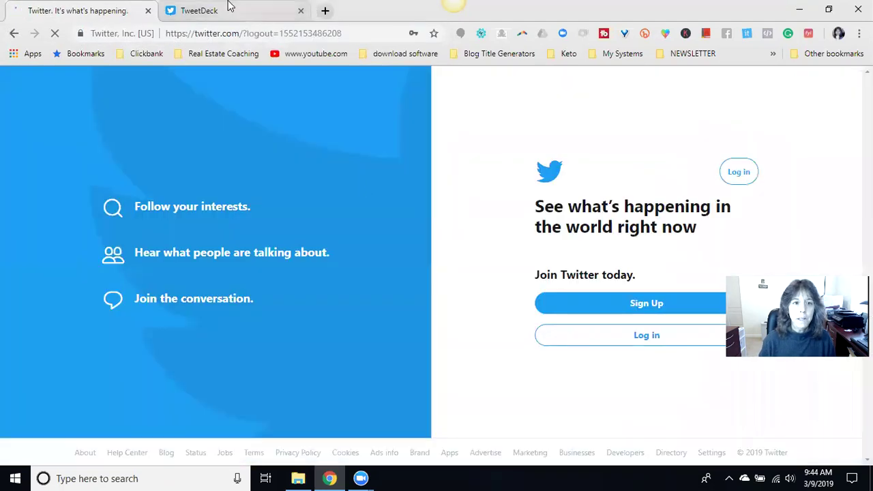
{"action": "left_click", "coordinate": [231, 10]}
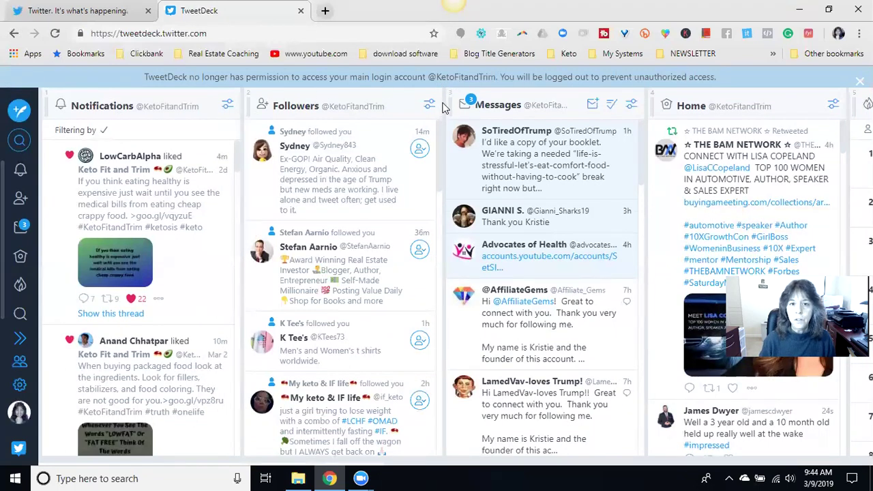
{"action": "left_click", "coordinate": [300, 11]}
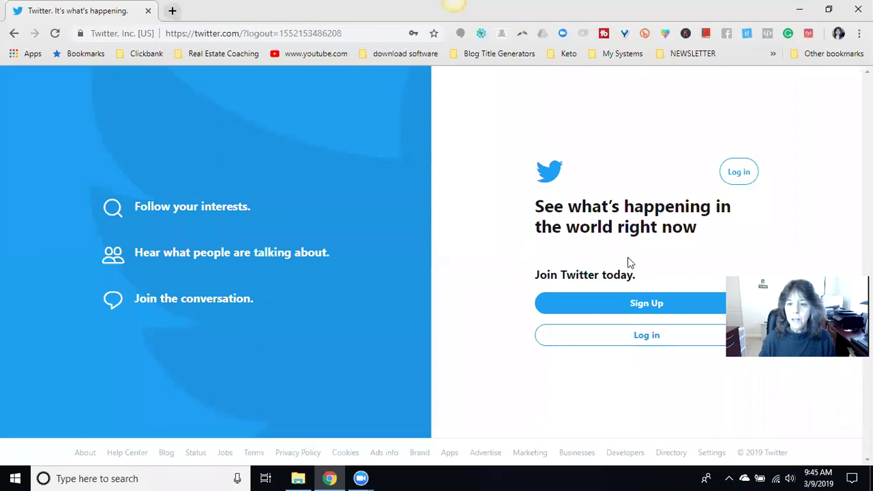
- Sign back into Twitter using the other saved account's credentials
{"action": "left_click", "coordinate": [741, 179]}
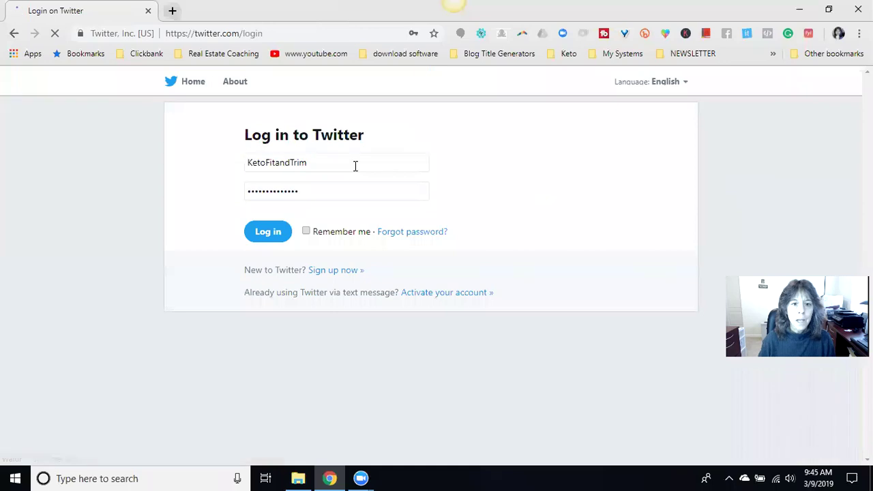
{"action": "left_click", "coordinate": [346, 161]}
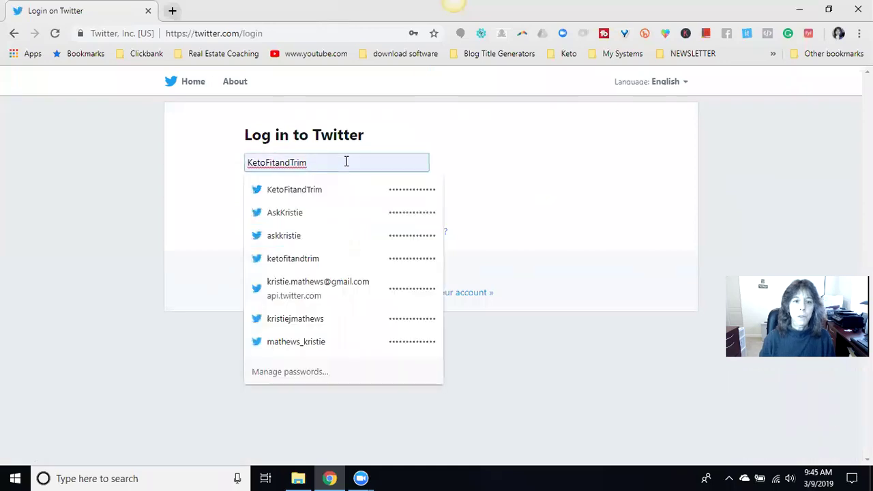
{"action": "left_click", "coordinate": [294, 217]}
{"action": "left_click", "coordinate": [268, 233]}
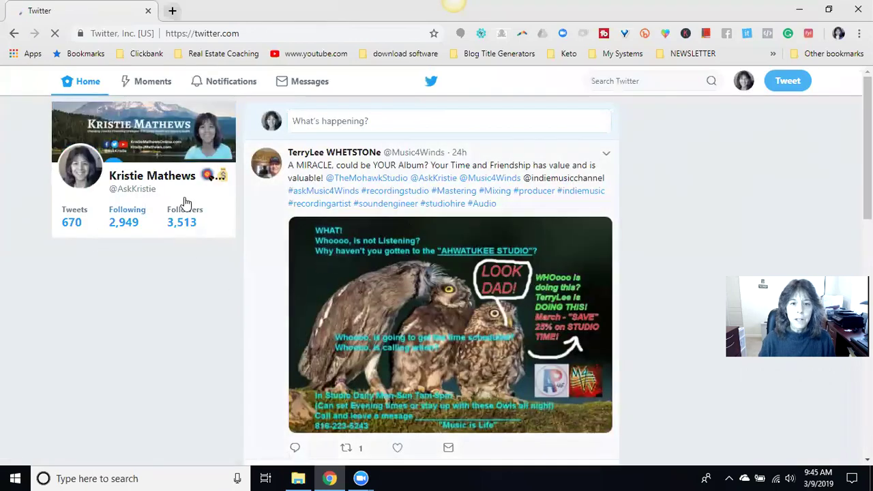
- Reopen TweetDeck in a fresh tab, check the Twitter tab, and return to the dashboard
{"action": "left_click", "coordinate": [172, 10]}
{"action": "type", "text": "tweet"}
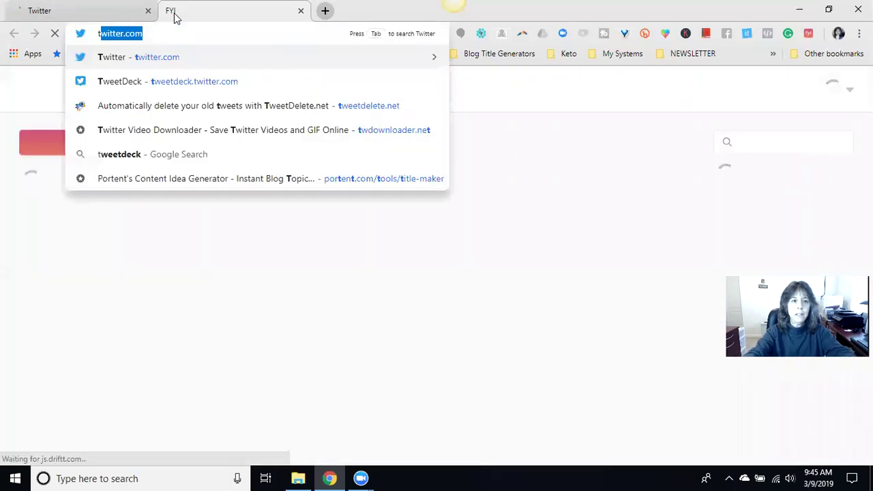
{"action": "key", "text": "Return"}
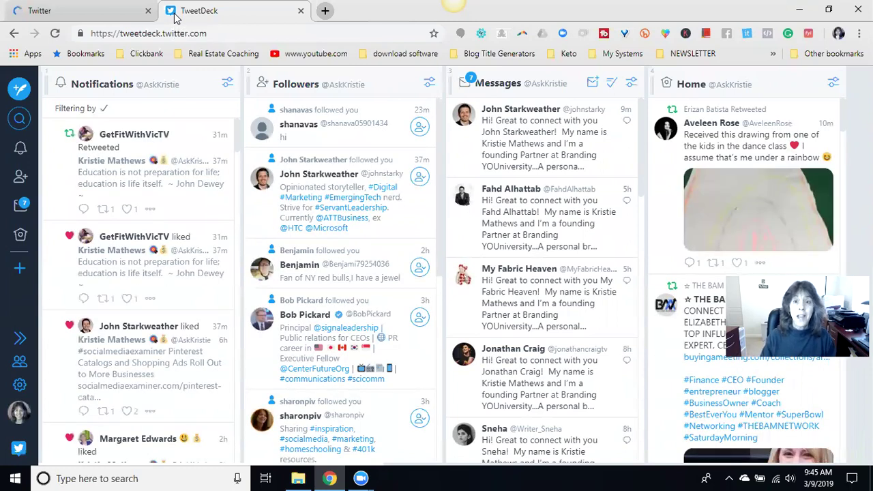
{"action": "left_click", "coordinate": [114, 16]}
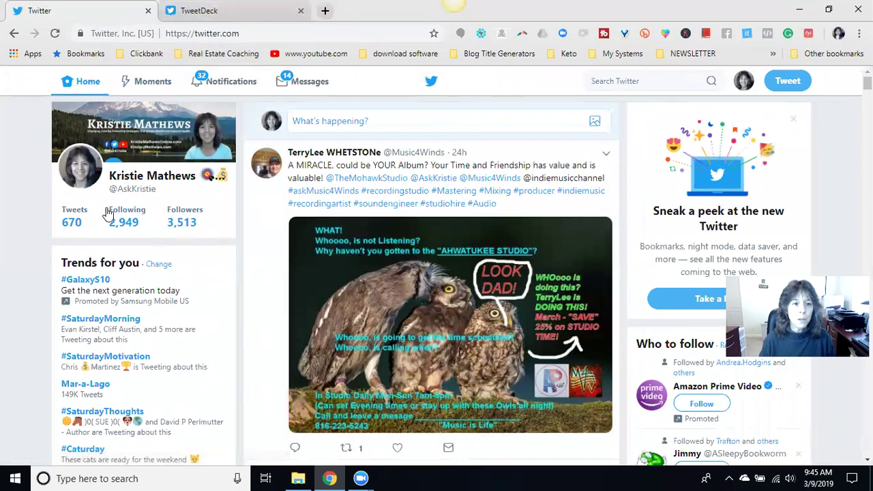
{"action": "left_click", "coordinate": [251, 12]}
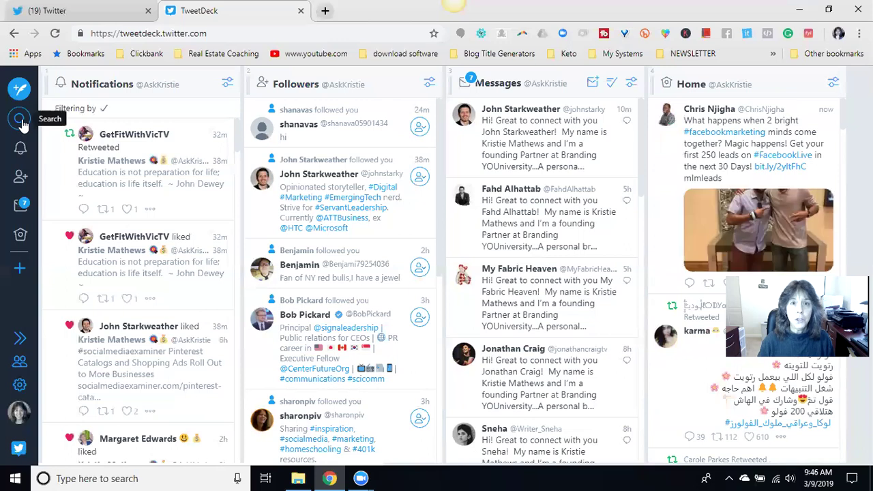
- Search for the follower by name and open his profile card from the results
{"action": "left_click", "coordinate": [20, 121]}
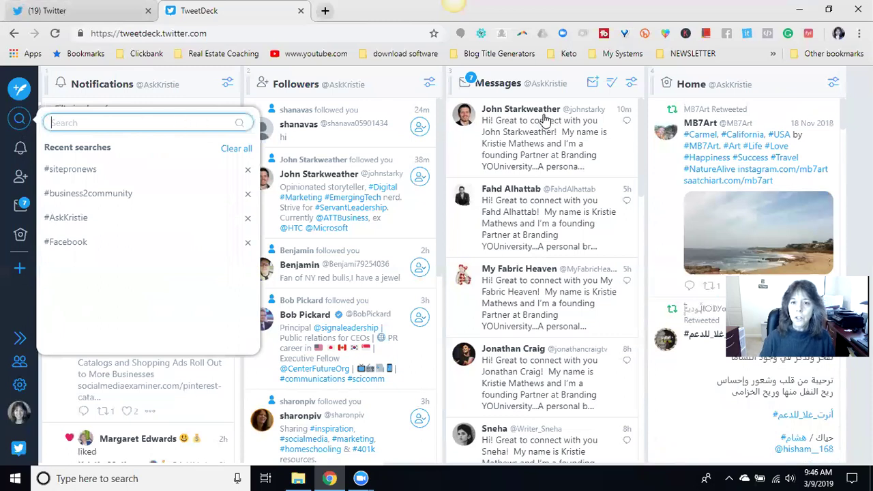
{"action": "type", "text": "oh"}
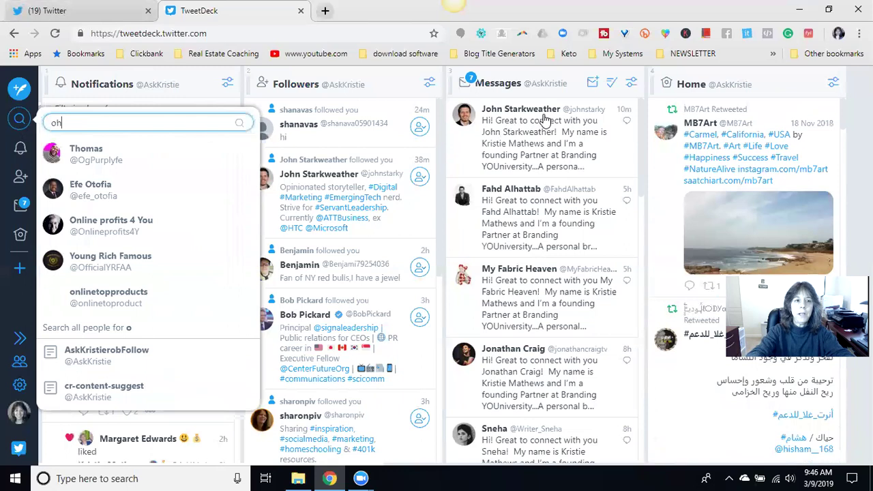
{"action": "key", "text": "BackSpace"}
{"action": "key", "text": "BackSpace"}
{"action": "key", "text": "BackSpace"}
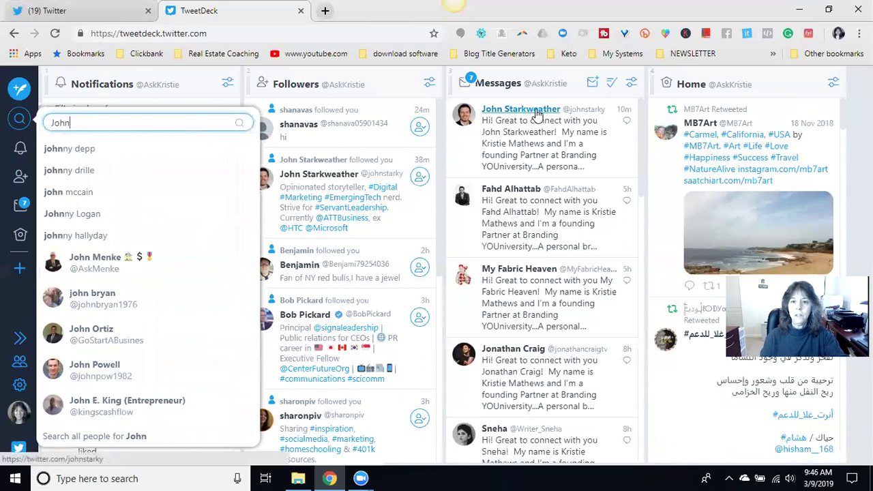
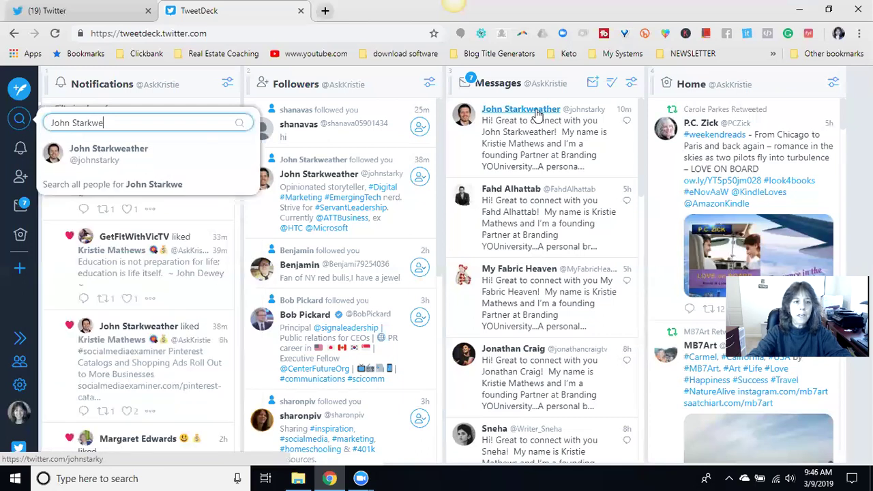
{"action": "left_click", "coordinate": [175, 150]}
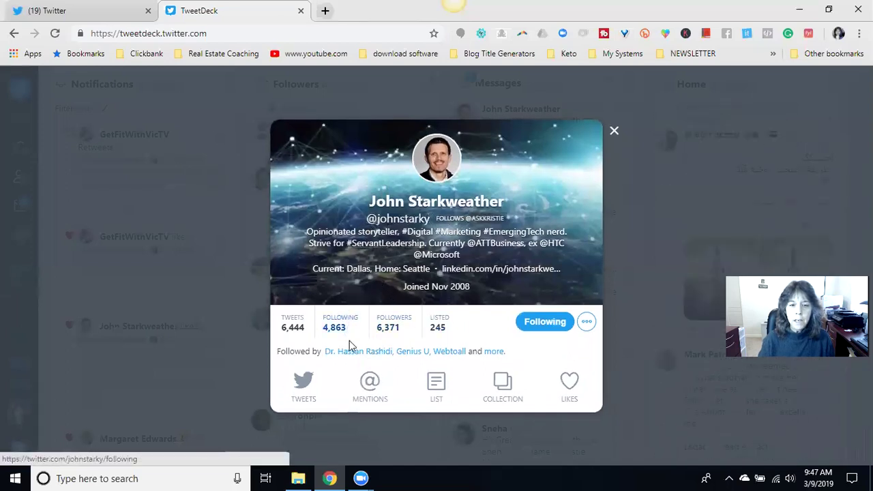
- View the follower's full Twitter profile in a new tab, then close that tab
{"action": "right_click", "coordinate": [409, 224]}
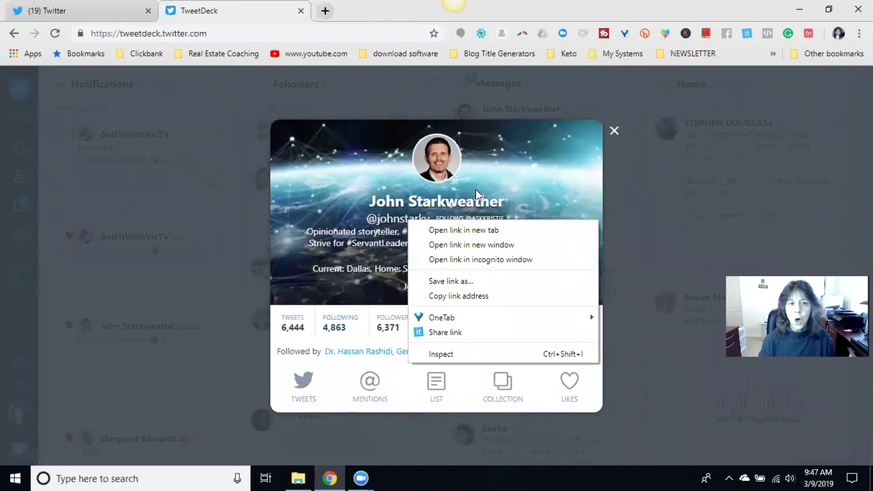
{"action": "left_click", "coordinate": [453, 231]}
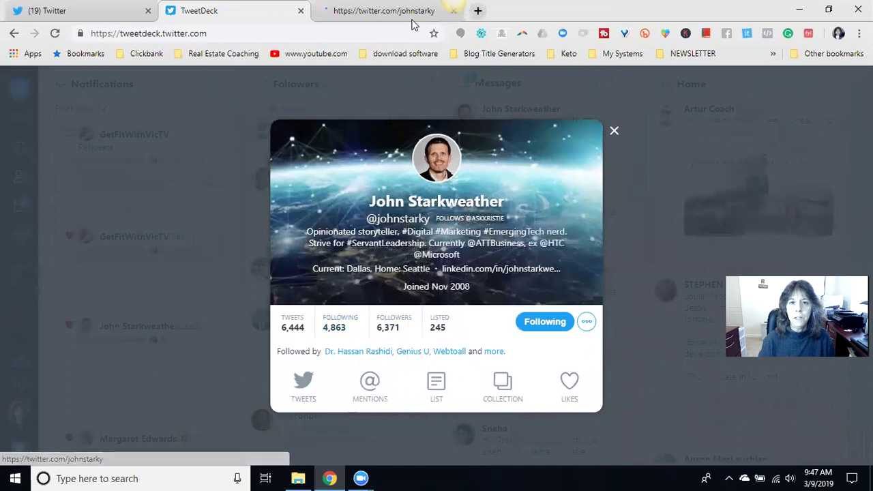
{"action": "left_click", "coordinate": [390, 12]}
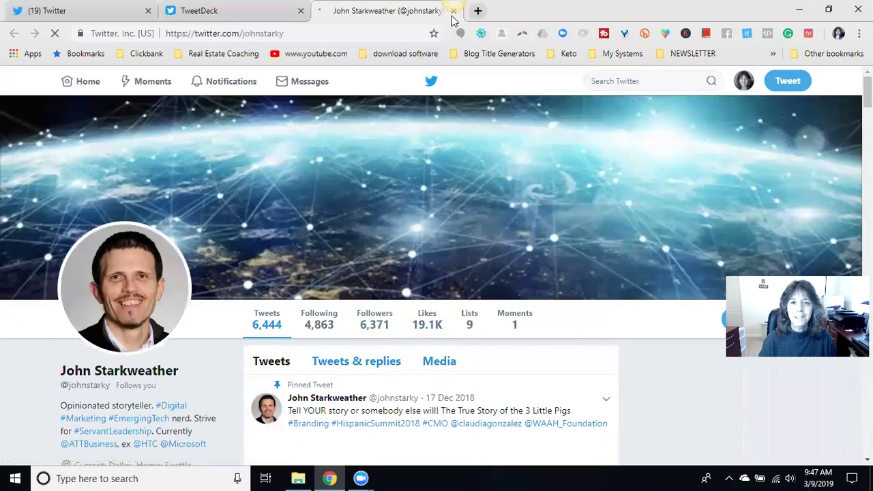
{"action": "middle_click", "coordinate": [404, 16]}
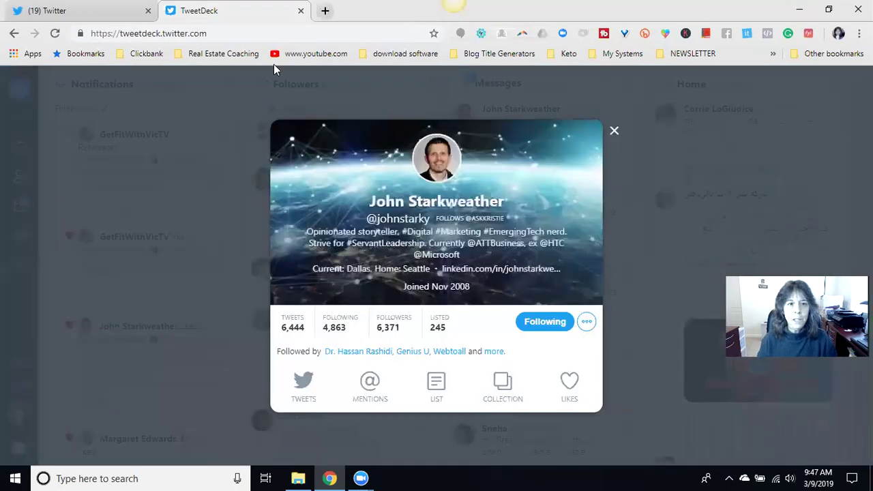
- Close the follower's profile card and scroll through the Home and Followers columns
{"action": "left_click", "coordinate": [614, 131]}
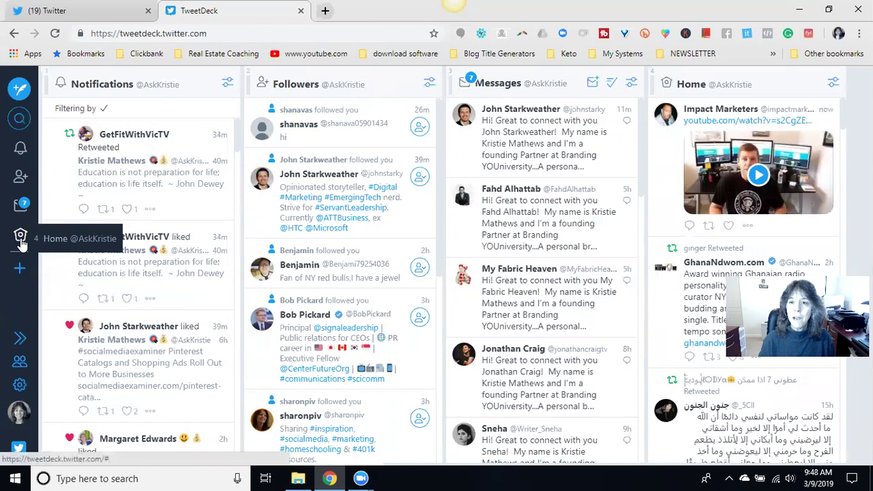
{"action": "scroll", "coordinate": [750, 218], "scroll_direction": "down", "scroll_amount": 3}
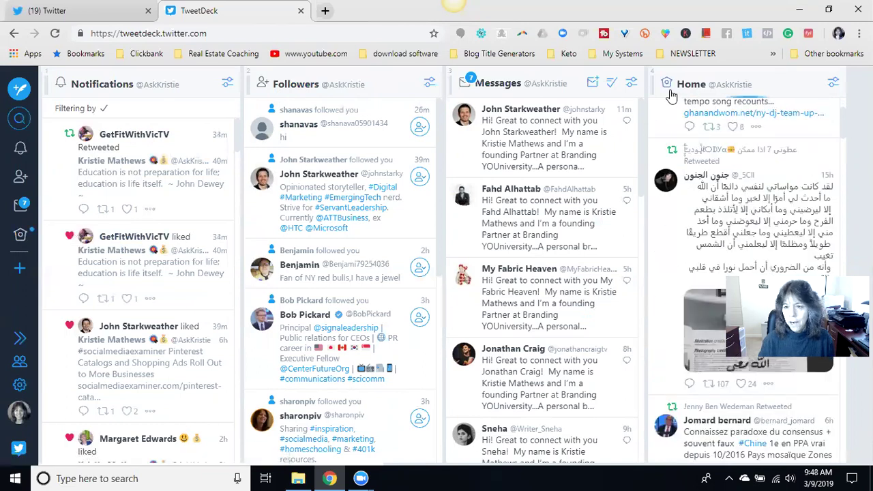
{"action": "scroll", "coordinate": [747, 142], "scroll_direction": "down", "scroll_amount": 5}
{"action": "scroll", "coordinate": [747, 142], "scroll_direction": "down", "scroll_amount": 10}
{"action": "scroll", "coordinate": [746, 142], "scroll_direction": "down", "scroll_amount": 7}
{"action": "scroll", "coordinate": [742, 148], "scroll_direction": "up", "scroll_amount": 8}
{"action": "scroll", "coordinate": [744, 147], "scroll_direction": "up", "scroll_amount": 13}
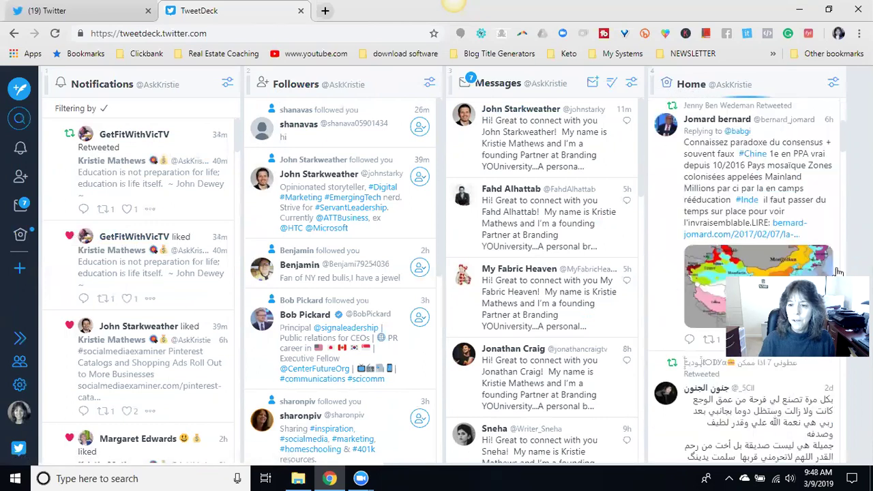
{"action": "scroll", "coordinate": [341, 262], "scroll_direction": "down", "scroll_amount": 3}
{"action": "scroll", "coordinate": [102, 232], "scroll_direction": "down", "scroll_amount": 1}
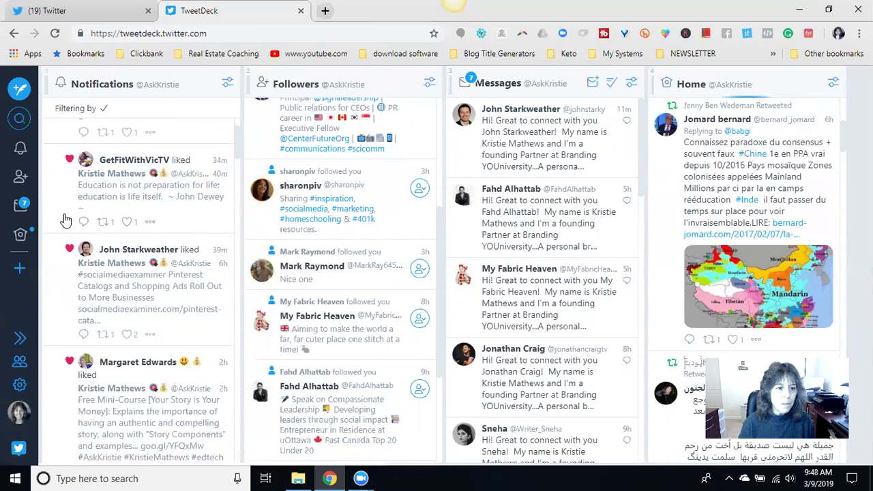
- Add Trending and Scheduled columns, then check the Scheduled column's options
{"action": "left_click", "coordinate": [19, 271]}
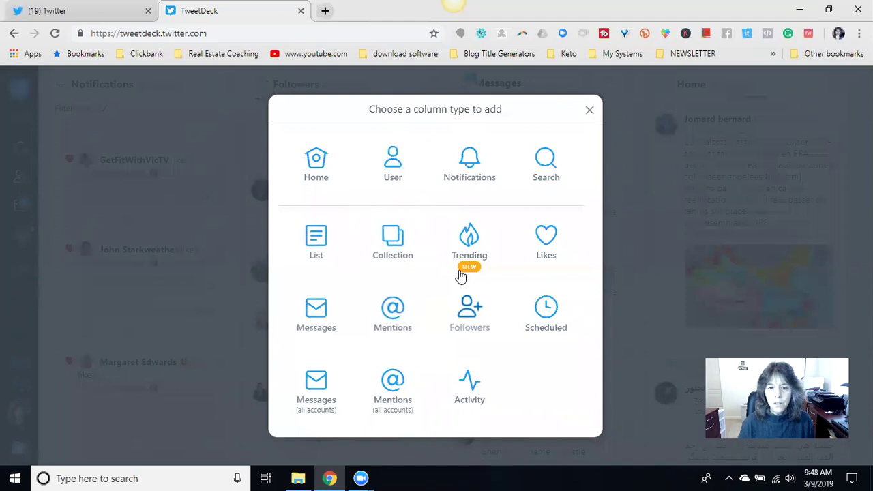
{"action": "left_click", "coordinate": [468, 241]}
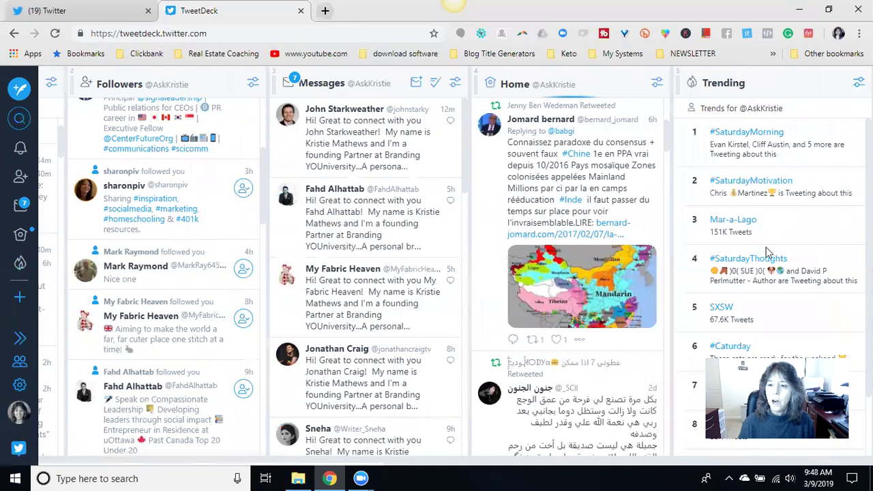
{"action": "left_click", "coordinate": [19, 297]}
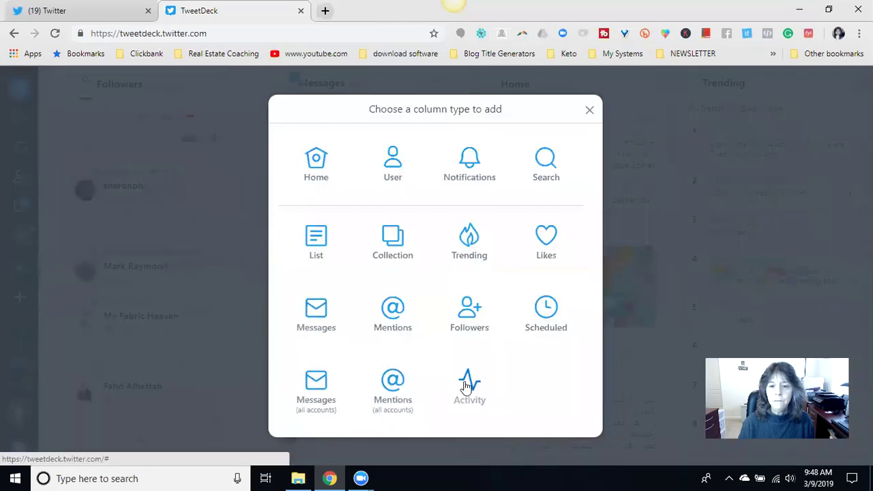
{"action": "left_click", "coordinate": [546, 313]}
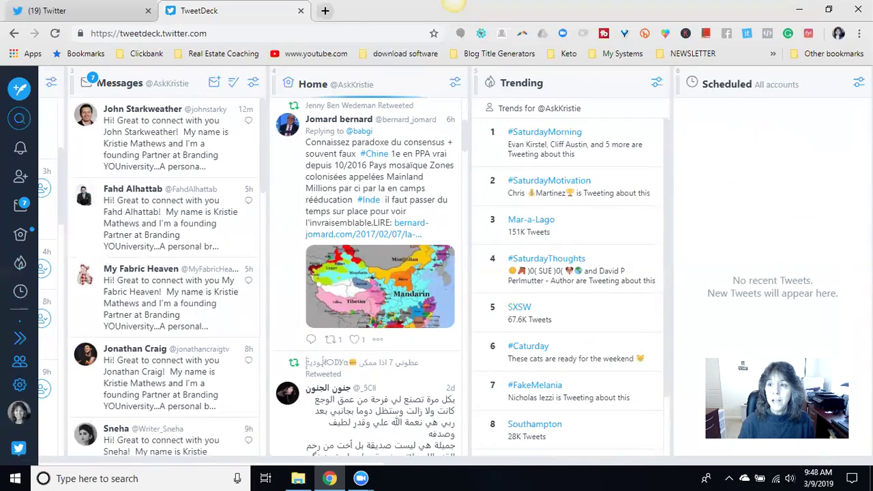
{"action": "left_click", "coordinate": [859, 83]}
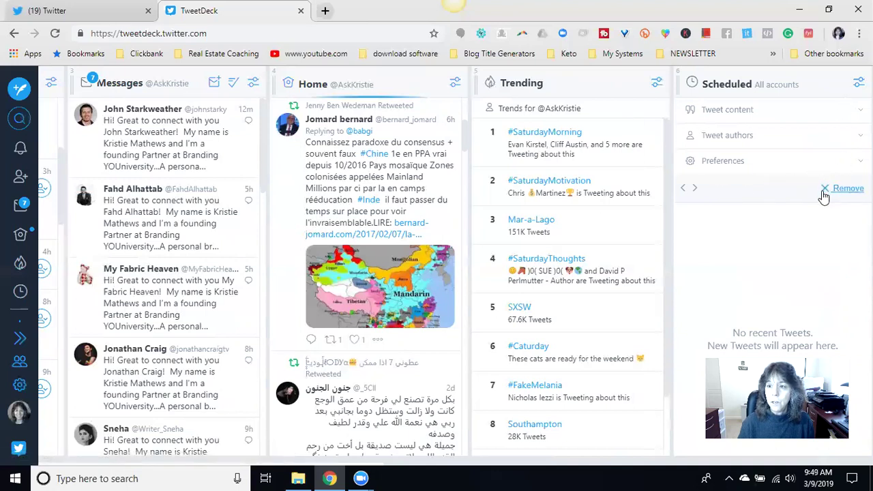
{"action": "left_click", "coordinate": [859, 83]}
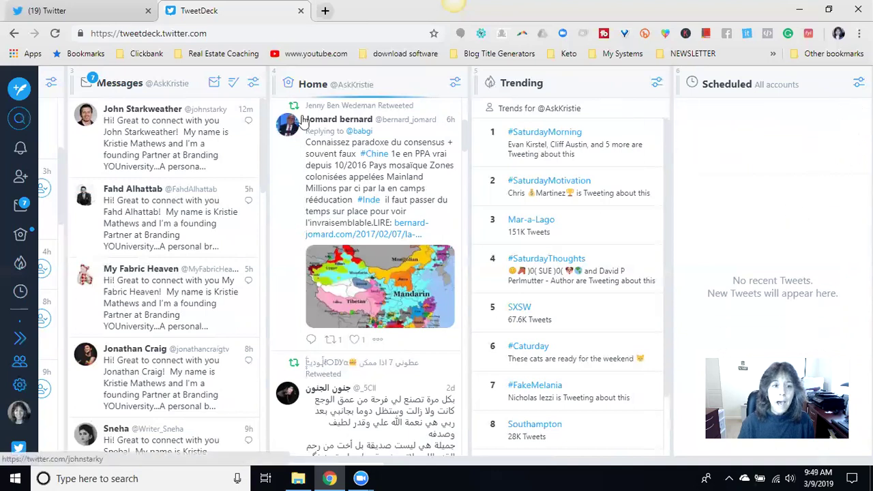
- Expand and collapse the sidebar navigation labels, then scroll across the columns
{"action": "left_click", "coordinate": [21, 339]}
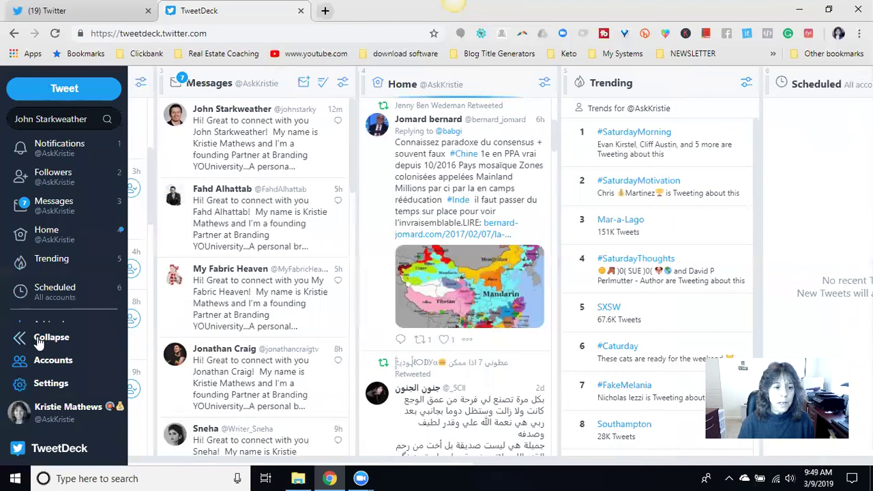
{"action": "left_click", "coordinate": [43, 337]}
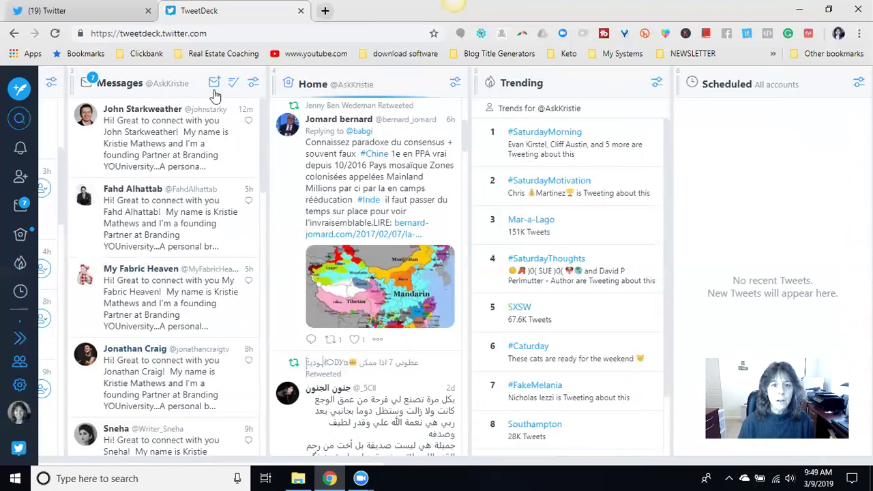
{"action": "scroll", "coordinate": [290, 92], "scroll_direction": "left", "scroll_amount": 6}
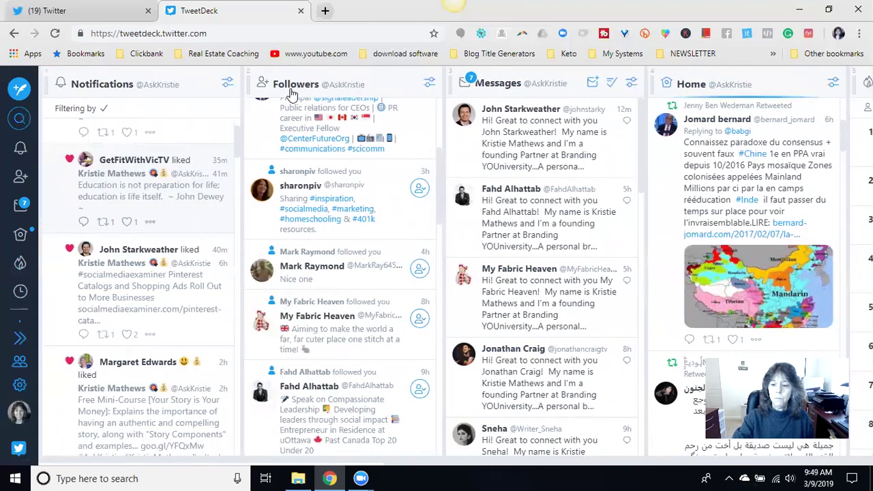
{"action": "scroll", "coordinate": [290, 92], "scroll_direction": "right", "scroll_amount": 6}
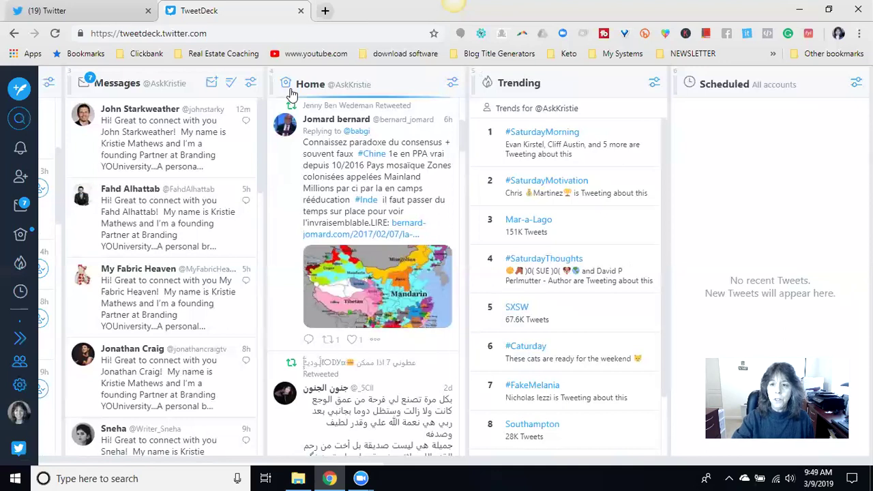
{"action": "scroll", "coordinate": [290, 92], "scroll_direction": "left", "scroll_amount": 6}
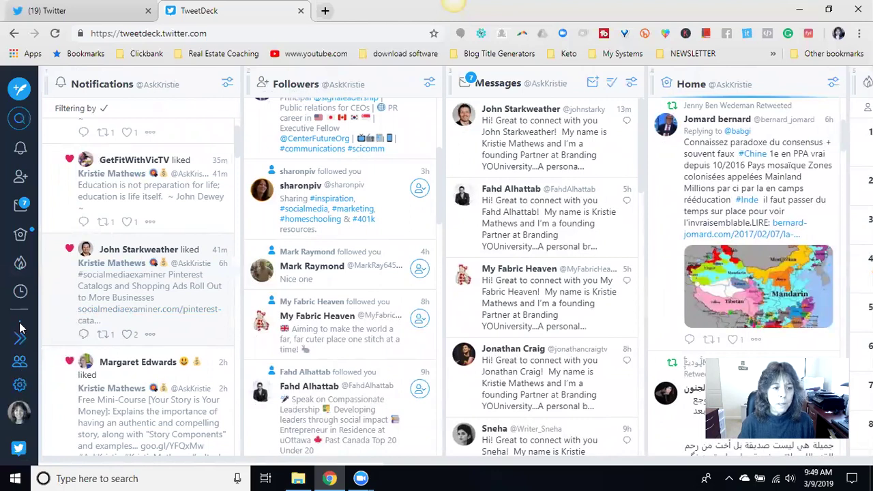
- Review the Accounts panel, then open the Settings menu
{"action": "left_click", "coordinate": [20, 362]}
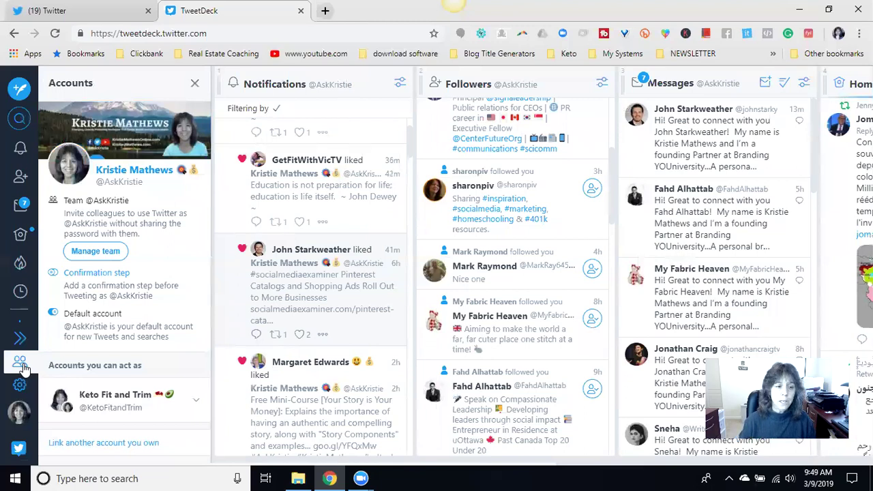
{"action": "left_click", "coordinate": [21, 365]}
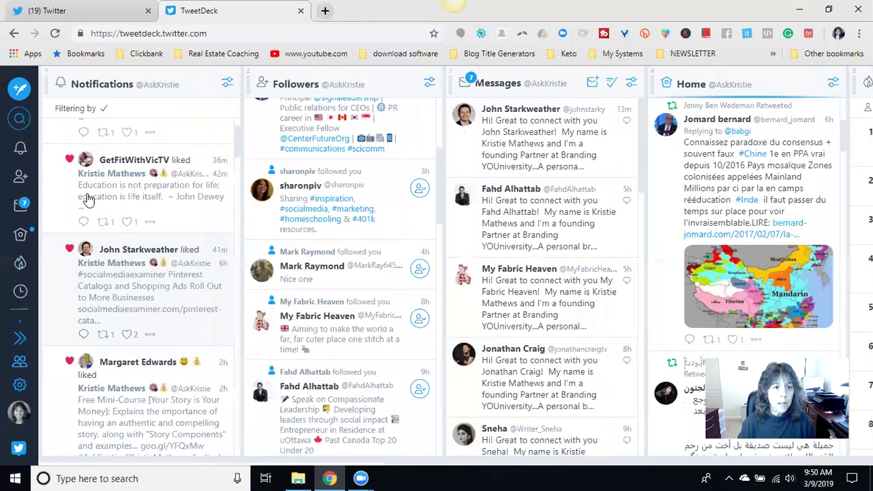
{"action": "left_click", "coordinate": [20, 387]}
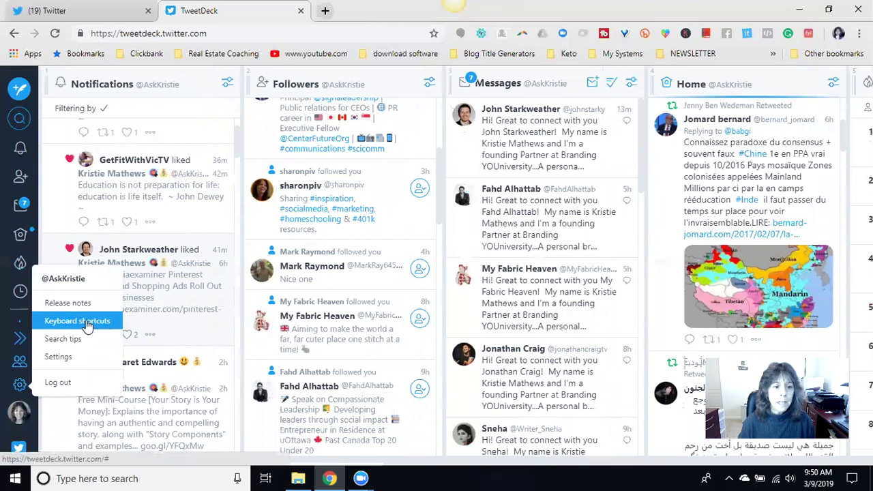
- View the keyboard shortcuts list and the account's own profile card, closing both
{"action": "left_click", "coordinate": [86, 321]}
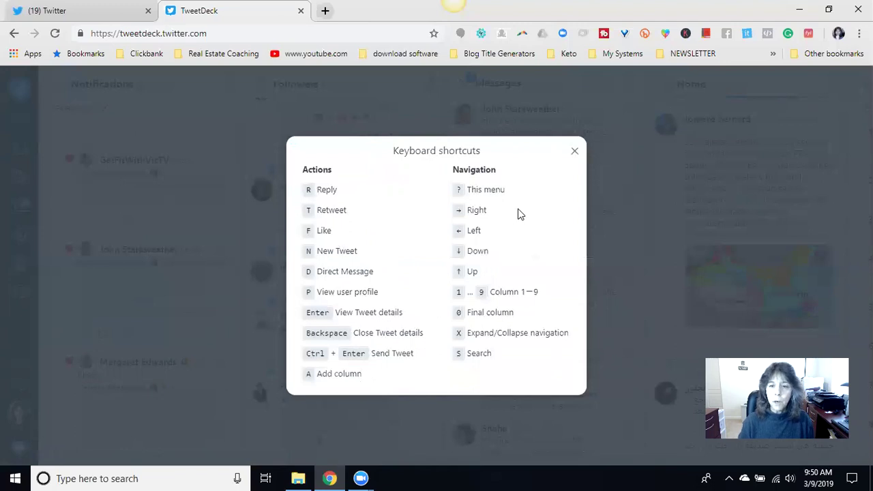
{"action": "left_click", "coordinate": [575, 151]}
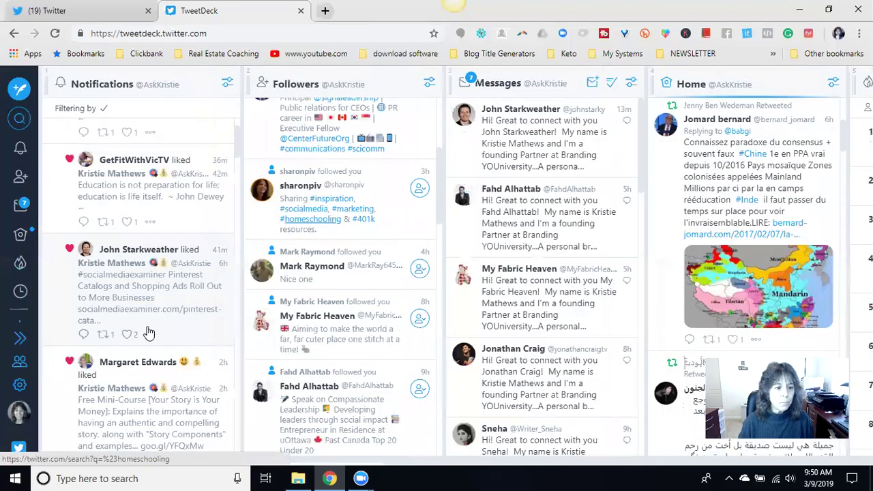
{"action": "left_click", "coordinate": [19, 415]}
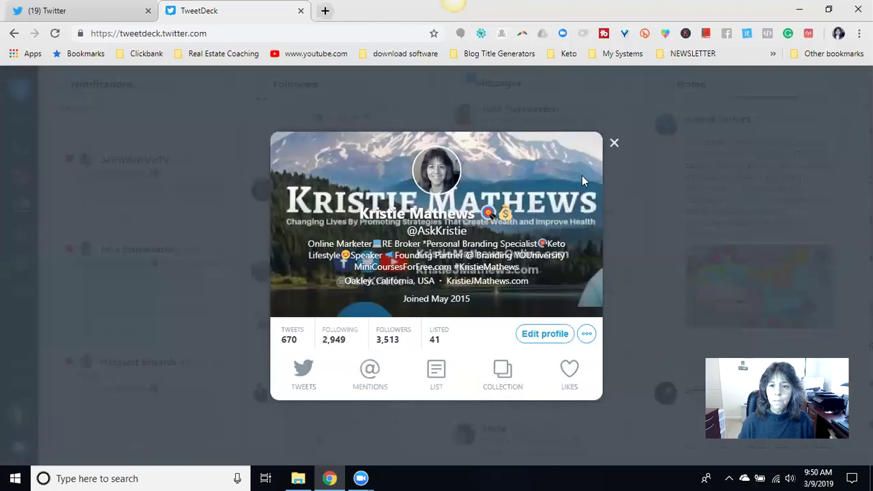
{"action": "left_click", "coordinate": [613, 145]}
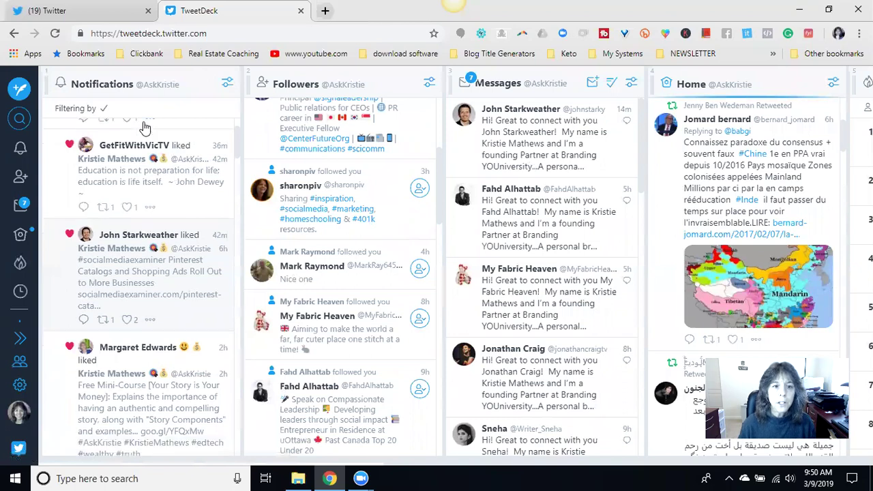
- Open the John Dewey education quote tweet and show its single retweeter
{"action": "scroll", "coordinate": [146, 125], "scroll_direction": "up", "scroll_amount": 1}
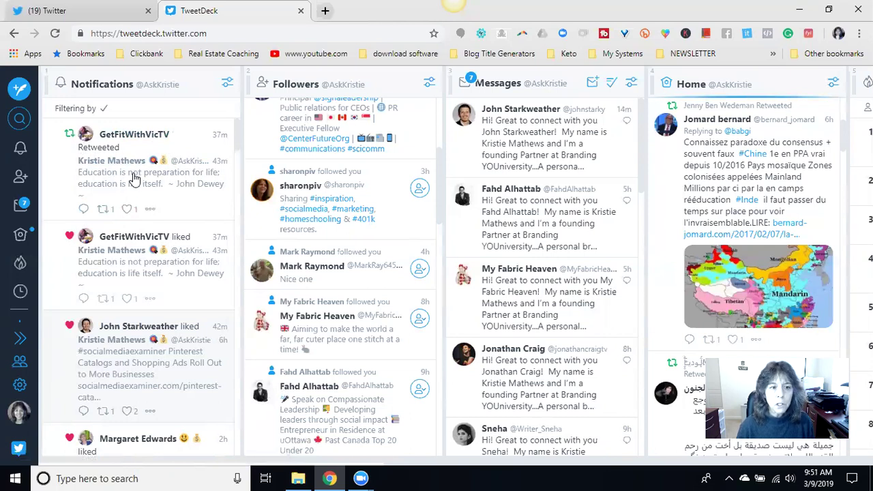
{"action": "left_click", "coordinate": [134, 179]}
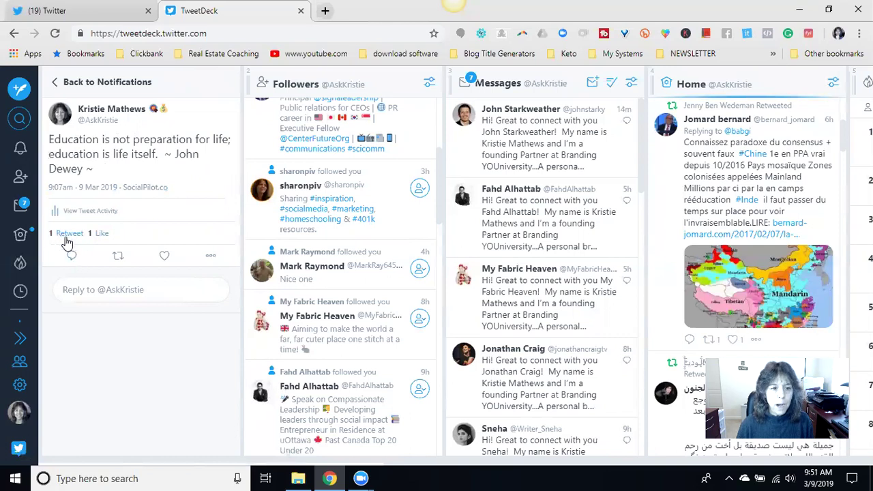
{"action": "left_click", "coordinate": [71, 234]}
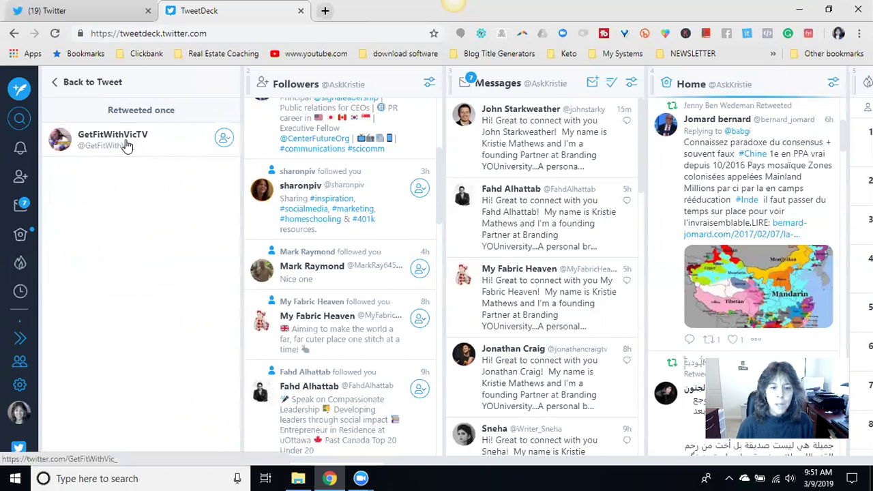
- Launch Notepad from Windows search, then minimize it
{"action": "left_click", "coordinate": [131, 477]}
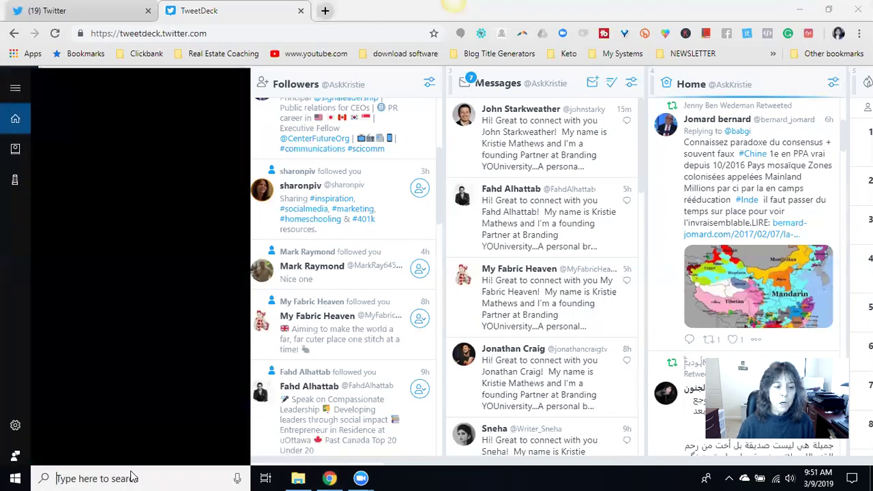
{"action": "type", "text": "notepad"}
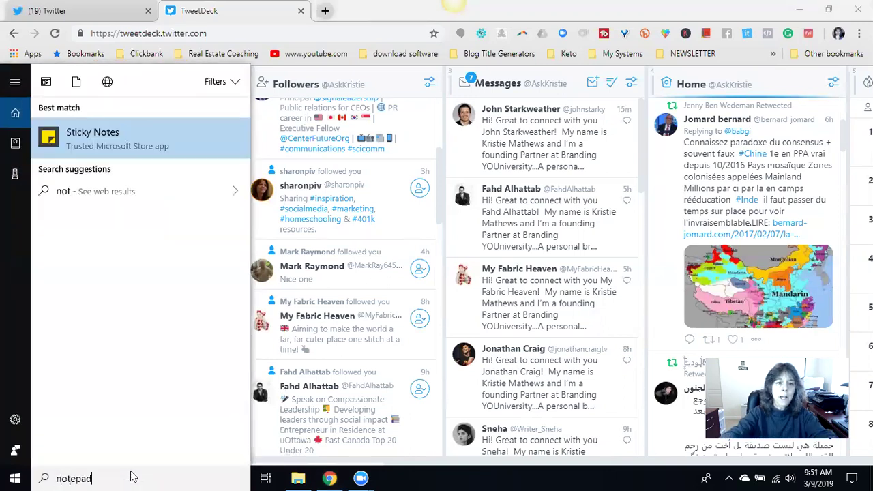
{"action": "key", "text": "Return"}
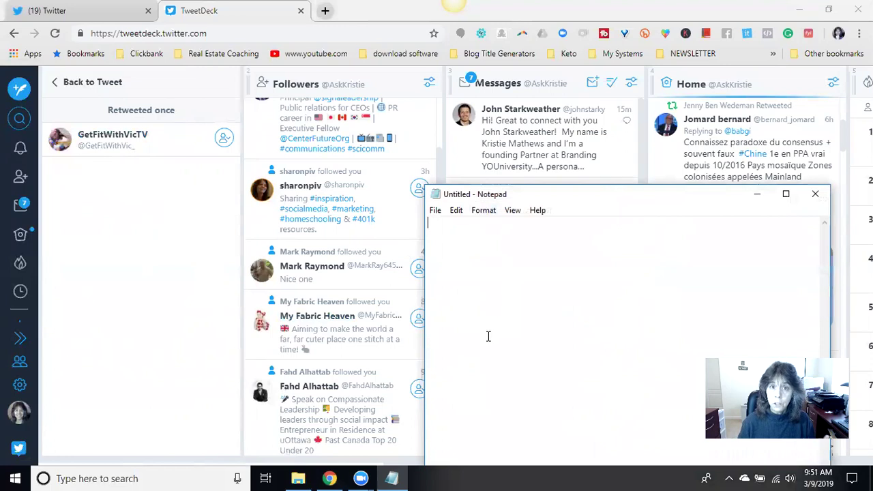
{"action": "left_click", "coordinate": [756, 194]}
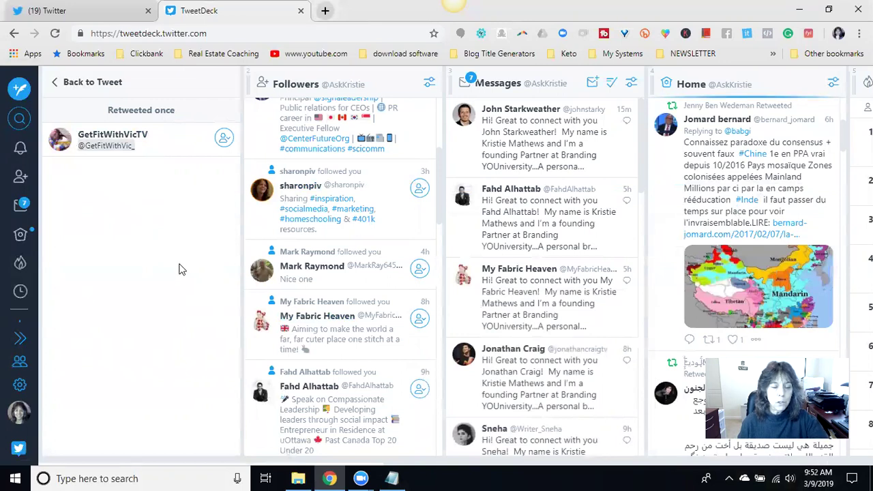
- Paste the retweeter's handle into Notepad and return to the John Dewey tweet
{"action": "left_click", "coordinate": [402, 477]}
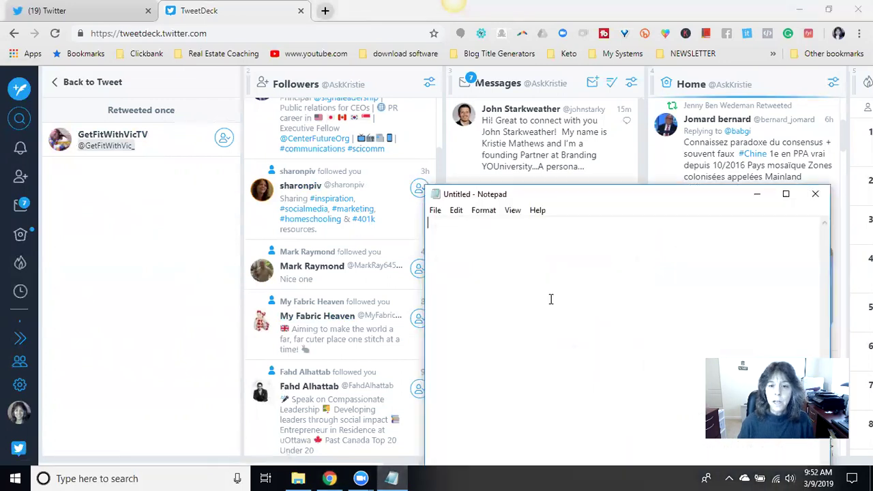
{"action": "type", "text": "@GetFitWithVic_"}
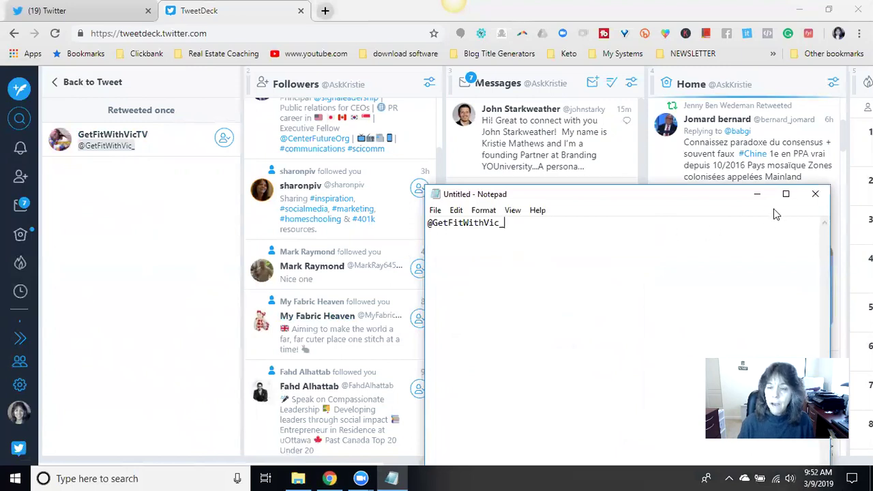
{"action": "left_click", "coordinate": [757, 194]}
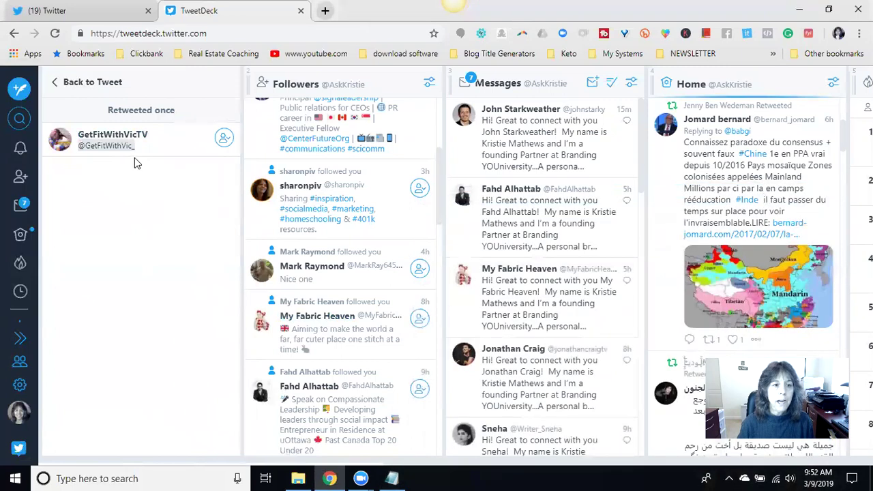
{"action": "left_click", "coordinate": [54, 83]}
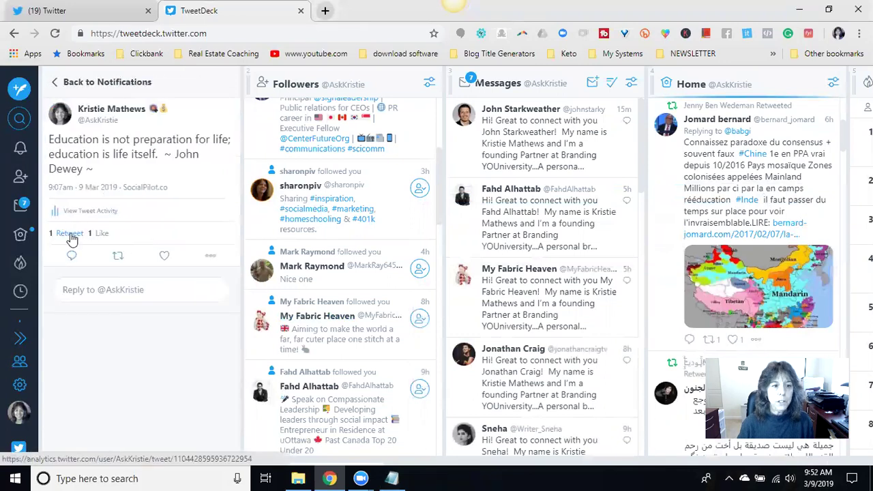
- Like the John Dewey quote tweet and start a reply mentioning its retweeter's handle
{"action": "left_click", "coordinate": [164, 260]}
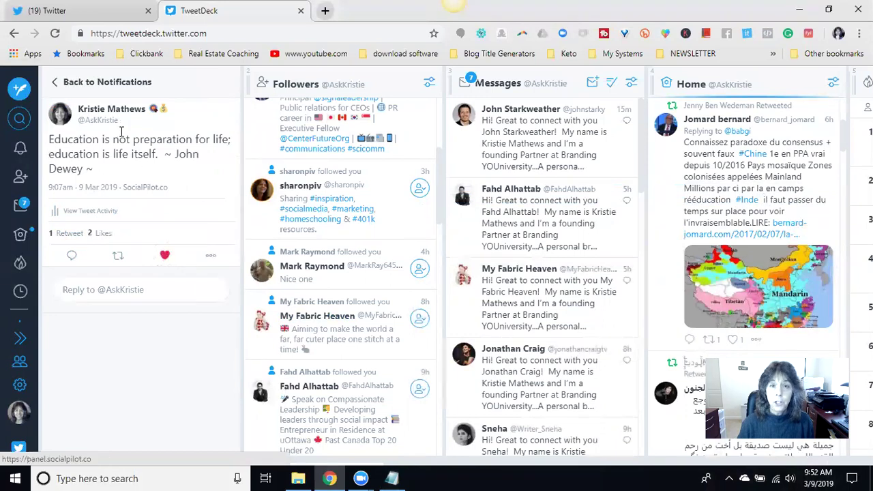
{"action": "left_click", "coordinate": [72, 258]}
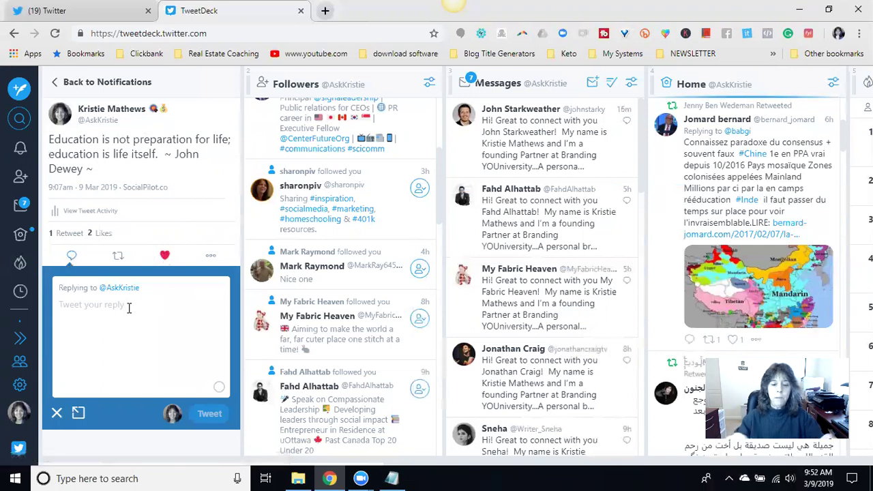
{"action": "type", "text": "@get"}
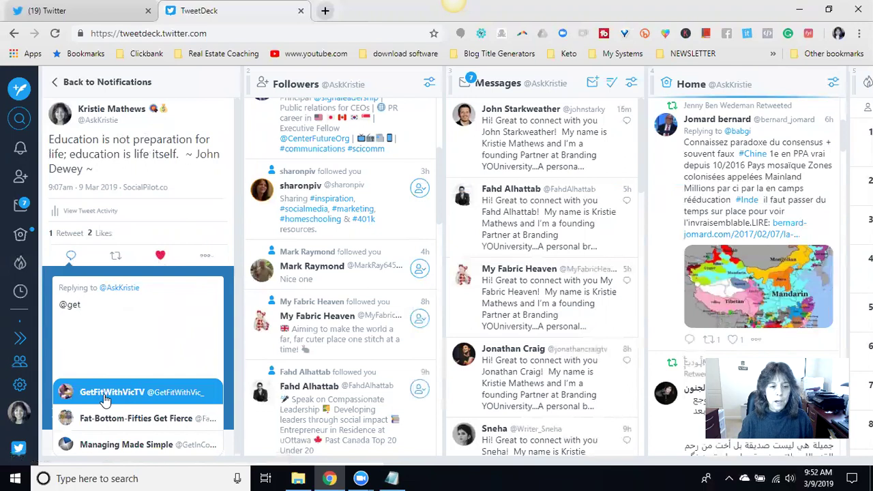
{"action": "left_click", "coordinate": [140, 401]}
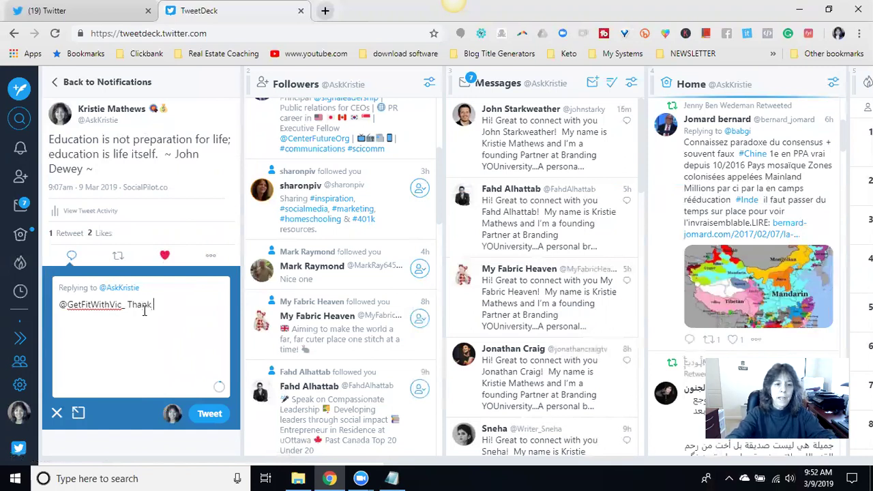
- Write 'Thank you for retweeting...' and expand the reply into the full New Tweet composer
{"action": "type", "text": "Thank you for retweeting this."}
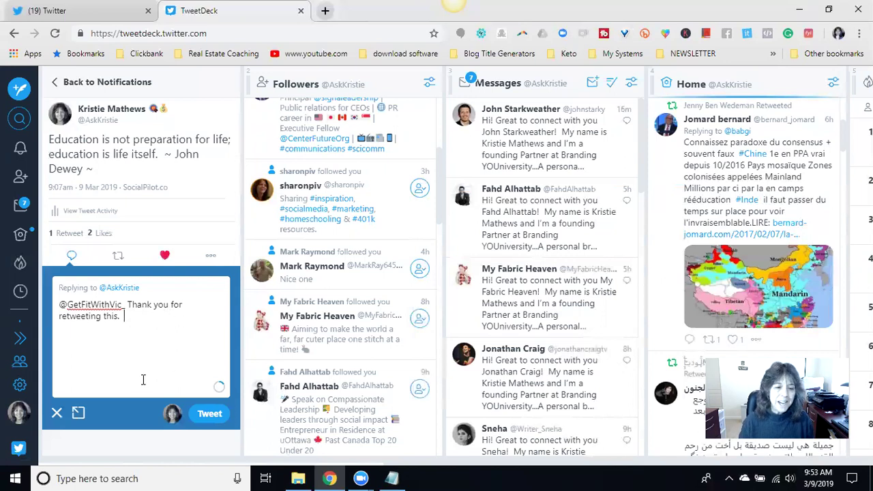
{"action": "left_click", "coordinate": [79, 414]}
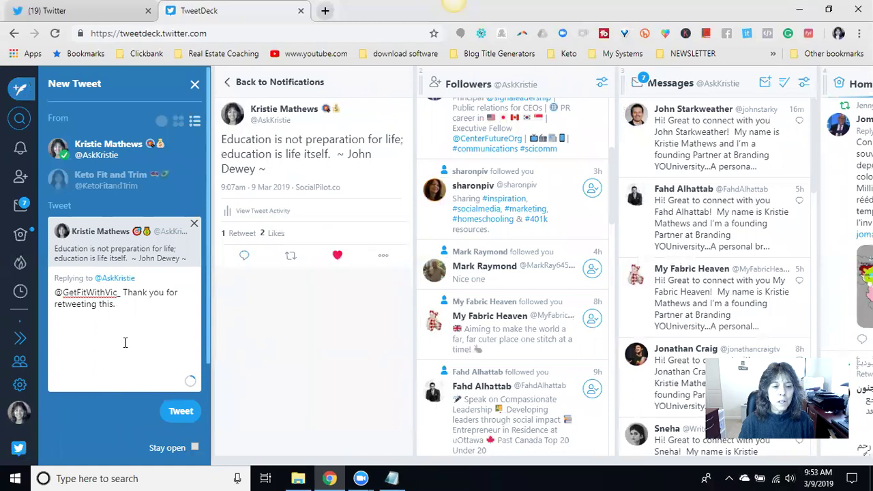
{"action": "scroll", "coordinate": [125, 341], "scroll_direction": "down", "scroll_amount": 1}
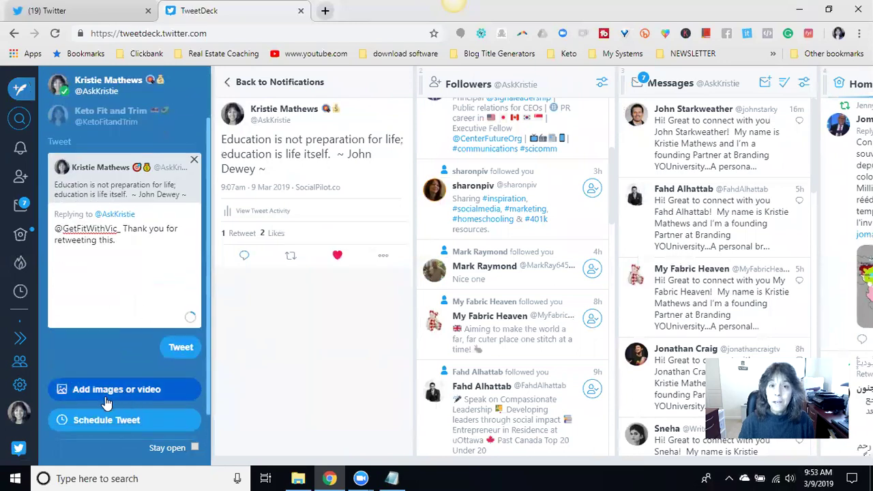
{"action": "scroll", "coordinate": [105, 403], "scroll_direction": "down", "scroll_amount": 1}
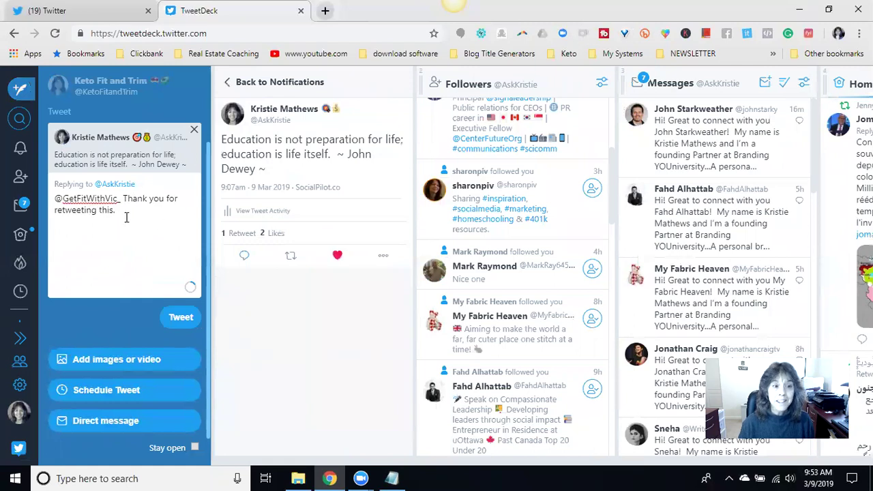
- Attach 'Thank you - HIgh 5 - Jack Russell' from Pictures and post the thank-you reply
{"action": "left_click", "coordinate": [104, 364]}
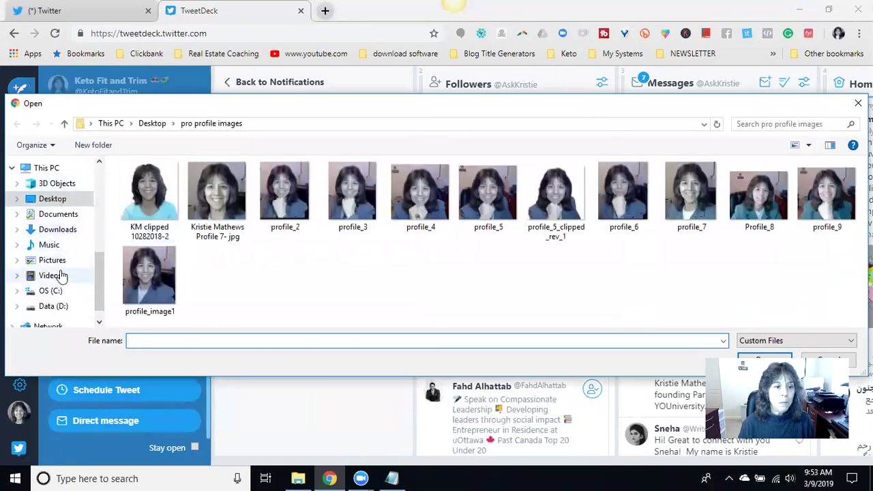
{"action": "left_click", "coordinate": [60, 260]}
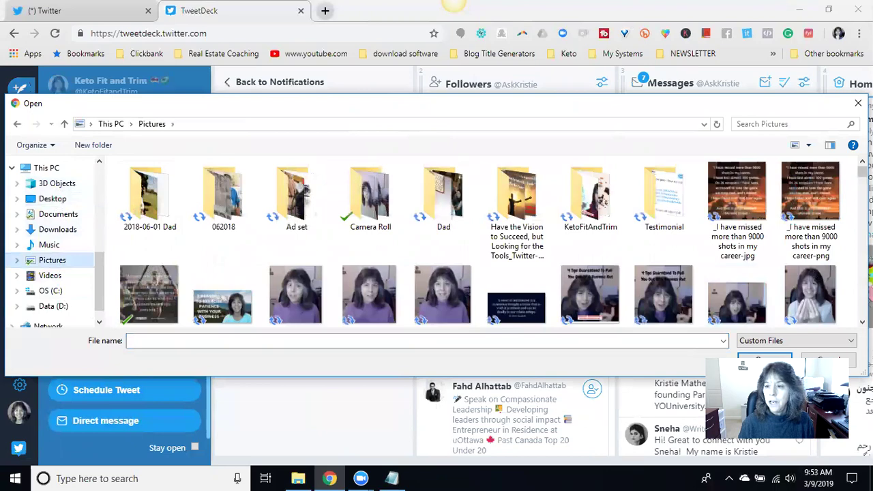
{"action": "scroll", "coordinate": [478, 242], "scroll_direction": "down", "scroll_amount": 1}
{"action": "left_click_drag", "start_coordinate": [862, 175], "coordinate": [863, 282]}
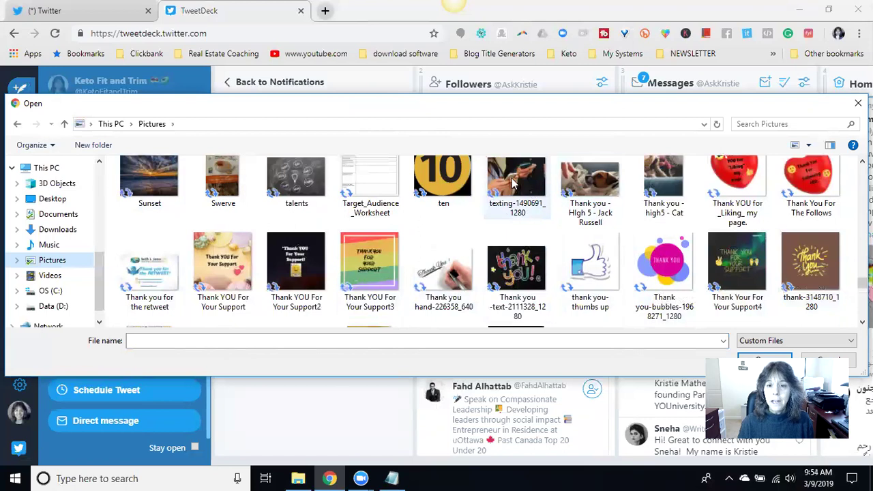
{"action": "left_click", "coordinate": [590, 186]}
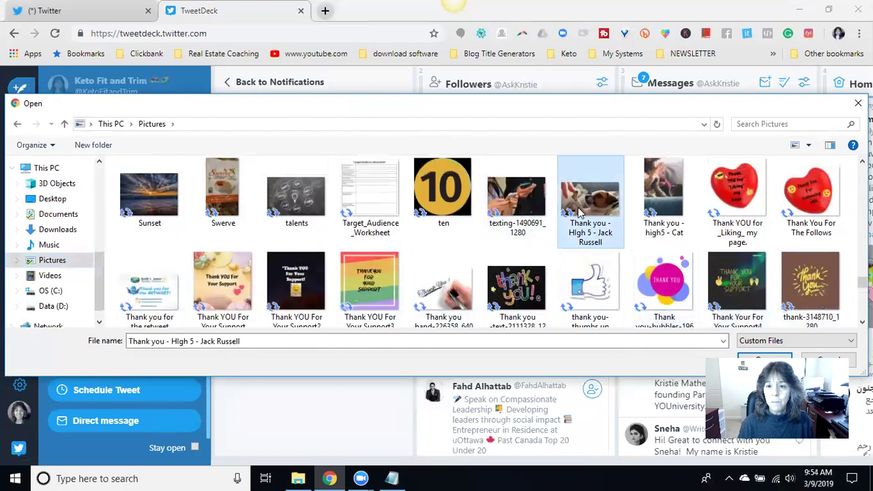
{"action": "left_click", "coordinate": [764, 359]}
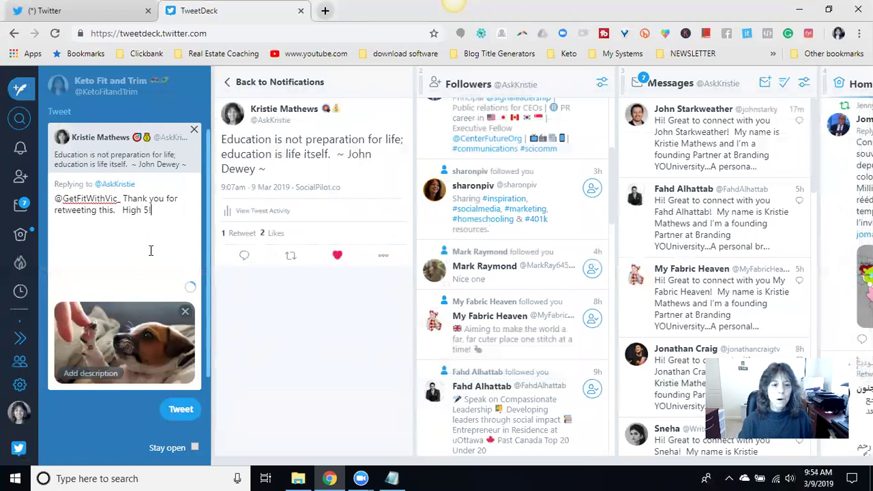
{"action": "left_click", "coordinate": [182, 418]}
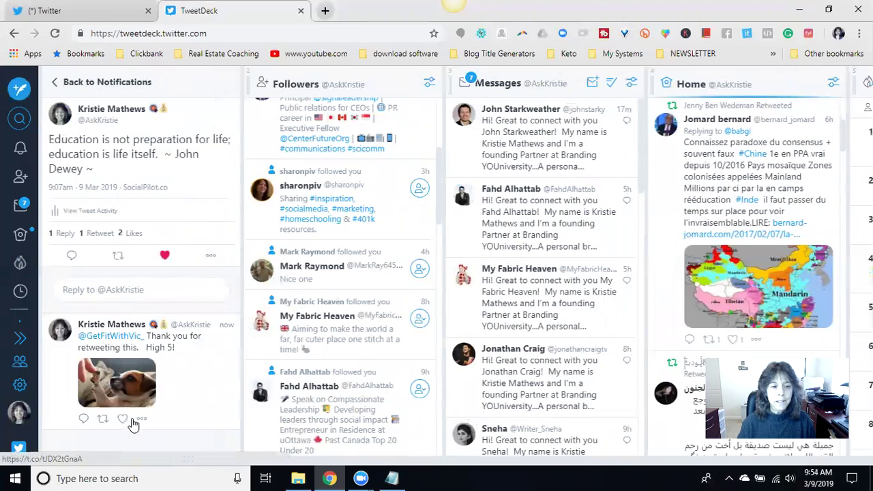
- Like the posted thank-you reply and the Free Mini-Course tweet in Notifications
{"action": "left_click", "coordinate": [122, 418]}
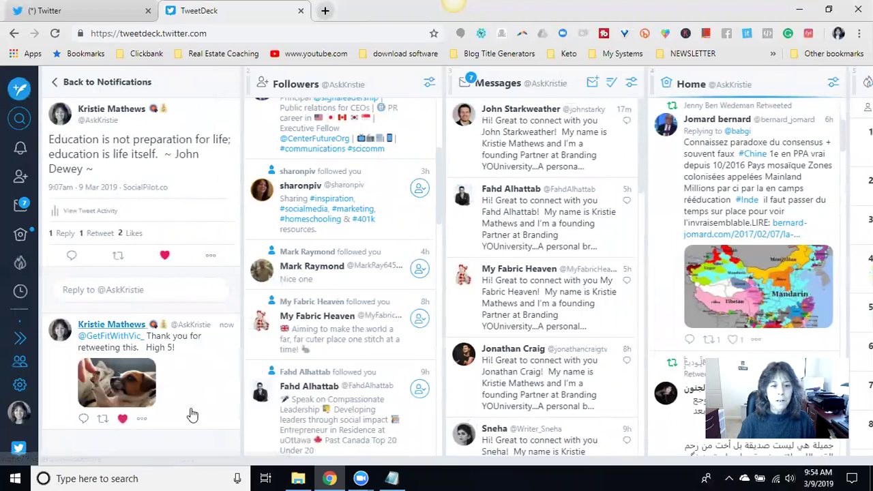
{"action": "left_click", "coordinate": [58, 83]}
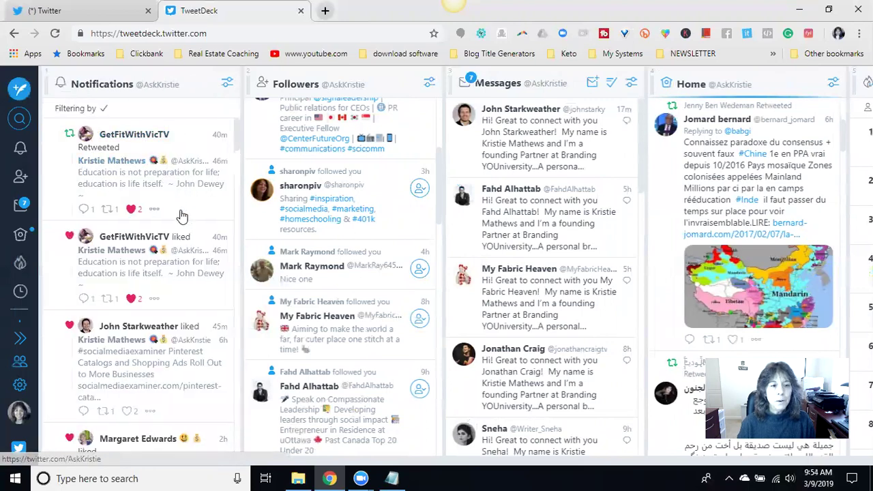
{"action": "scroll", "coordinate": [184, 251], "scroll_direction": "down", "scroll_amount": 1}
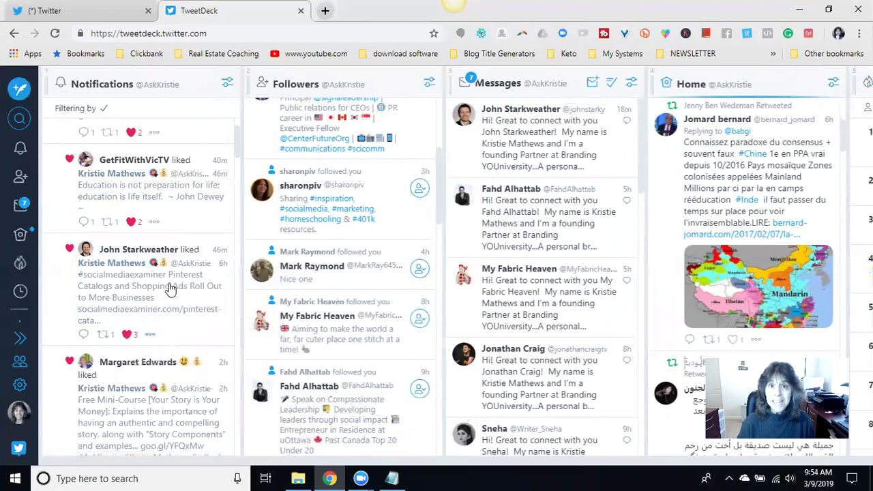
{"action": "scroll", "coordinate": [170, 290], "scroll_direction": "down", "scroll_amount": 1}
{"action": "scroll", "coordinate": [179, 271], "scroll_direction": "down", "scroll_amount": 1}
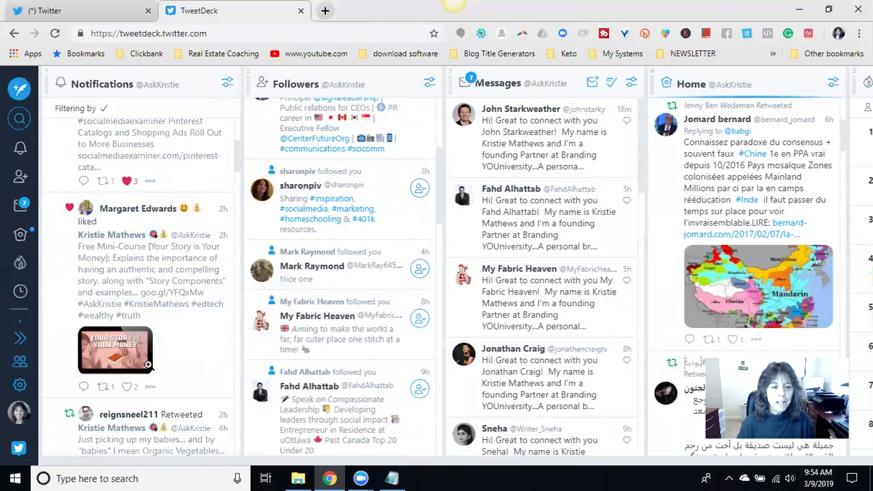
{"action": "left_click", "coordinate": [128, 388]}
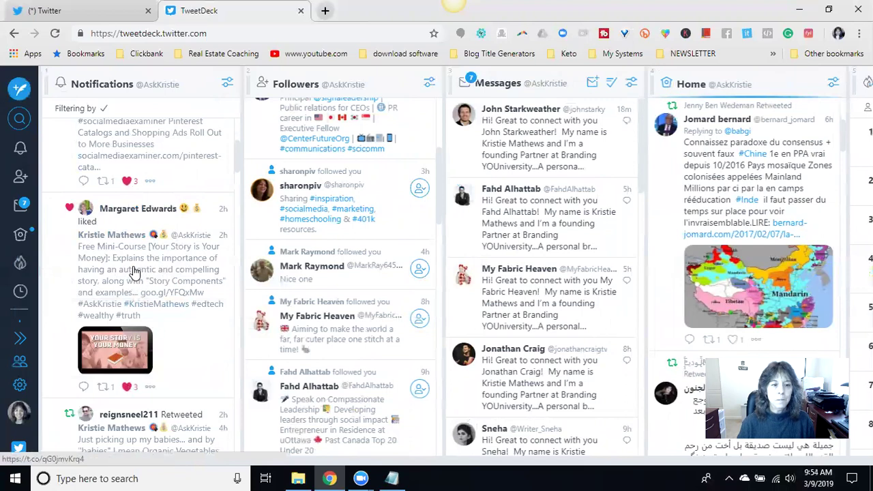
- Open the details of the retweeted organic vegetables tweet
{"action": "scroll", "coordinate": [199, 197], "scroll_direction": "down", "scroll_amount": 2}
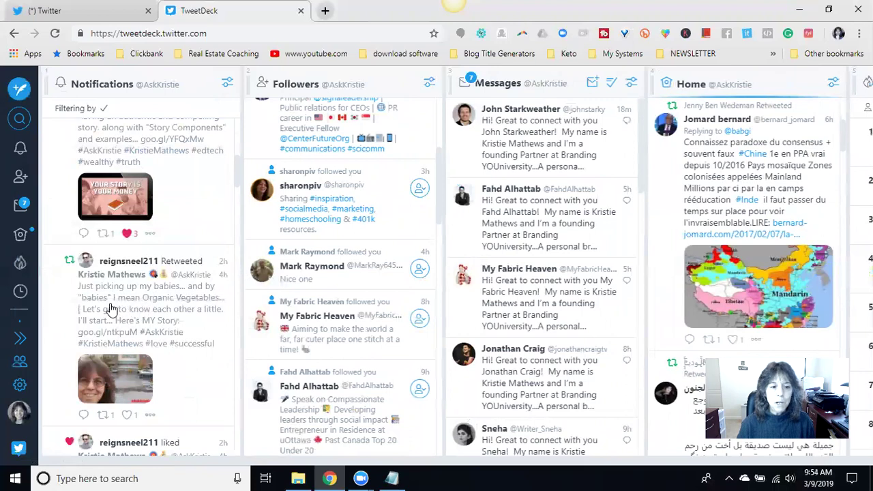
{"action": "left_click", "coordinate": [132, 307]}
{"action": "scroll", "coordinate": [164, 256], "scroll_direction": "down", "scroll_amount": 2}
{"action": "scroll", "coordinate": [159, 252], "scroll_direction": "up", "scroll_amount": 2}
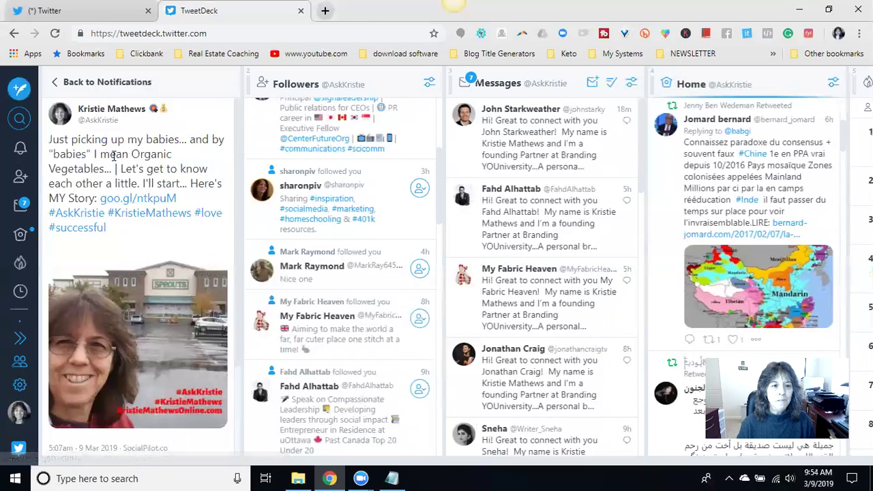
- View the organic vegetables tweet's single retweeter, then like the tweet to reach 2 likes
{"action": "scroll", "coordinate": [114, 156], "scroll_direction": "down", "scroll_amount": 1}
{"action": "scroll", "coordinate": [157, 205], "scroll_direction": "up", "scroll_amount": 1}
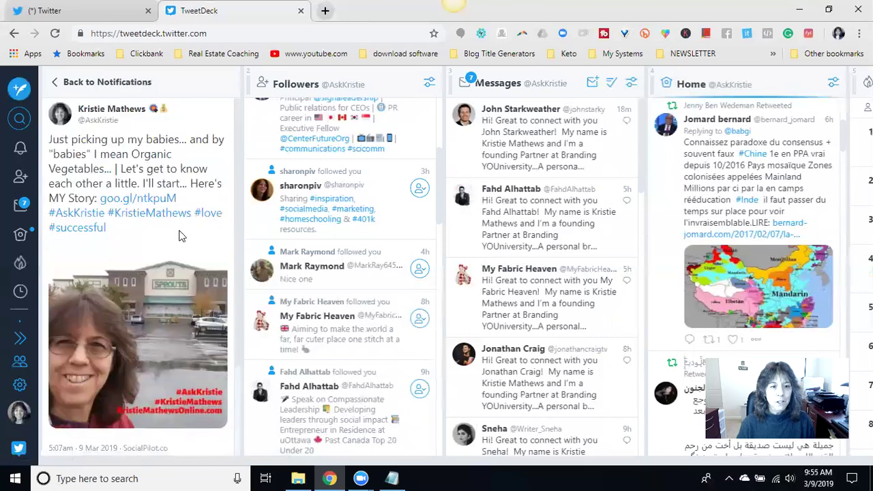
{"action": "scroll", "coordinate": [150, 249], "scroll_direction": "down", "scroll_amount": 1}
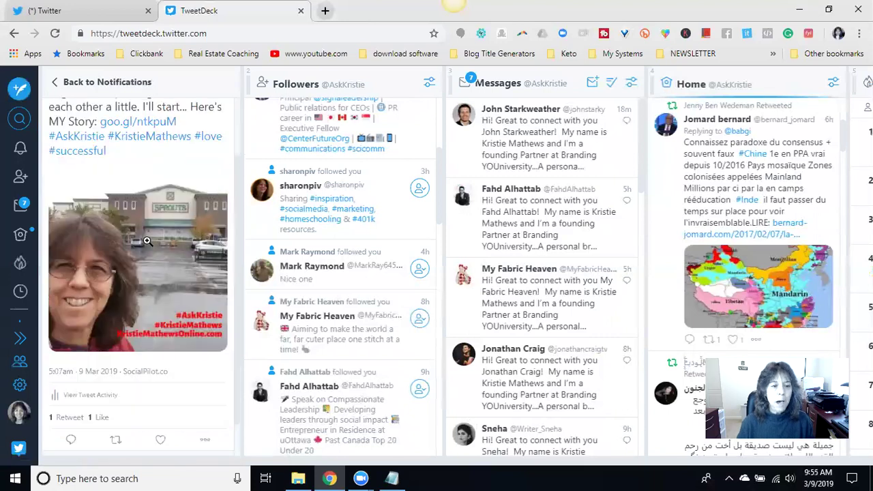
{"action": "scroll", "coordinate": [133, 225], "scroll_direction": "down", "scroll_amount": 1}
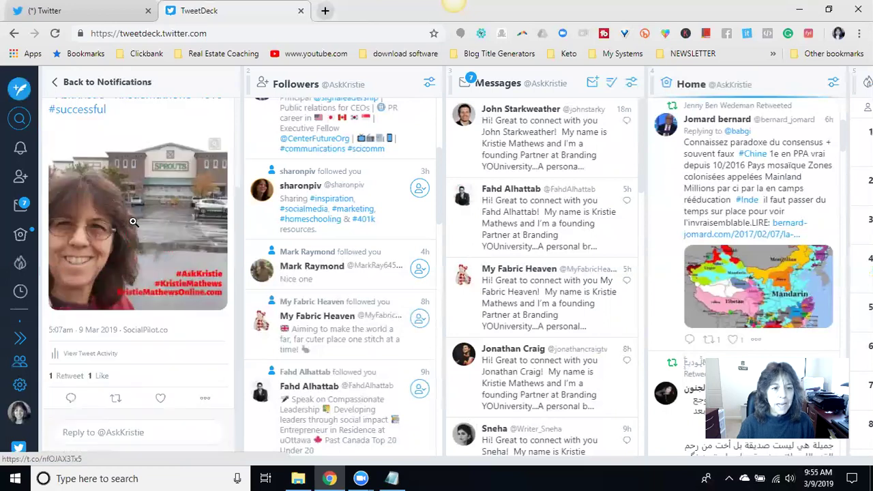
{"action": "left_click", "coordinate": [70, 377]}
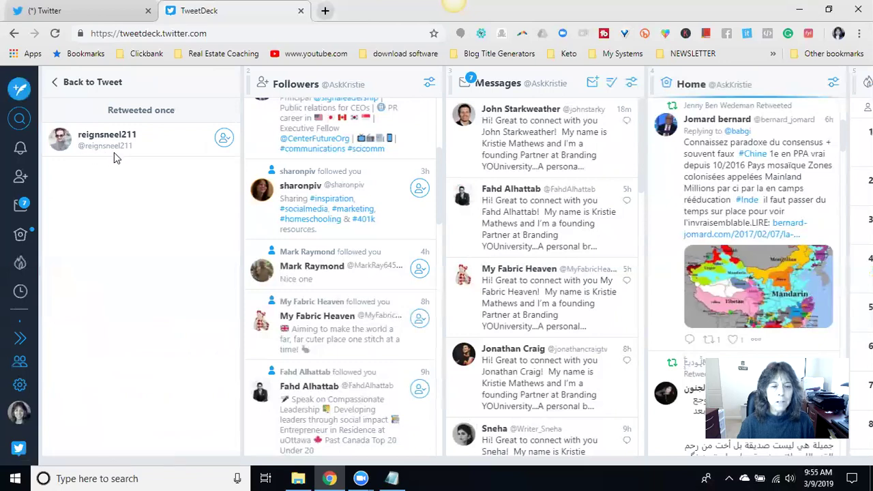
{"action": "left_click", "coordinate": [57, 85]}
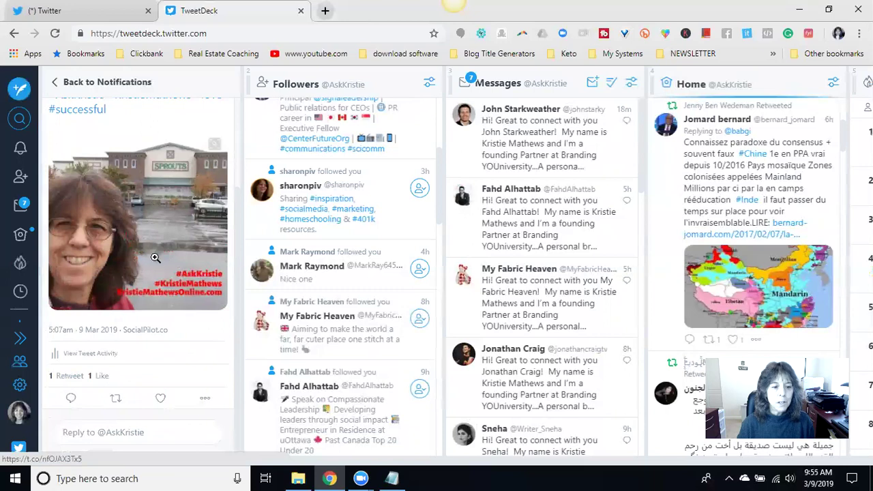
{"action": "left_click", "coordinate": [162, 404]}
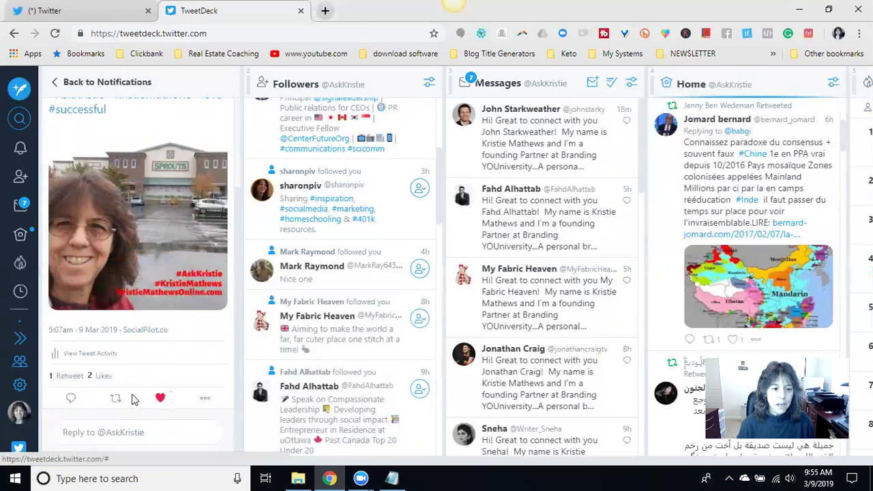
- Start a 'Thank you for retweeting this @' reply with the retweeter's handle, popped out to the full composer
{"action": "left_click", "coordinate": [71, 399]}
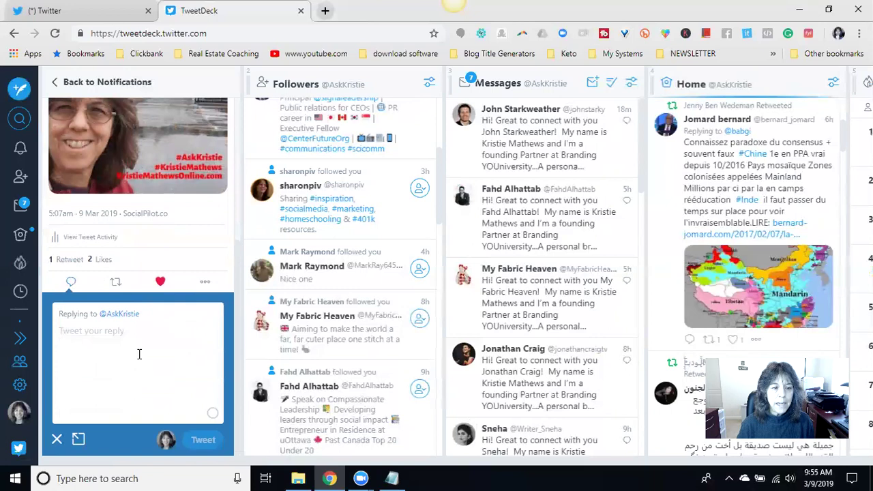
{"action": "type", "text": "Thank you for retweeting this @"}
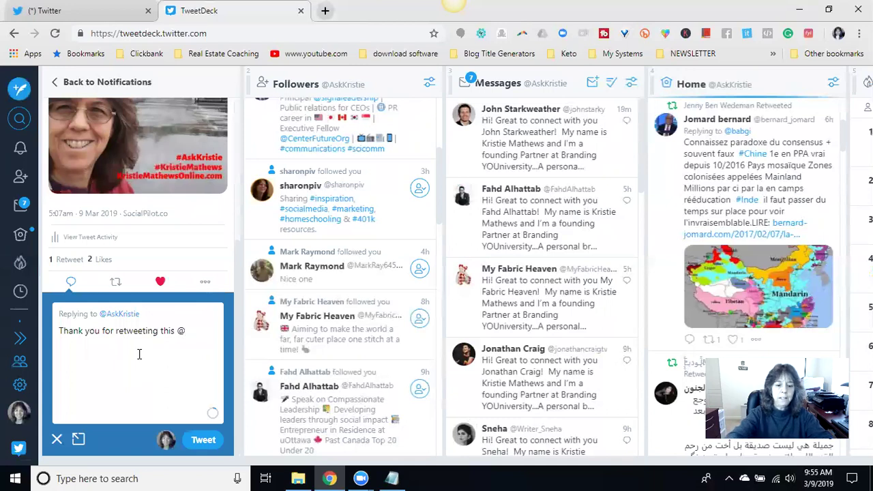
{"action": "type", "text": "e"}
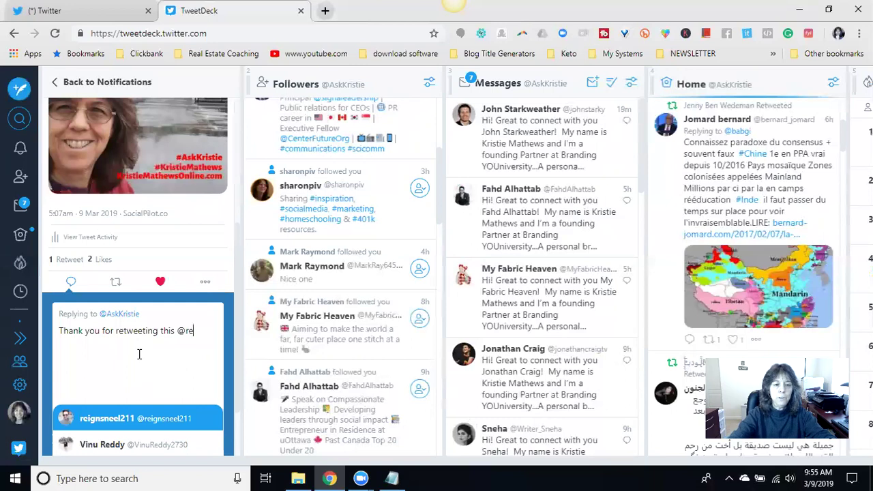
{"action": "left_click", "coordinate": [104, 423]}
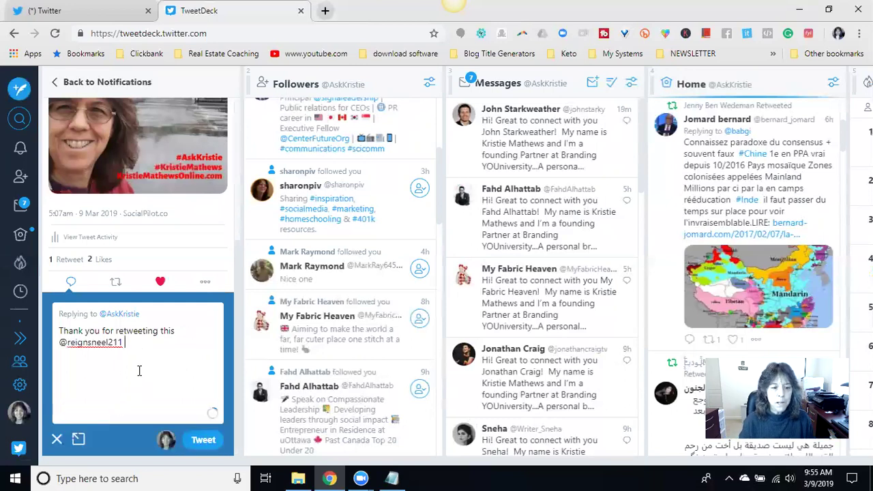
{"action": "left_click", "coordinate": [76, 440]}
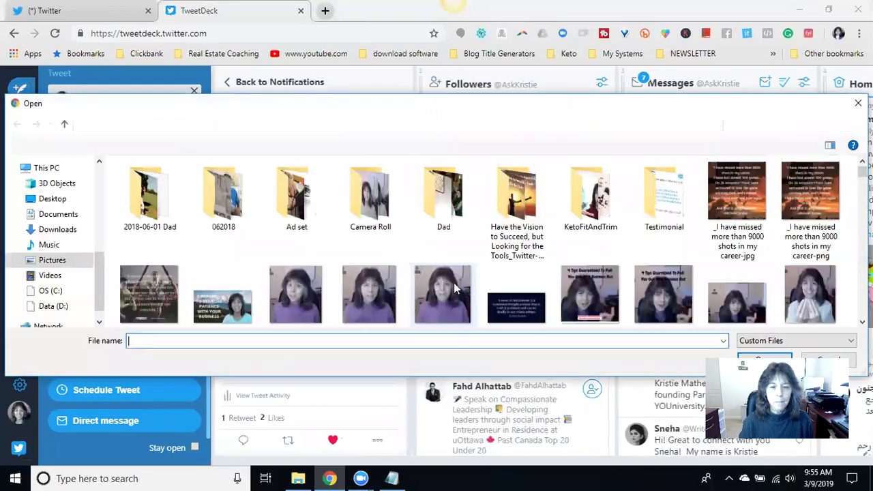
- Attach the thank-you-1428147_1280 sticky-note image, add a period, and send the reply
{"action": "scroll", "coordinate": [737, 204], "scroll_direction": "down", "scroll_amount": 20}
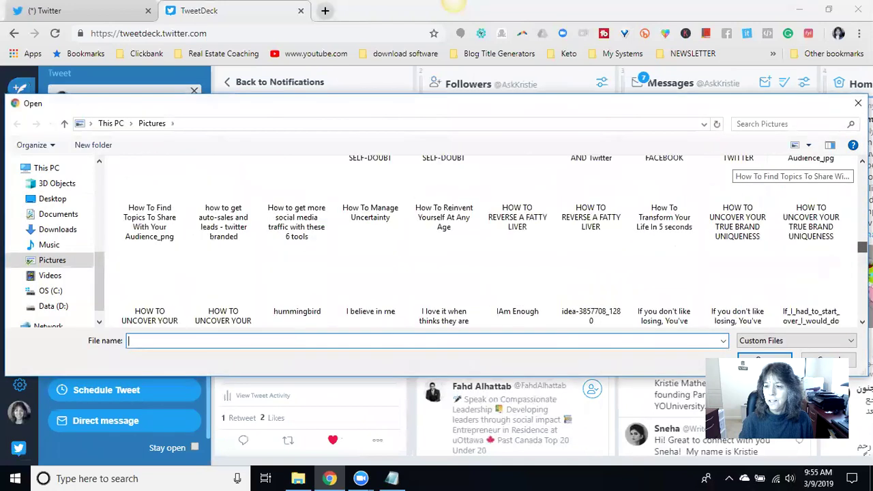
{"action": "scroll", "coordinate": [737, 163], "scroll_direction": "up", "scroll_amount": 10}
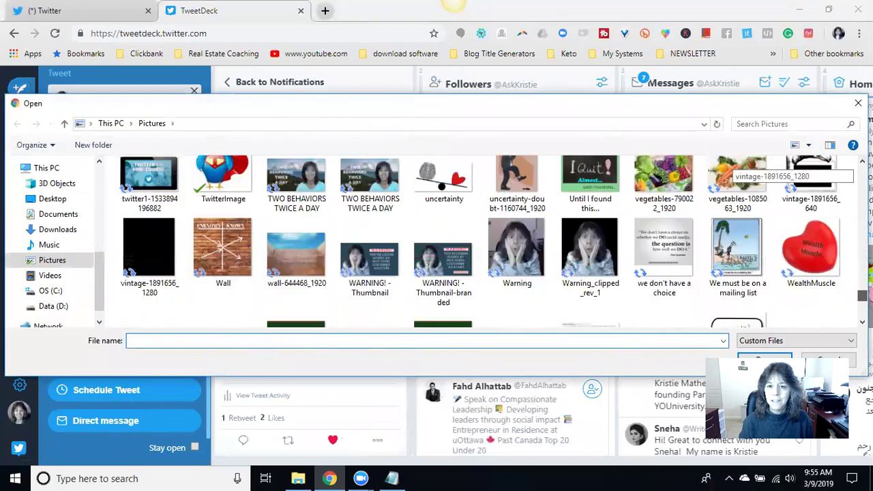
{"action": "scroll", "coordinate": [812, 171], "scroll_direction": "up", "scroll_amount": 6}
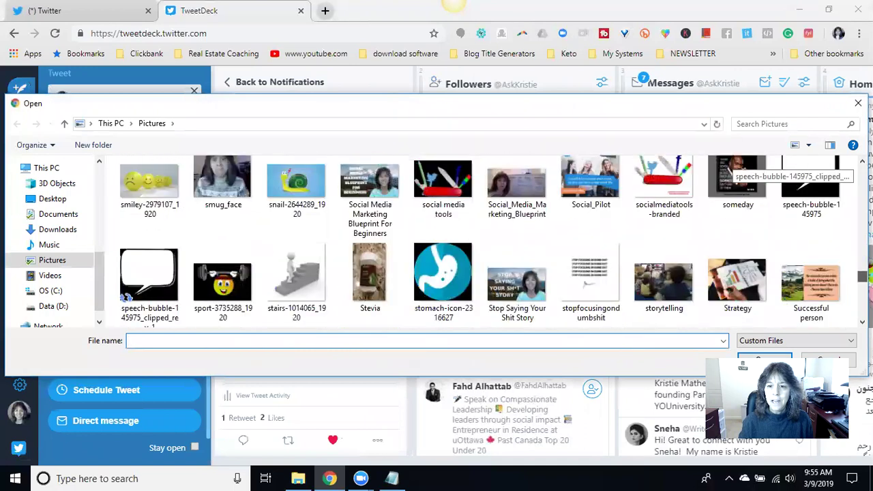
{"action": "scroll", "coordinate": [785, 174], "scroll_direction": "down", "scroll_amount": 5}
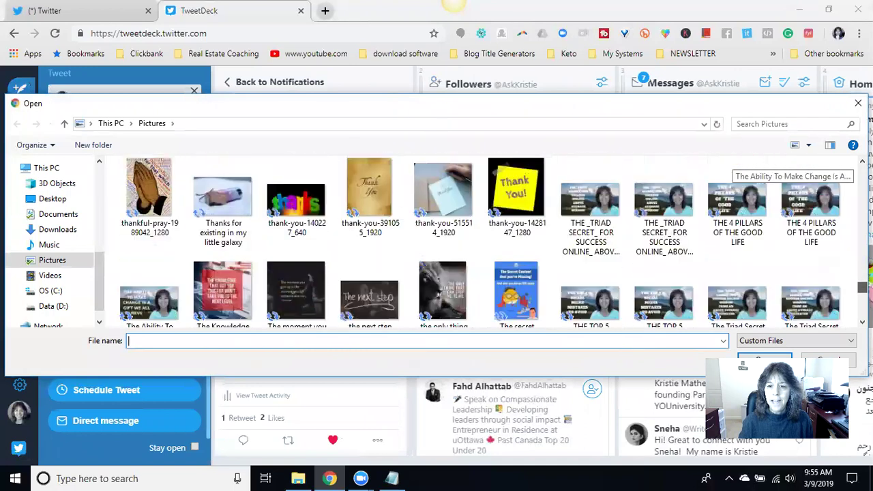
{"action": "left_click", "coordinate": [513, 199]}
{"action": "left_click", "coordinate": [765, 358]}
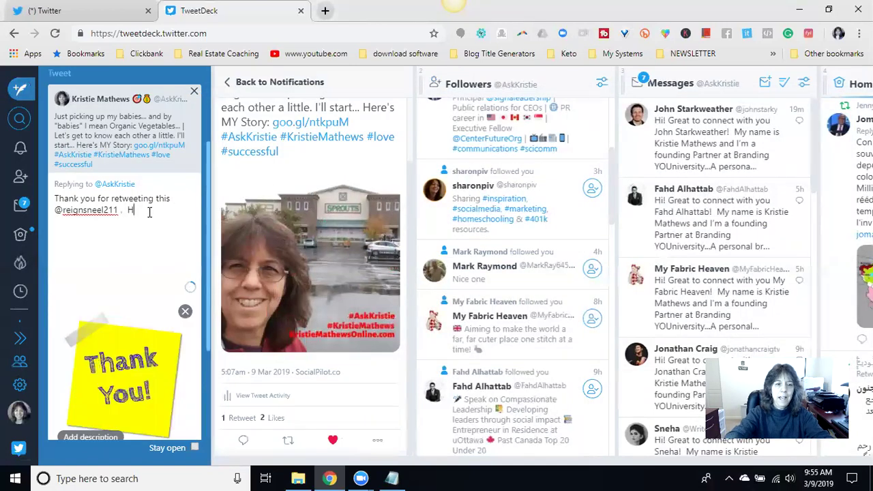
{"action": "type", "text": "."}
{"action": "scroll", "coordinate": [180, 341], "scroll_direction": "down", "scroll_amount": 3}
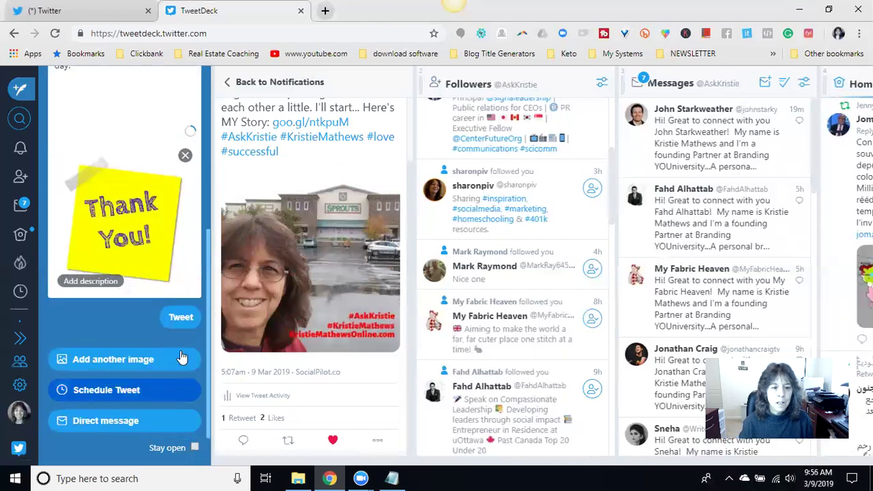
{"action": "left_click", "coordinate": [180, 315]}
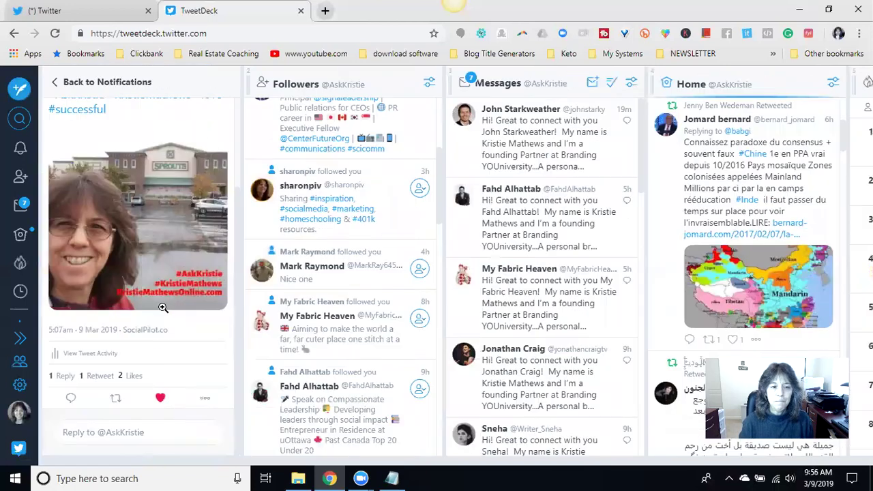
- Return to Notifications and retweet the 'Your Story is Your Money' tweet
{"action": "left_click", "coordinate": [58, 85]}
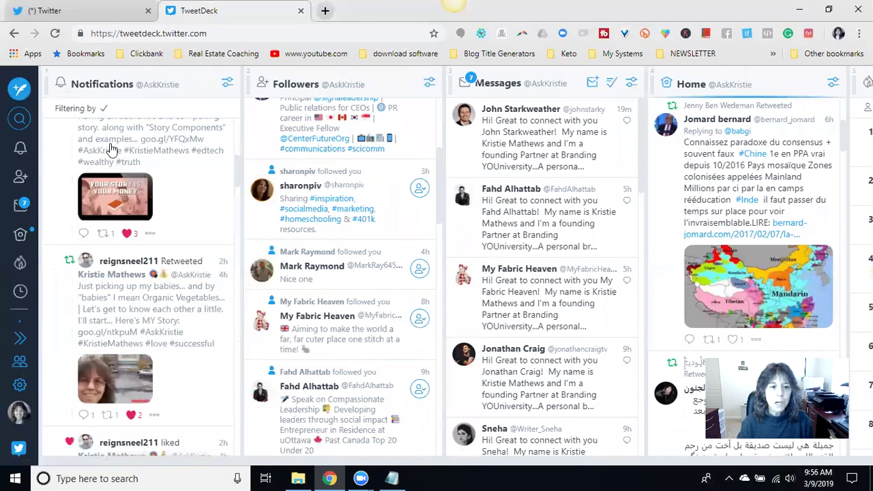
{"action": "scroll", "coordinate": [137, 153], "scroll_direction": "down", "scroll_amount": 1}
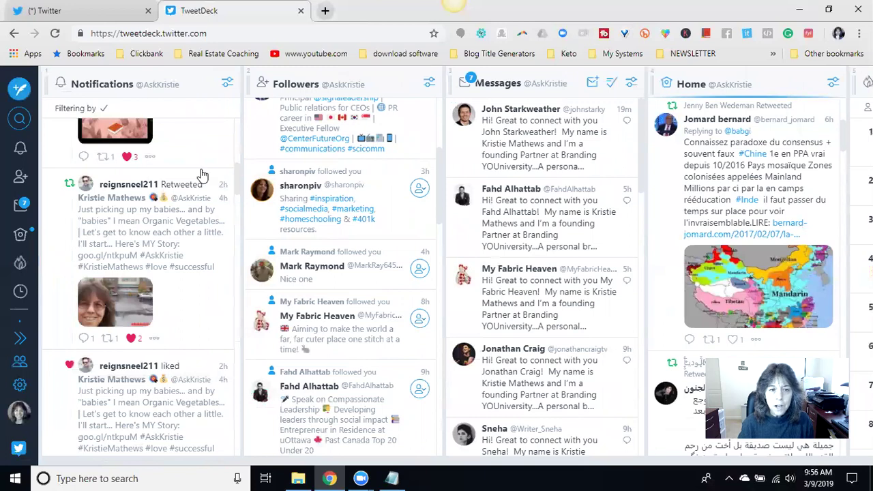
{"action": "scroll", "coordinate": [196, 166], "scroll_direction": "down", "scroll_amount": 1}
{"action": "scroll", "coordinate": [197, 166], "scroll_direction": "up", "scroll_amount": 2}
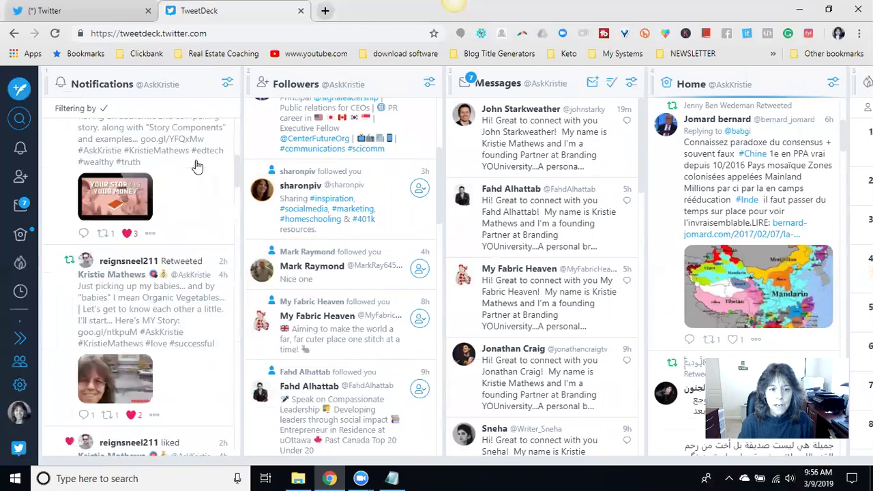
{"action": "scroll", "coordinate": [196, 166], "scroll_direction": "down", "scroll_amount": 1}
{"action": "scroll", "coordinate": [196, 167], "scroll_direction": "down", "scroll_amount": 1}
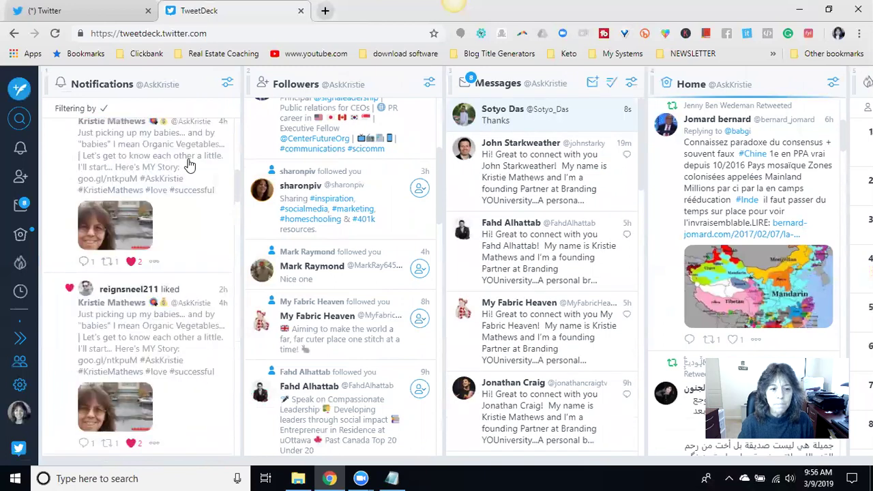
{"action": "scroll", "coordinate": [172, 341], "scroll_direction": "down", "scroll_amount": 1}
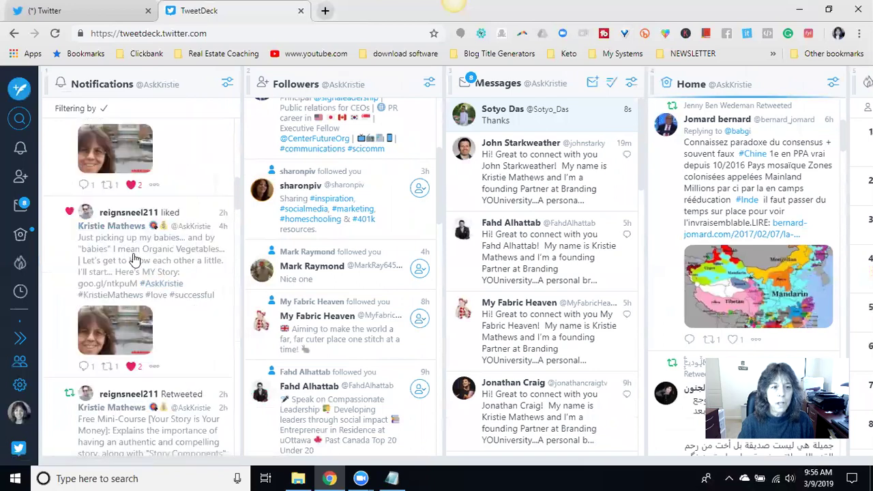
{"action": "scroll", "coordinate": [176, 241], "scroll_direction": "down", "scroll_amount": 1}
{"action": "scroll", "coordinate": [188, 241], "scroll_direction": "down", "scroll_amount": 1}
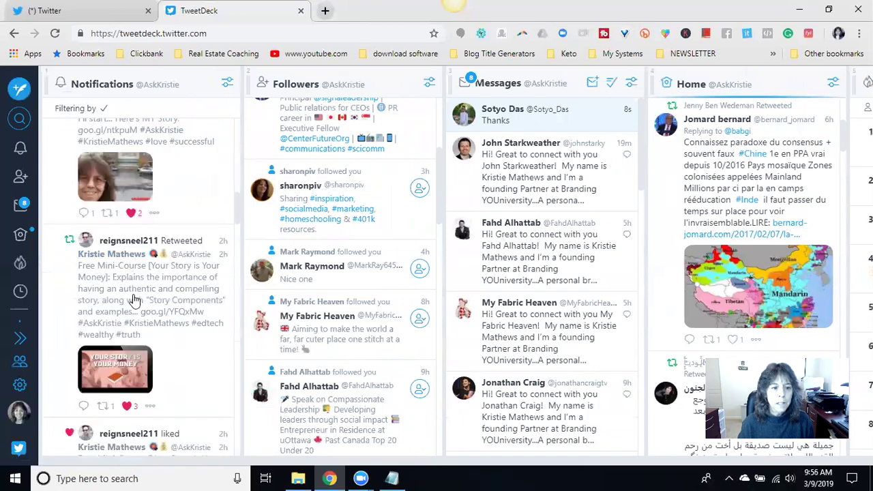
{"action": "scroll", "coordinate": [130, 289], "scroll_direction": "down", "scroll_amount": 1}
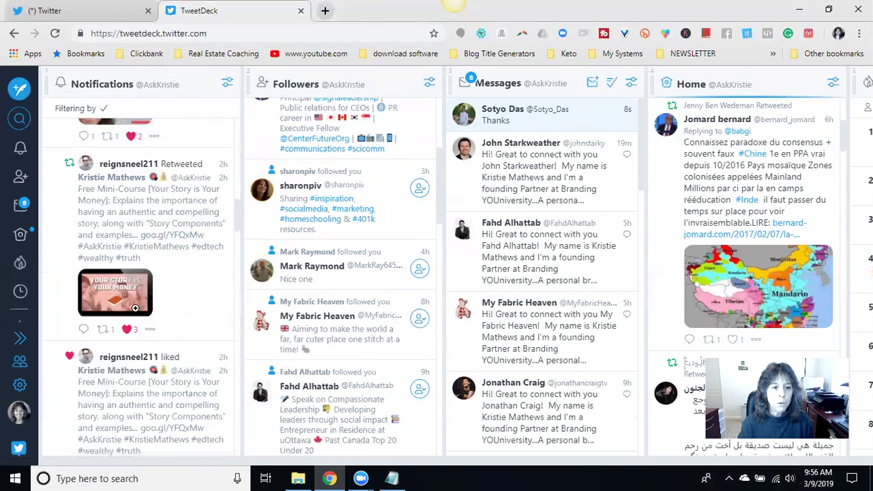
{"action": "left_click", "coordinate": [107, 332]}
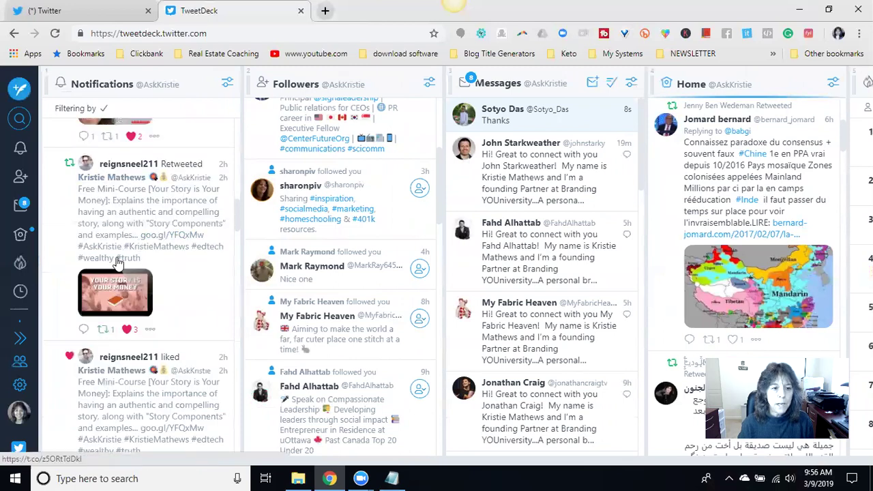
- Open that tweet's details, check its one retweeter, and start a reply
{"action": "left_click", "coordinate": [128, 213]}
{"action": "scroll", "coordinate": [127, 227], "scroll_direction": "down", "scroll_amount": 1}
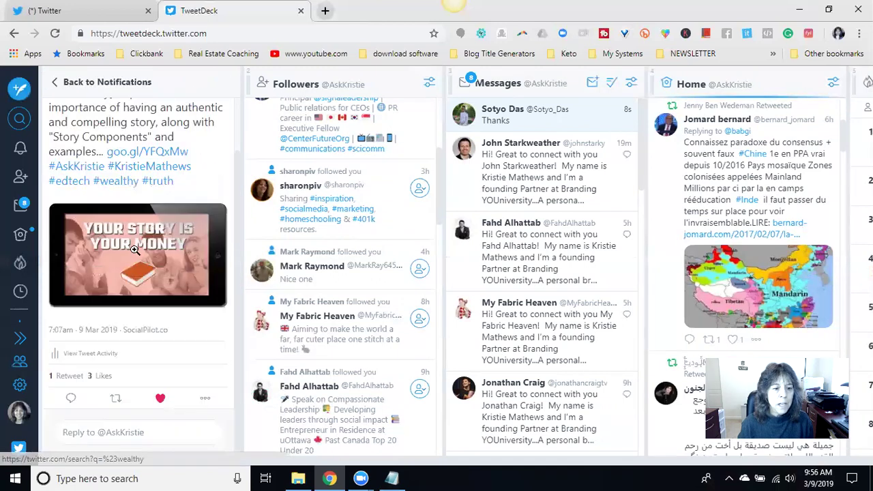
{"action": "left_click", "coordinate": [65, 377]}
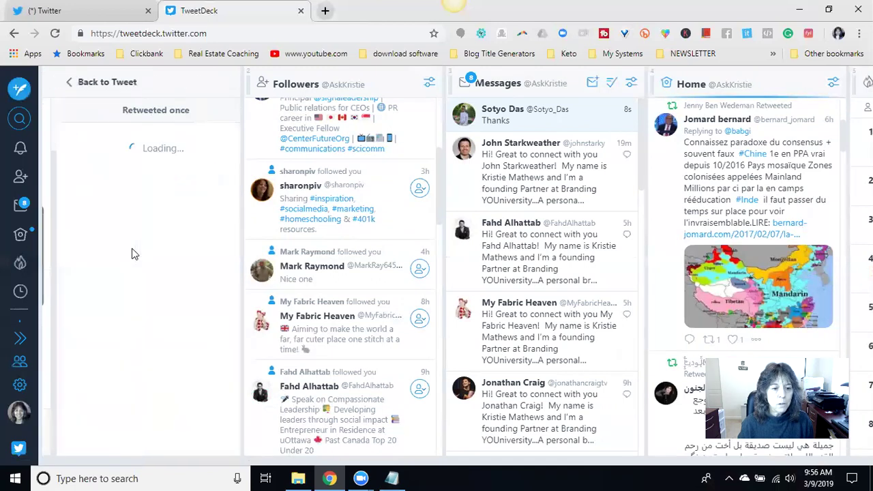
{"action": "left_click", "coordinate": [63, 88]}
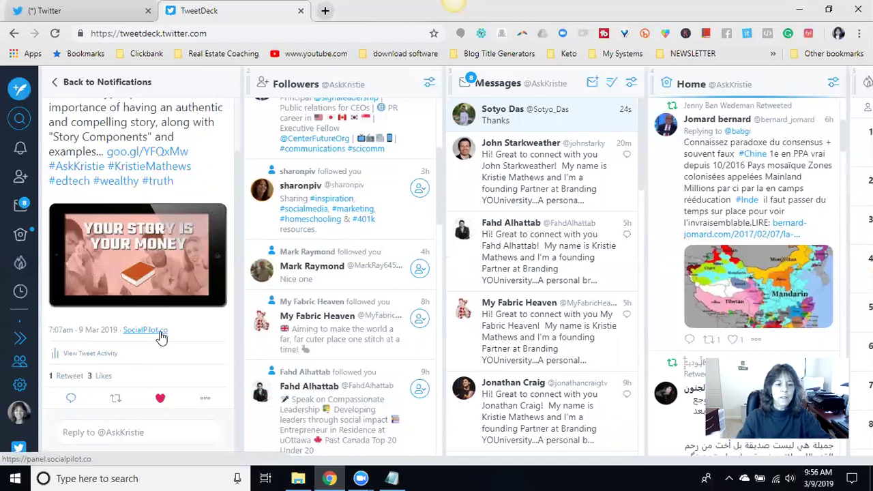
{"action": "left_click", "coordinate": [70, 376]}
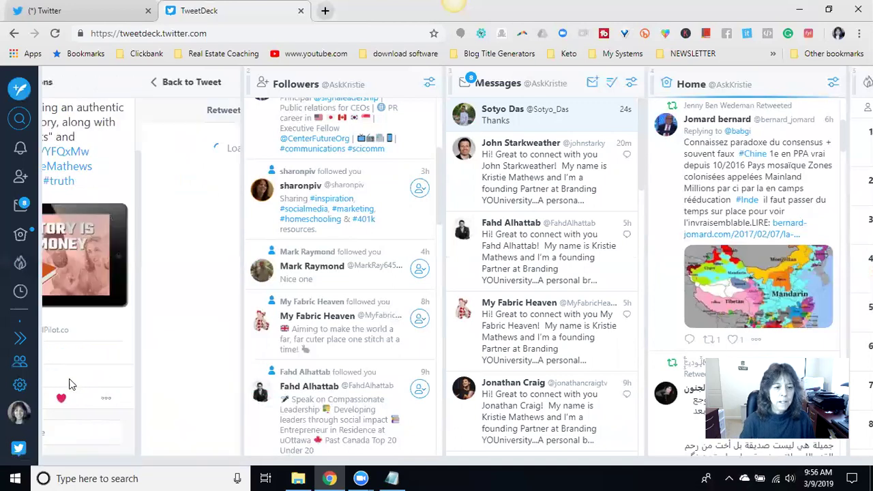
{"action": "left_click", "coordinate": [75, 83]}
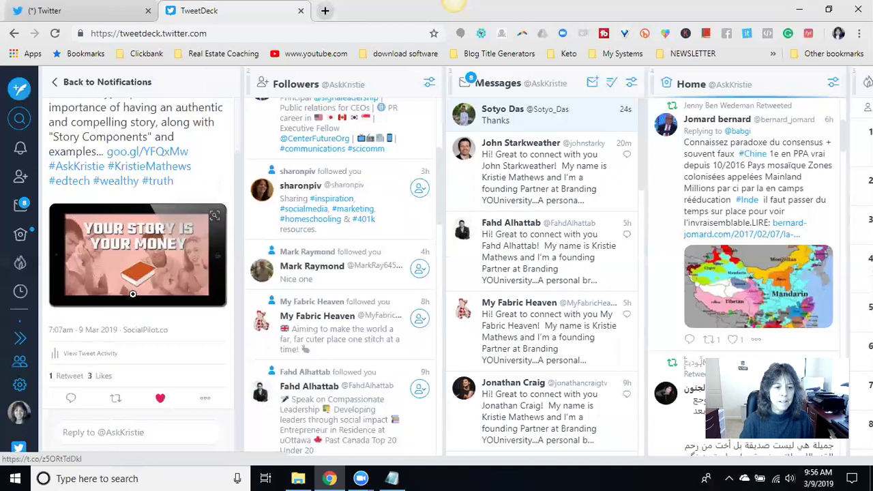
{"action": "left_click", "coordinate": [68, 398]}
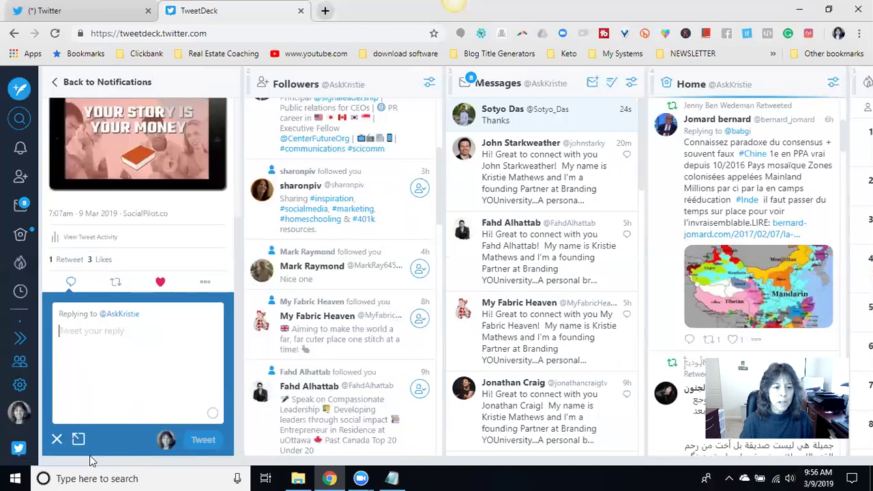
- Type 'Thank you for retweeting this' and complete the @-mention of the retweeter
{"action": "type", "text": "Thank you for retweeting this @"}
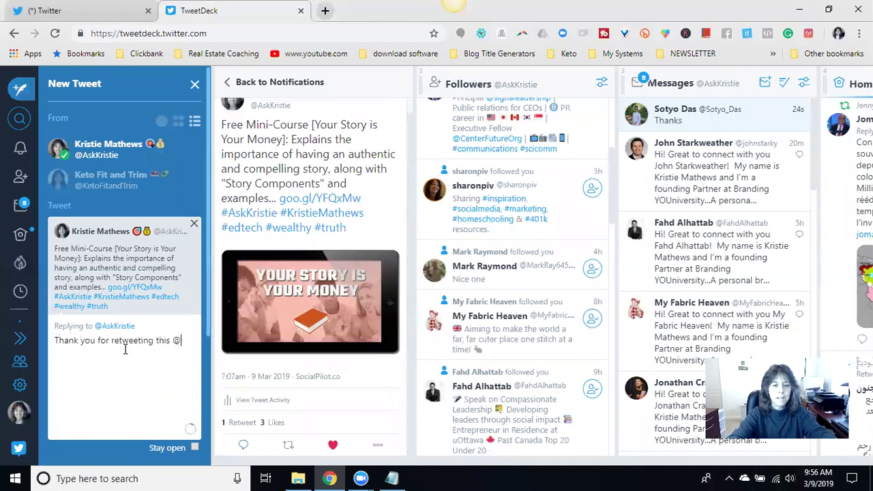
{"action": "type", "text": "e"}
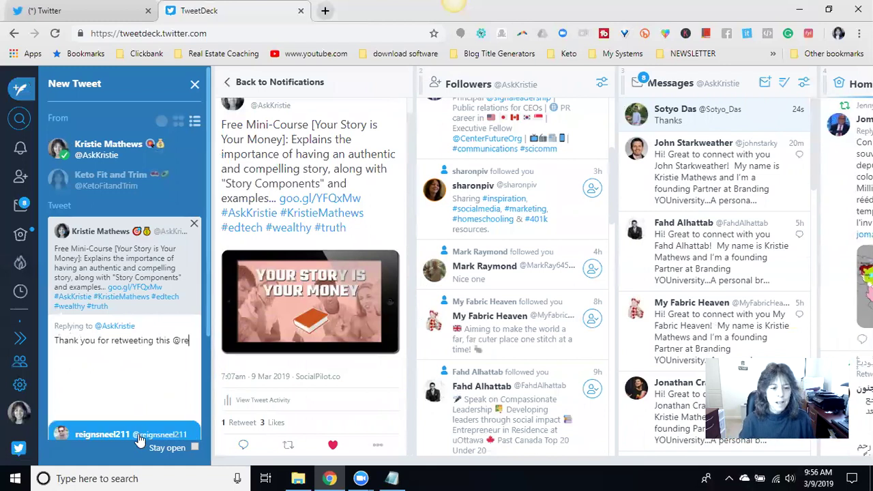
{"action": "left_click", "coordinate": [137, 438]}
{"action": "scroll", "coordinate": [104, 352], "scroll_direction": "down", "scroll_amount": 2}
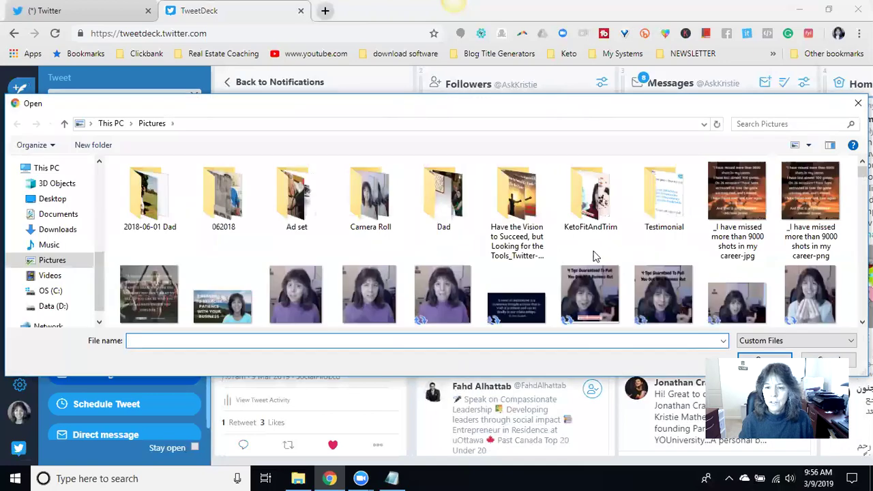
- Attach the 'Thank YOU For Your Support2' image from Pictures and send the reply
{"action": "scroll", "coordinate": [494, 241], "scroll_direction": "down", "scroll_amount": 2}
{"action": "scroll", "coordinate": [494, 241], "scroll_direction": "down", "scroll_amount": 2}
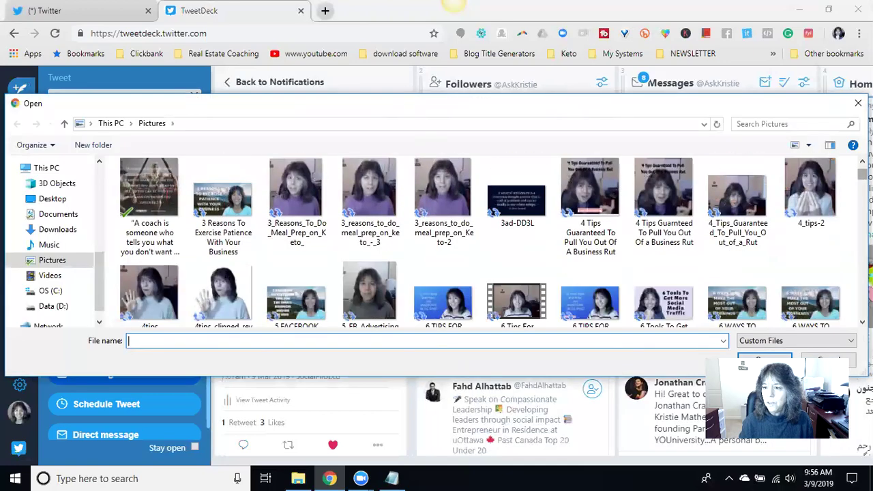
{"action": "scroll", "coordinate": [733, 172], "scroll_direction": "down", "scroll_amount": 20}
{"action": "scroll", "coordinate": [733, 172], "scroll_direction": "down", "scroll_amount": 15}
{"action": "scroll", "coordinate": [733, 172], "scroll_direction": "down", "scroll_amount": 15}
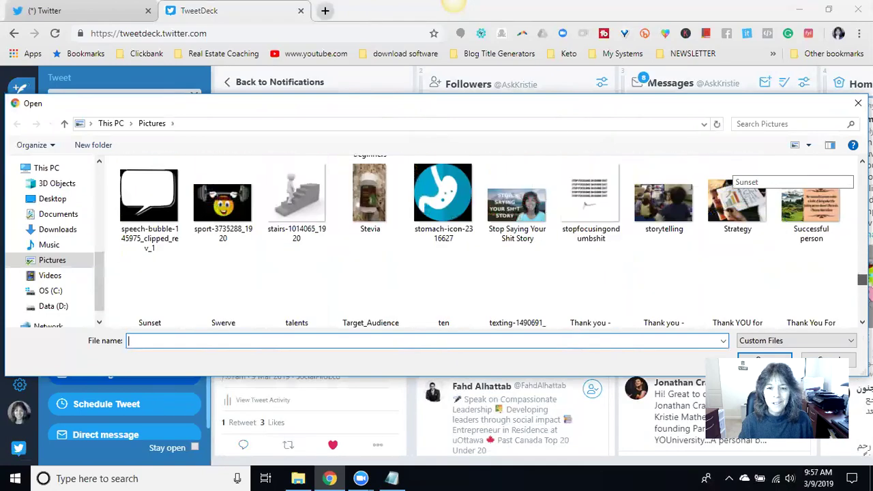
{"action": "scroll", "coordinate": [734, 174], "scroll_direction": "down", "scroll_amount": 4}
{"action": "left_click", "coordinate": [281, 235]}
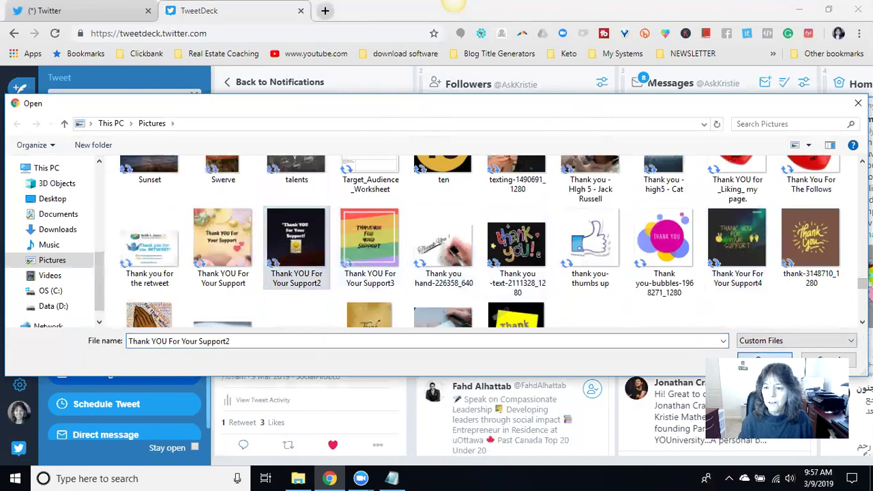
{"action": "double_click", "coordinate": [296, 245]}
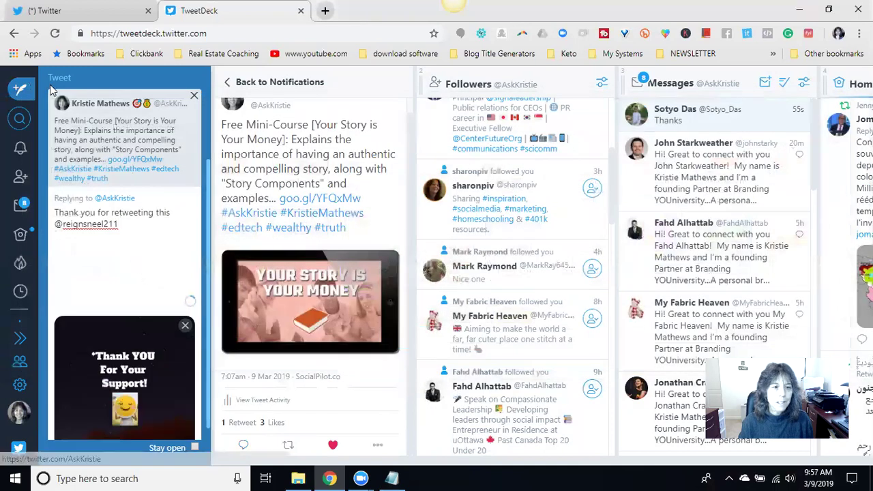
{"action": "scroll", "coordinate": [122, 260], "scroll_direction": "down", "scroll_amount": 3}
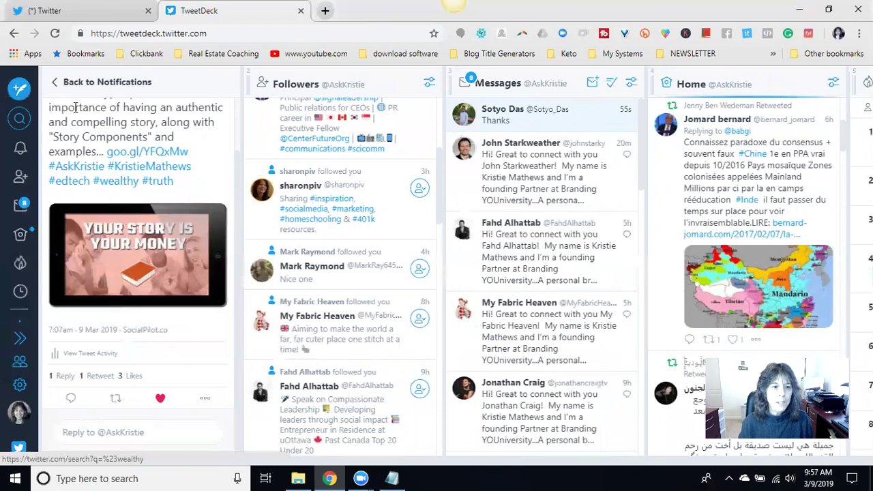
- Scroll Notifications down to the retweet of the 'My Path to a 7-Figure Income' post
{"action": "scroll", "coordinate": [137, 142], "scroll_direction": "down", "scroll_amount": 2}
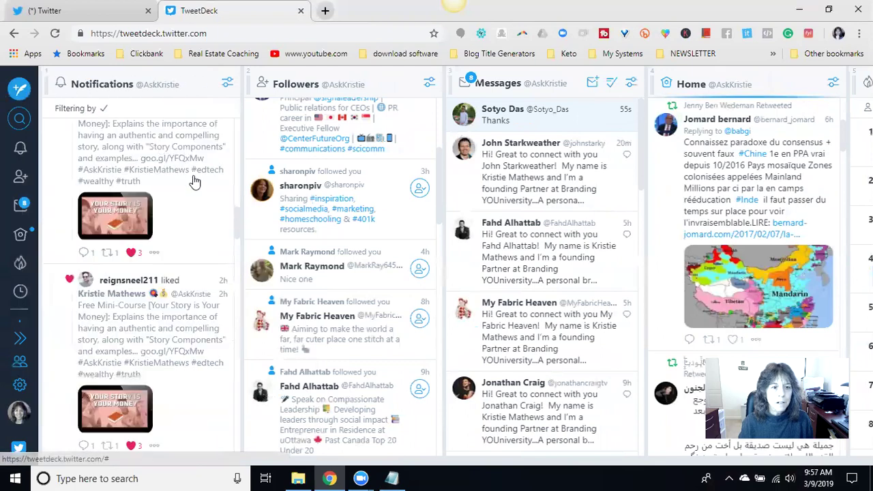
{"action": "scroll", "coordinate": [183, 212], "scroll_direction": "down", "scroll_amount": 1}
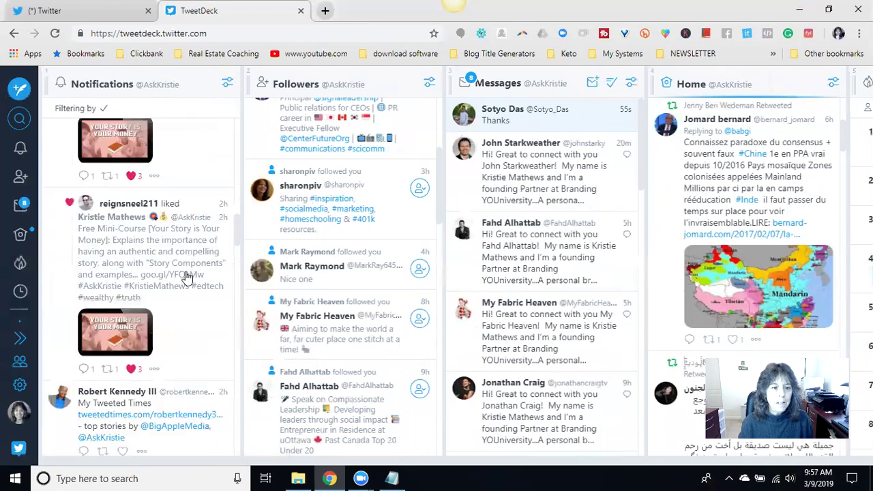
{"action": "scroll", "coordinate": [184, 278], "scroll_direction": "down", "scroll_amount": 1}
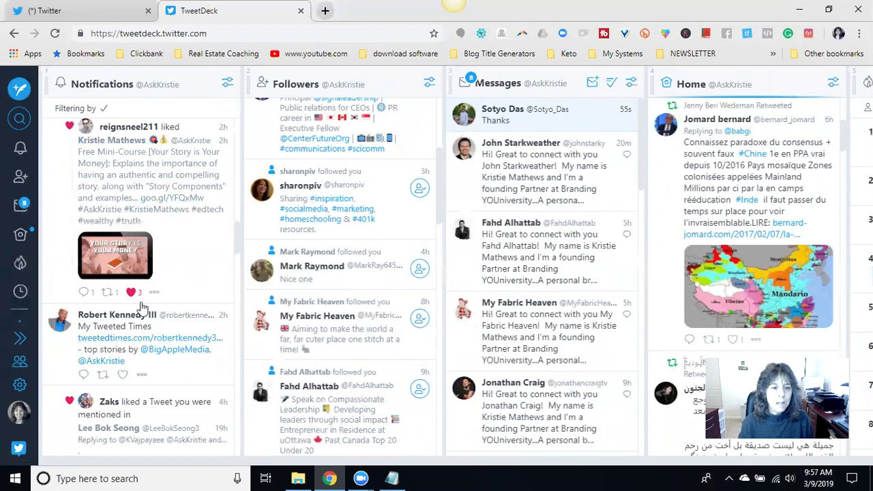
{"action": "scroll", "coordinate": [147, 296], "scroll_direction": "down", "scroll_amount": 1}
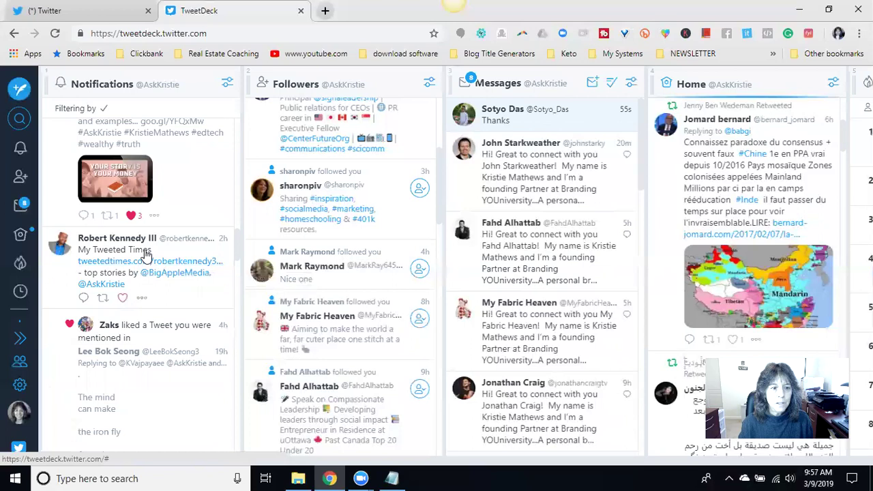
{"action": "scroll", "coordinate": [143, 257], "scroll_direction": "down", "scroll_amount": 1}
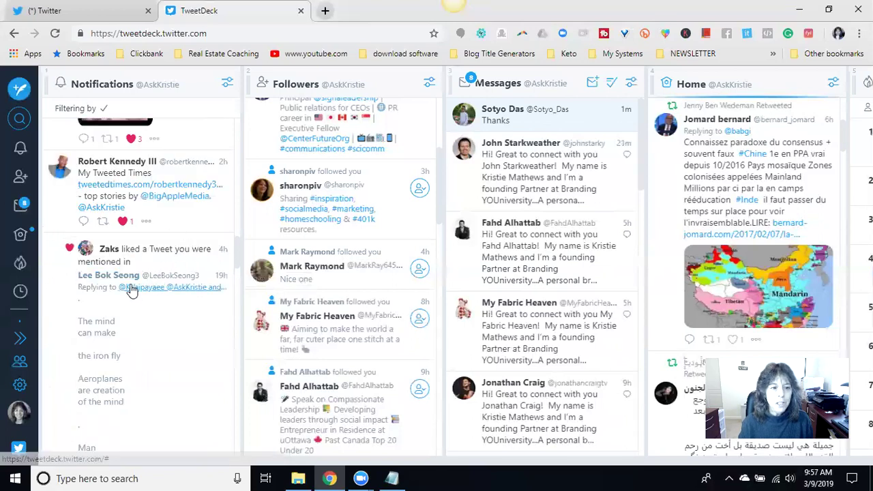
{"action": "scroll", "coordinate": [139, 239], "scroll_direction": "down", "scroll_amount": 2}
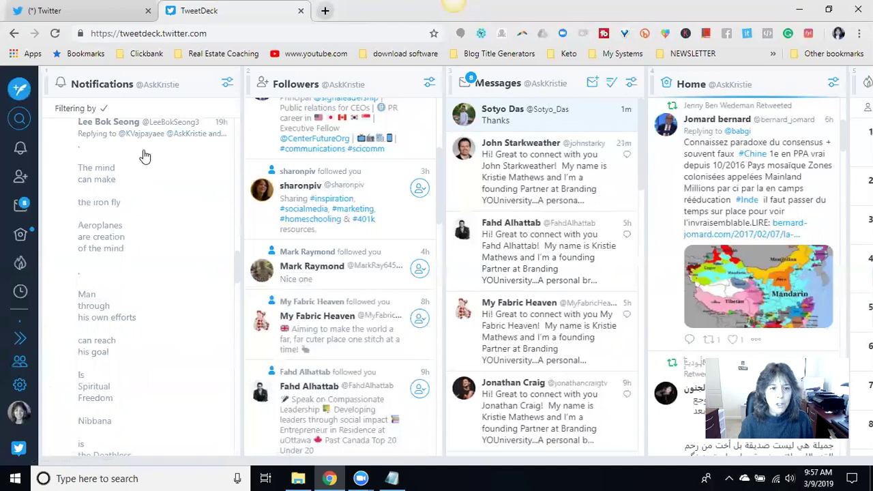
{"action": "scroll", "coordinate": [134, 203], "scroll_direction": "down", "scroll_amount": 4}
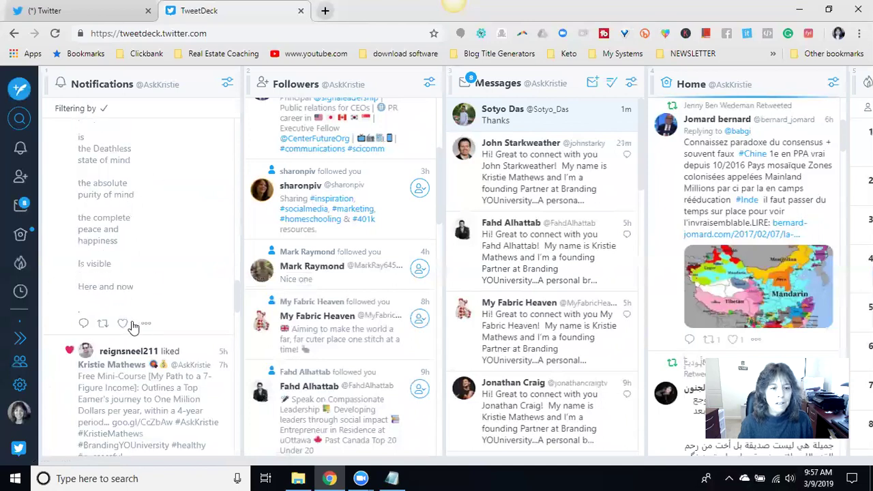
{"action": "scroll", "coordinate": [176, 238], "scroll_direction": "down", "scroll_amount": 2}
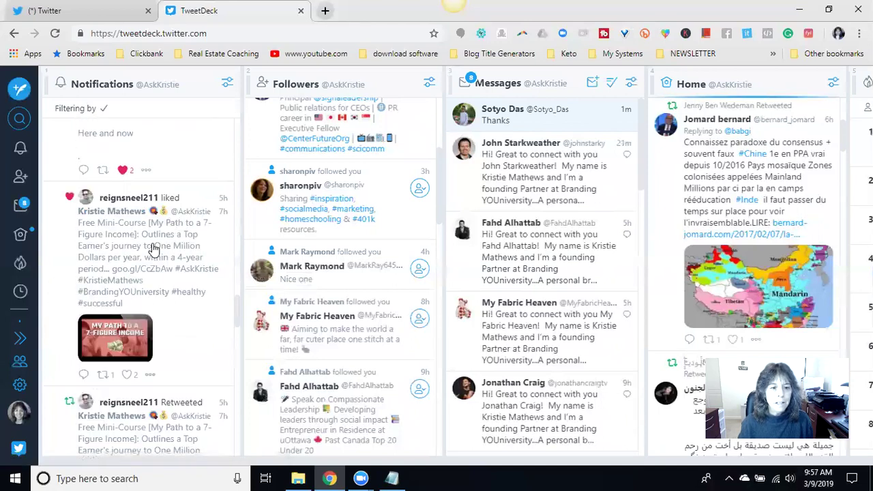
{"action": "scroll", "coordinate": [176, 256], "scroll_direction": "down", "scroll_amount": 2}
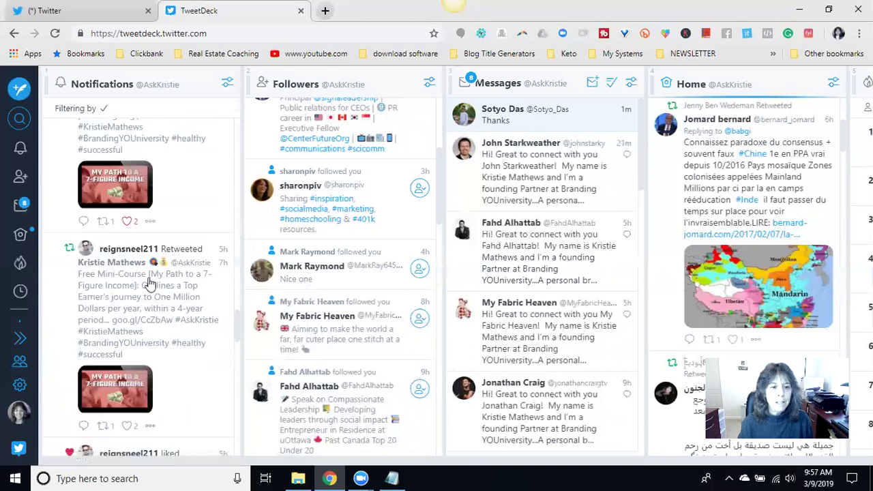
- Open the retweeted 7-Figure Income post and like it
{"action": "left_click", "coordinate": [119, 305]}
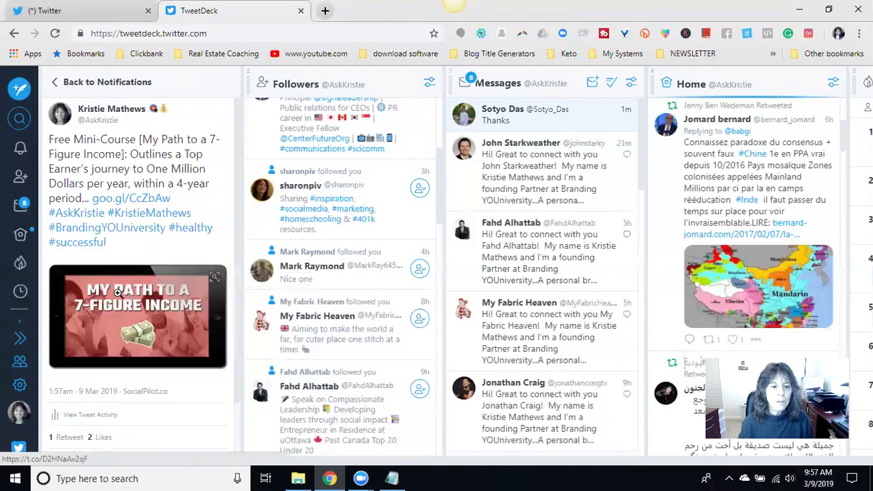
{"action": "scroll", "coordinate": [120, 300], "scroll_direction": "down", "scroll_amount": 1}
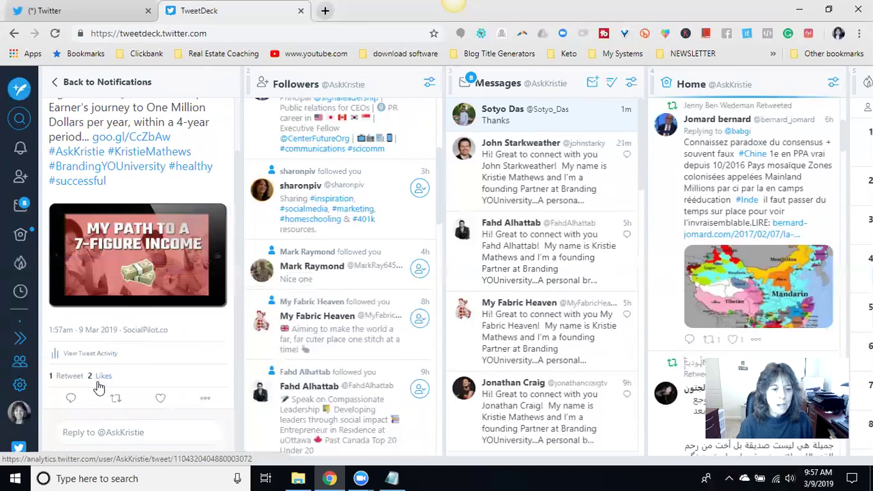
{"action": "left_click", "coordinate": [160, 397]}
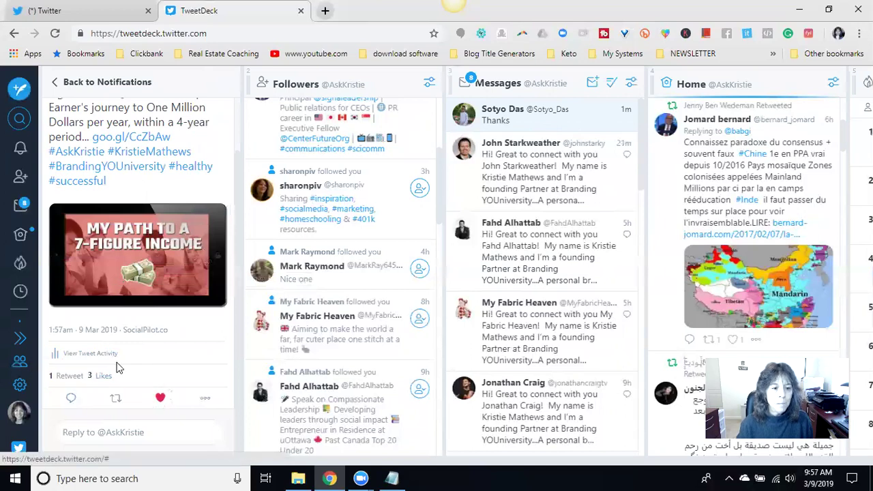
{"action": "left_click", "coordinate": [119, 432]}
{"action": "type", "text": "Thank you for retweeting this @re"}
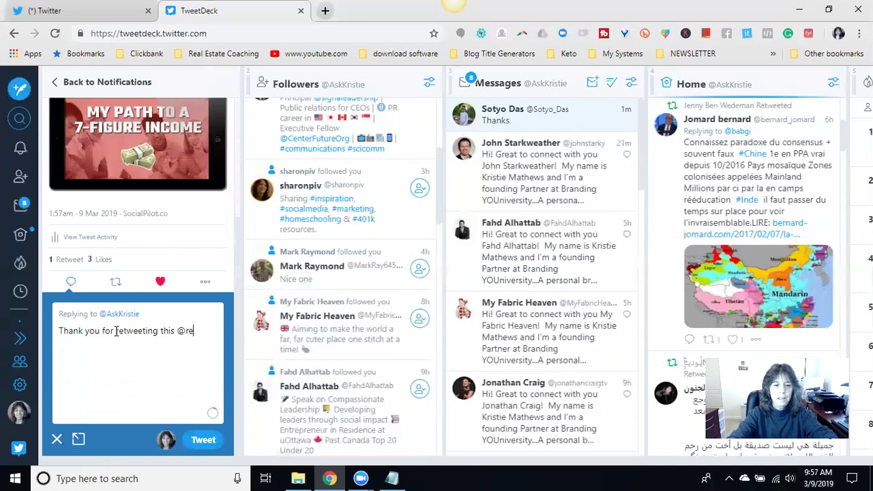
{"action": "type", "text": "i"}
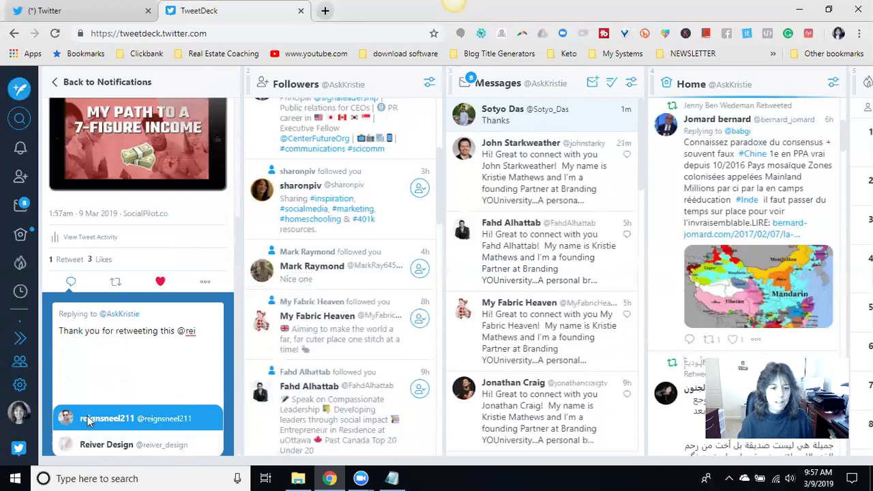
{"action": "left_click", "coordinate": [87, 421]}
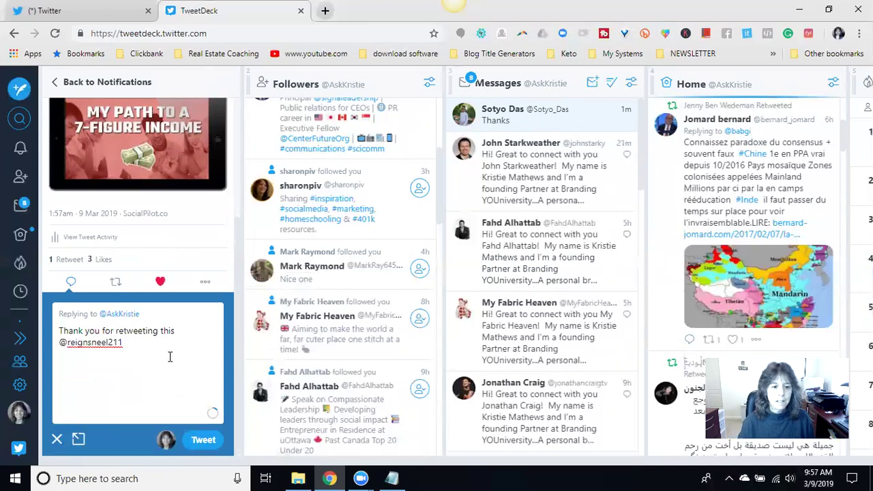
{"action": "left_click", "coordinate": [77, 440]}
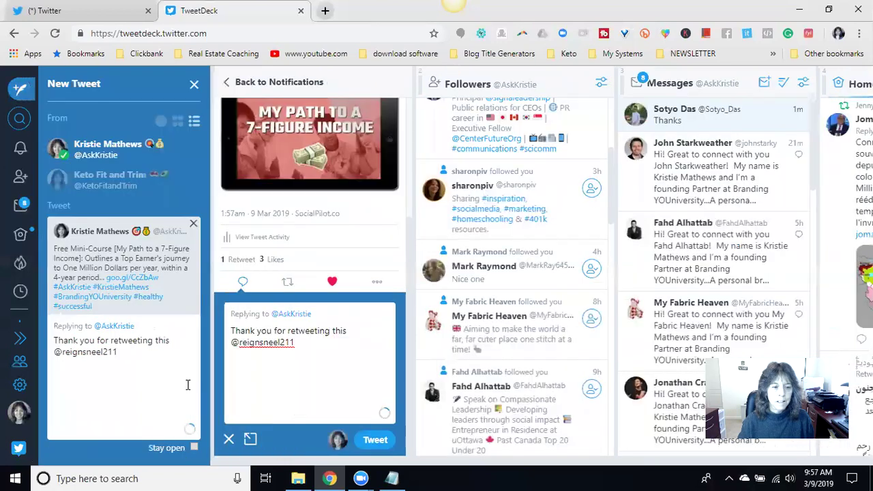
- Attach the 'thank you- thumbs up' image and send the reply
{"action": "scroll", "coordinate": [143, 389], "scroll_direction": "down", "scroll_amount": 2}
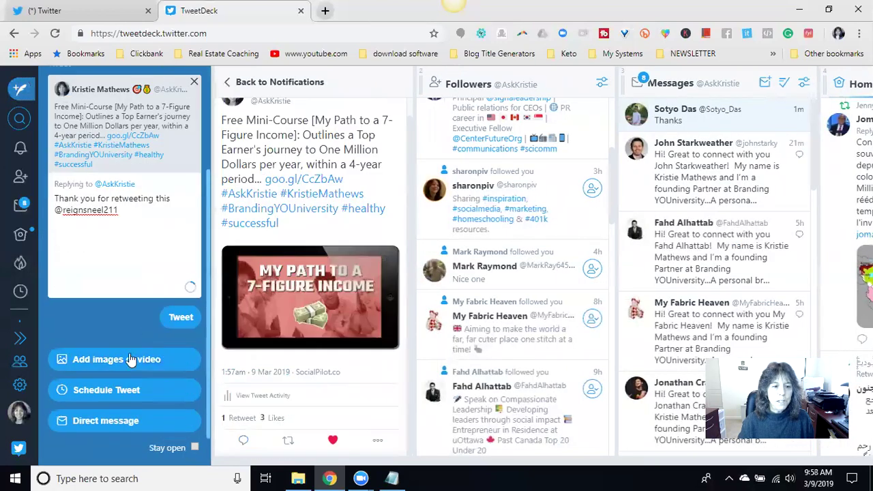
{"action": "left_click", "coordinate": [129, 359]}
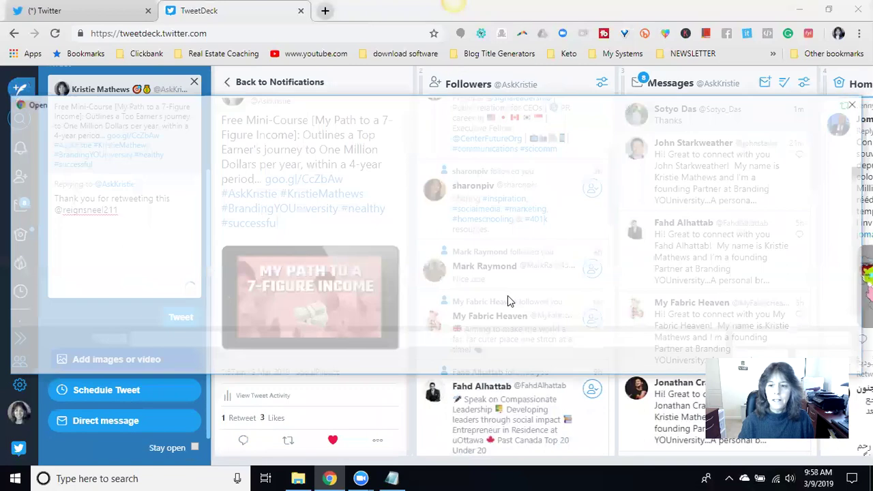
{"action": "scroll", "coordinate": [477, 242], "scroll_direction": "down", "scroll_amount": 10}
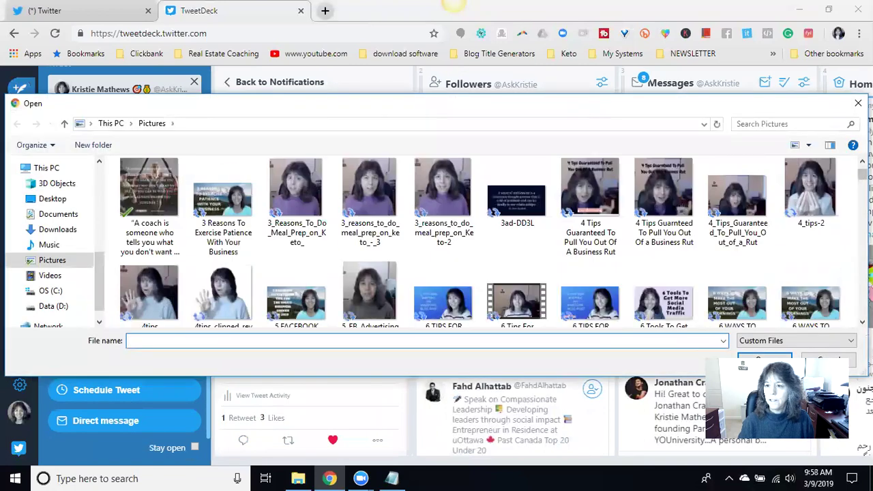
{"action": "scroll", "coordinate": [496, 241], "scroll_direction": "down", "scroll_amount": 15}
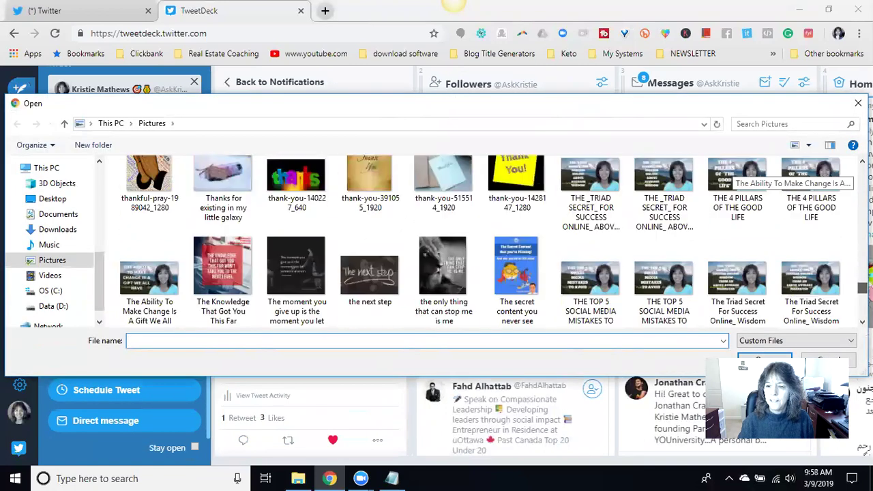
{"action": "scroll", "coordinate": [732, 176], "scroll_direction": "up", "scroll_amount": 1}
{"action": "left_click", "coordinate": [590, 266]}
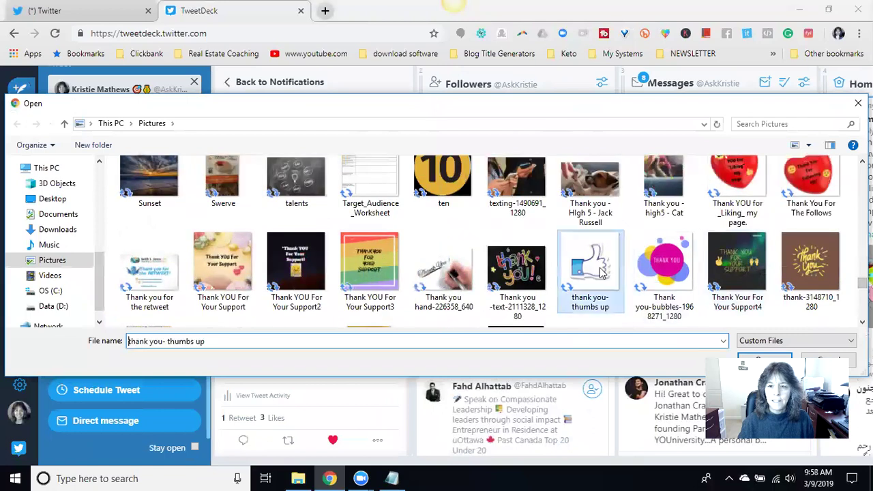
{"action": "left_click", "coordinate": [766, 359]}
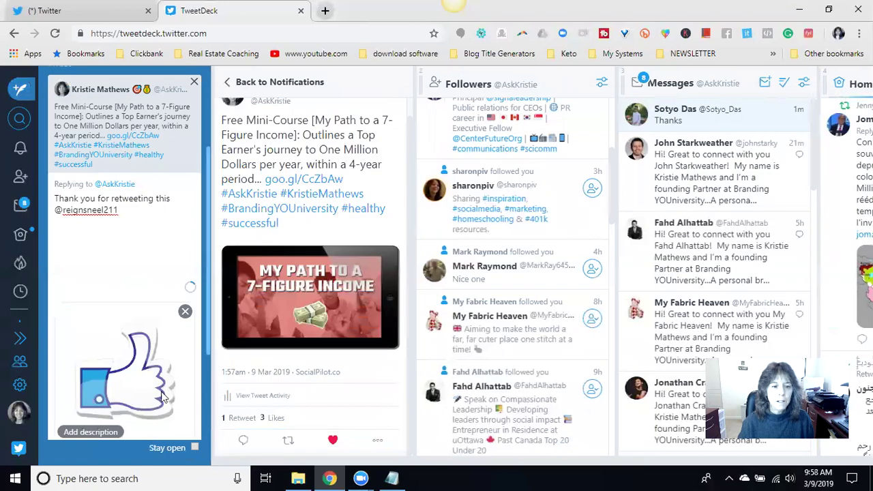
{"action": "scroll", "coordinate": [166, 335], "scroll_direction": "down", "scroll_amount": 3}
{"action": "left_click", "coordinate": [177, 316]}
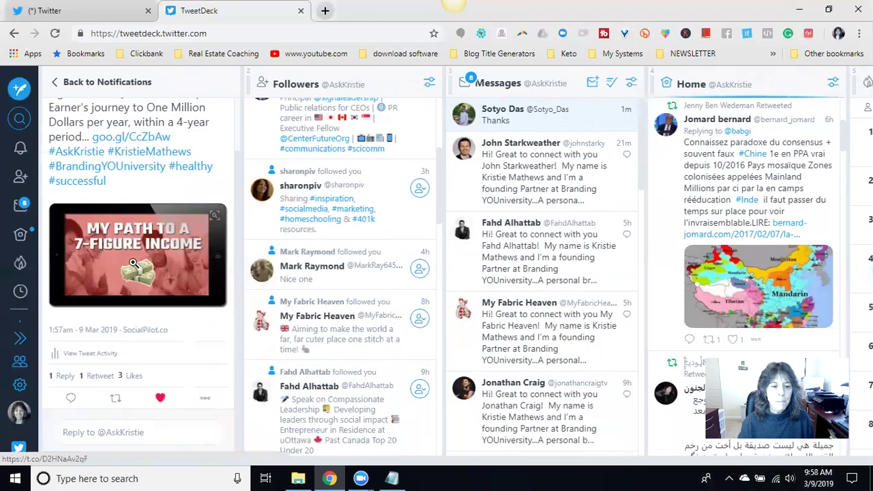
- Go back to Notifications and open the Pinterest Catalogs tweet
{"action": "left_click", "coordinate": [68, 82]}
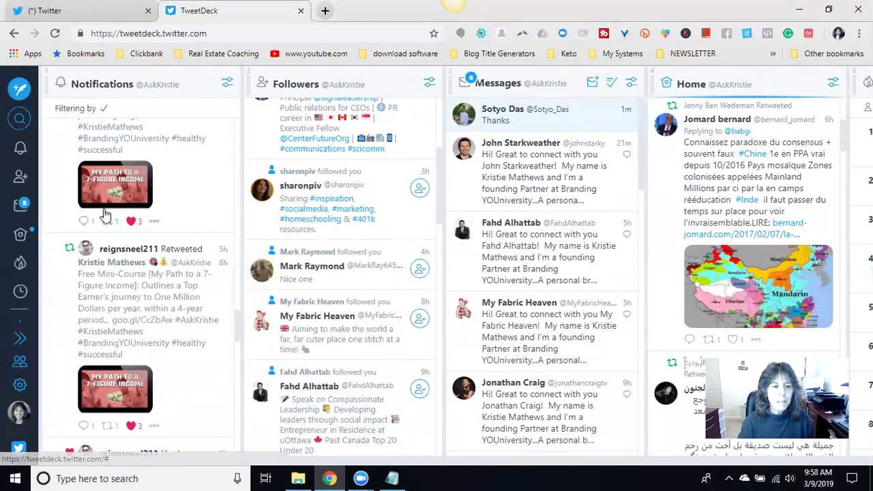
{"action": "scroll", "coordinate": [185, 201], "scroll_direction": "down", "scroll_amount": 1}
{"action": "scroll", "coordinate": [176, 200], "scroll_direction": "down", "scroll_amount": 2}
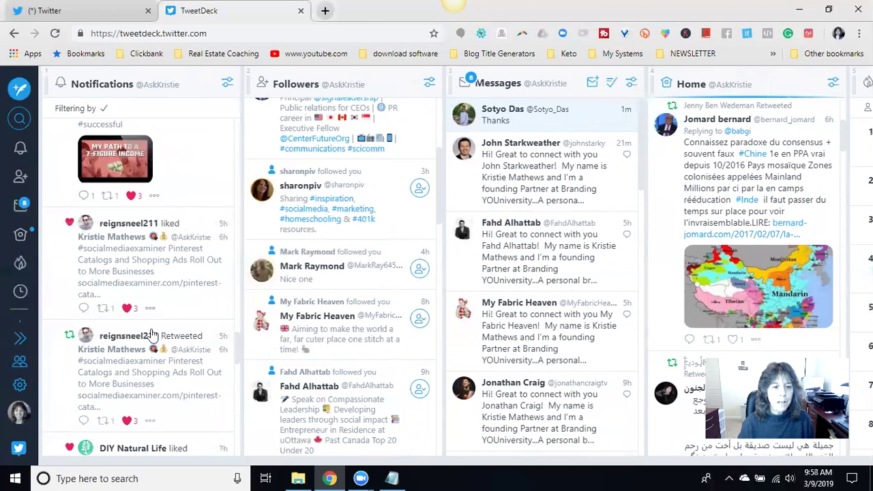
{"action": "scroll", "coordinate": [172, 212], "scroll_direction": "down", "scroll_amount": 1}
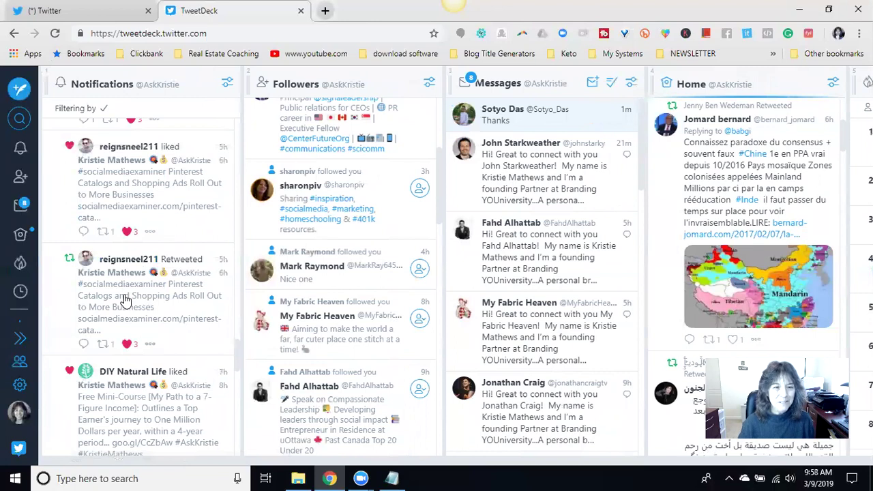
{"action": "left_click", "coordinate": [125, 301]}
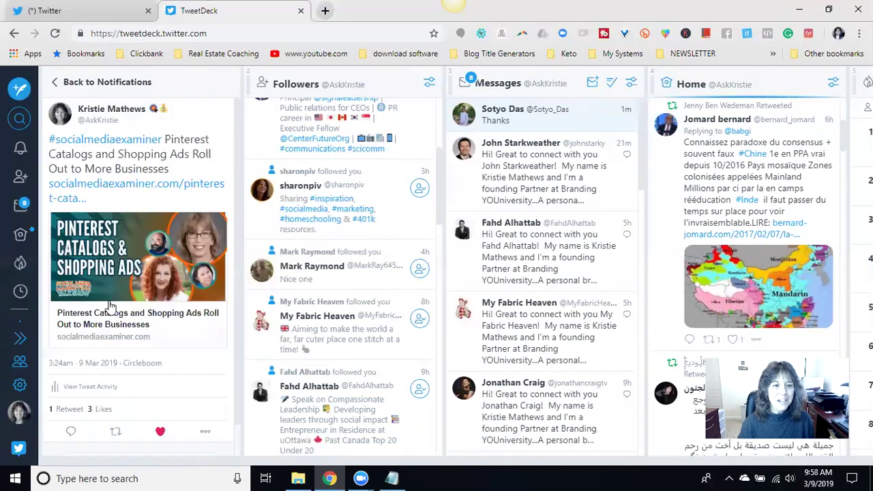
{"action": "left_click", "coordinate": [69, 434]}
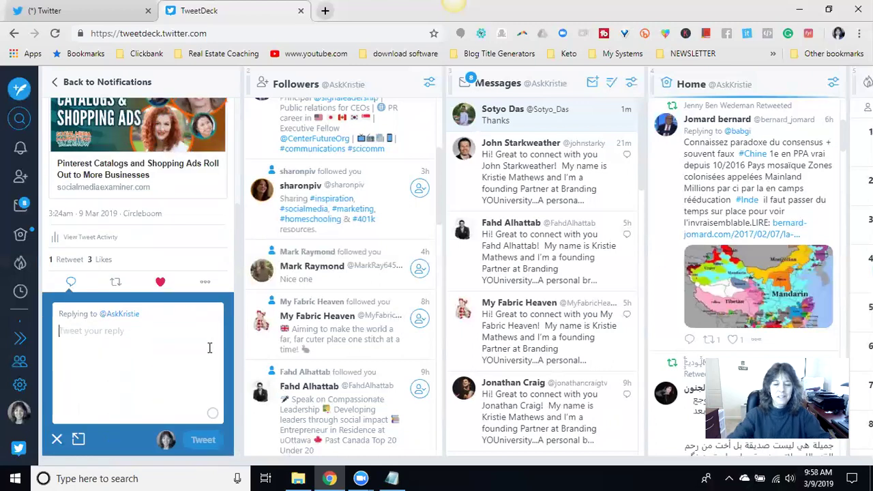
{"action": "type", "text": "Thank you for retweeting this"}
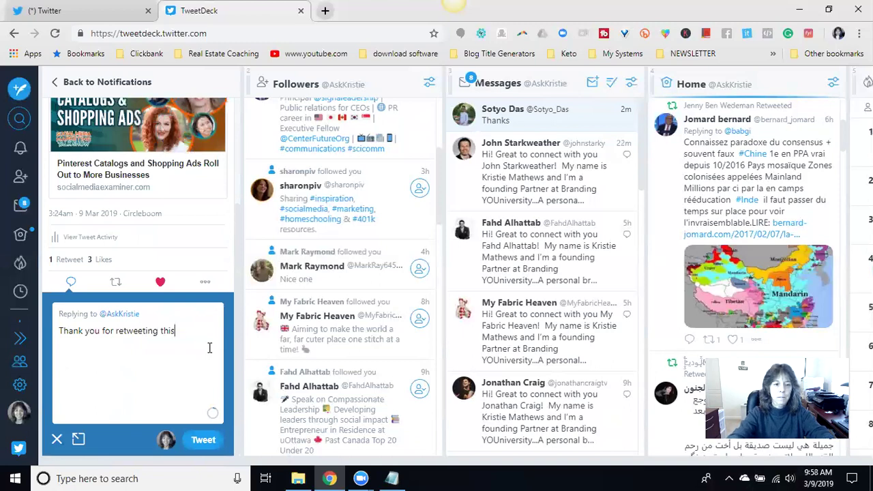
{"action": "type", "text": "ei"}
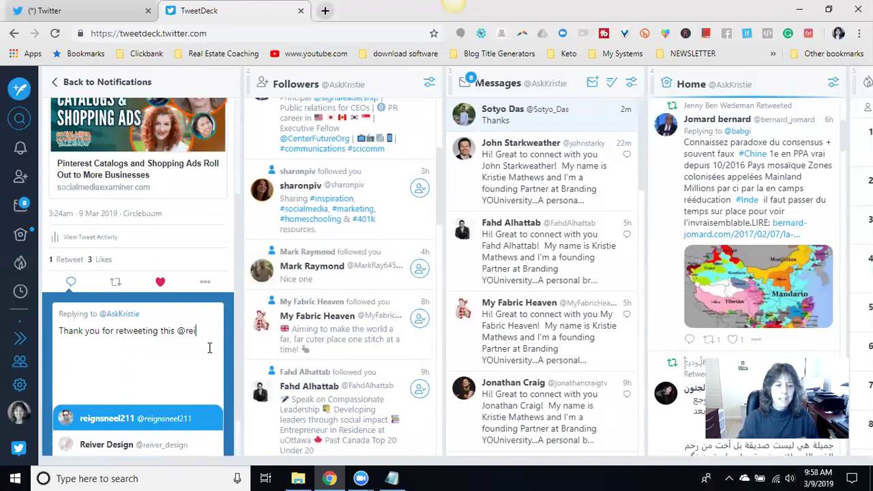
{"action": "left_click", "coordinate": [93, 425]}
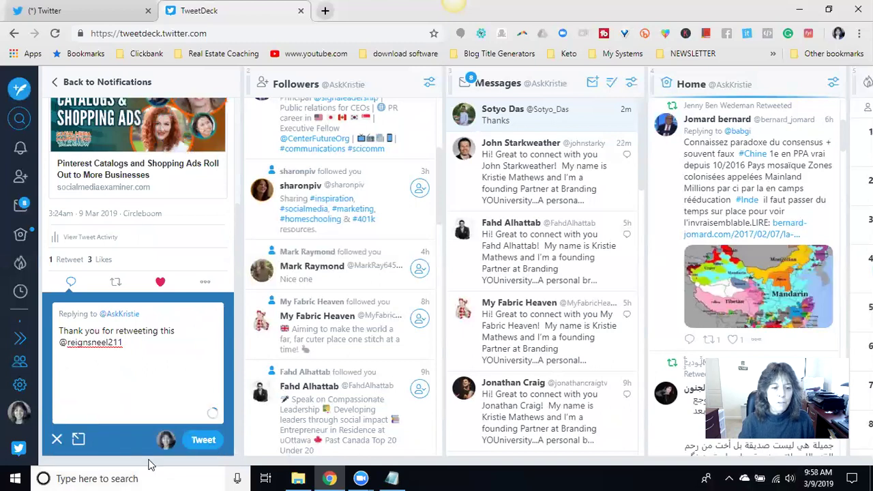
{"action": "left_click", "coordinate": [79, 439]}
- Attach the thank-3148710_1280 image from Pictures to the reply
{"action": "scroll", "coordinate": [121, 355], "scroll_direction": "down", "scroll_amount": 2}
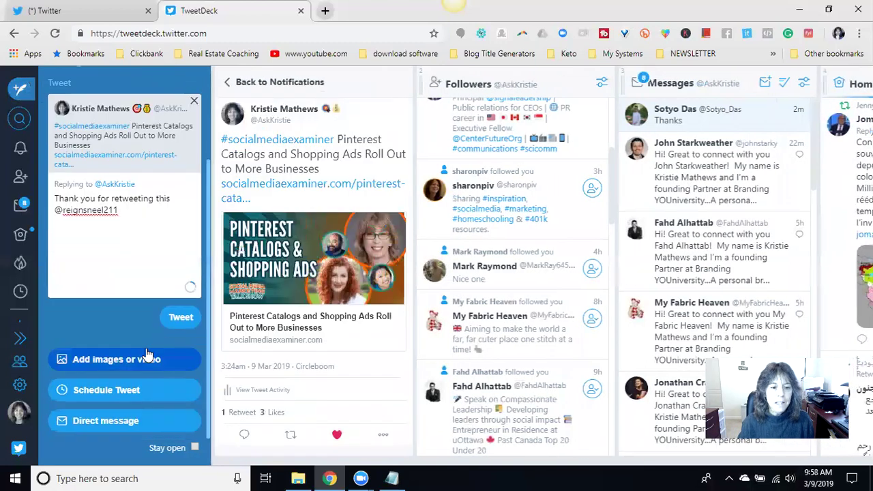
{"action": "left_click", "coordinate": [121, 365]}
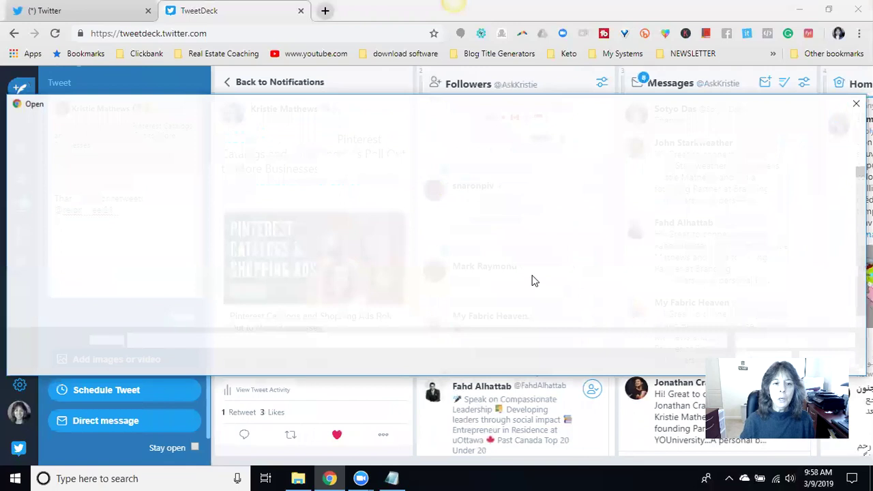
{"action": "scroll", "coordinate": [481, 242], "scroll_direction": "down", "scroll_amount": 5}
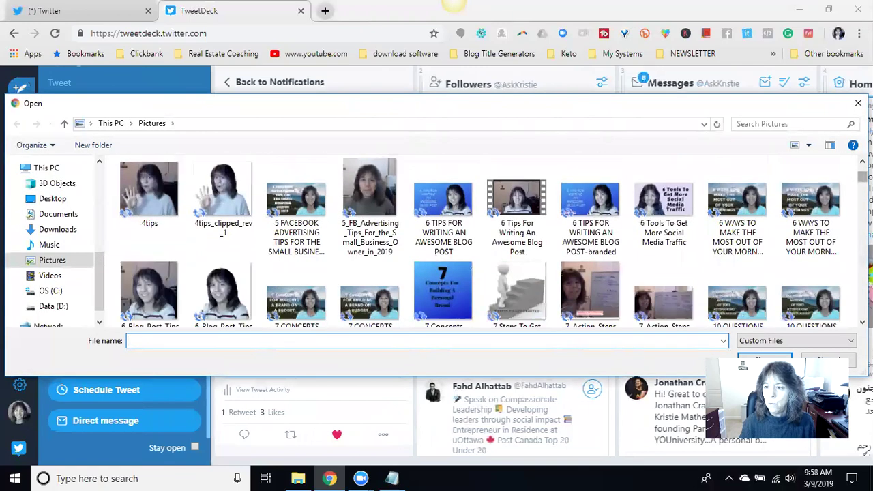
{"action": "scroll", "coordinate": [734, 172], "scroll_direction": "down", "scroll_amount": 15}
{"action": "scroll", "coordinate": [734, 174], "scroll_direction": "down", "scroll_amount": 15}
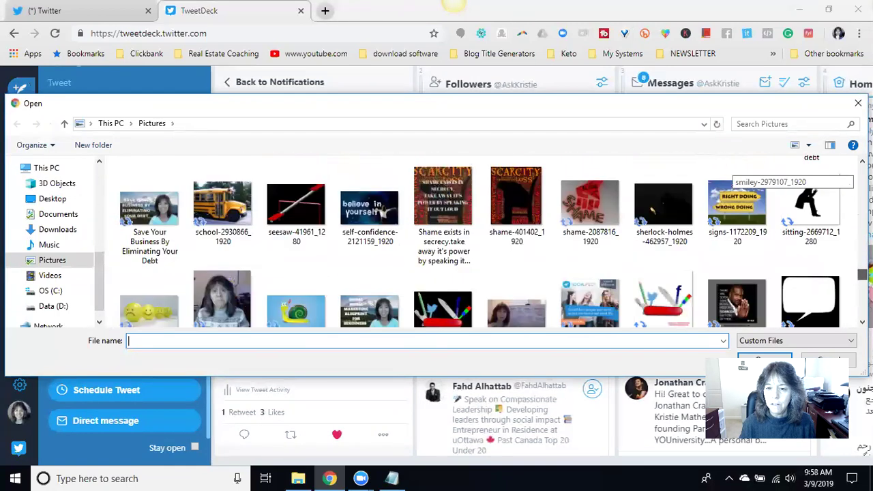
{"action": "scroll", "coordinate": [737, 174], "scroll_direction": "down", "scroll_amount": 5}
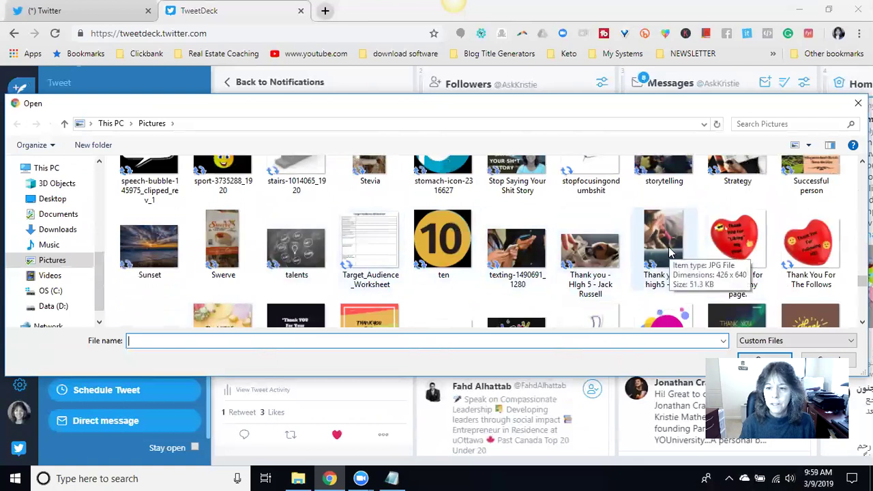
{"action": "scroll", "coordinate": [810, 273], "scroll_direction": "down", "scroll_amount": 1}
{"action": "left_click", "coordinate": [811, 273]}
{"action": "left_click", "coordinate": [764, 358]}
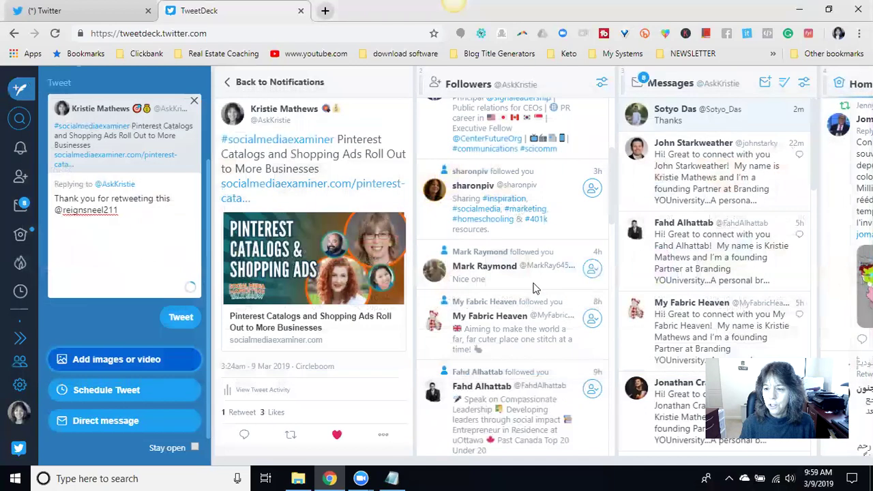
{"action": "scroll", "coordinate": [156, 198], "scroll_direction": "down", "scroll_amount": 3}
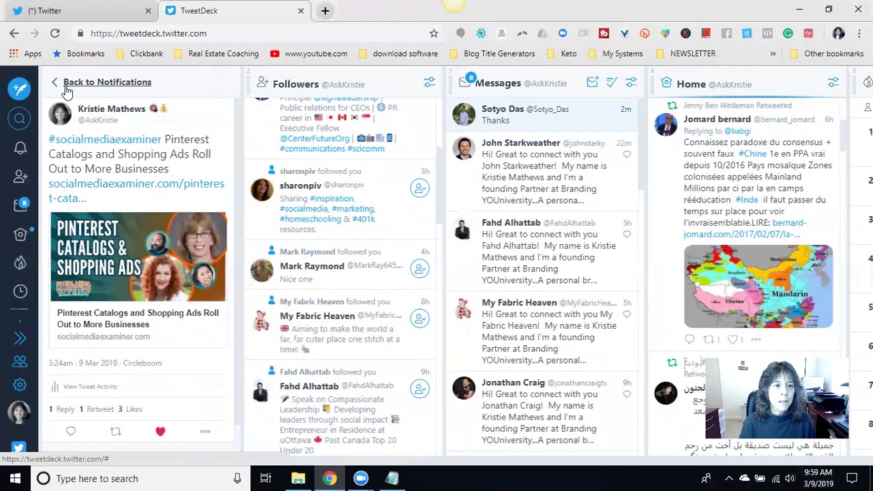
- Back in Notifications, open the Cloud-based Software Systems tweet and like it
{"action": "left_click", "coordinate": [55, 85]}
{"action": "scroll", "coordinate": [167, 179], "scroll_direction": "down", "scroll_amount": 1}
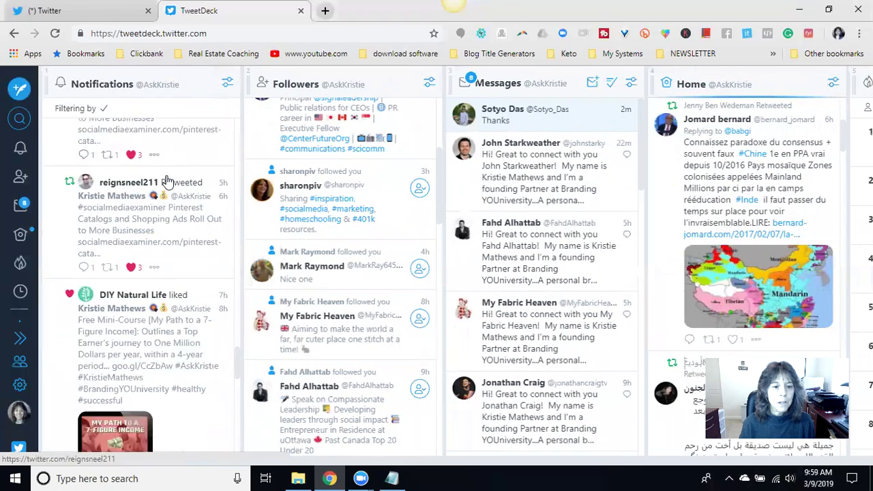
{"action": "scroll", "coordinate": [136, 331], "scroll_direction": "down", "scroll_amount": 1}
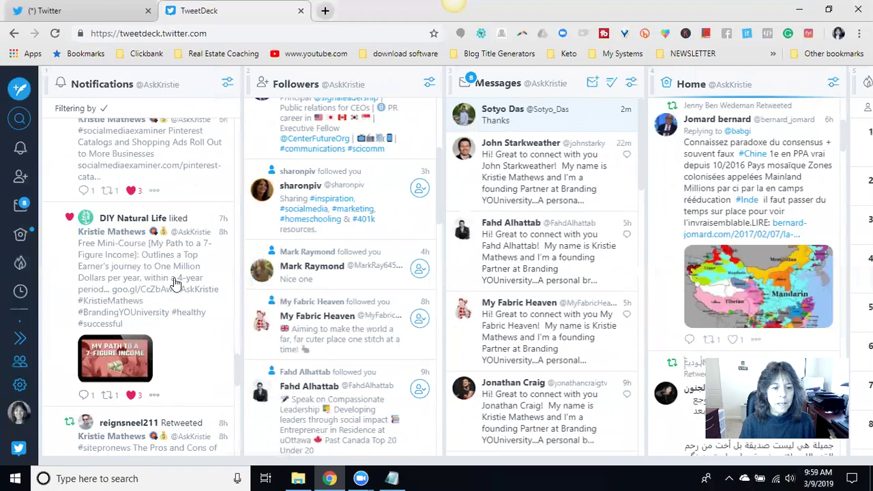
{"action": "scroll", "coordinate": [176, 285], "scroll_direction": "down", "scroll_amount": 1}
{"action": "left_click", "coordinate": [113, 390]}
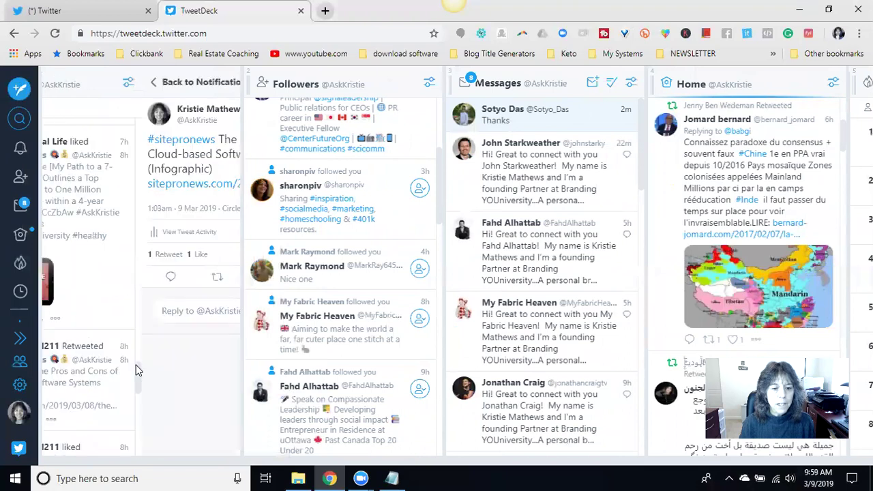
{"action": "left_click", "coordinate": [165, 333]}
{"action": "left_click", "coordinate": [76, 361]}
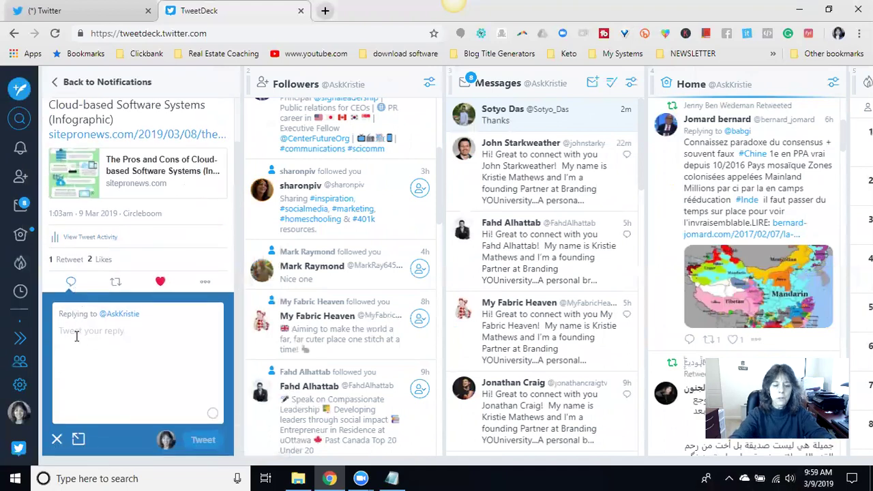
{"action": "type", "text": "Thank you for retweeting thi"}
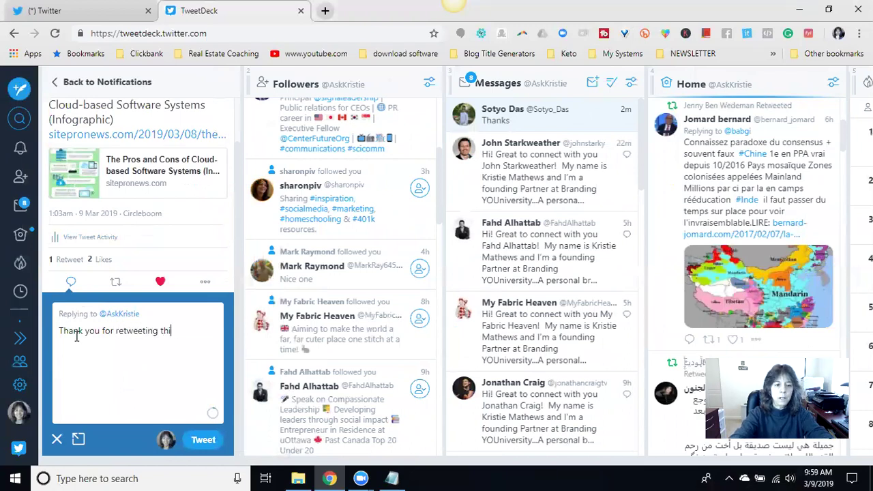
{"action": "type", "text": "s @re"}
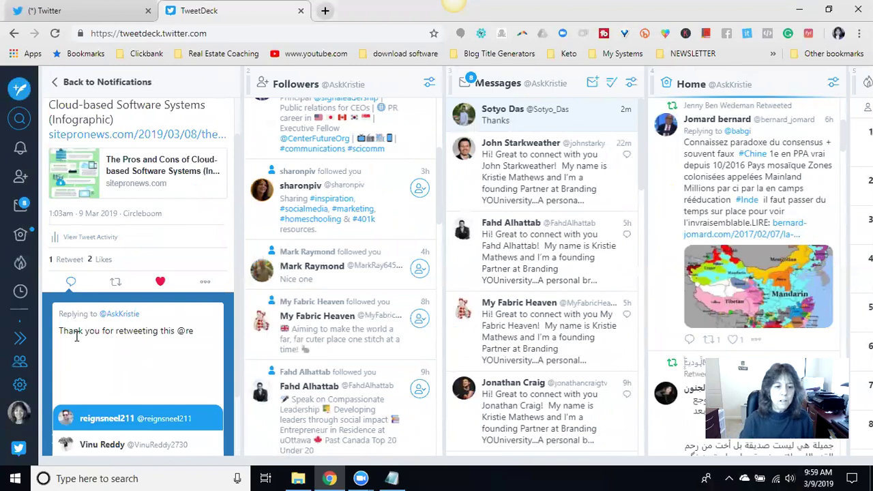
{"action": "left_click", "coordinate": [96, 418]}
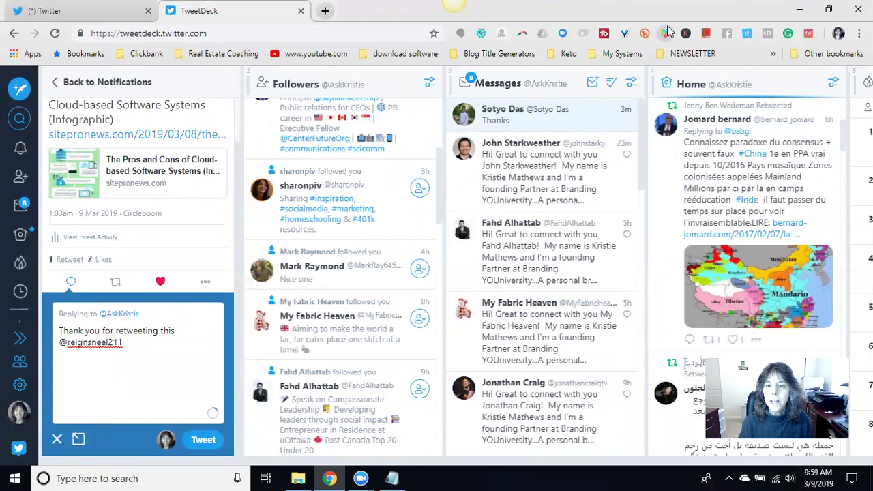
- Add hugging-face, two-hearts and folded-hands emoji, then send the reply
{"action": "left_click", "coordinate": [666, 34]}
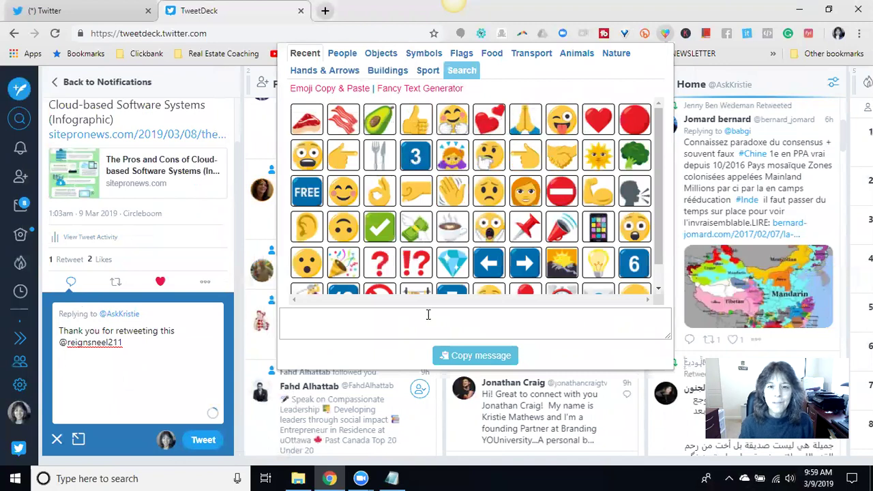
{"action": "scroll", "coordinate": [490, 239], "scroll_direction": "down", "scroll_amount": 1}
{"action": "scroll", "coordinate": [489, 240], "scroll_direction": "up", "scroll_amount": 1}
{"action": "left_click", "coordinate": [459, 129]}
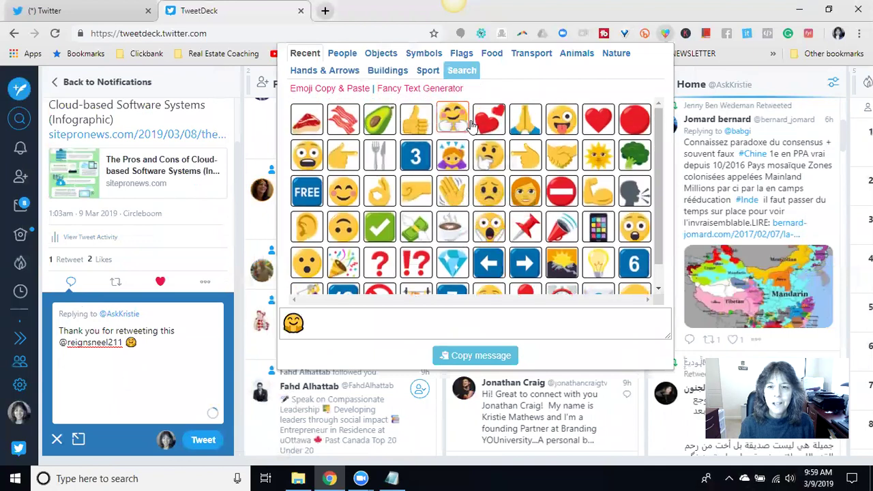
{"action": "left_click", "coordinate": [491, 122]}
{"action": "left_click", "coordinate": [520, 120]}
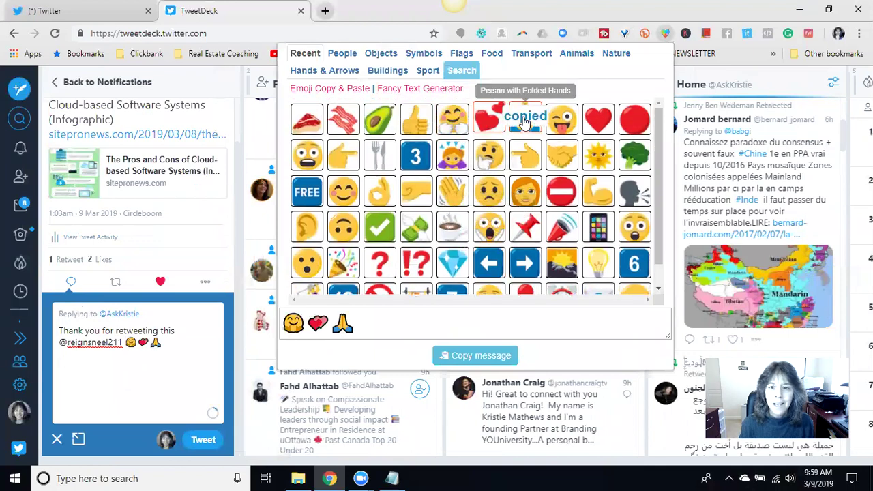
{"action": "left_click", "coordinate": [202, 439]}
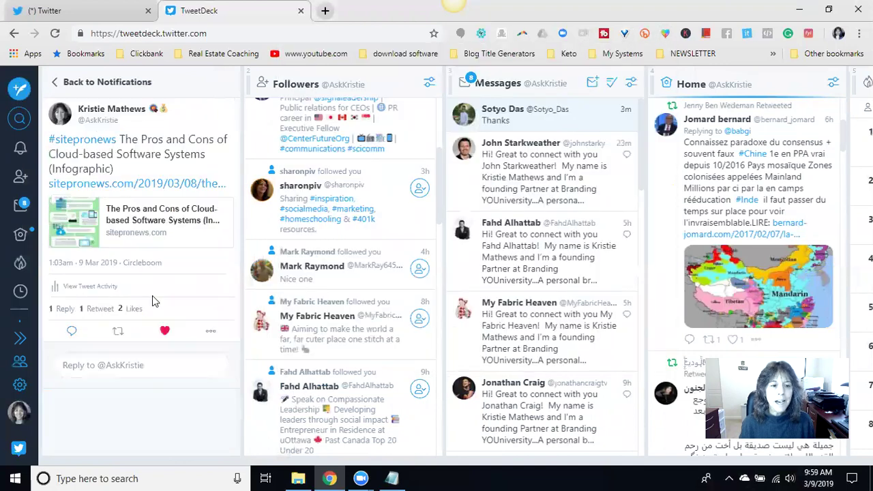
- Return to Notifications and scroll down to the Cloud-based Software and organic-vegetables tweets
{"action": "left_click", "coordinate": [54, 82]}
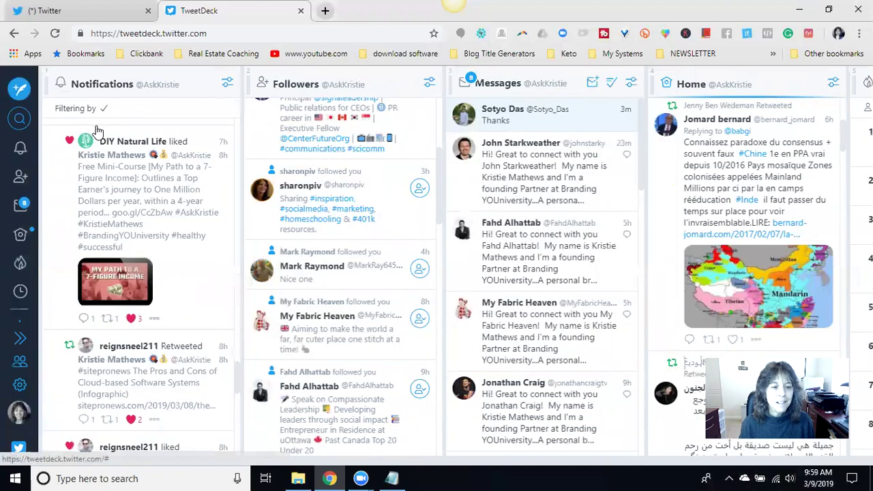
{"action": "scroll", "coordinate": [99, 136], "scroll_direction": "down", "scroll_amount": 3}
{"action": "scroll", "coordinate": [177, 150], "scroll_direction": "up", "scroll_amount": 1}
{"action": "scroll", "coordinate": [183, 163], "scroll_direction": "down", "scroll_amount": 1}
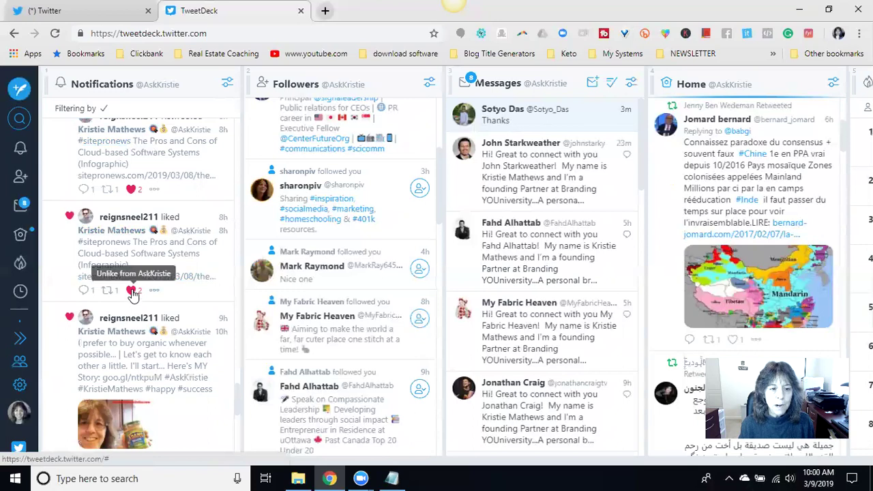
{"action": "scroll", "coordinate": [156, 307], "scroll_direction": "down", "scroll_amount": 1}
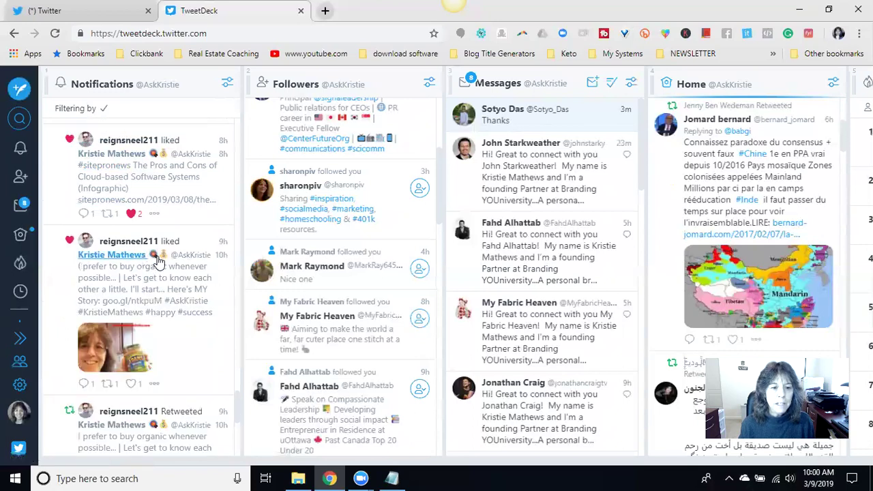
{"action": "scroll", "coordinate": [172, 313], "scroll_direction": "down", "scroll_amount": 2}
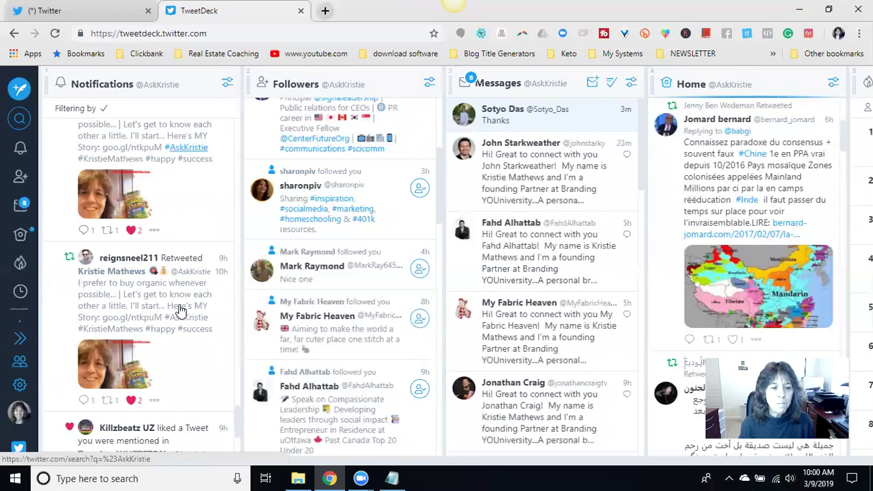
- Reply 'Absolutely!' to the 'Organic underwear?' comment under the retweeted organic-food tweet
{"action": "left_click", "coordinate": [115, 305]}
{"action": "scroll", "coordinate": [123, 253], "scroll_direction": "down", "scroll_amount": 2}
{"action": "scroll", "coordinate": [133, 309], "scroll_direction": "down", "scroll_amount": 1}
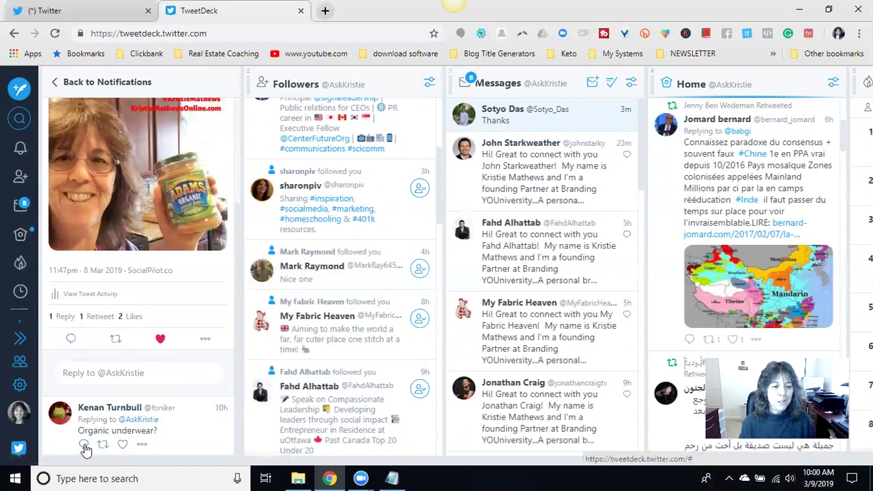
{"action": "left_click", "coordinate": [84, 446]}
{"action": "type", "text": "Absolutely!"}
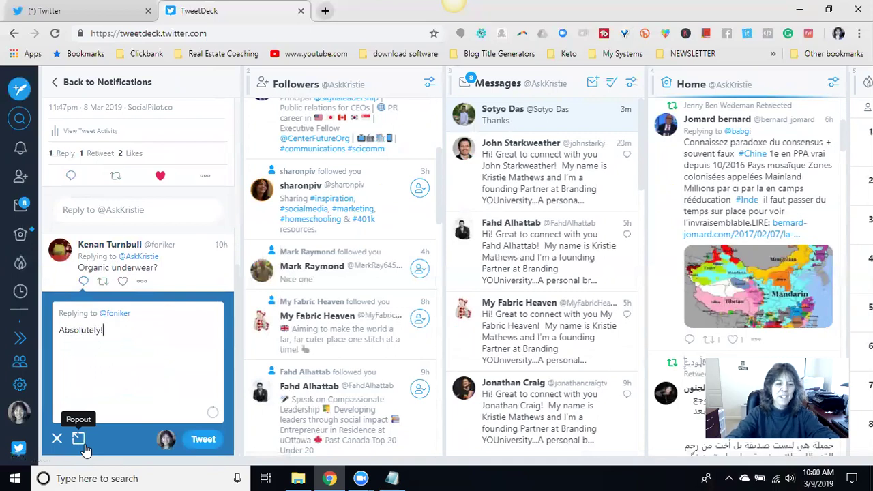
{"action": "left_click", "coordinate": [203, 440]}
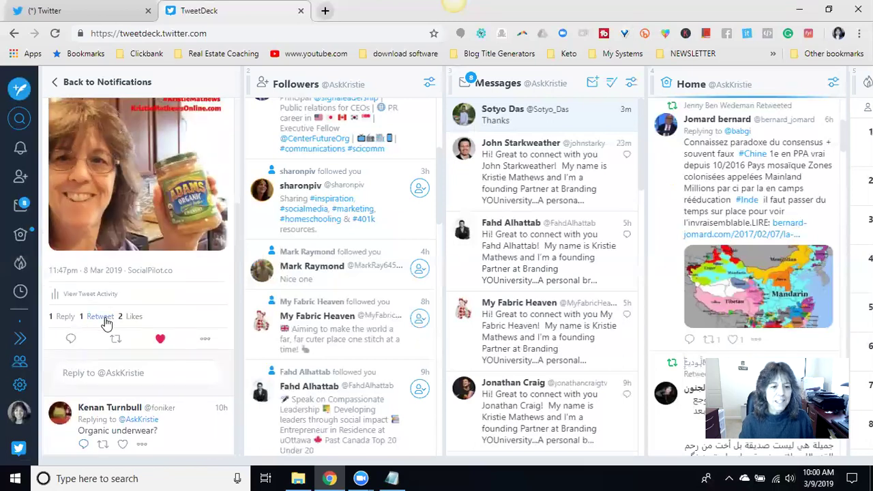
- Check the organic-food tweet's retweeter, then draft 'Thank you for retweeting this' with their handle in the full composer
{"action": "left_click", "coordinate": [102, 317]}
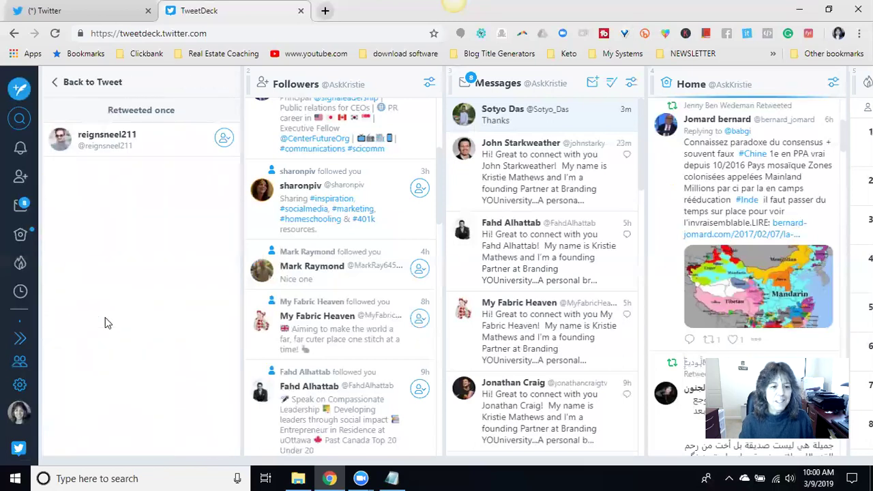
{"action": "left_click", "coordinate": [59, 85]}
{"action": "left_click", "coordinate": [71, 341]}
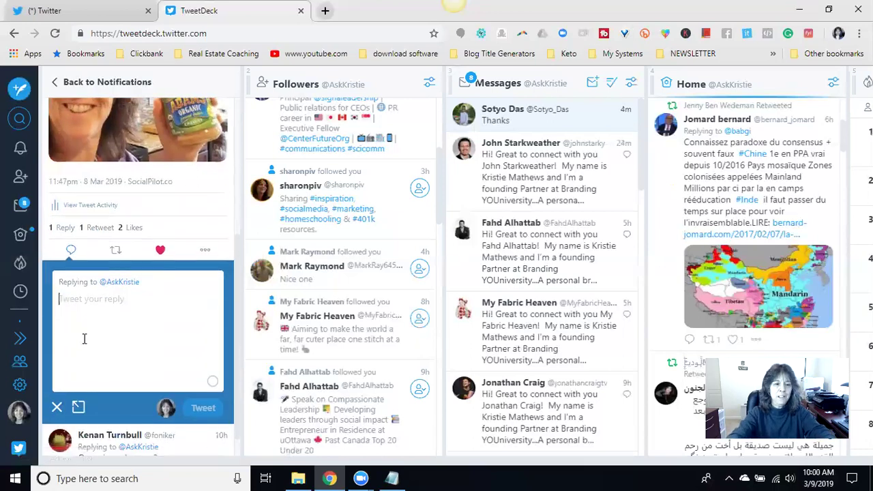
{"action": "type", "text": "Th"}
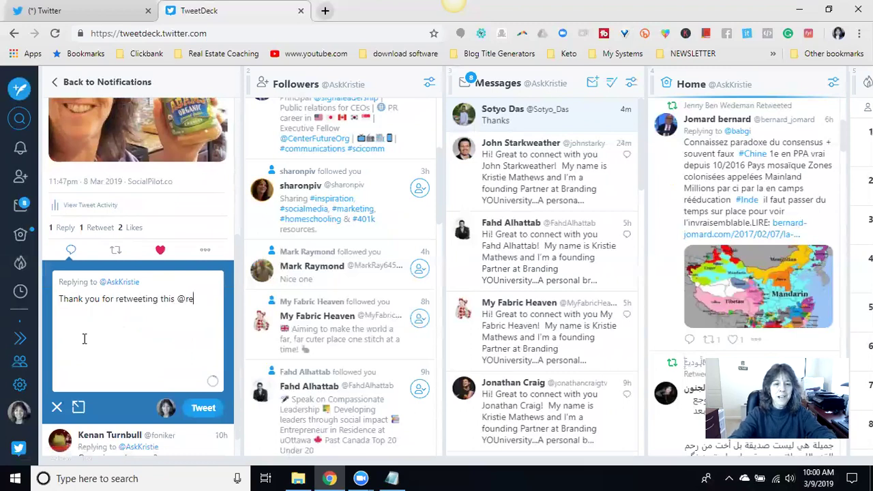
{"action": "left_click", "coordinate": [112, 386]}
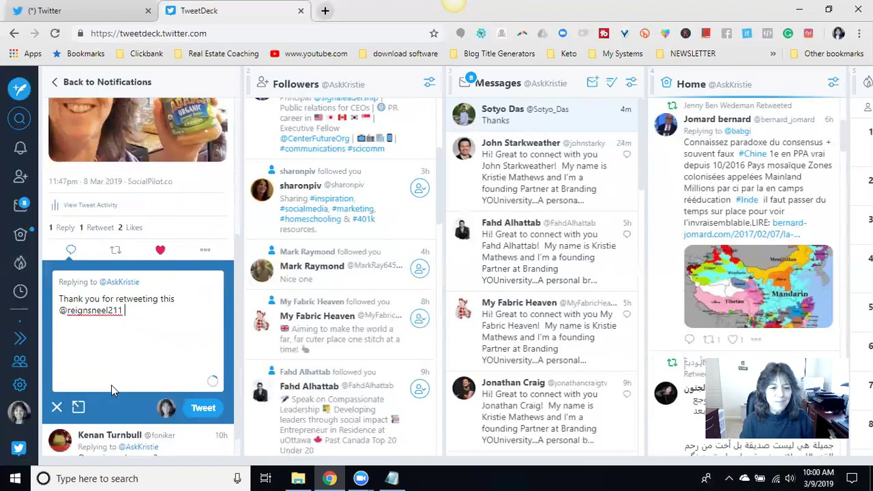
{"action": "left_click", "coordinate": [79, 408]}
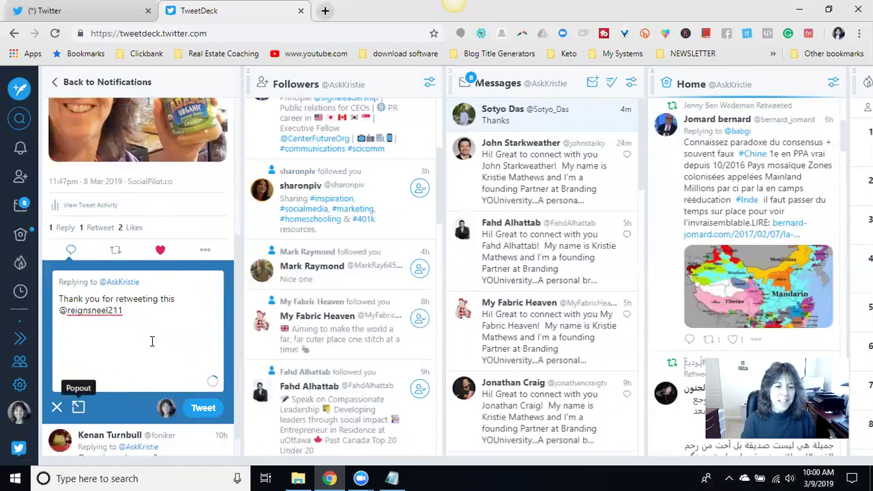
{"action": "scroll", "coordinate": [152, 345], "scroll_direction": "down", "scroll_amount": 1}
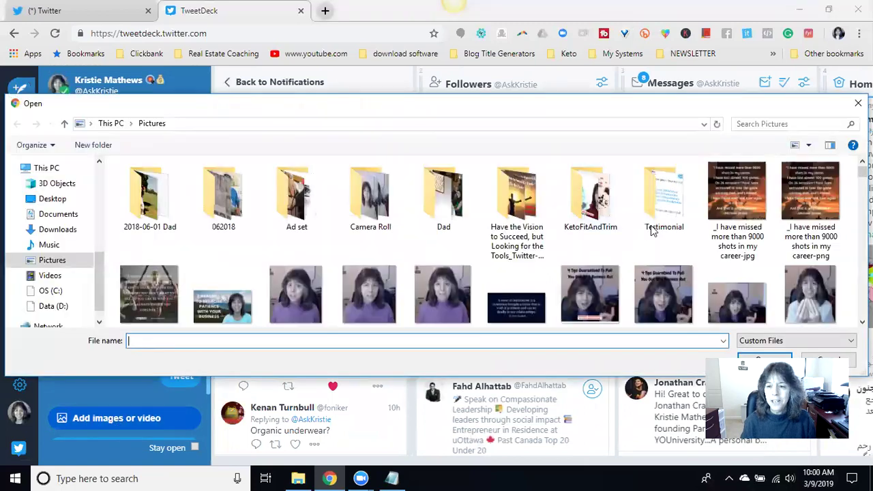
- Attach the 'Thank YOU For Your Support' picture from Pictures and post the reply
{"action": "scroll", "coordinate": [491, 242], "scroll_direction": "down", "scroll_amount": 10}
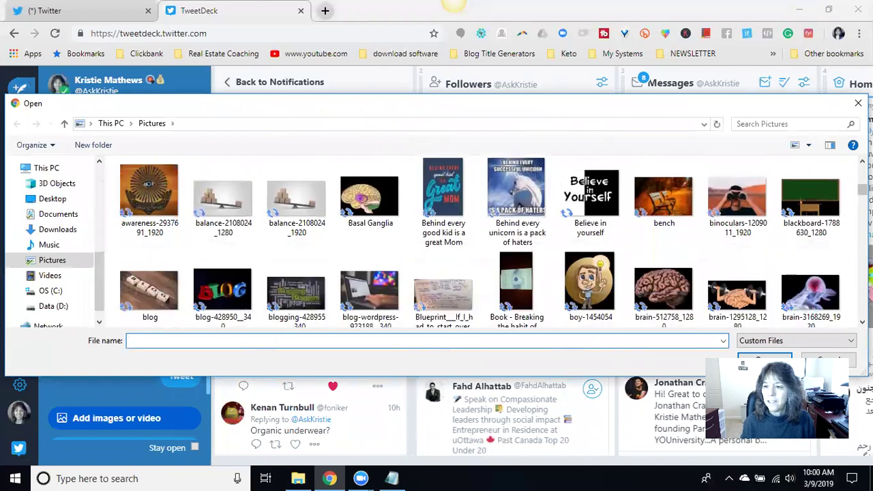
{"action": "scroll", "coordinate": [737, 193], "scroll_direction": "down", "scroll_amount": 15}
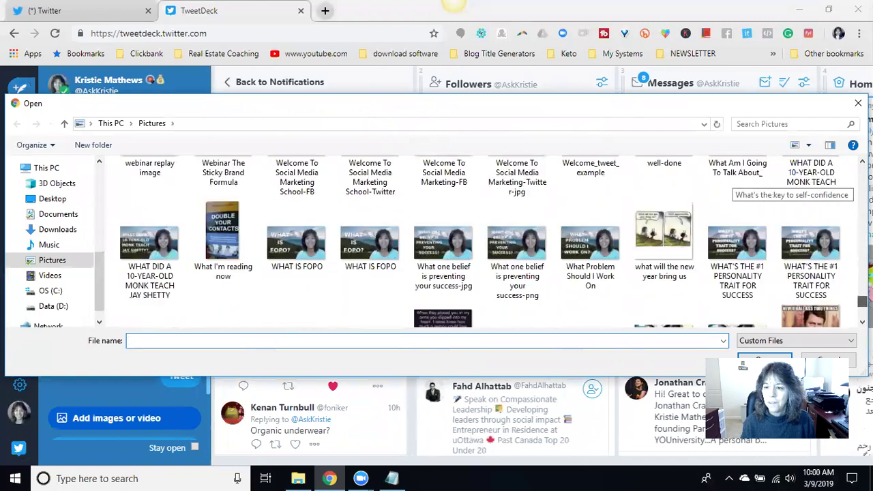
{"action": "scroll", "coordinate": [737, 193], "scroll_direction": "up", "scroll_amount": 1}
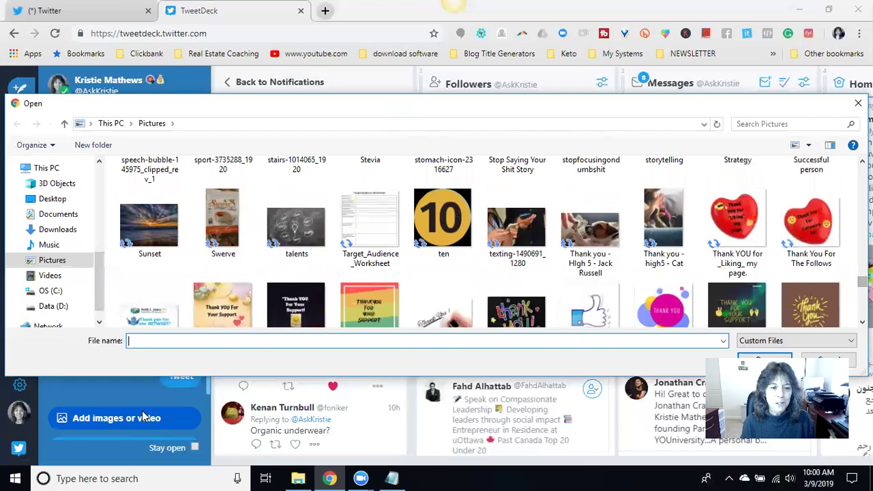
{"action": "left_click", "coordinate": [249, 315]}
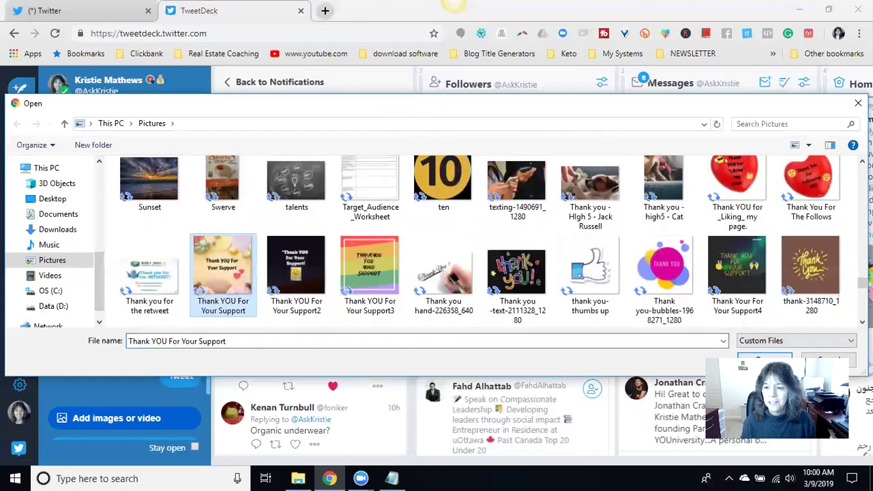
{"action": "left_click", "coordinate": [765, 360]}
{"action": "scroll", "coordinate": [182, 310], "scroll_direction": "down", "scroll_amount": 3}
{"action": "left_click", "coordinate": [181, 318]}
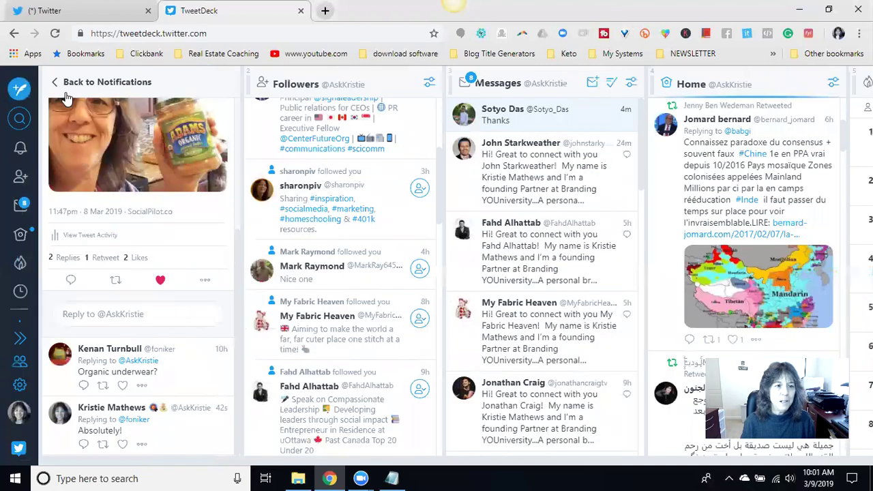
- Back in Notifications, like and retweet the 'Our biggest fans this week' tweet
{"action": "left_click", "coordinate": [62, 83]}
{"action": "scroll", "coordinate": [146, 279], "scroll_direction": "down", "scroll_amount": 2}
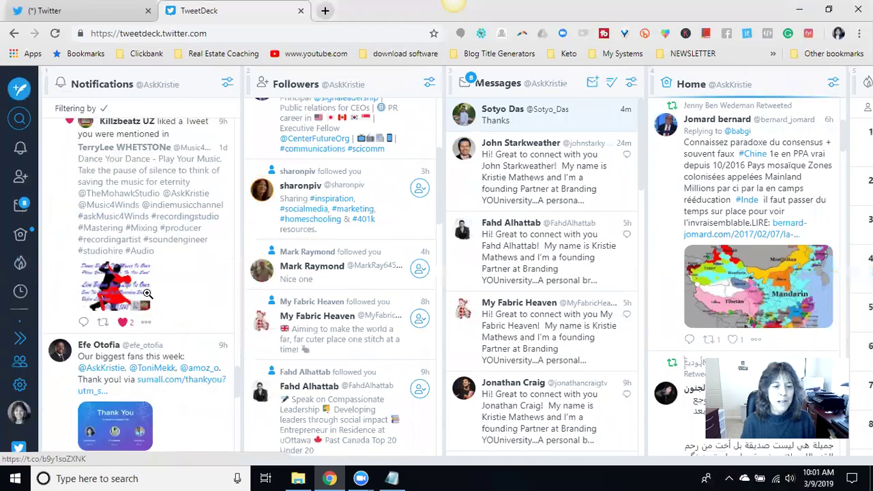
{"action": "scroll", "coordinate": [170, 301], "scroll_direction": "down", "scroll_amount": 3}
{"action": "left_click", "coordinate": [124, 310]}
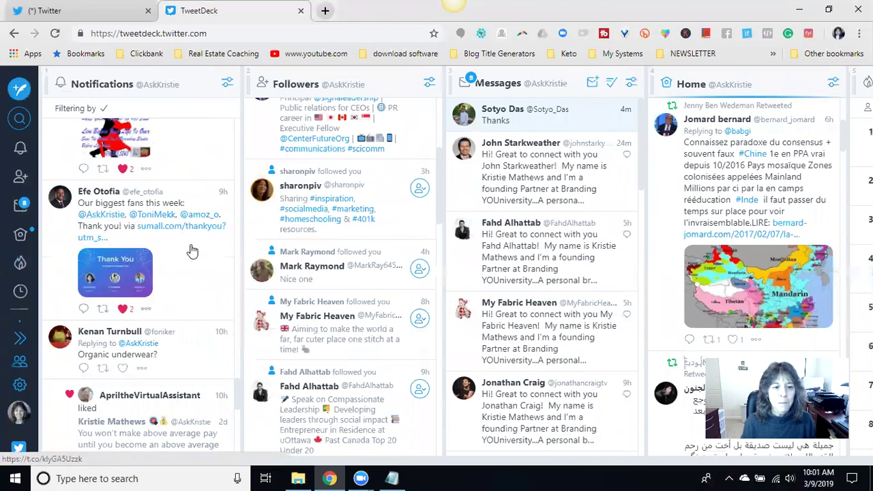
{"action": "left_click", "coordinate": [103, 311]}
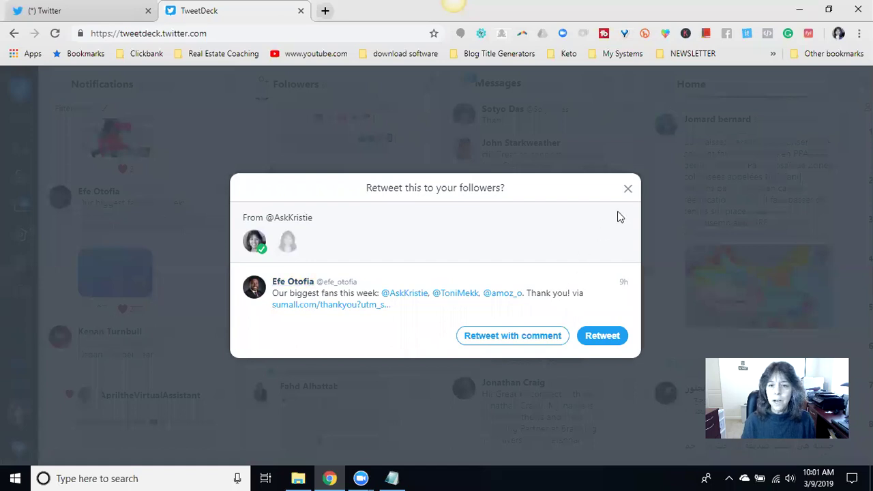
{"action": "left_click", "coordinate": [628, 189]}
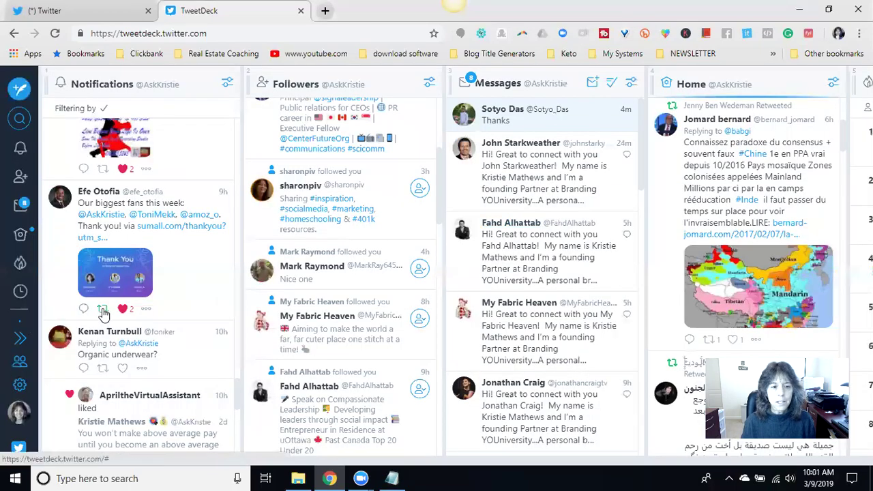
{"action": "left_click", "coordinate": [103, 312]}
{"action": "left_click", "coordinate": [593, 338]}
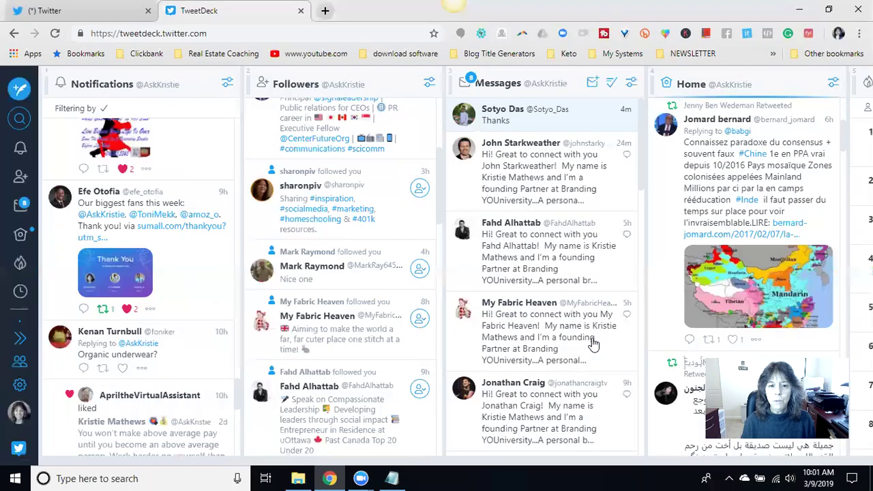
- Like the 'Organic underwear?' reply and open the Jim Rohn happiness quote tweet
{"action": "scroll", "coordinate": [176, 291], "scroll_direction": "down", "scroll_amount": 1}
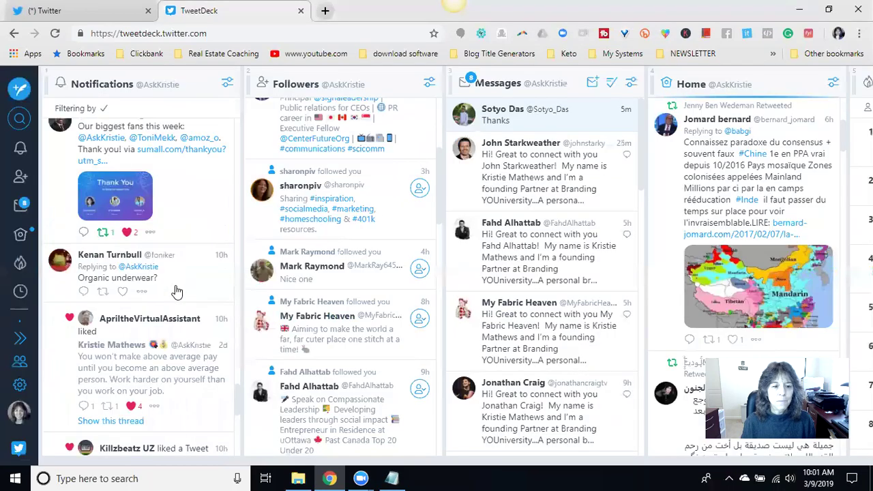
{"action": "left_click", "coordinate": [123, 292]}
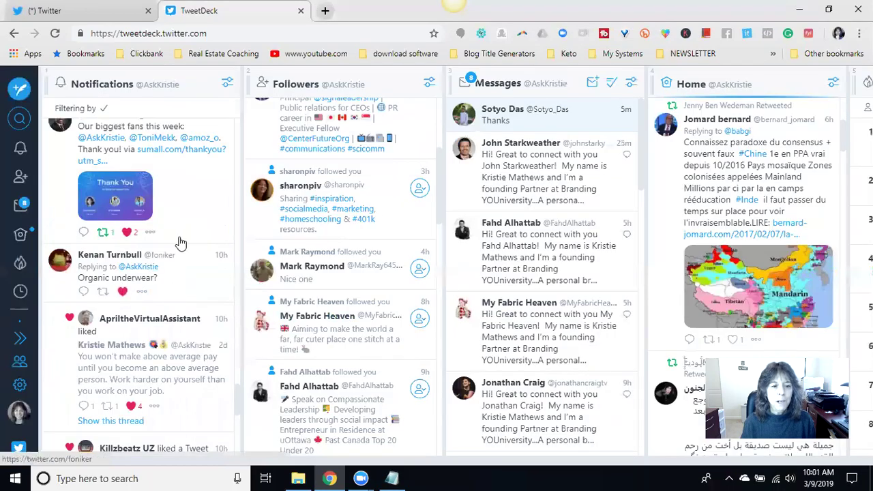
{"action": "scroll", "coordinate": [177, 242], "scroll_direction": "down", "scroll_amount": 1}
{"action": "scroll", "coordinate": [169, 328], "scroll_direction": "down", "scroll_amount": 1}
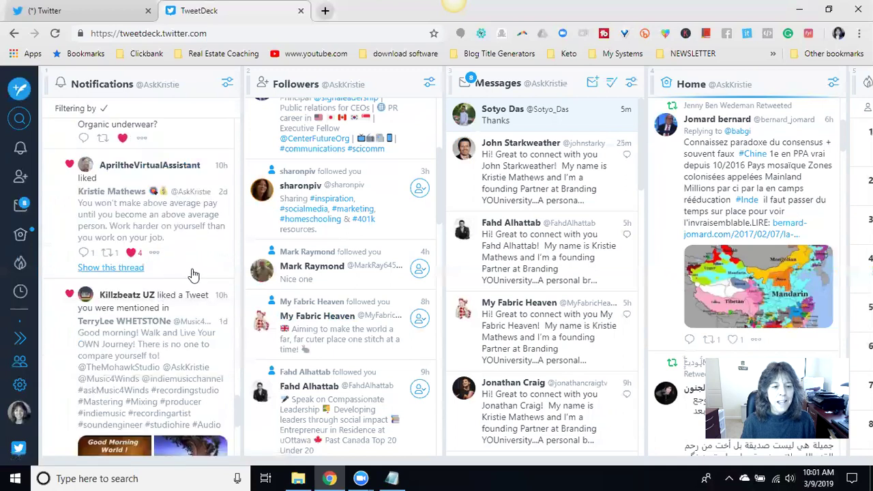
{"action": "scroll", "coordinate": [184, 277], "scroll_direction": "down", "scroll_amount": 1}
{"action": "scroll", "coordinate": [160, 304], "scroll_direction": "down", "scroll_amount": 1}
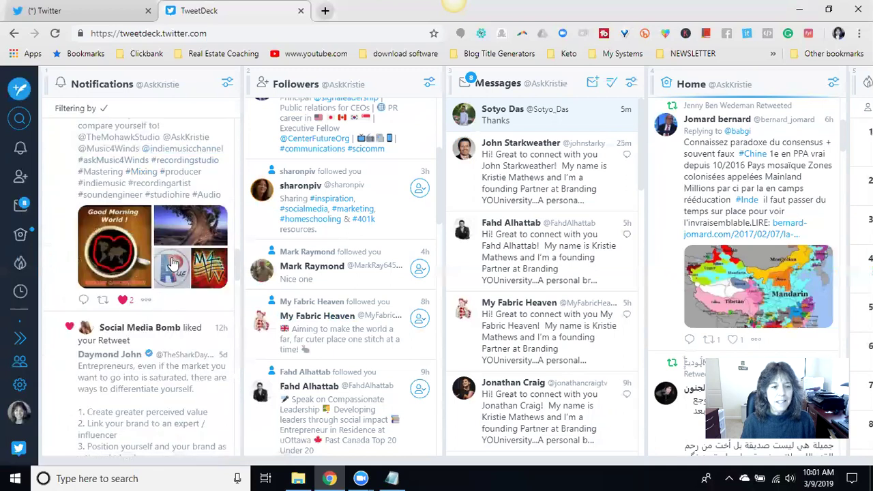
{"action": "scroll", "coordinate": [153, 314], "scroll_direction": "down", "scroll_amount": 1}
{"action": "scroll", "coordinate": [116, 286], "scroll_direction": "down", "scroll_amount": 1}
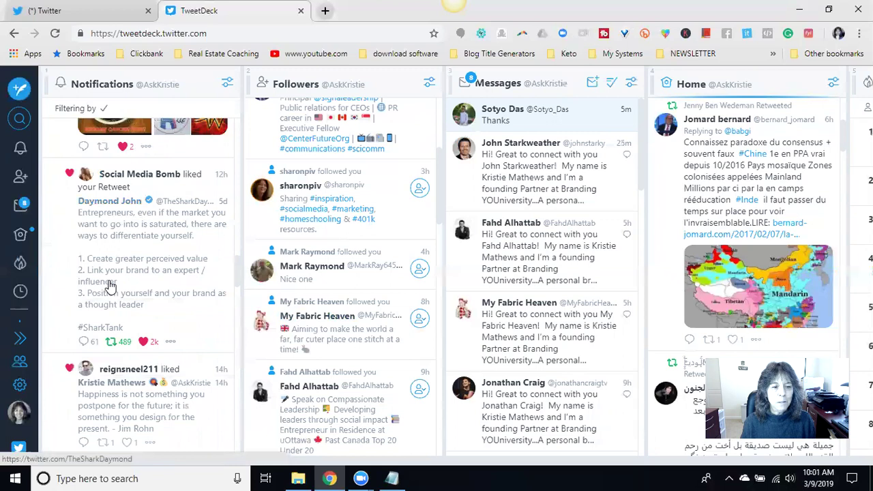
{"action": "scroll", "coordinate": [163, 272], "scroll_direction": "down", "scroll_amount": 2}
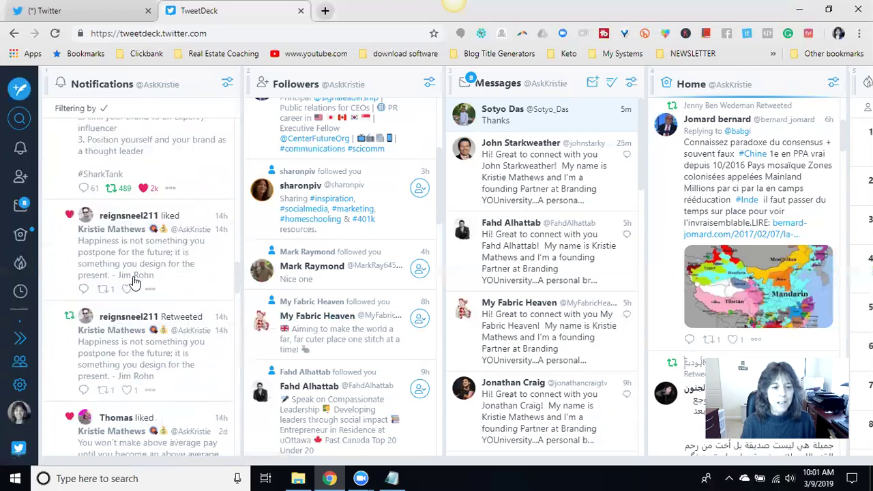
{"action": "left_click", "coordinate": [127, 282]}
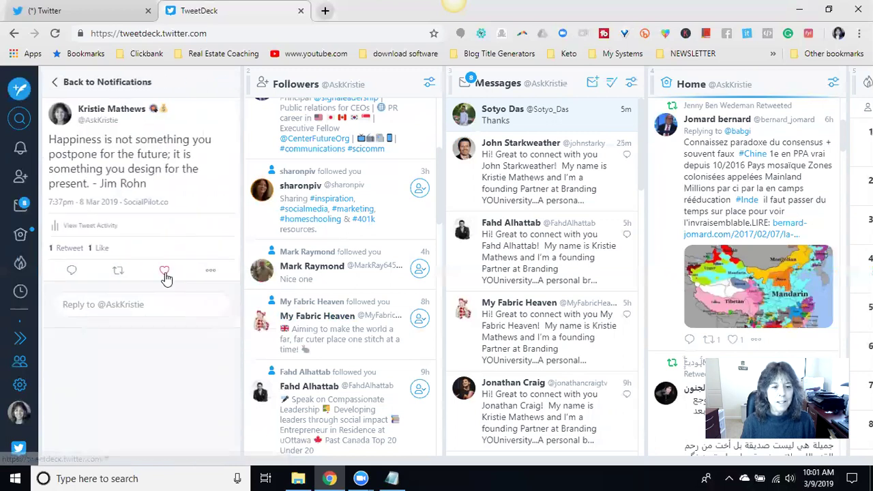
- Reopen the Jim Rohn happiness tweet and draft 'Thank you for the RT' mentioning the retweeter
{"action": "left_click", "coordinate": [58, 85]}
{"action": "scroll", "coordinate": [160, 174], "scroll_direction": "down", "scroll_amount": 1}
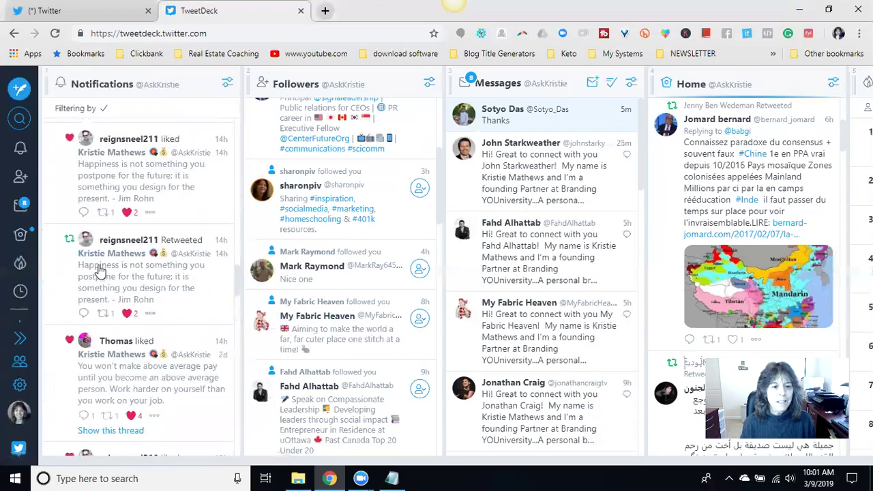
{"action": "left_click", "coordinate": [100, 269]}
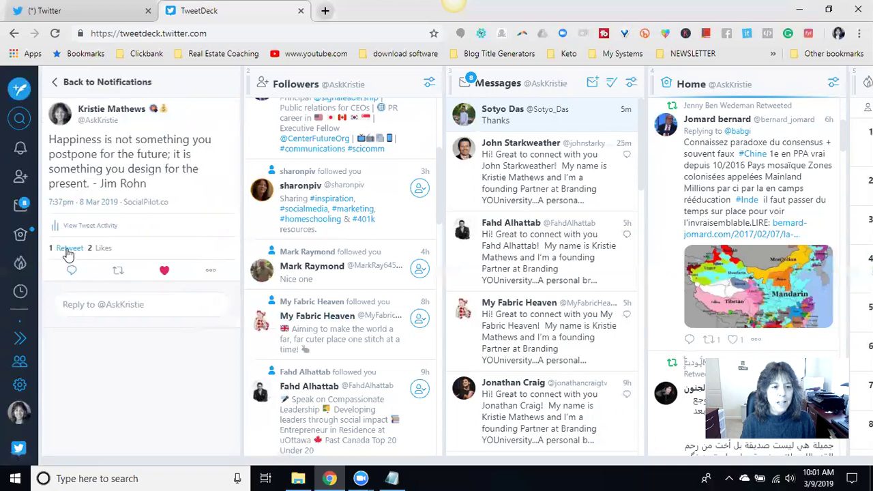
{"action": "left_click", "coordinate": [72, 271]}
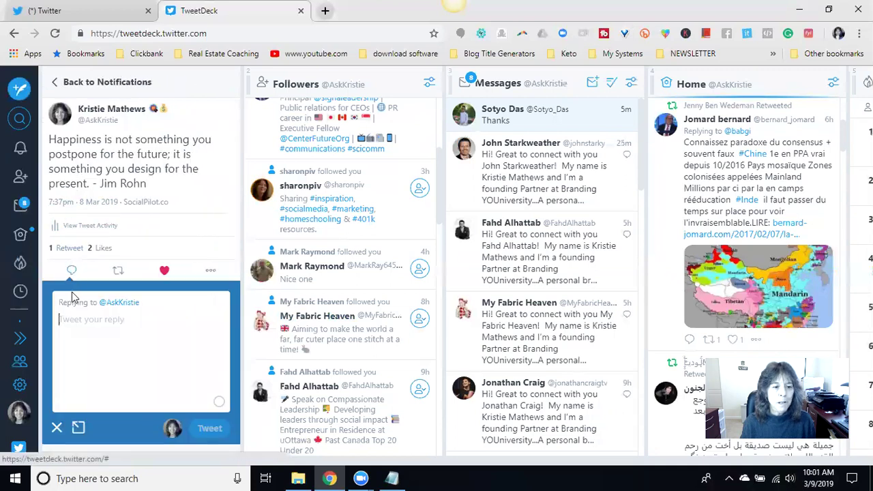
{"action": "type", "text": "Thank you for the"}
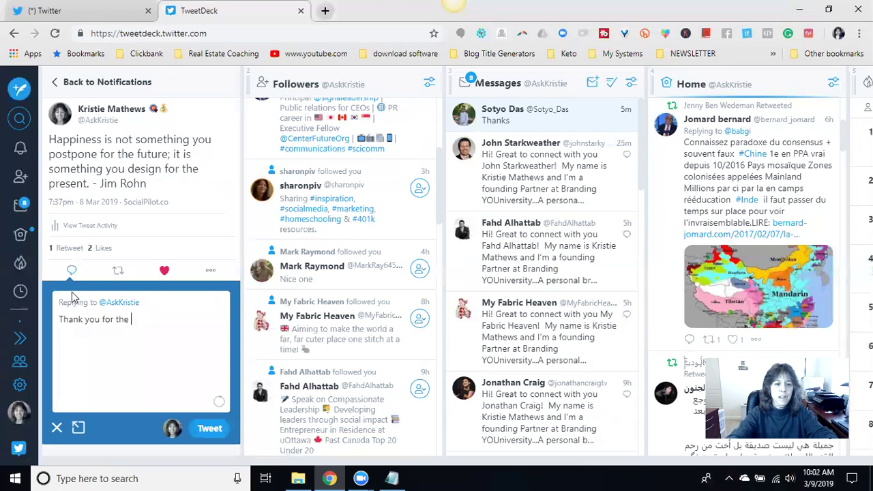
{"action": "type", "text": "re"}
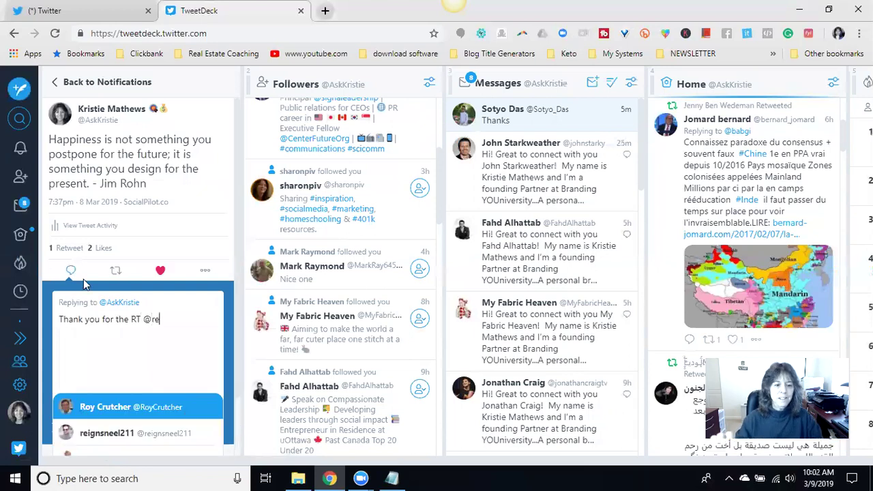
{"action": "left_click", "coordinate": [95, 433]}
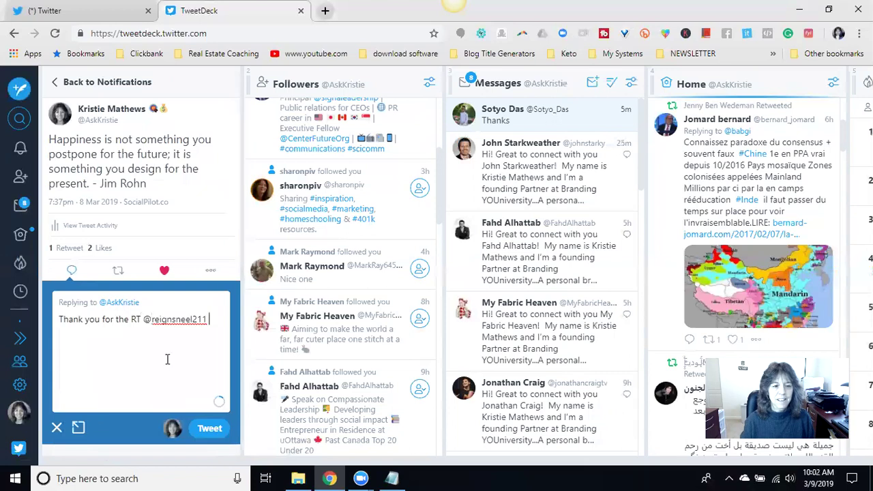
- Append hugging-face, thumbs-up and OK-hand emoji to the RT thank-you and post it
{"action": "left_click", "coordinate": [665, 34]}
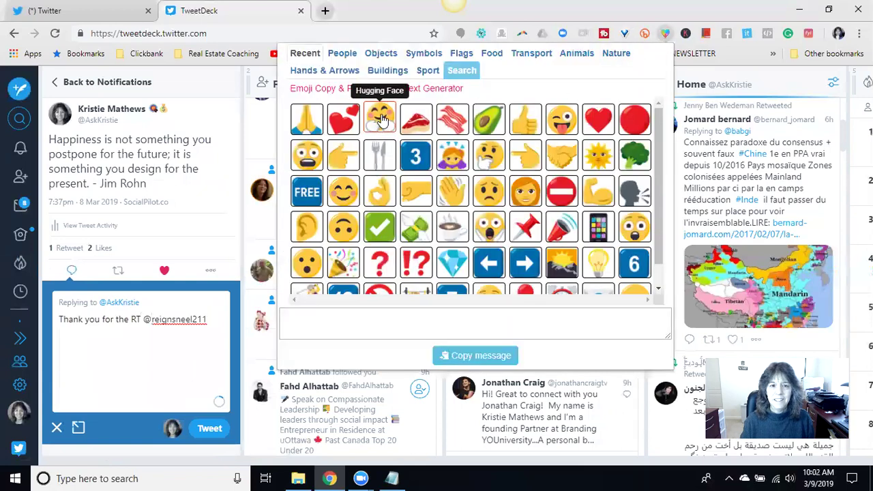
{"action": "left_click", "coordinate": [380, 117]}
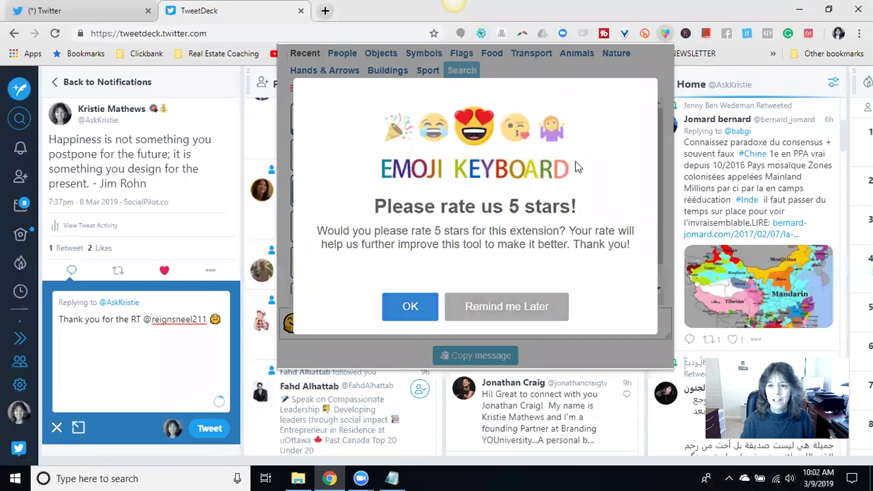
{"action": "left_click", "coordinate": [507, 307]}
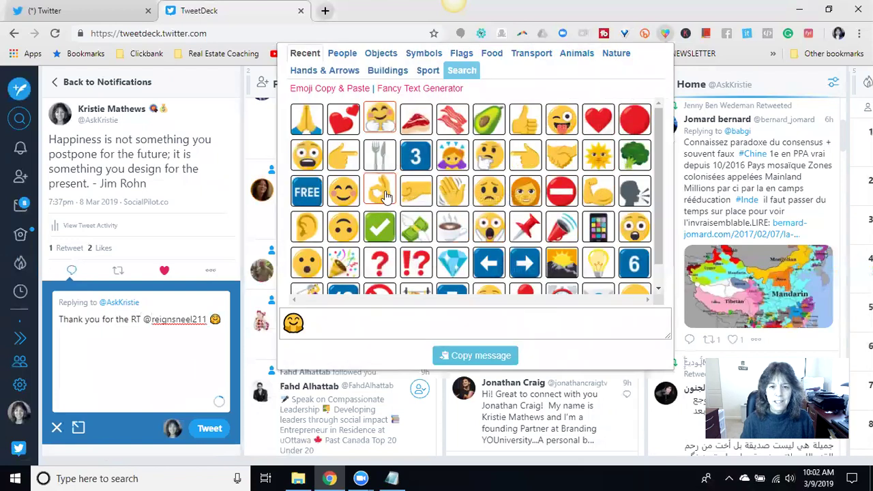
{"action": "left_click", "coordinate": [525, 119]}
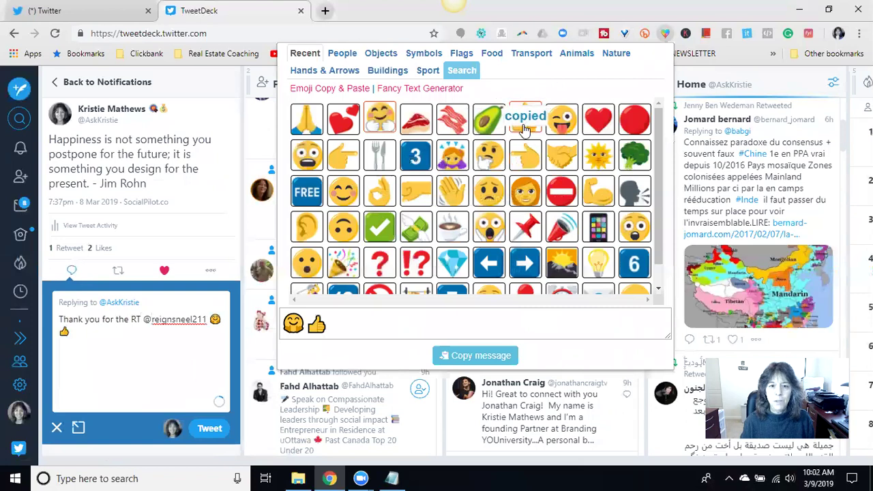
{"action": "left_click", "coordinate": [379, 192]}
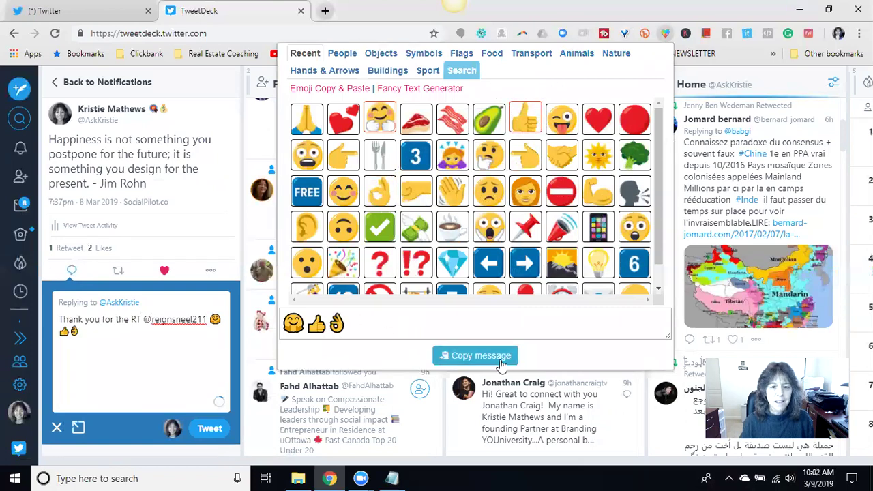
{"action": "left_click", "coordinate": [209, 429]}
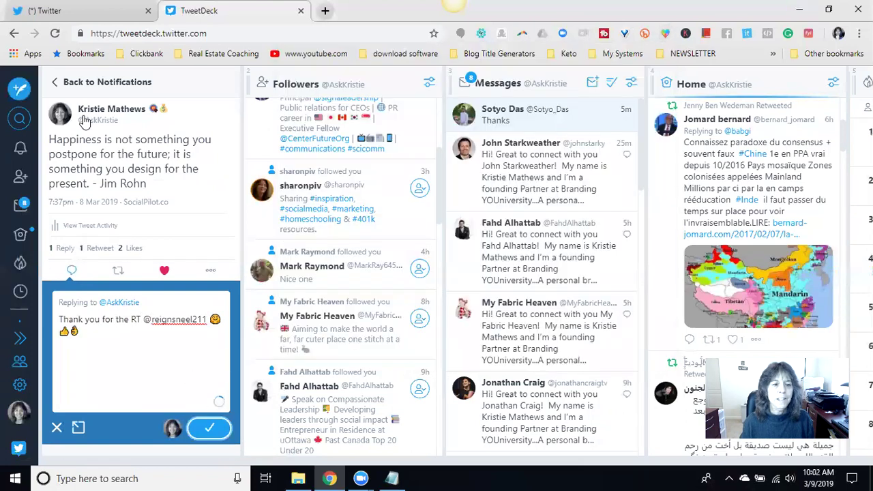
- Back in notifications, like the 'How to Become a Powerful Influencer' tweet and dismiss the retweet prompt
{"action": "left_click", "coordinate": [58, 85]}
{"action": "scroll", "coordinate": [184, 249], "scroll_direction": "down", "scroll_amount": 1}
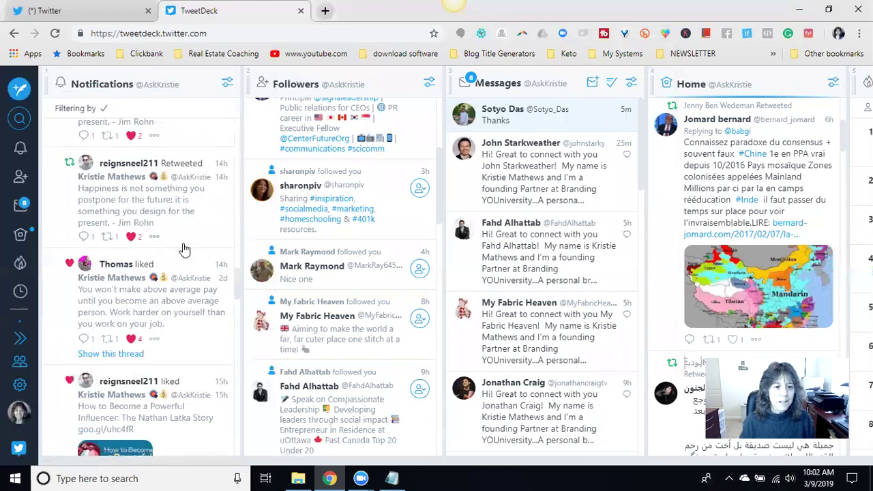
{"action": "scroll", "coordinate": [187, 262], "scroll_direction": "down", "scroll_amount": 1}
{"action": "scroll", "coordinate": [145, 341], "scroll_direction": "down", "scroll_amount": 1}
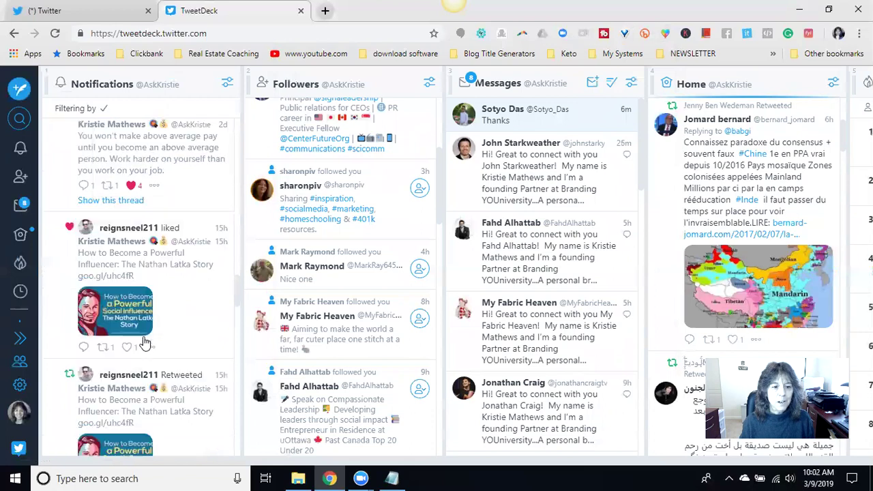
{"action": "left_click", "coordinate": [134, 348]}
{"action": "scroll", "coordinate": [175, 268], "scroll_direction": "down", "scroll_amount": 2}
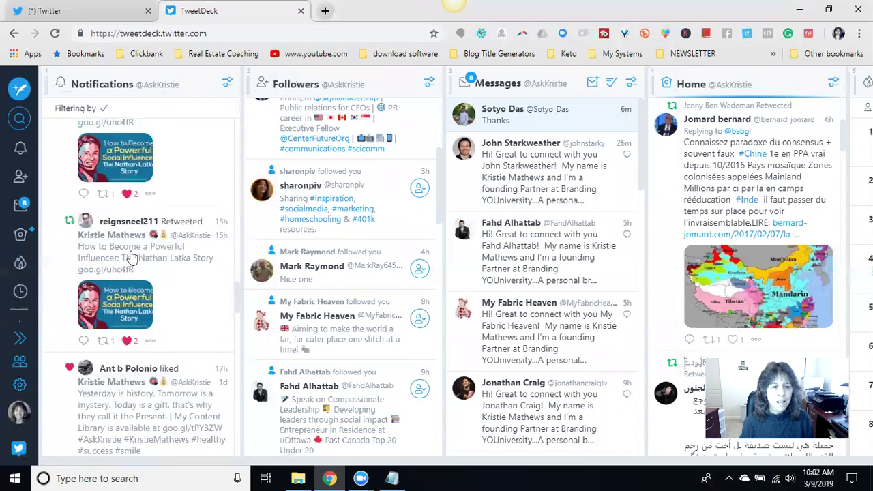
{"action": "left_click", "coordinate": [103, 342]}
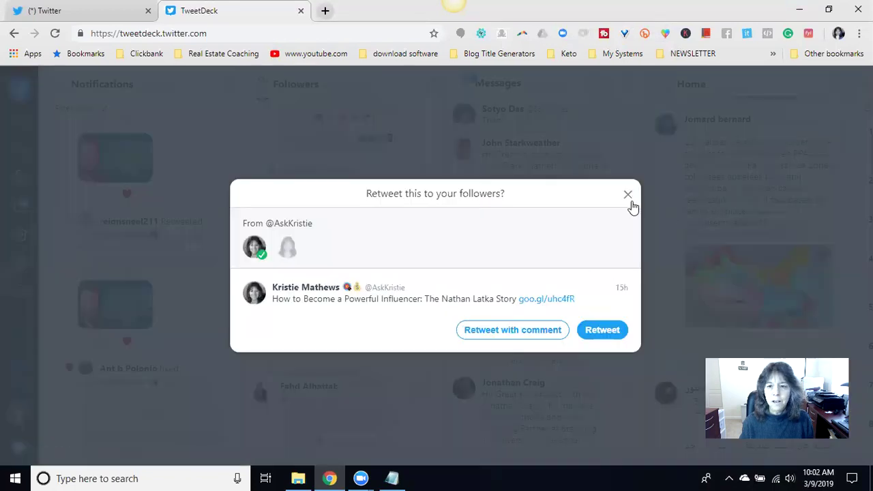
{"action": "left_click", "coordinate": [628, 196]}
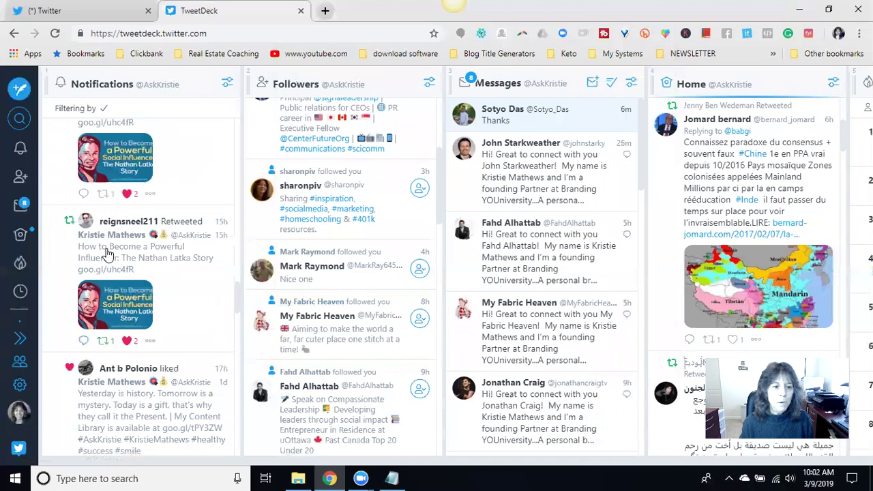
- Open the influencer tweet's details and check who retweeted it
{"action": "left_click", "coordinate": [107, 254]}
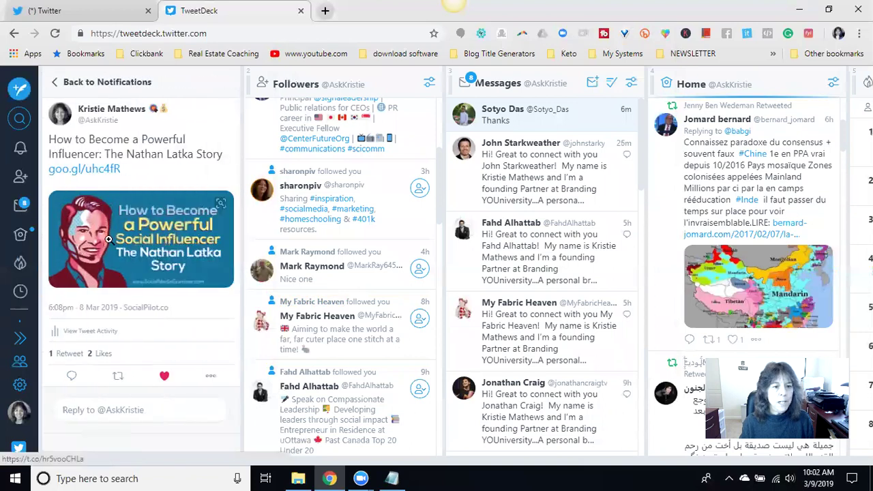
{"action": "left_click", "coordinate": [70, 354]}
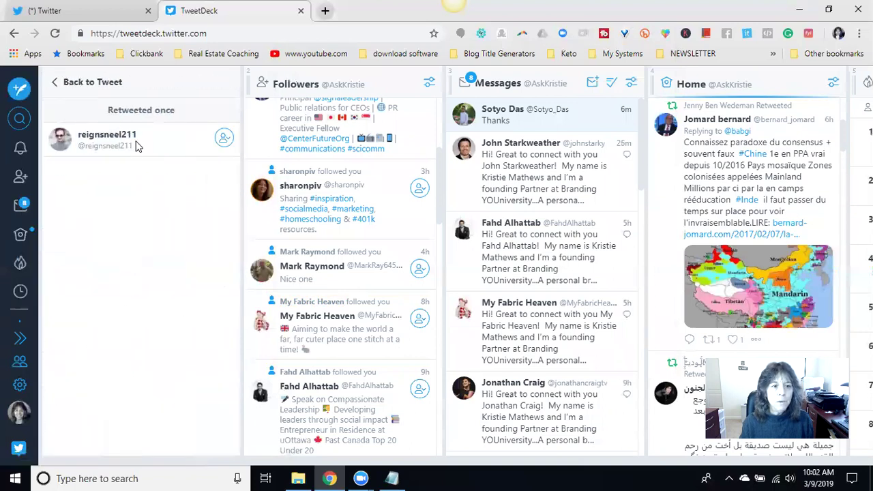
{"action": "left_click", "coordinate": [60, 82]}
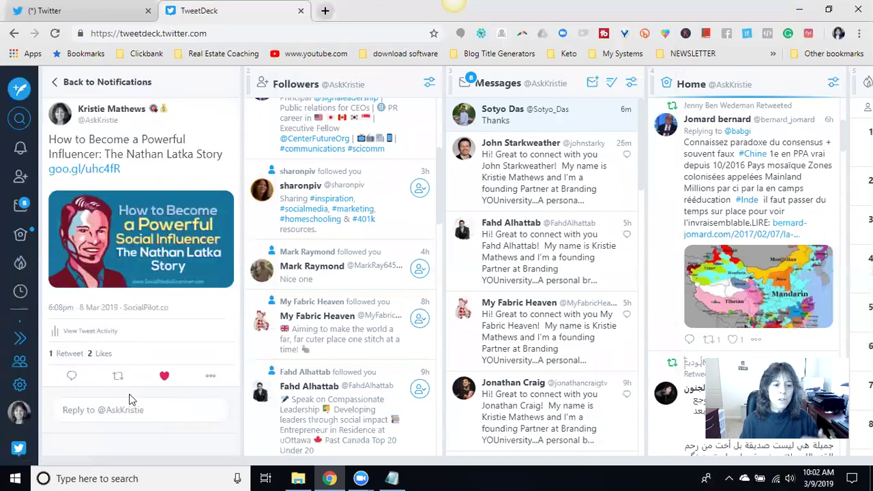
- Draft a reply 'Thank you for the RT' with the retweeter's handle, in the full composer
{"action": "left_click", "coordinate": [96, 410]}
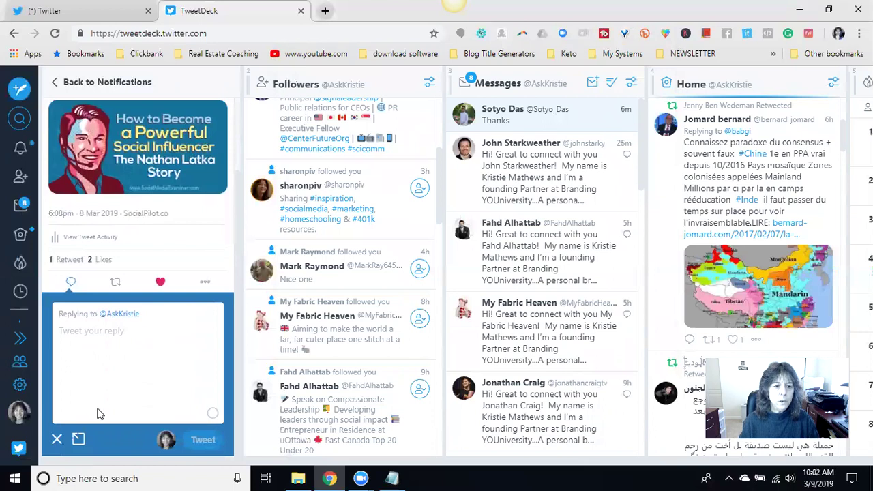
{"action": "type", "text": "Thank you for the RT"}
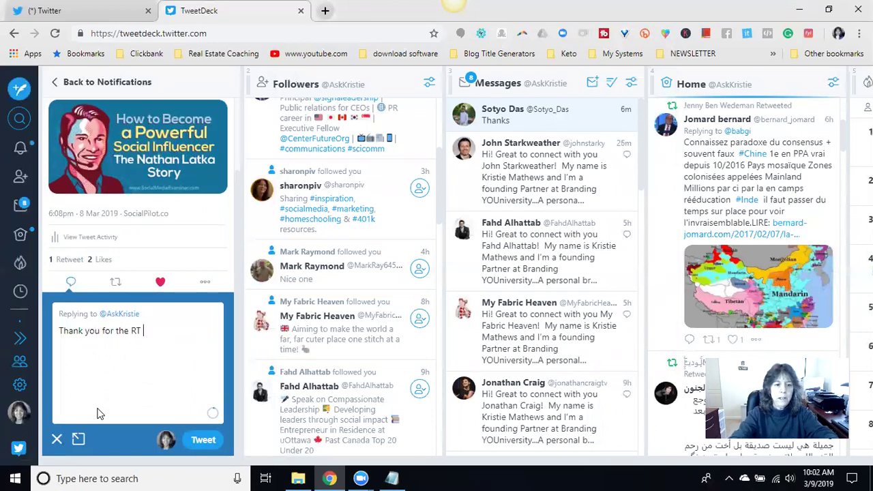
{"action": "type", "text": " @re"}
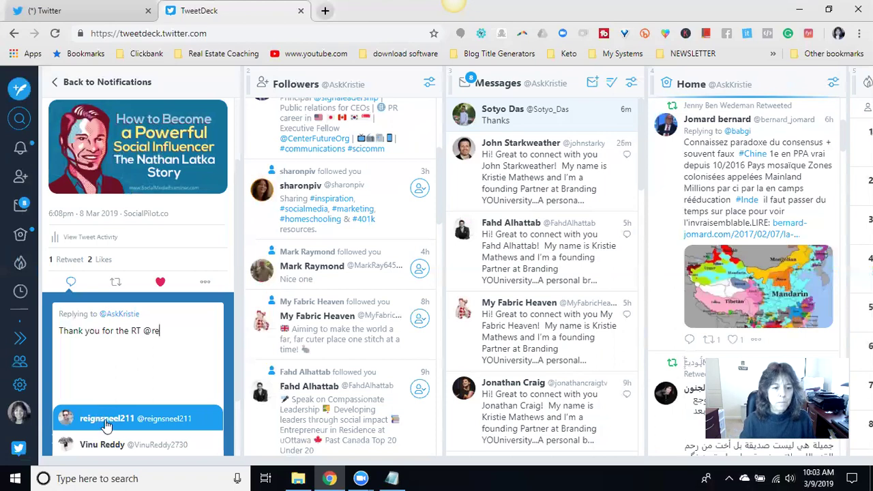
{"action": "left_click", "coordinate": [107, 424]}
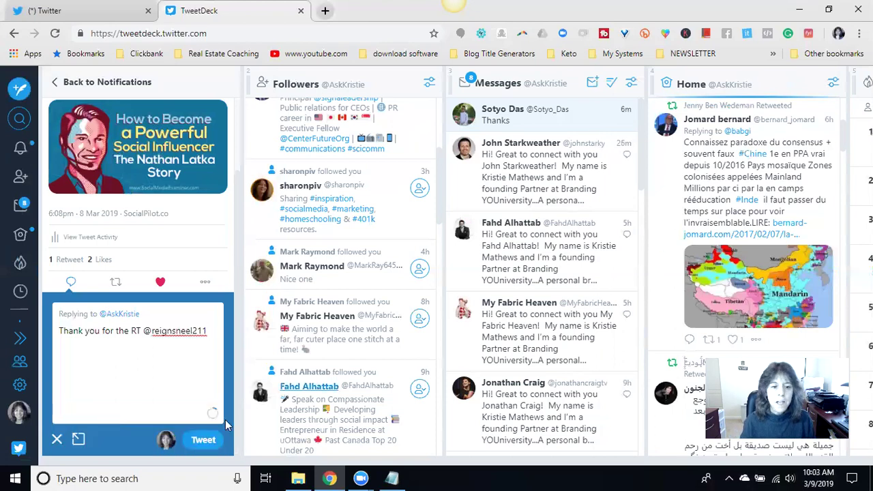
{"action": "left_click", "coordinate": [79, 441]}
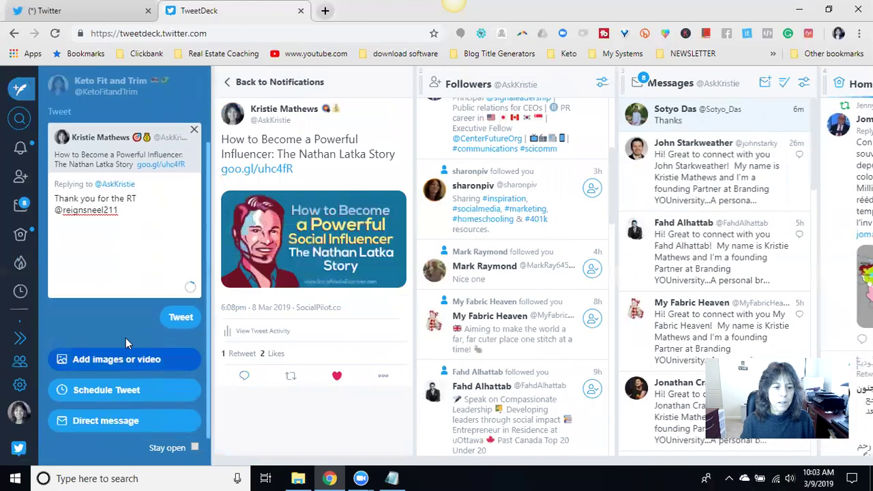
- Attach the Thank you-bubbles-1968271_1280 image from Pictures and post the reply
{"action": "left_click", "coordinate": [109, 359]}
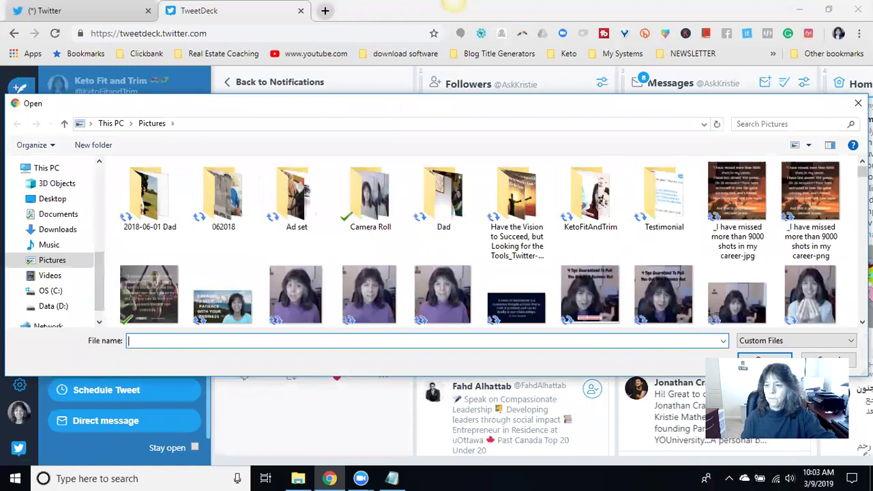
{"action": "scroll", "coordinate": [487, 242], "scroll_direction": "down", "scroll_amount": 1}
{"action": "left_click_drag", "start_coordinate": [863, 175], "coordinate": [850, 275]}
{"action": "scroll", "coordinate": [850, 275], "scroll_direction": "down", "scroll_amount": 5}
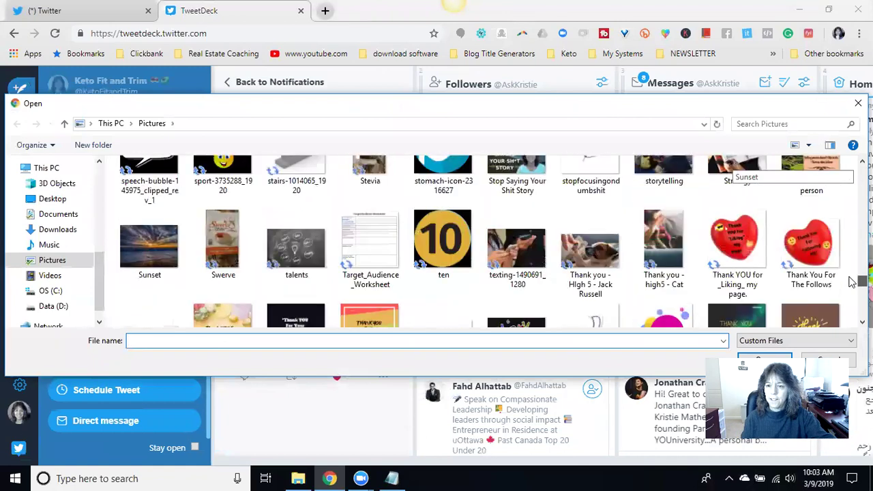
{"action": "scroll", "coordinate": [488, 242], "scroll_direction": "up", "scroll_amount": 1}
{"action": "left_click", "coordinate": [664, 263]}
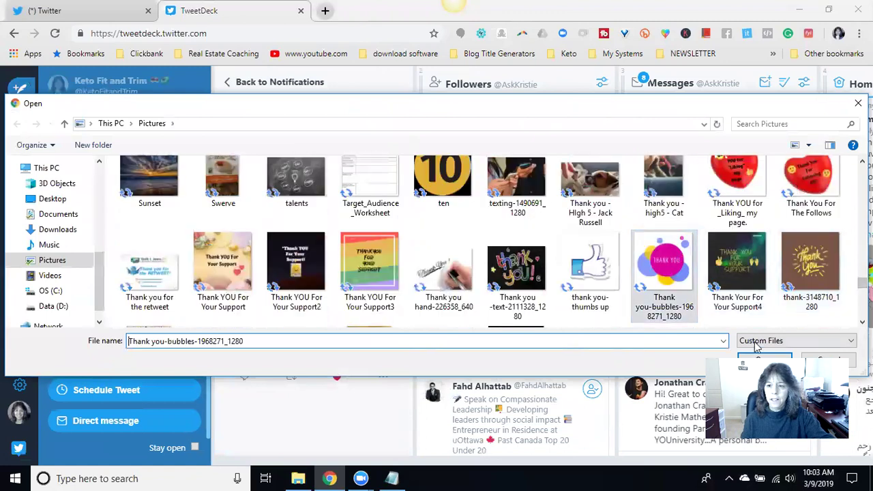
{"action": "key", "text": "Return"}
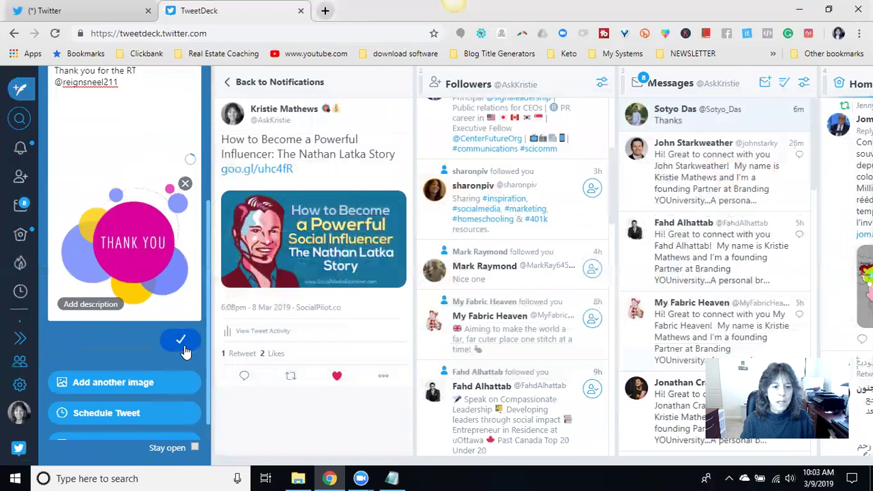
{"action": "left_click", "coordinate": [182, 341]}
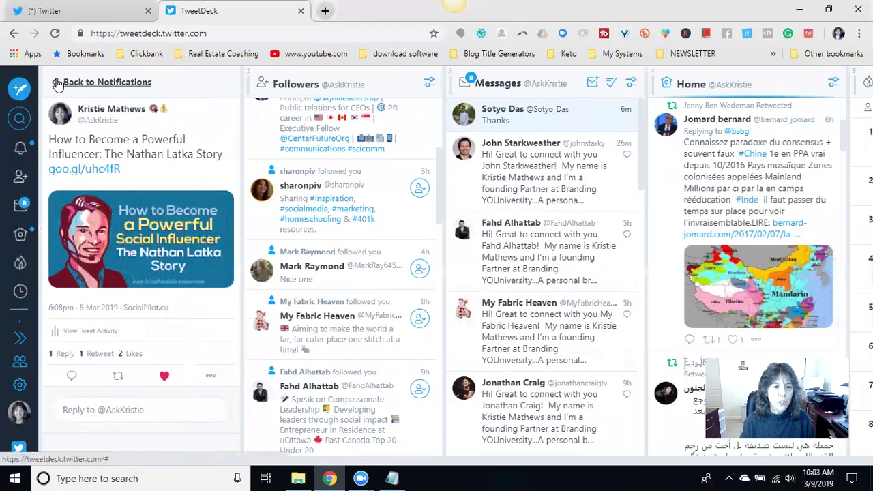
- Back in notifications, like the 'Yesterday is history' tweet
{"action": "left_click", "coordinate": [59, 83]}
{"action": "scroll", "coordinate": [171, 253], "scroll_direction": "down", "scroll_amount": 3}
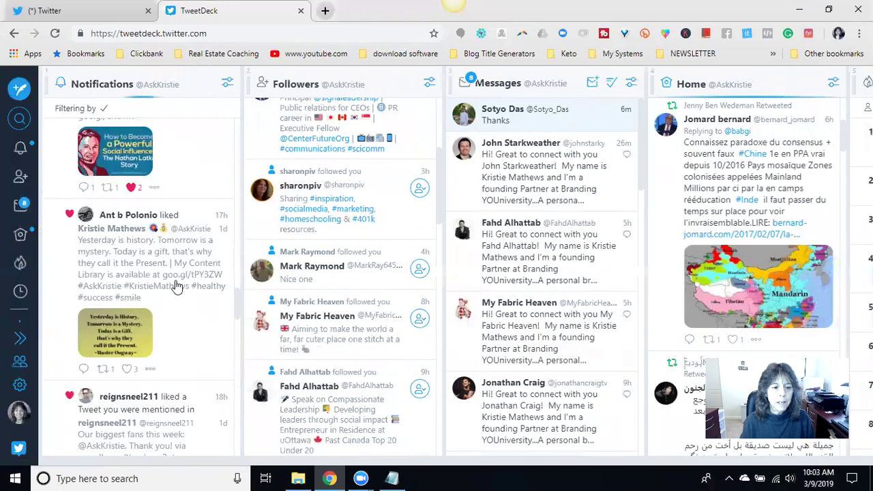
{"action": "left_click", "coordinate": [126, 368]}
- Try retweeting the Thank You mention tweet, retry after the error, then close the failed prompt
{"action": "scroll", "coordinate": [171, 273], "scroll_direction": "down", "scroll_amount": 3}
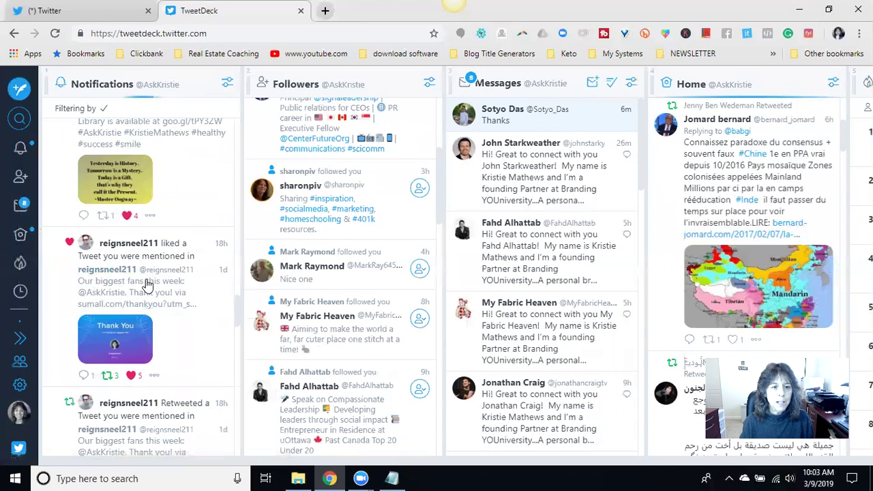
{"action": "scroll", "coordinate": [123, 266], "scroll_direction": "down", "scroll_amount": 1}
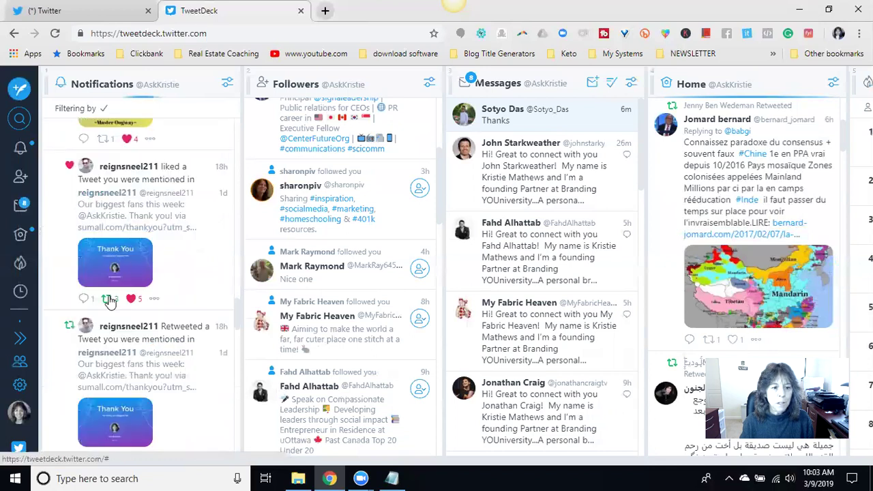
{"action": "left_click", "coordinate": [109, 300]}
{"action": "left_click", "coordinate": [600, 330]}
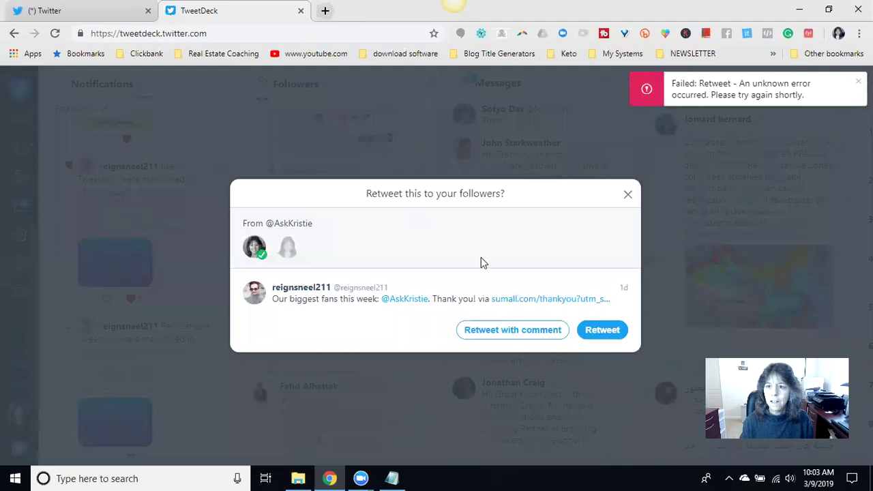
{"action": "left_click", "coordinate": [600, 330]}
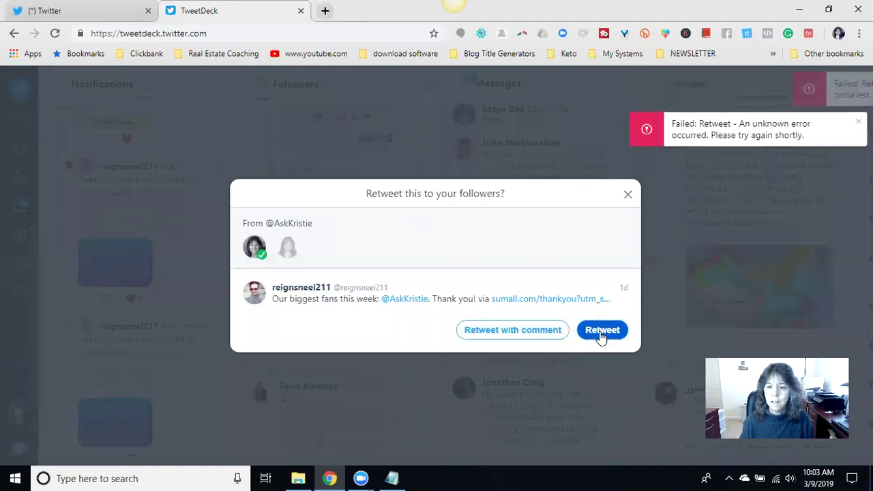
{"action": "left_click", "coordinate": [625, 196]}
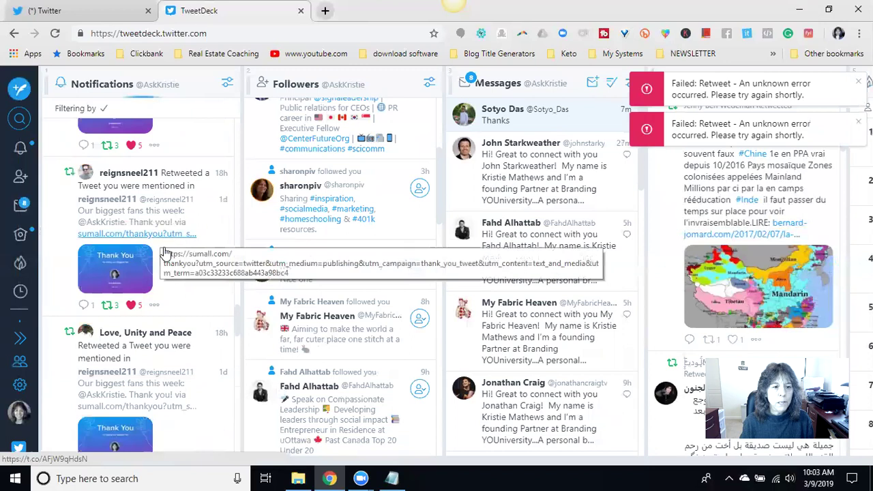
- Scroll further down and like the 'Get Fresh Pre-Qualified Prospects' tweet
{"action": "scroll", "coordinate": [170, 272], "scroll_direction": "down", "scroll_amount": 1}
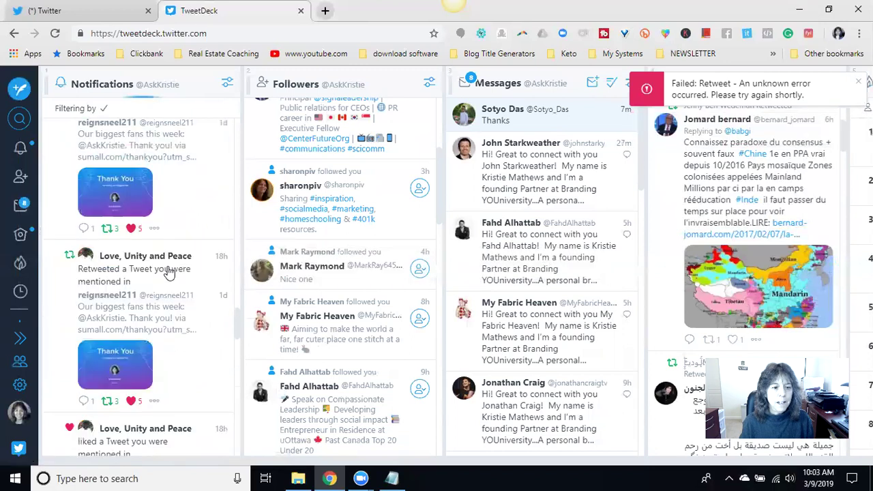
{"action": "scroll", "coordinate": [161, 302], "scroll_direction": "down", "scroll_amount": 4}
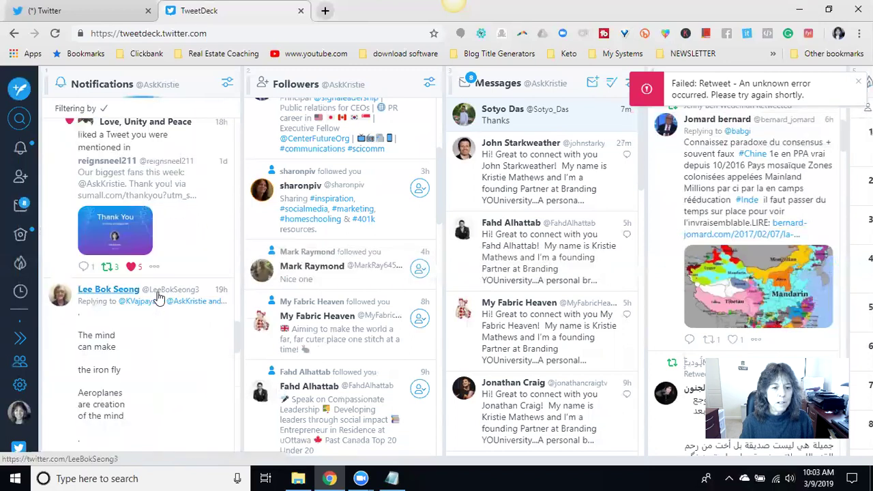
{"action": "scroll", "coordinate": [158, 279], "scroll_direction": "down", "scroll_amount": 6}
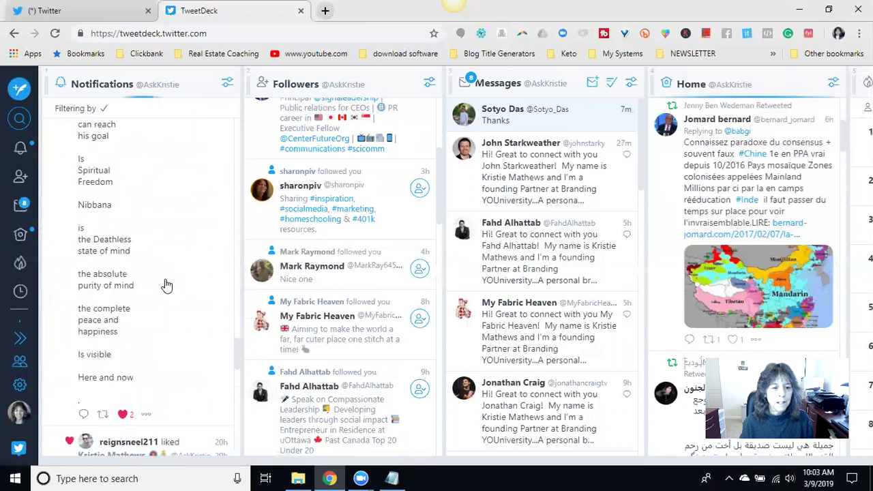
{"action": "scroll", "coordinate": [194, 337], "scroll_direction": "down", "scroll_amount": 2}
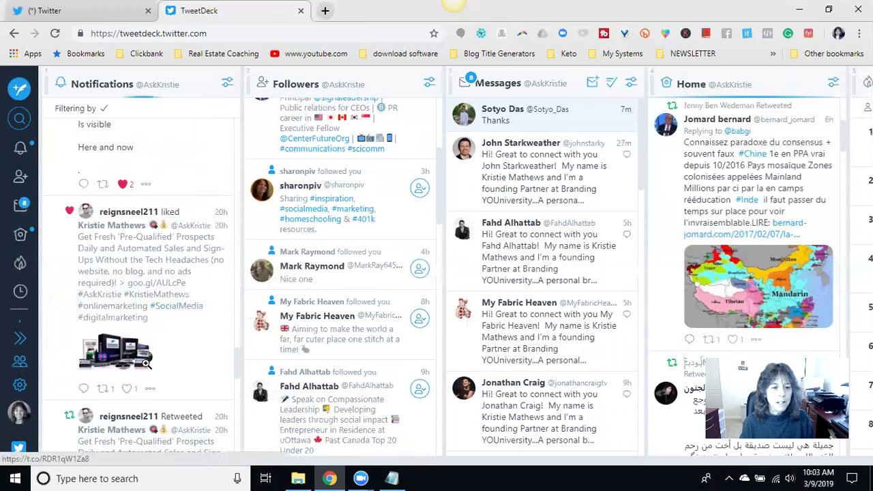
{"action": "scroll", "coordinate": [129, 393], "scroll_direction": "down", "scroll_amount": 2}
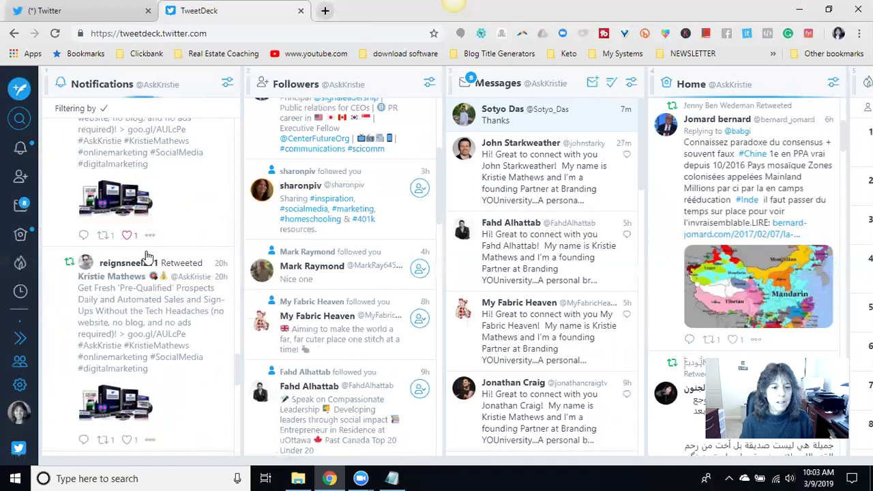
{"action": "left_click", "coordinate": [126, 236]}
{"action": "scroll", "coordinate": [122, 236], "scroll_direction": "down", "scroll_amount": 1}
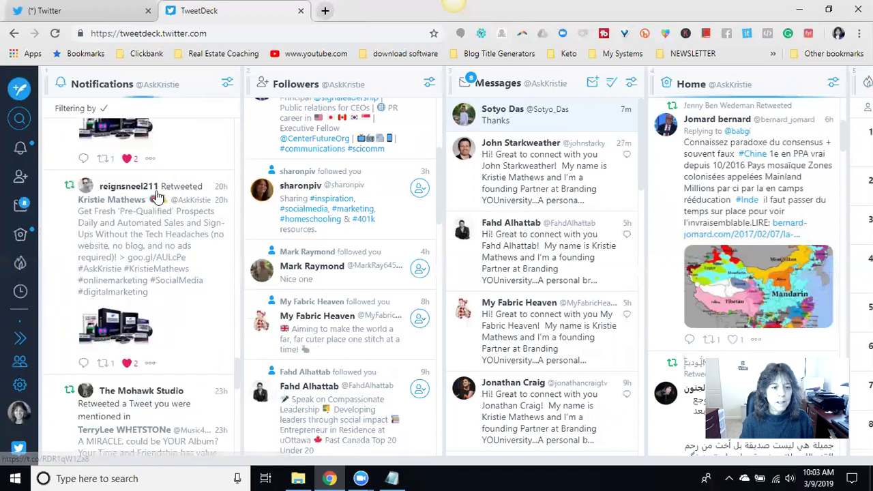
- Open the 'Pre-Qualified' Prospects tweet and begin a 'Thank you for the RT @' reply in the full composer
{"action": "left_click", "coordinate": [117, 234]}
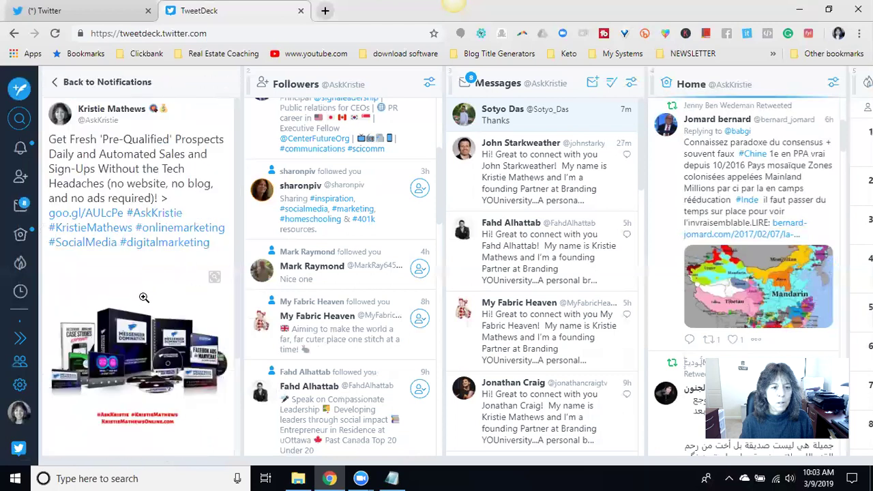
{"action": "scroll", "coordinate": [124, 273], "scroll_direction": "down", "scroll_amount": 2}
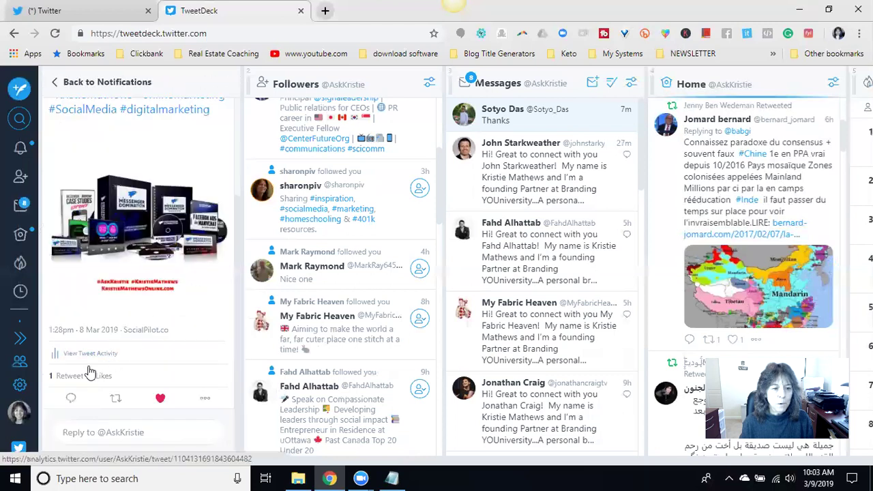
{"action": "left_click", "coordinate": [71, 400]}
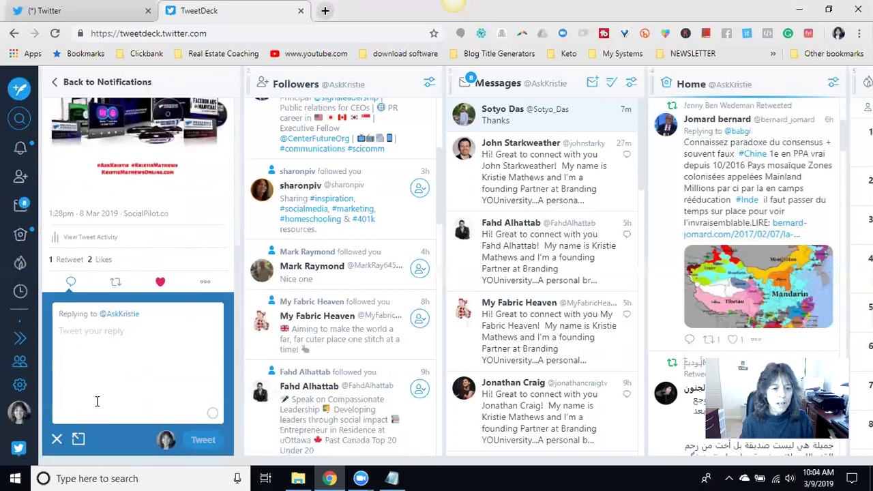
{"action": "left_click", "coordinate": [79, 439]}
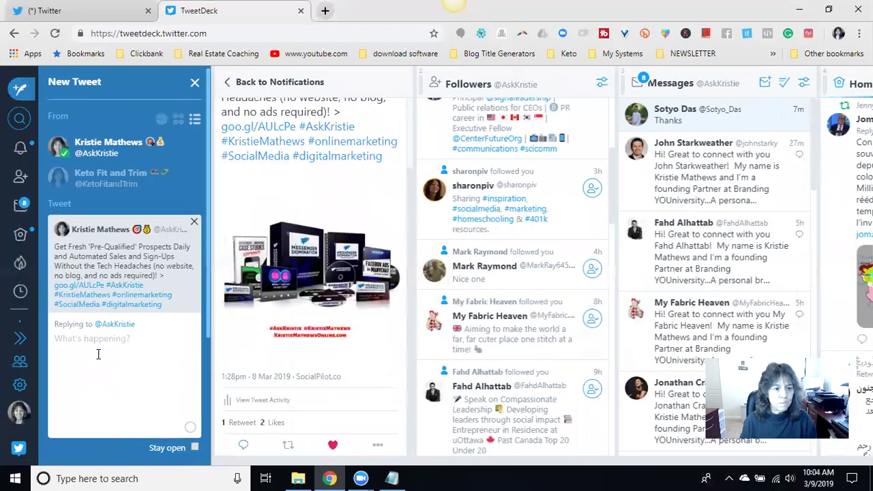
{"action": "scroll", "coordinate": [99, 307], "scroll_direction": "down", "scroll_amount": 2}
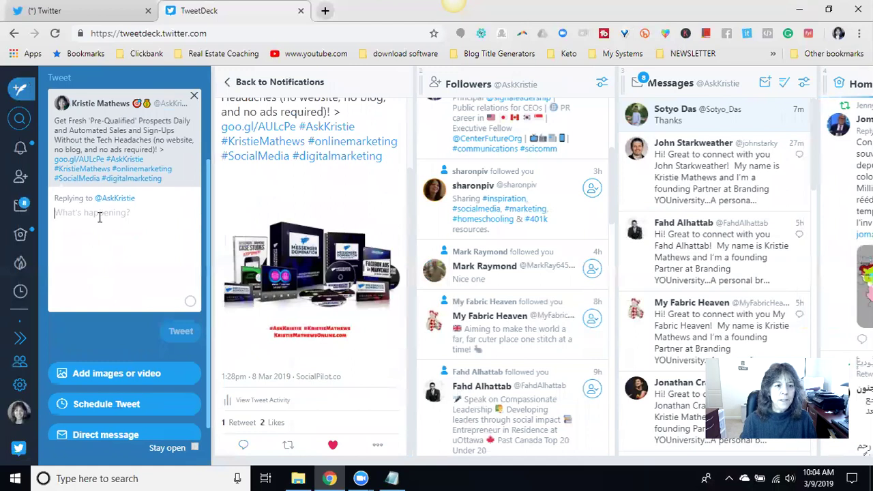
{"action": "type", "text": "Thank you for the RT @"}
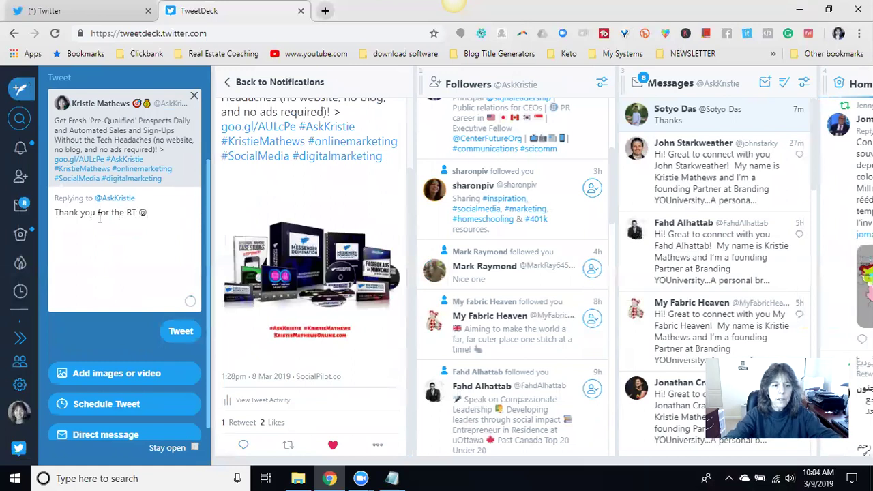
{"action": "type", "text": "reignsneel211"}
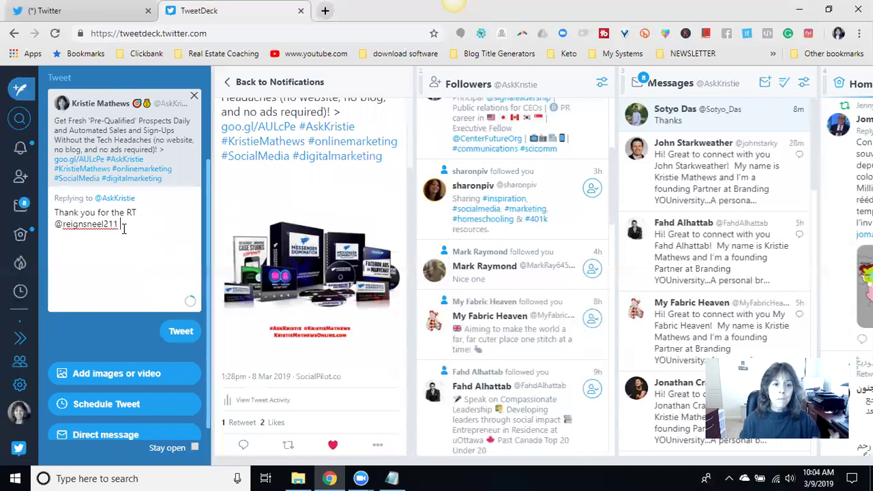
- Attach the 'Thank Your For Your Support4' picture and send the thank-you reply
{"action": "left_click", "coordinate": [107, 370]}
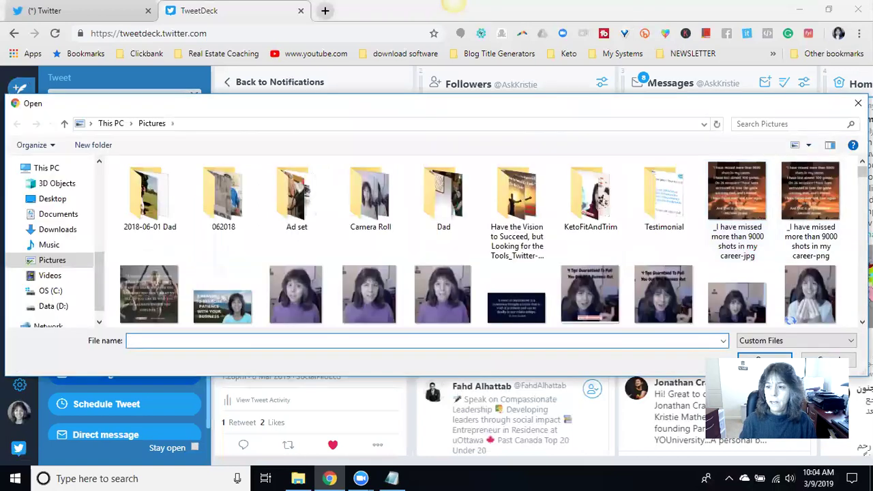
{"action": "scroll", "coordinate": [811, 218], "scroll_direction": "down", "scroll_amount": 4}
{"action": "scroll", "coordinate": [811, 204], "scroll_direction": "down", "scroll_amount": 20}
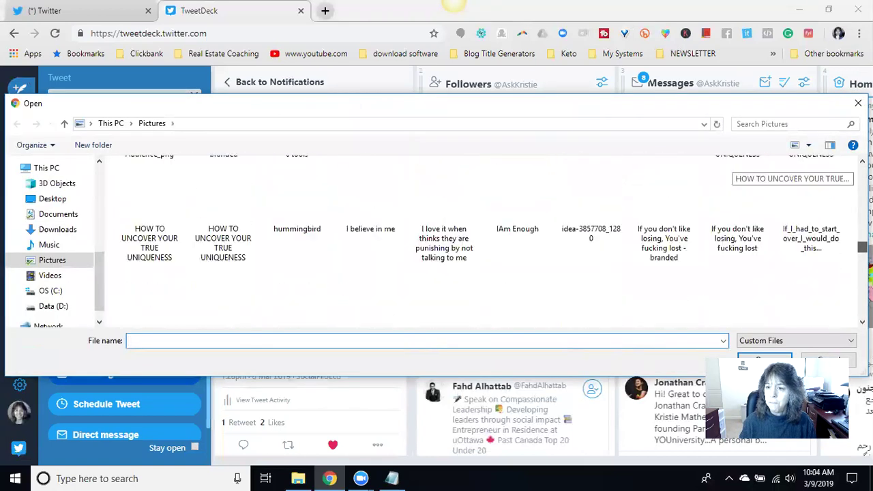
{"action": "scroll", "coordinate": [805, 171], "scroll_direction": "down", "scroll_amount": 5}
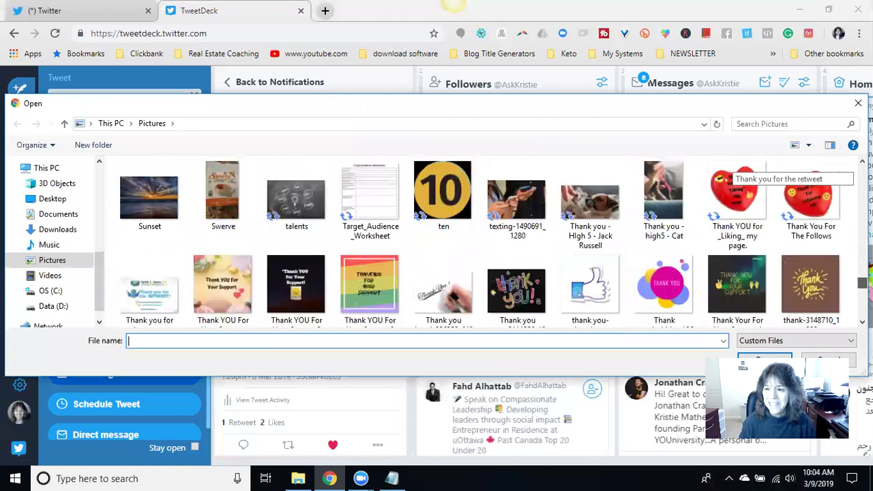
{"action": "left_click", "coordinate": [737, 218]}
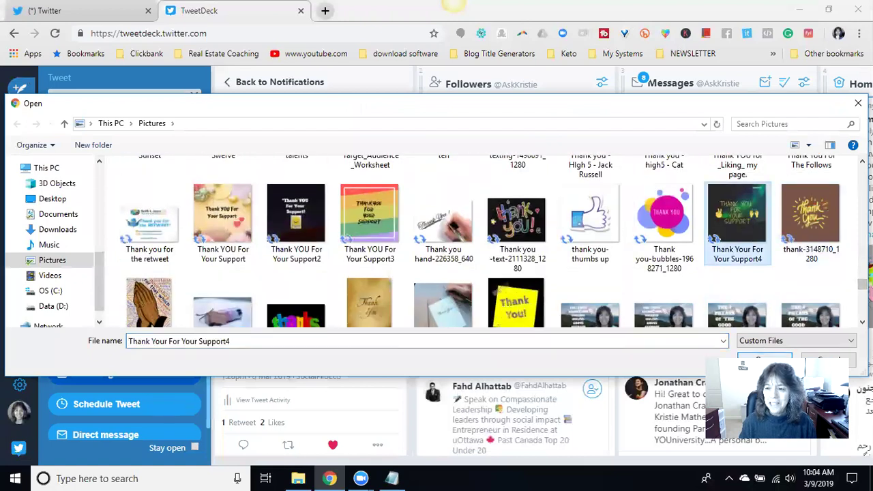
{"action": "left_click", "coordinate": [761, 360]}
{"action": "scroll", "coordinate": [184, 329], "scroll_direction": "down", "scroll_amount": 3}
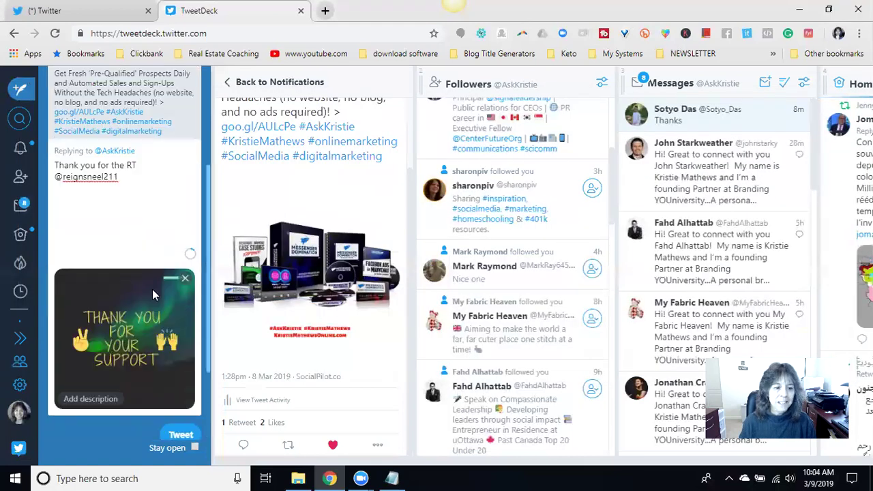
{"action": "left_click", "coordinate": [179, 318]}
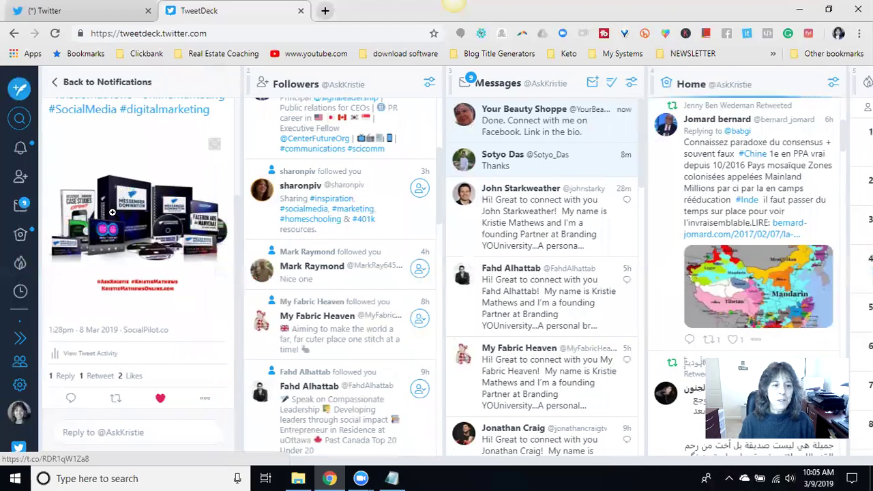
- Back in notifications, like the 'Are you Branding YOURSELF' tweet The Mohawk Studio retweeted
{"action": "left_click", "coordinate": [60, 85]}
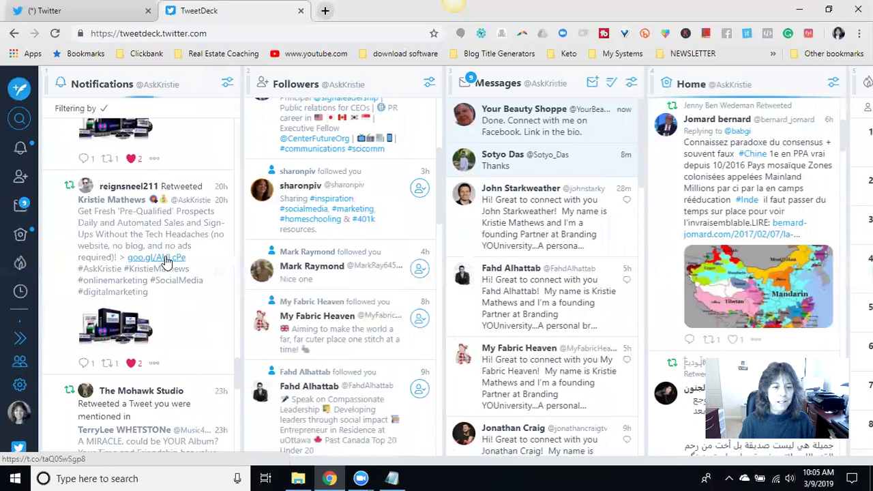
{"action": "scroll", "coordinate": [166, 259], "scroll_direction": "down", "scroll_amount": 3}
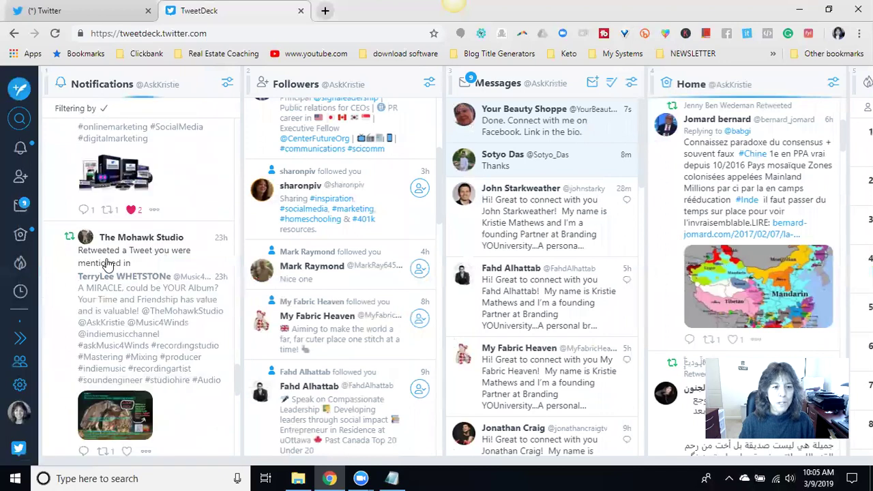
{"action": "scroll", "coordinate": [174, 266], "scroll_direction": "down", "scroll_amount": 1}
{"action": "left_click", "coordinate": [126, 374]}
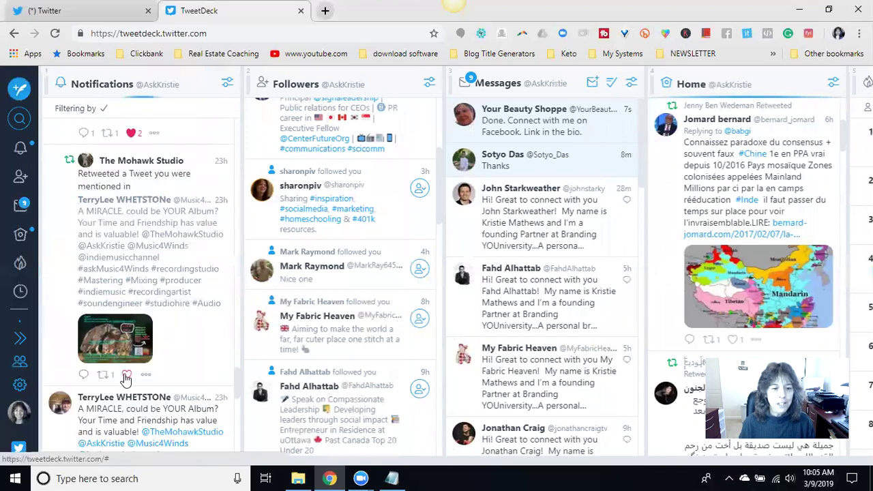
- Scroll down through the remaining notifications
{"action": "scroll", "coordinate": [157, 252], "scroll_direction": "down", "scroll_amount": 1}
{"action": "scroll", "coordinate": [156, 245], "scroll_direction": "down", "scroll_amount": 2}
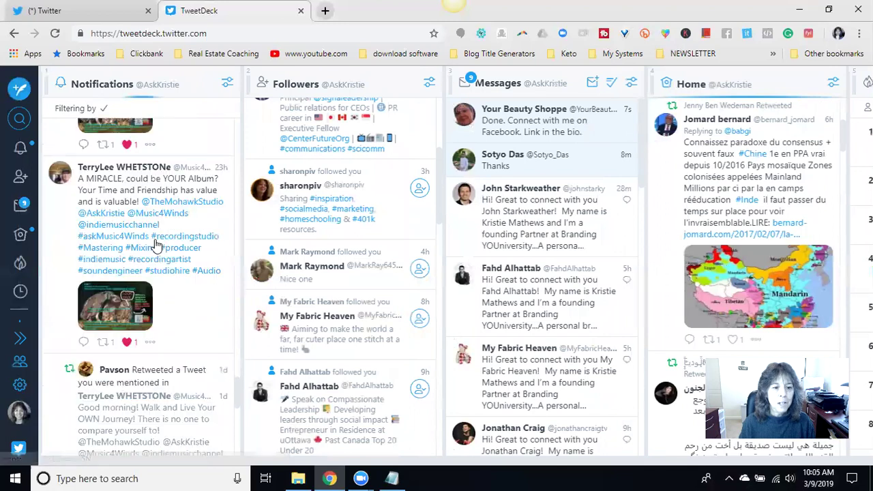
{"action": "scroll", "coordinate": [161, 210], "scroll_direction": "down", "scroll_amount": 3}
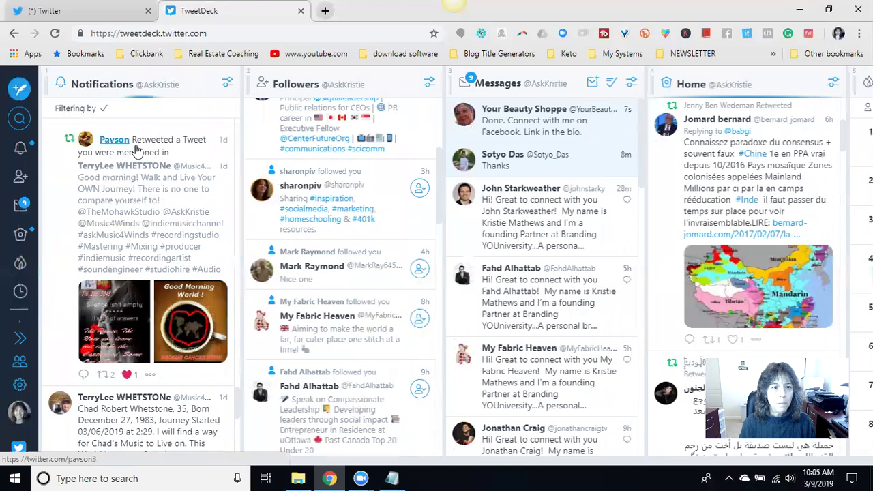
{"action": "scroll", "coordinate": [129, 203], "scroll_direction": "down", "scroll_amount": 1}
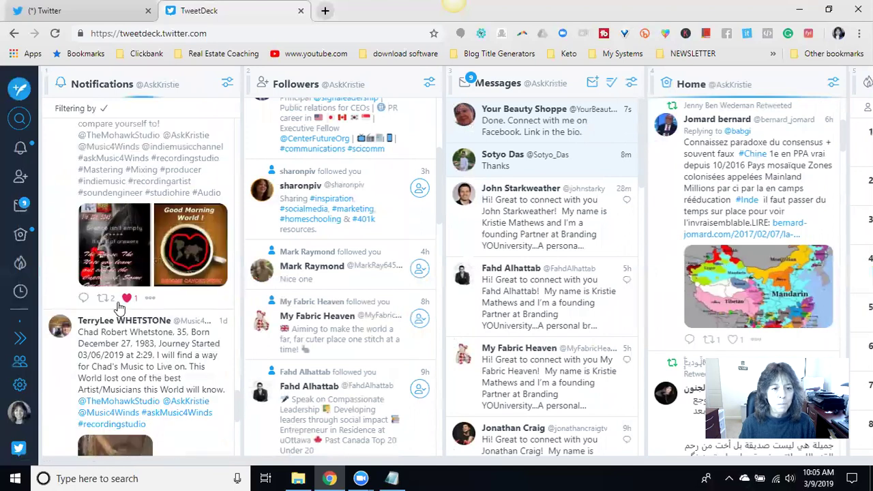
{"action": "scroll", "coordinate": [149, 245], "scroll_direction": "down", "scroll_amount": 2}
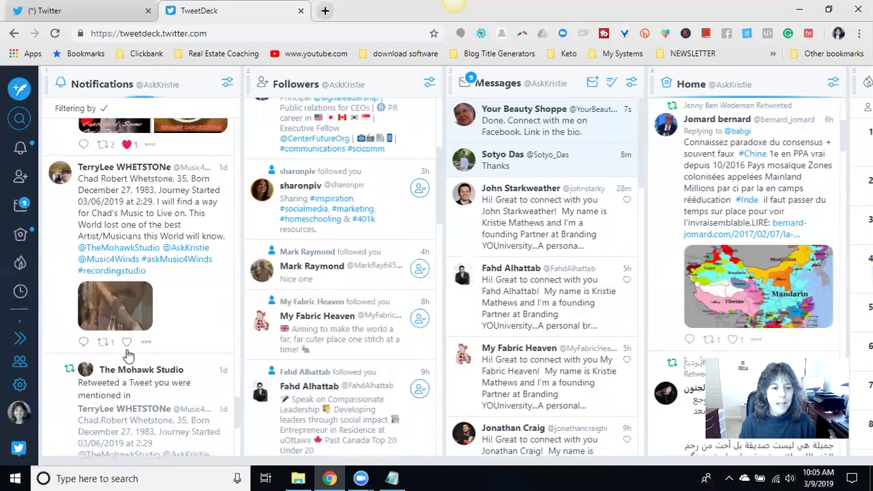
{"action": "scroll", "coordinate": [152, 212], "scroll_direction": "down", "scroll_amount": 2}
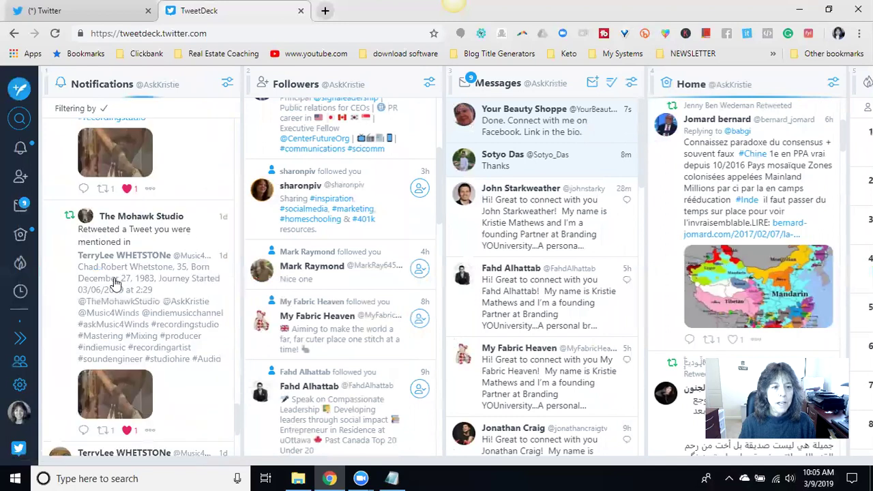
{"action": "scroll", "coordinate": [142, 266], "scroll_direction": "down", "scroll_amount": 1}
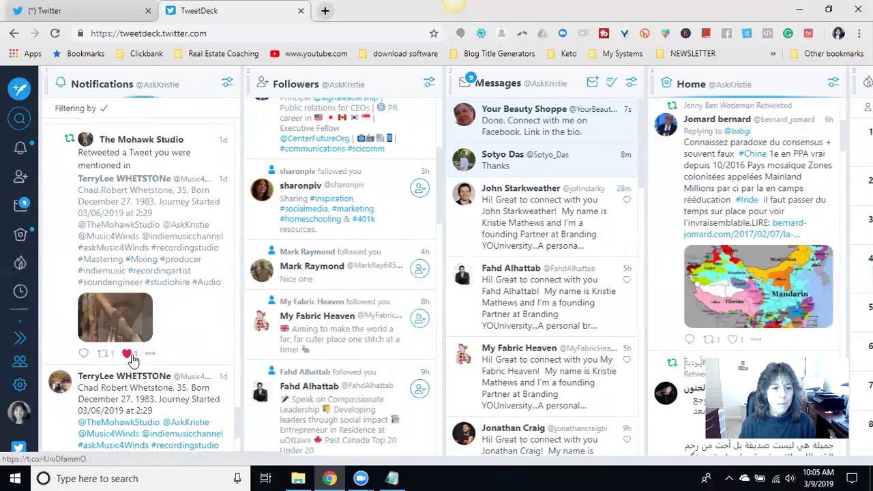
{"action": "scroll", "coordinate": [124, 355], "scroll_direction": "down", "scroll_amount": 2}
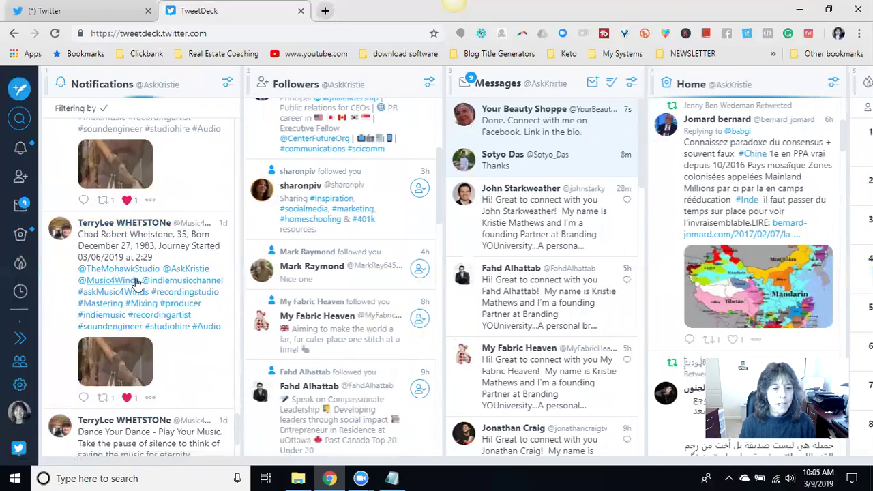
{"action": "scroll", "coordinate": [133, 307], "scroll_direction": "down", "scroll_amount": 2}
{"action": "scroll", "coordinate": [147, 300], "scroll_direction": "down", "scroll_amount": 2}
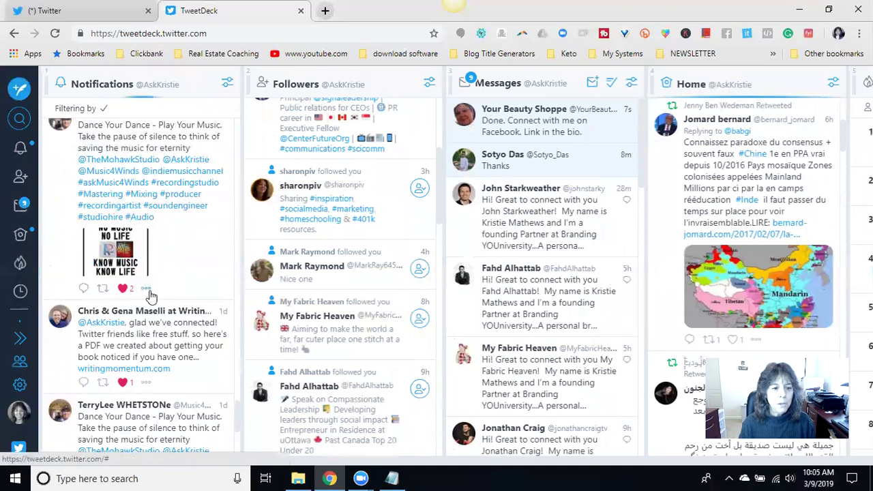
{"action": "scroll", "coordinate": [145, 300], "scroll_direction": "down", "scroll_amount": 1}
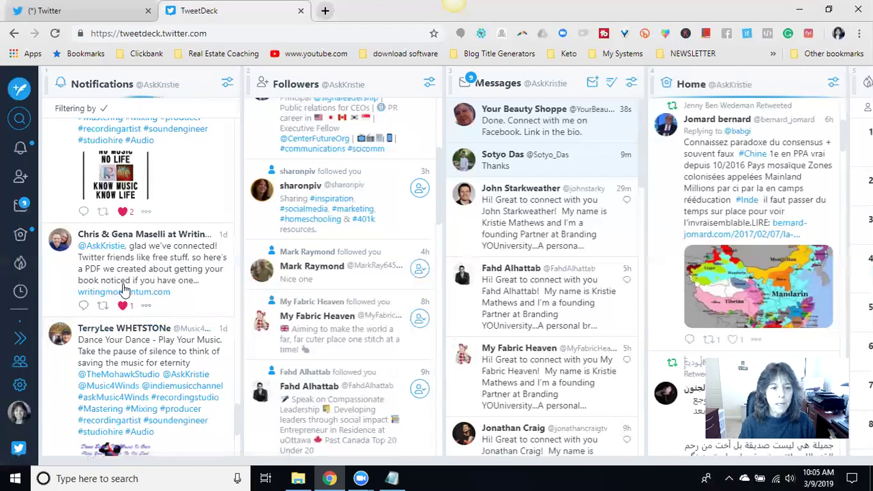
{"action": "scroll", "coordinate": [159, 276], "scroll_direction": "down", "scroll_amount": 1}
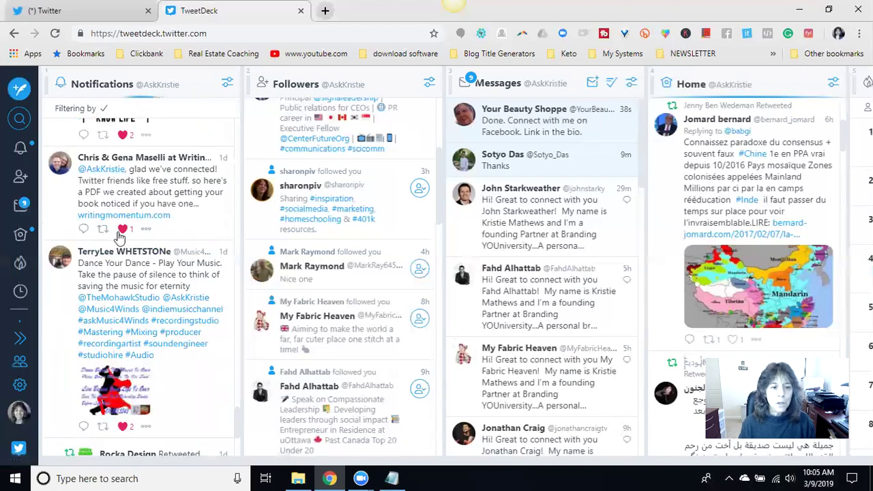
{"action": "scroll", "coordinate": [148, 230], "scroll_direction": "down", "scroll_amount": 2}
{"action": "scroll", "coordinate": [148, 232], "scroll_direction": "down", "scroll_amount": 2}
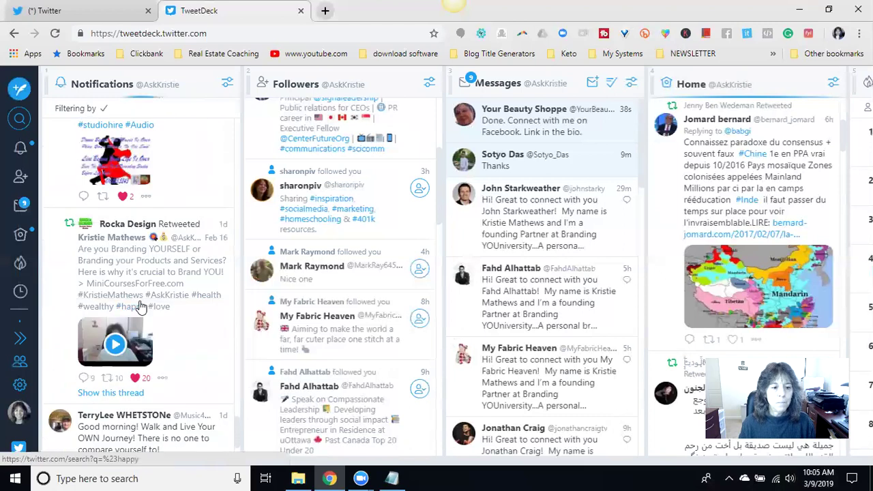
{"action": "scroll", "coordinate": [131, 266], "scroll_direction": "down", "scroll_amount": 1}
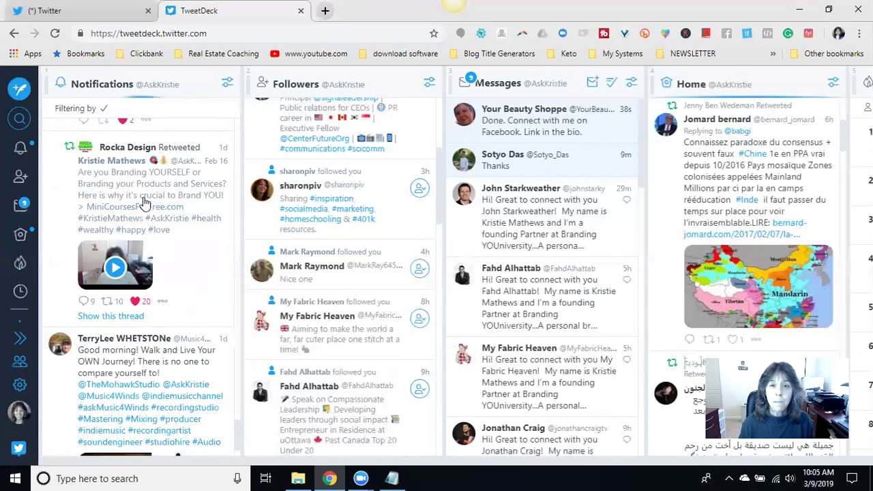
{"action": "left_click", "coordinate": [102, 317]}
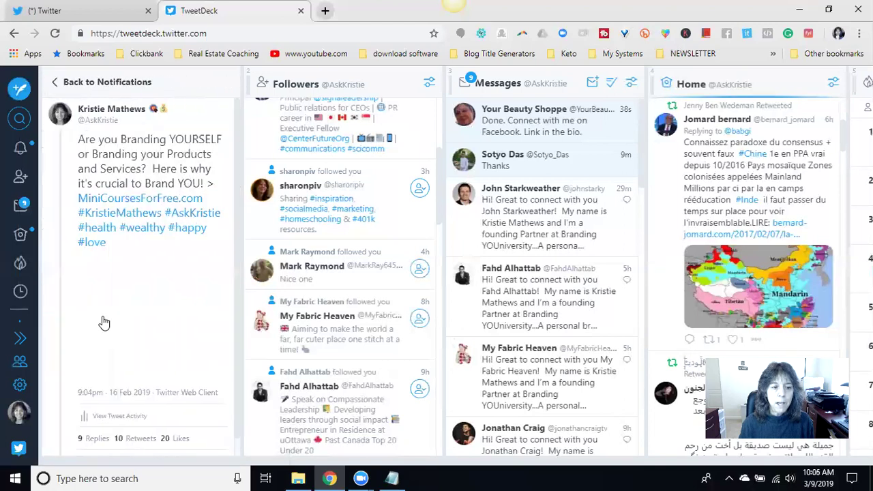
{"action": "scroll", "coordinate": [127, 247], "scroll_direction": "down", "scroll_amount": 5}
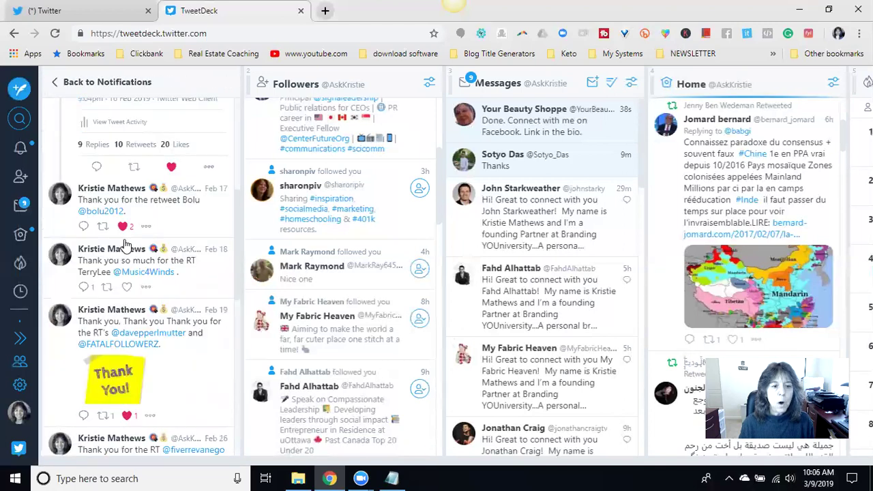
{"action": "scroll", "coordinate": [126, 244], "scroll_direction": "down", "scroll_amount": 2}
{"action": "scroll", "coordinate": [124, 225], "scroll_direction": "down", "scroll_amount": 3}
{"action": "scroll", "coordinate": [123, 218], "scroll_direction": "down", "scroll_amount": 3}
{"action": "scroll", "coordinate": [118, 218], "scroll_direction": "up", "scroll_amount": 12}
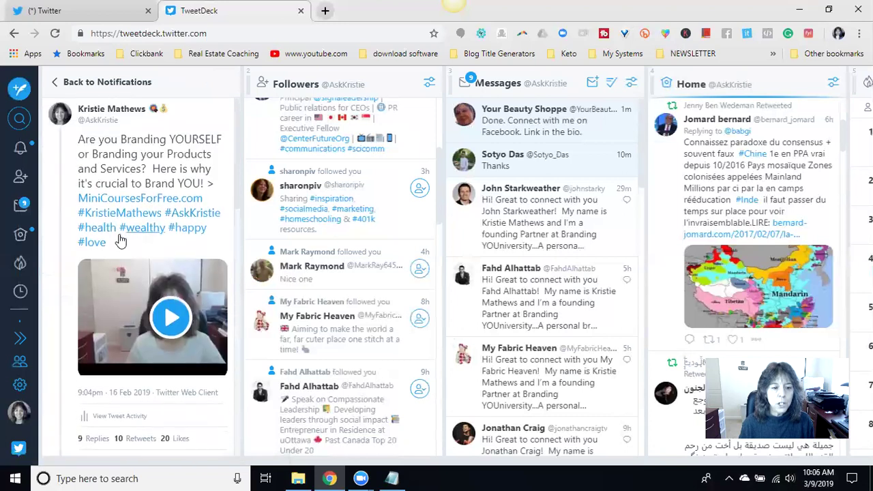
{"action": "left_click", "coordinate": [136, 440]}
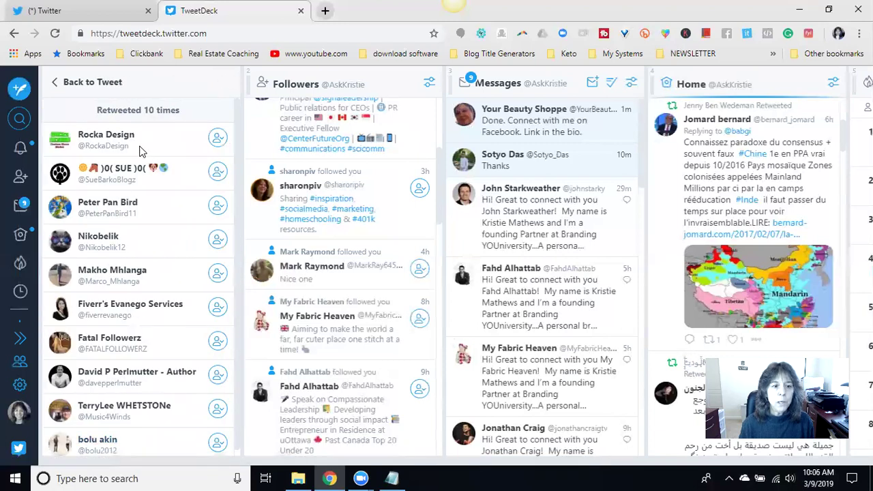
{"action": "left_click", "coordinate": [58, 87]}
{"action": "scroll", "coordinate": [142, 398], "scroll_direction": "down", "scroll_amount": 3}
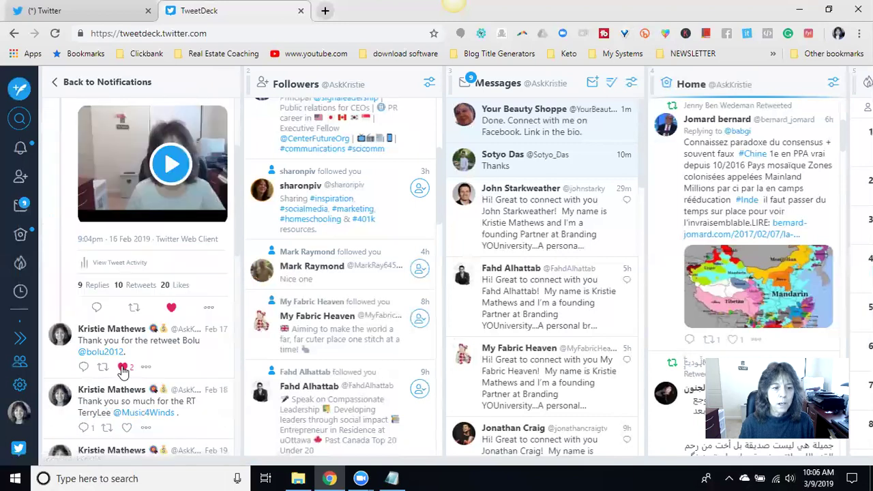
{"action": "left_click", "coordinate": [96, 309]}
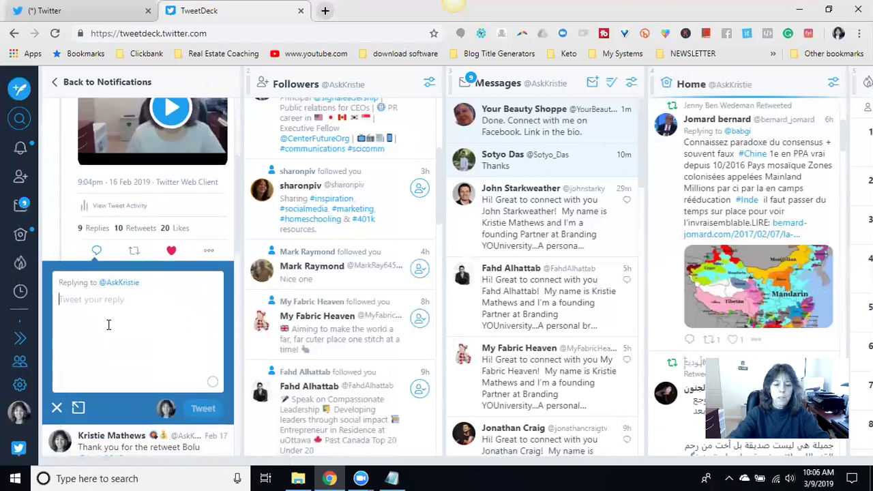
{"action": "type", "text": "Thank you for retweeting this @"}
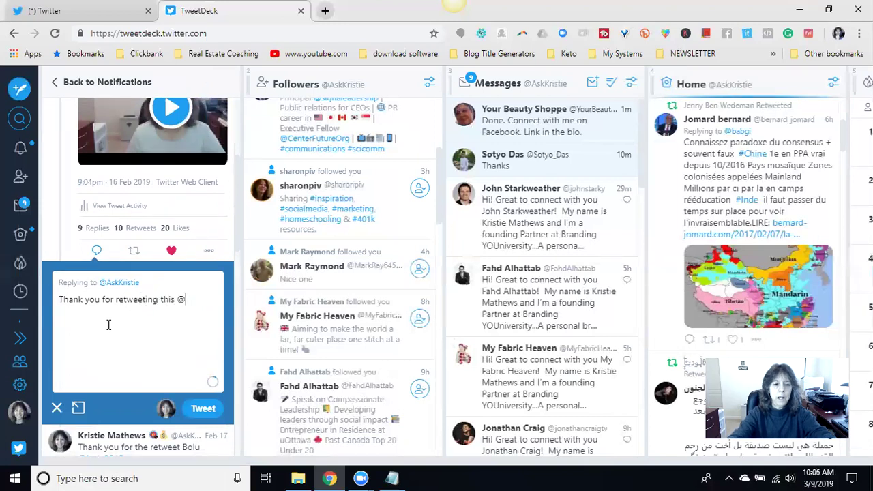
{"action": "type", "text": "rocka"}
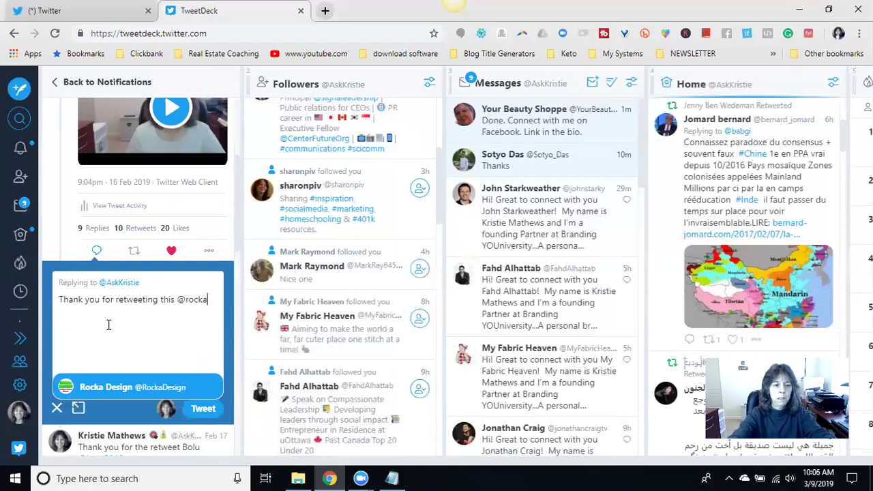
{"action": "left_click", "coordinate": [142, 397]}
{"action": "type", "text": ".  You Ro"}
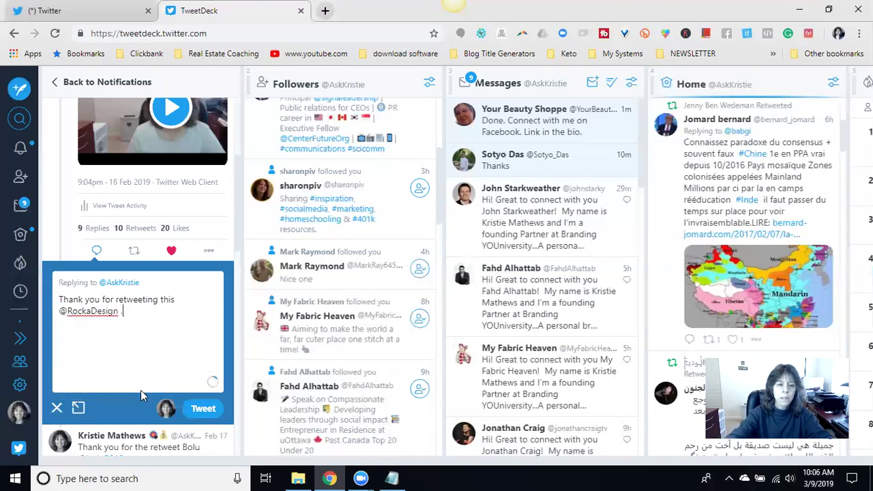
{"action": "type", "text": "ck."}
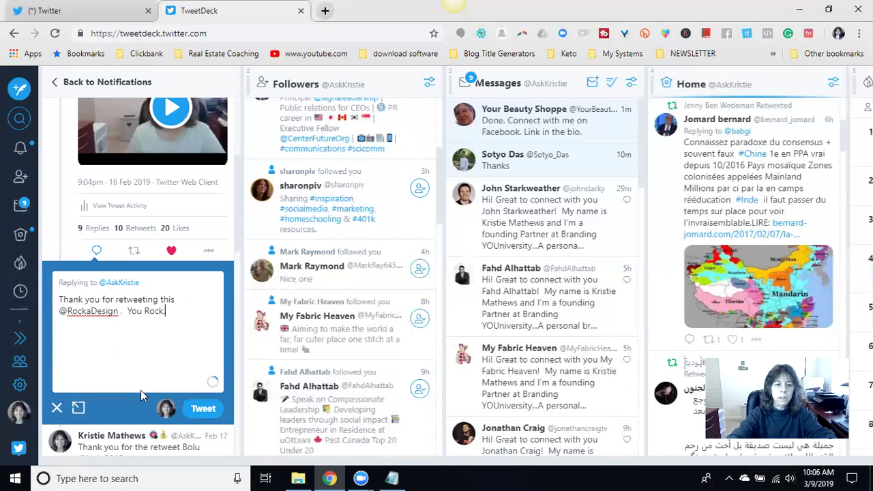
{"action": "type", "text": "  Have a great weekend."}
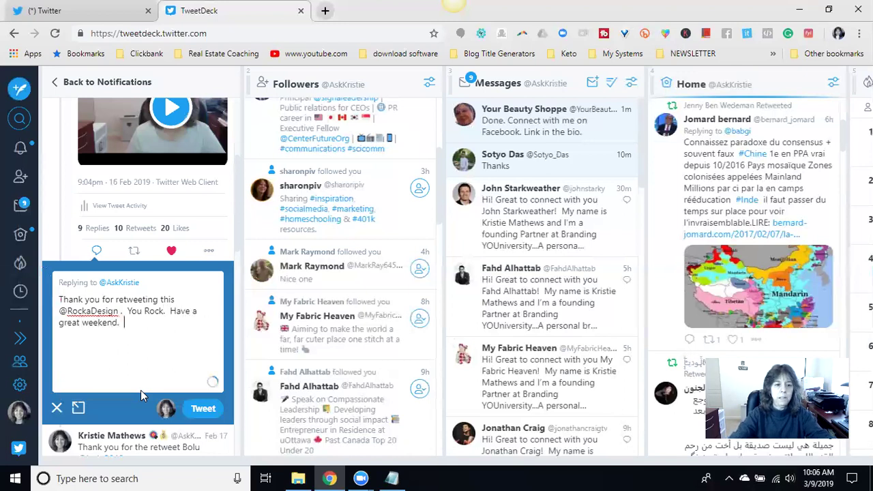
{"action": "left_click", "coordinate": [80, 410]}
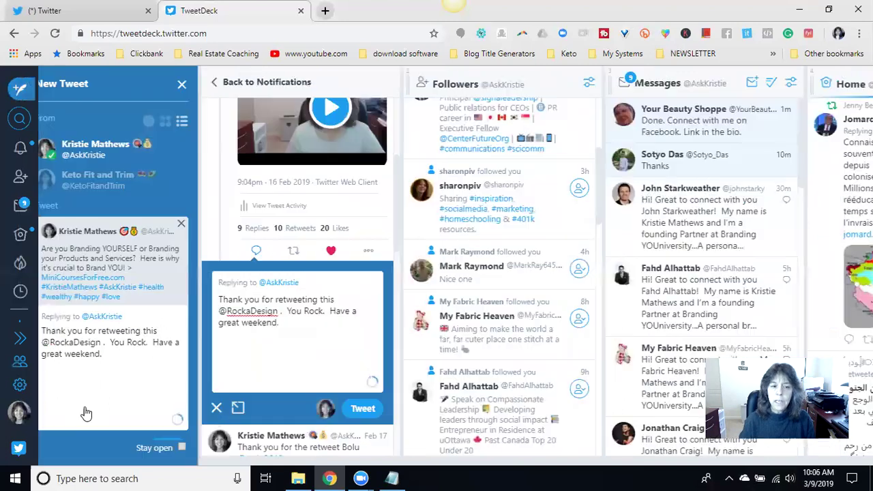
{"action": "scroll", "coordinate": [130, 321], "scroll_direction": "down", "scroll_amount": 2}
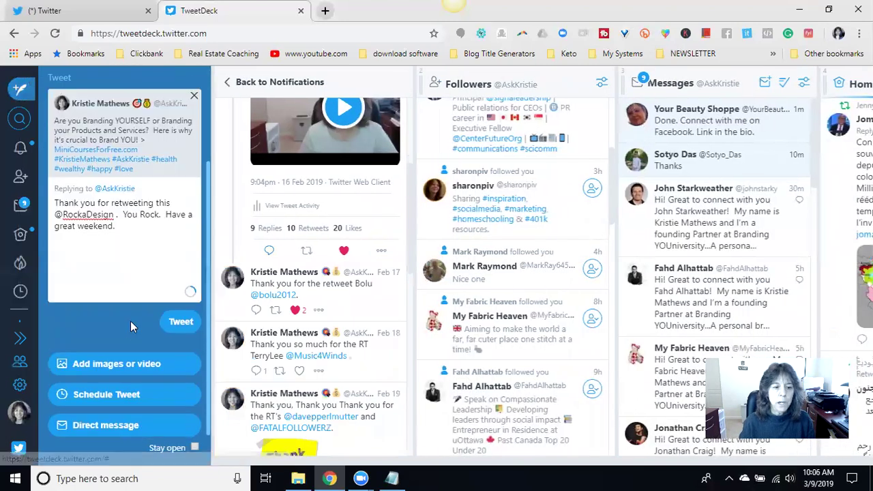
{"action": "left_click", "coordinate": [122, 365]}
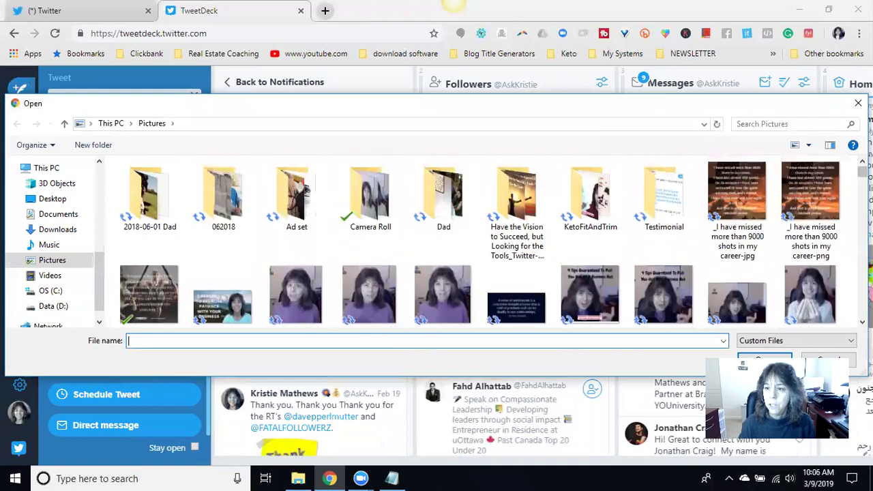
{"action": "scroll", "coordinate": [733, 165], "scroll_direction": "down", "scroll_amount": 20}
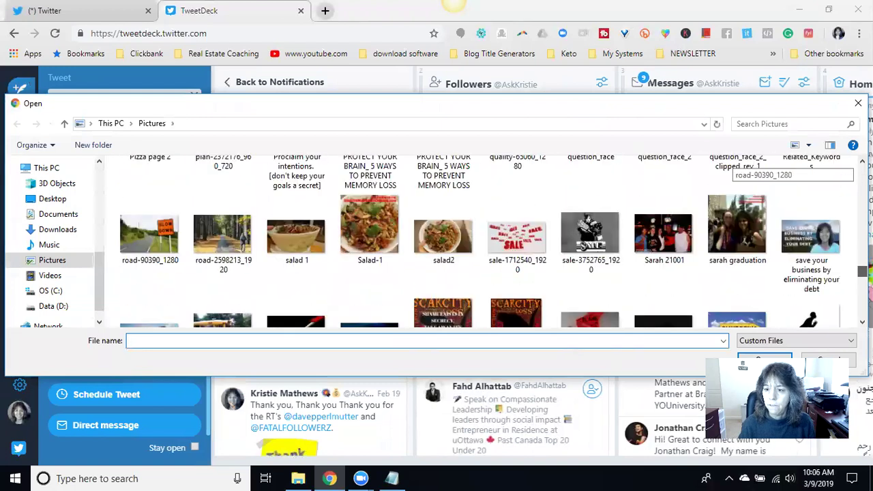
{"action": "scroll", "coordinate": [734, 165], "scroll_direction": "down", "scroll_amount": 3}
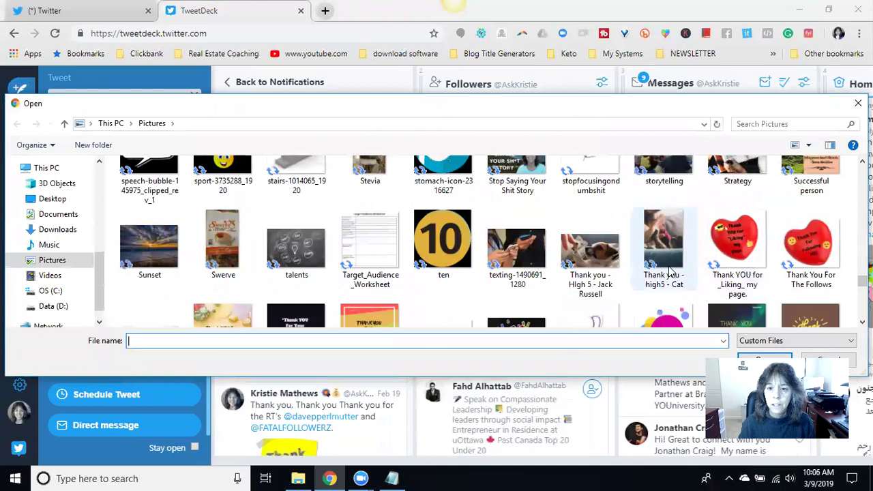
{"action": "scroll", "coordinate": [493, 241], "scroll_direction": "down", "scroll_amount": 5}
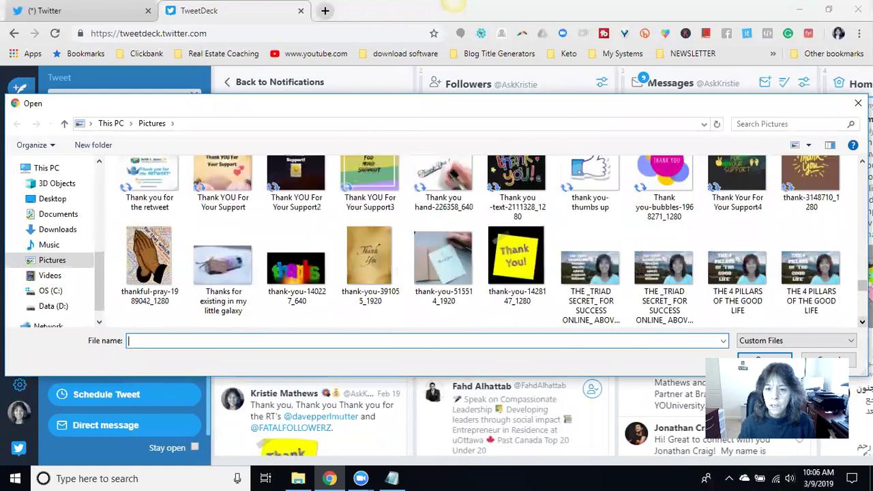
{"action": "left_click", "coordinate": [517, 200]}
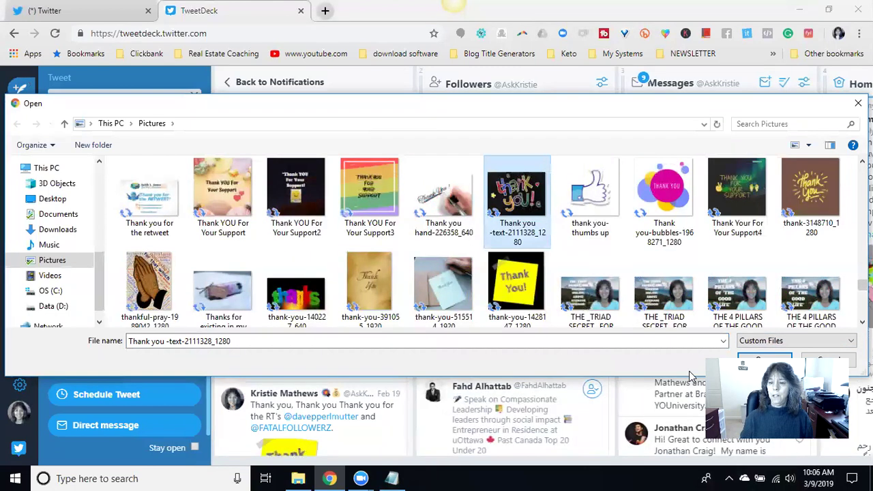
{"action": "left_click", "coordinate": [765, 360]}
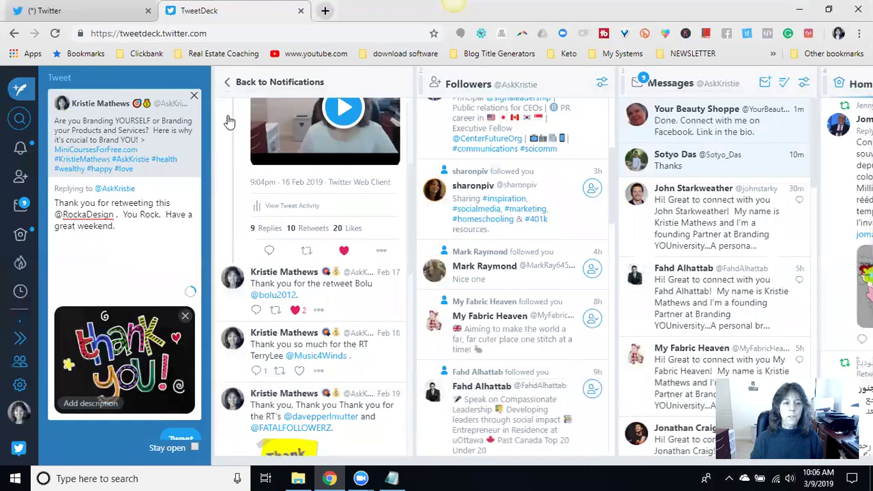
{"action": "left_click", "coordinate": [178, 319]}
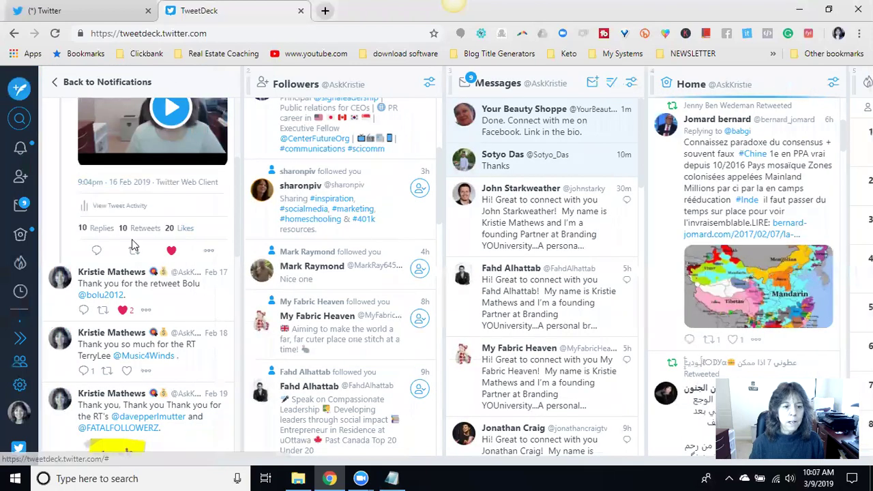
- Return from the branding tweet to the Notifications list and show its filter options
{"action": "scroll", "coordinate": [176, 239], "scroll_direction": "down", "scroll_amount": 1}
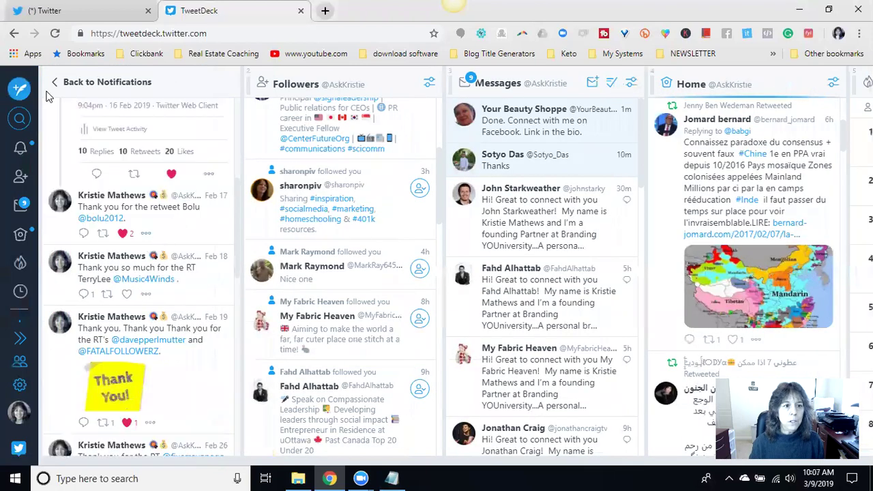
{"action": "left_click", "coordinate": [60, 83]}
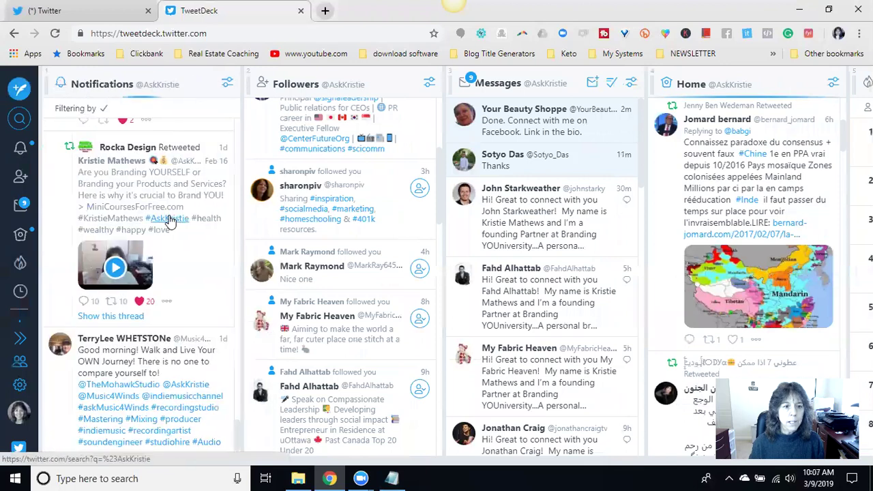
{"action": "scroll", "coordinate": [169, 218], "scroll_direction": "down", "scroll_amount": 2}
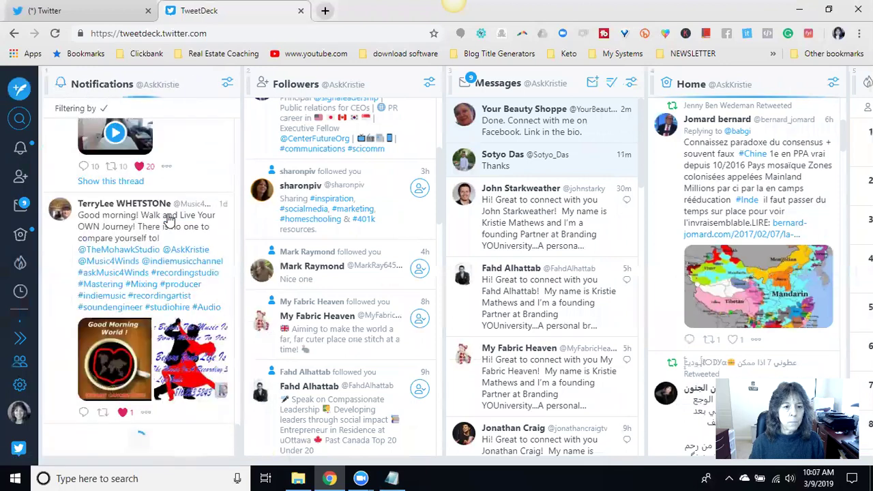
{"action": "mouse_move", "coordinate": [238, 442]}
{"action": "left_mouse_down"}
{"action": "mouse_move", "coordinate": [238, 367]}
{"action": "mouse_move", "coordinate": [244, 448]}
{"action": "left_mouse_up"}
{"action": "scroll", "coordinate": [223, 412], "scroll_direction": "up", "scroll_amount": 1}
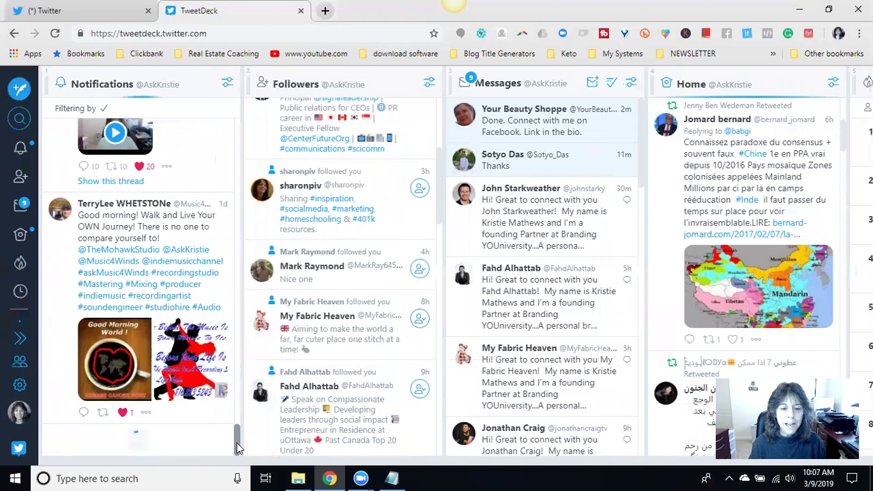
{"action": "scroll", "coordinate": [238, 447], "scroll_direction": "up", "scroll_amount": 2}
{"action": "scroll", "coordinate": [239, 447], "scroll_direction": "down", "scroll_amount": 2}
{"action": "left_click_drag", "start_coordinate": [238, 444], "coordinate": [243, 111]}
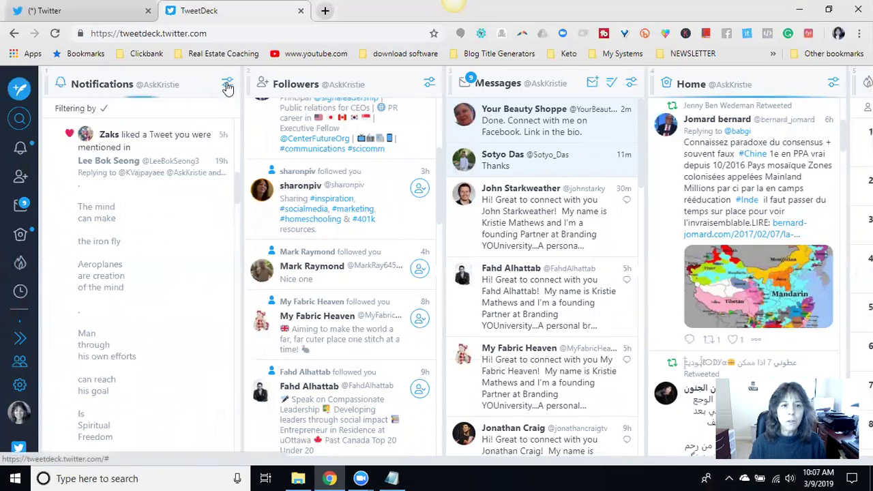
{"action": "left_click", "coordinate": [227, 87]}
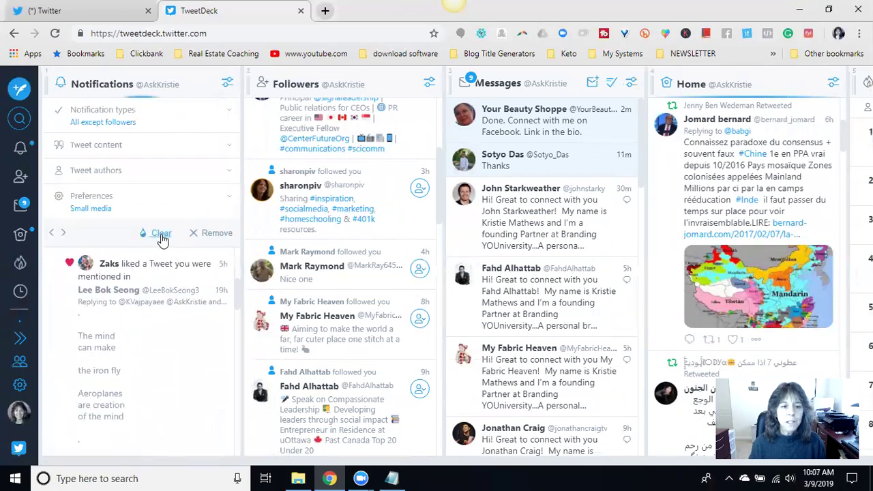
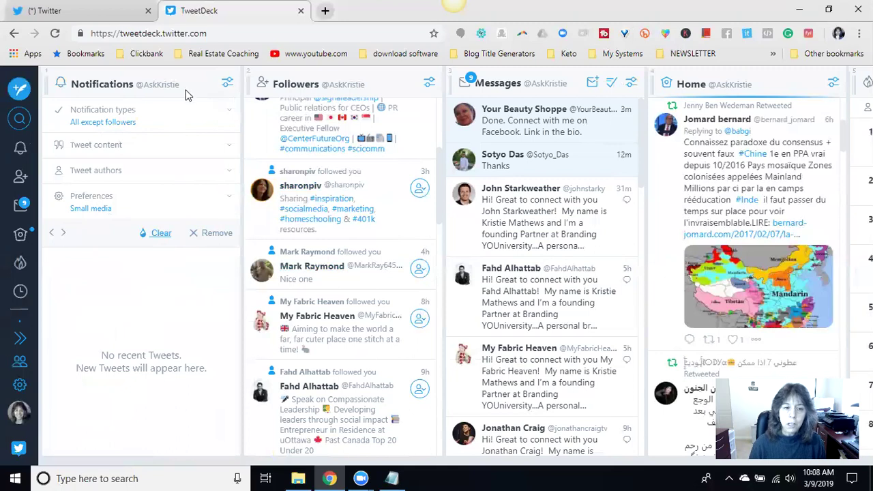
- Expand and collapse the Notification types list in the Notifications column's filter panel
{"action": "left_click", "coordinate": [80, 111]}
{"action": "left_click", "coordinate": [107, 112]}
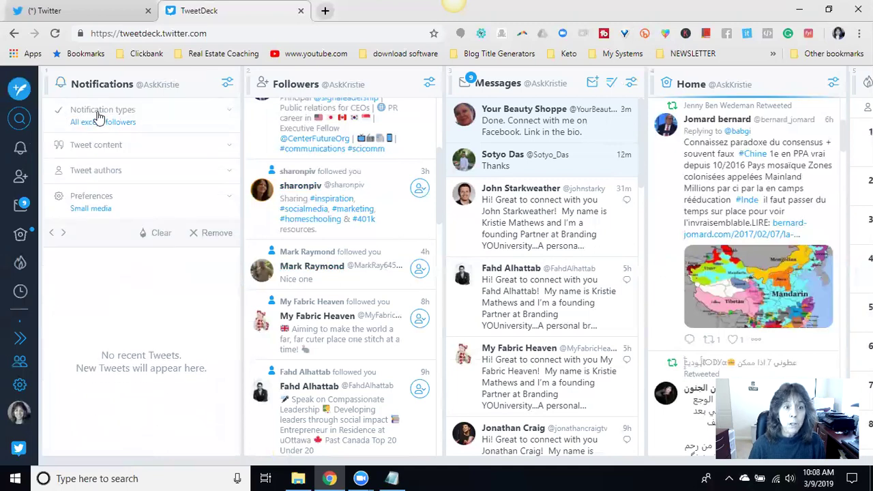
{"action": "left_click", "coordinate": [98, 113]}
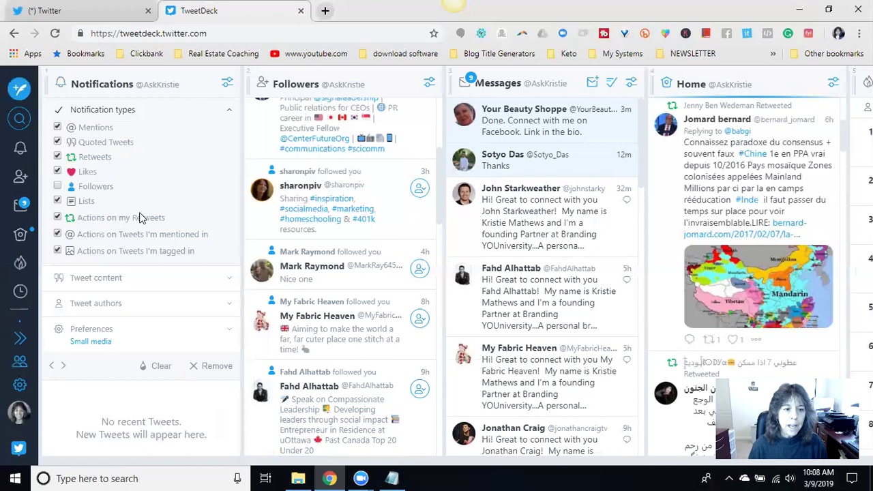
{"action": "left_click", "coordinate": [60, 113]}
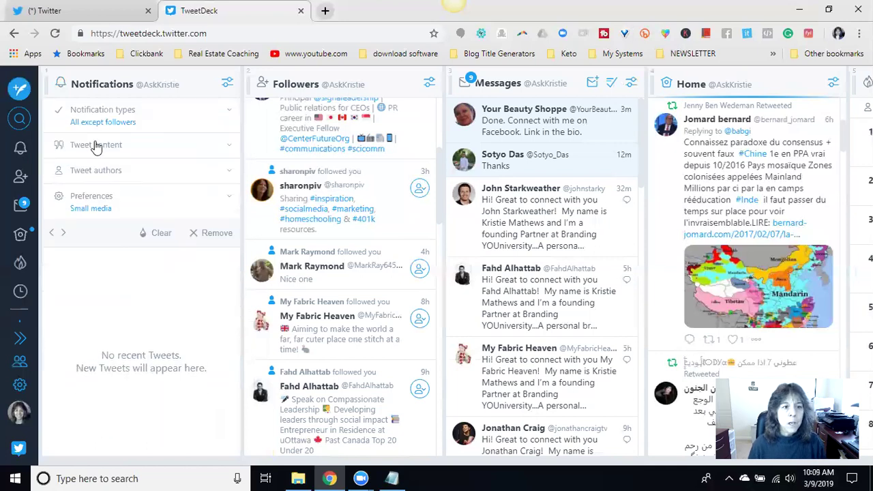
- Review the Tweet content, Tweet authors and Preferences sections unchanged, then close the filter panel
{"action": "left_click", "coordinate": [94, 145]}
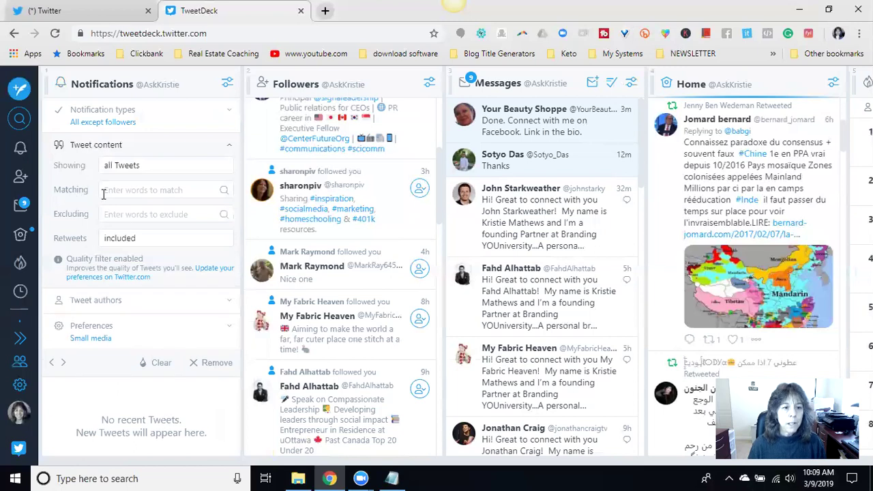
{"action": "left_click", "coordinate": [91, 307]}
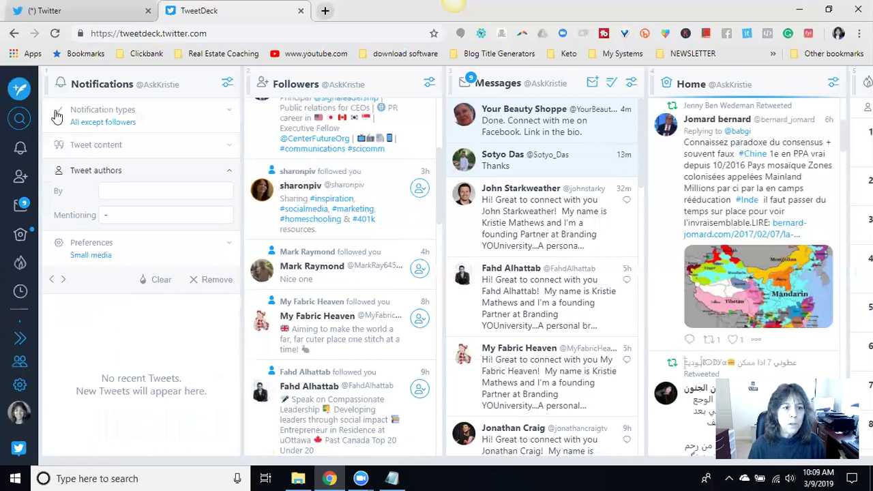
{"action": "left_click", "coordinate": [63, 146]}
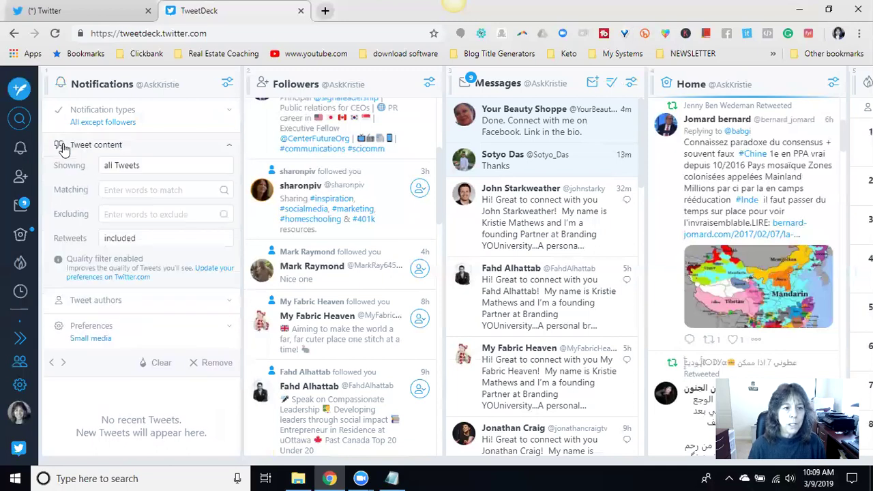
{"action": "left_click", "coordinate": [95, 146]}
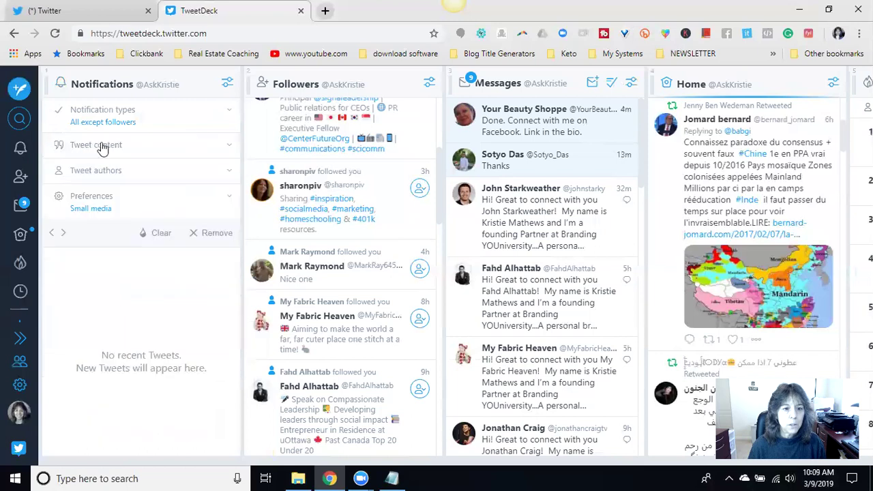
{"action": "left_click", "coordinate": [98, 211]}
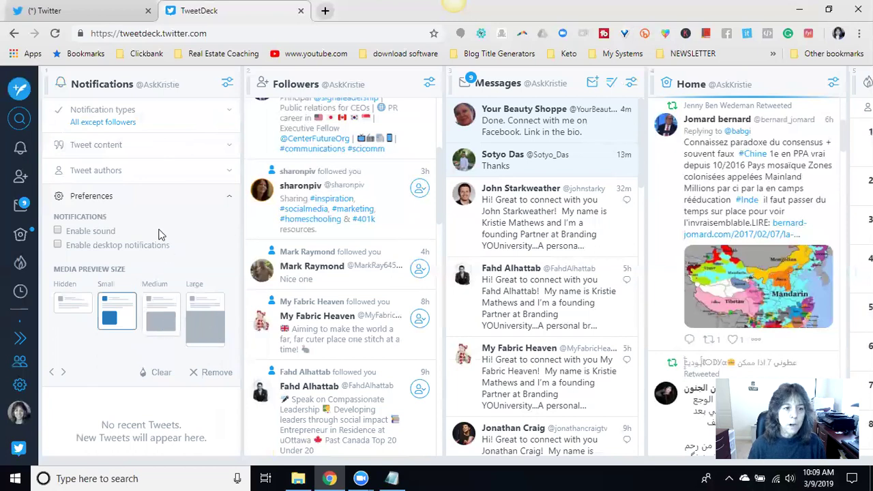
{"action": "left_click", "coordinate": [230, 198]}
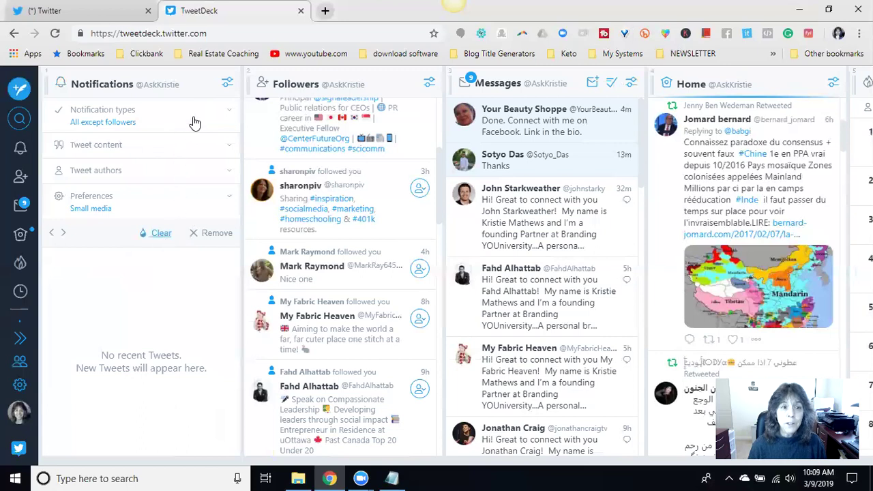
{"action": "left_click", "coordinate": [227, 83]}
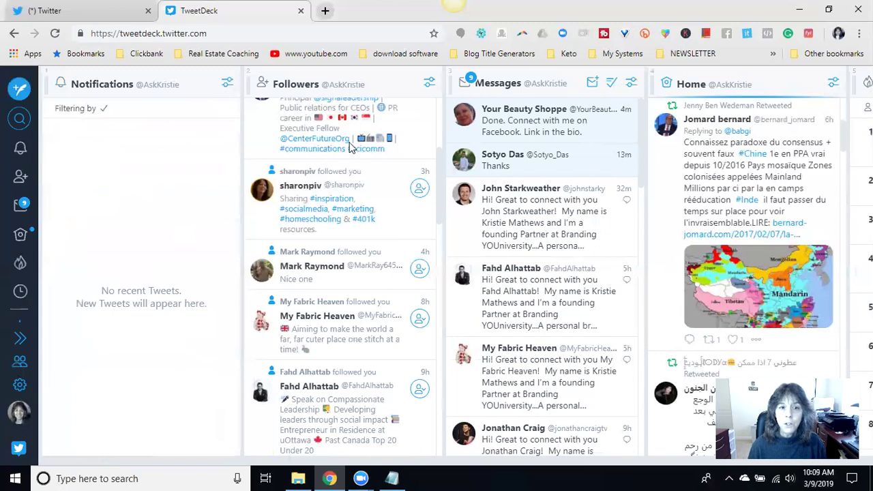
- Scroll through the Followers column, then switch to the '(*) Twitter' browser tab
{"action": "scroll", "coordinate": [359, 221], "scroll_direction": "down", "scroll_amount": 1}
{"action": "scroll", "coordinate": [369, 253], "scroll_direction": "down", "scroll_amount": 3}
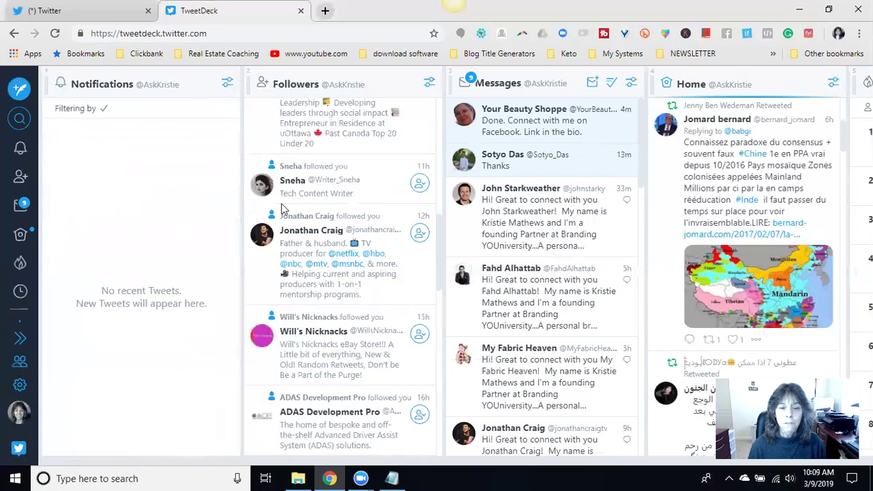
{"action": "scroll", "coordinate": [343, 203], "scroll_direction": "up", "scroll_amount": 3}
{"action": "scroll", "coordinate": [343, 204], "scroll_direction": "up", "scroll_amount": 4}
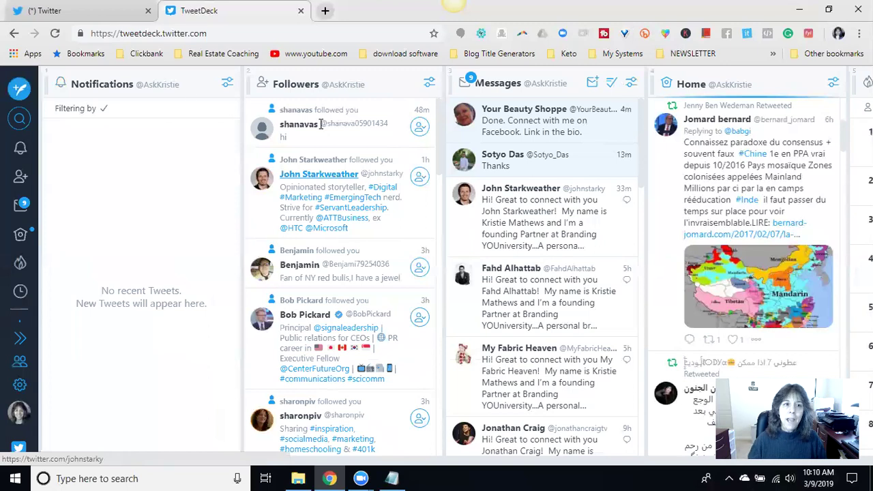
{"action": "left_click", "coordinate": [111, 15]}
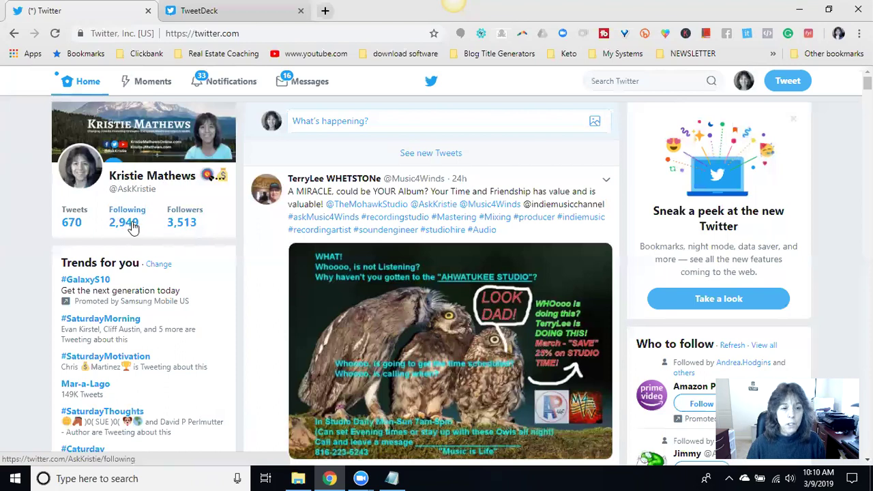
- Switch back to the TweetDeck browser tab
{"action": "left_click", "coordinate": [243, 14]}
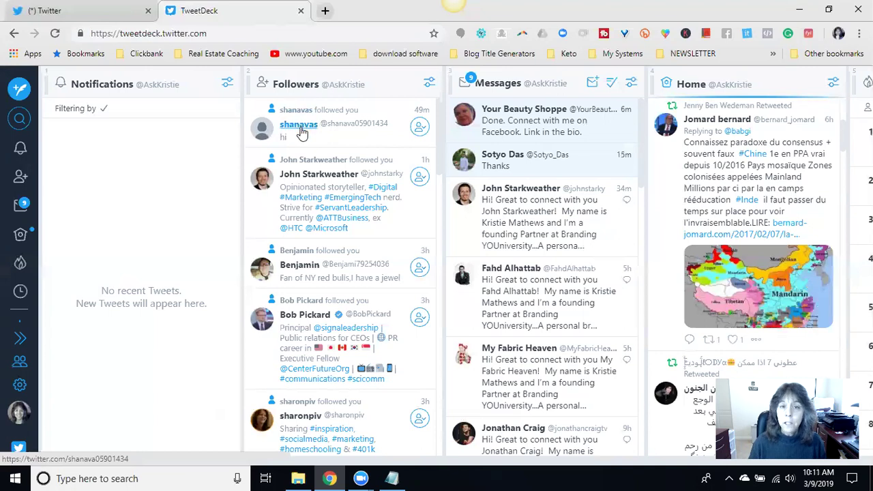
- Open the first five followers' profiles from the Followers column in background tabs
{"action": "right_click", "coordinate": [304, 133]}
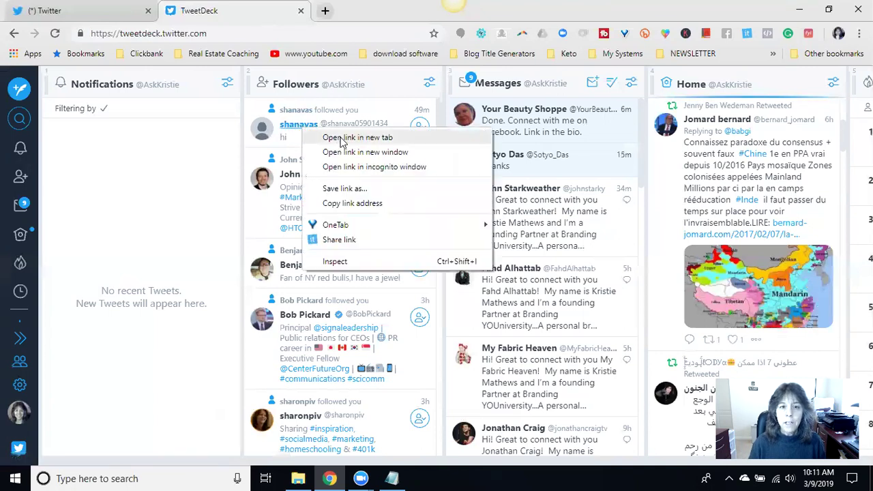
{"action": "left_click", "coordinate": [358, 138]}
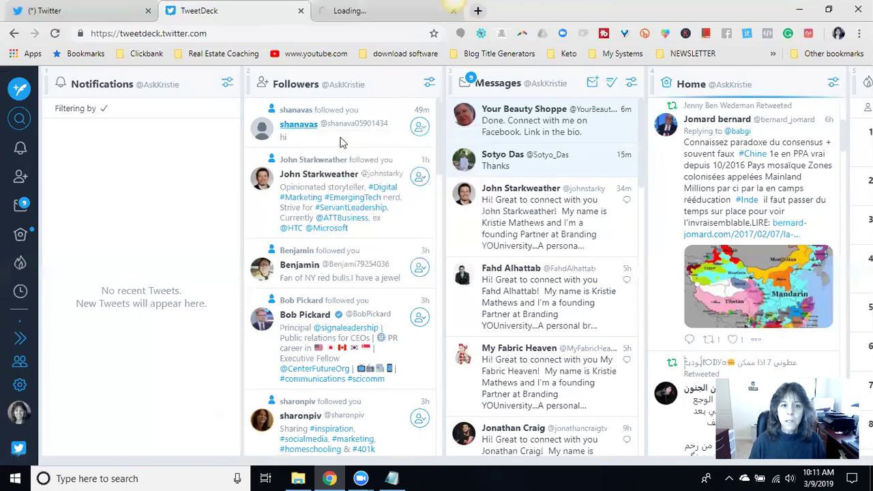
{"action": "right_click", "coordinate": [320, 177]}
{"action": "left_click", "coordinate": [341, 183]}
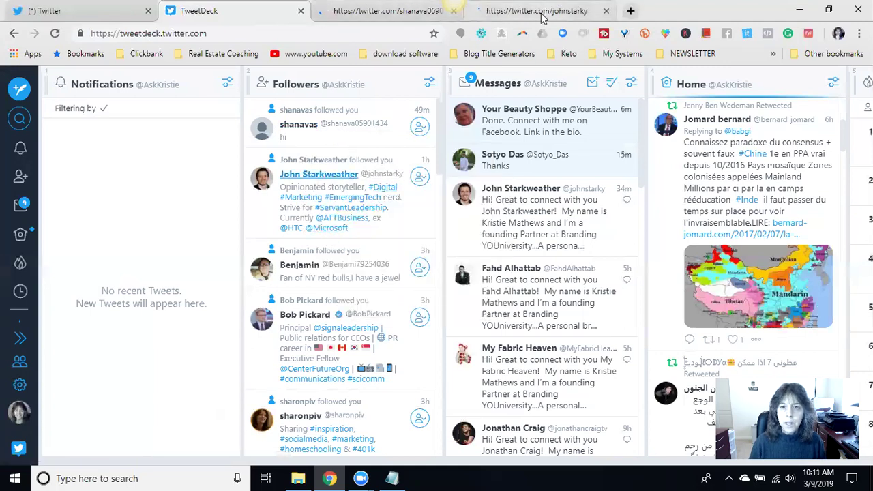
{"action": "right_click", "coordinate": [311, 268]}
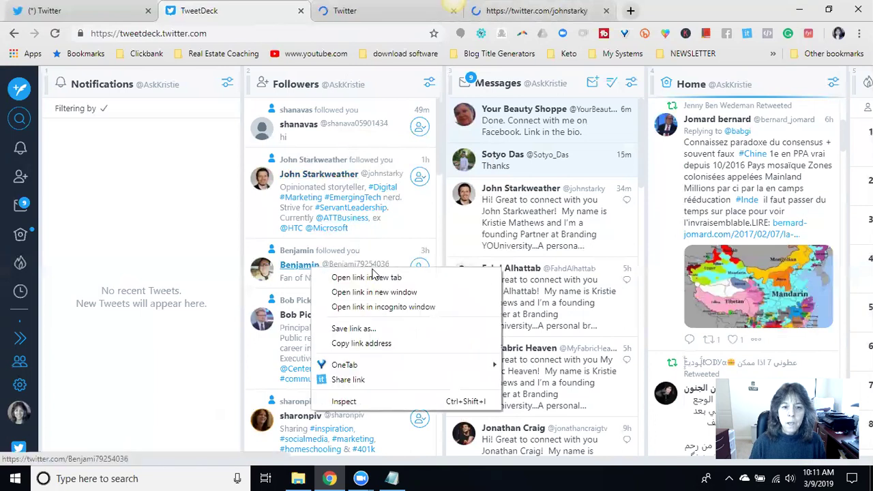
{"action": "left_click", "coordinate": [374, 277]}
{"action": "scroll", "coordinate": [368, 273], "scroll_direction": "down", "scroll_amount": 2}
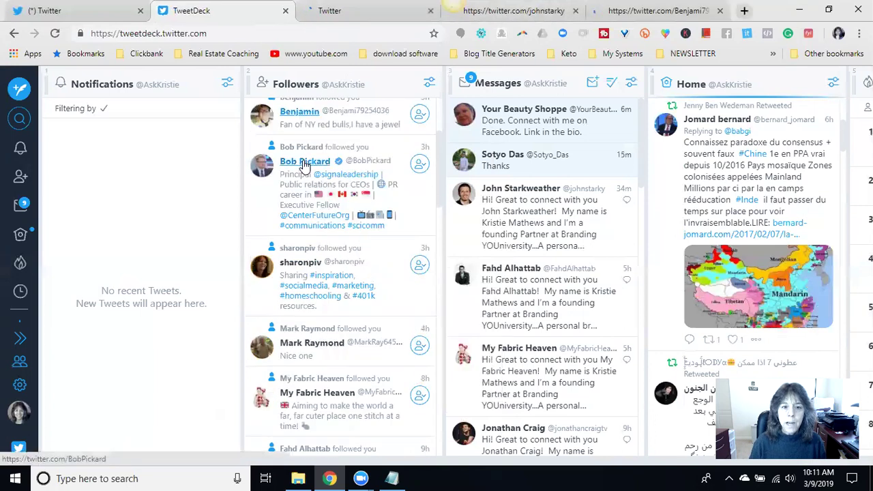
{"action": "right_click", "coordinate": [309, 162]}
{"action": "left_click", "coordinate": [356, 173]}
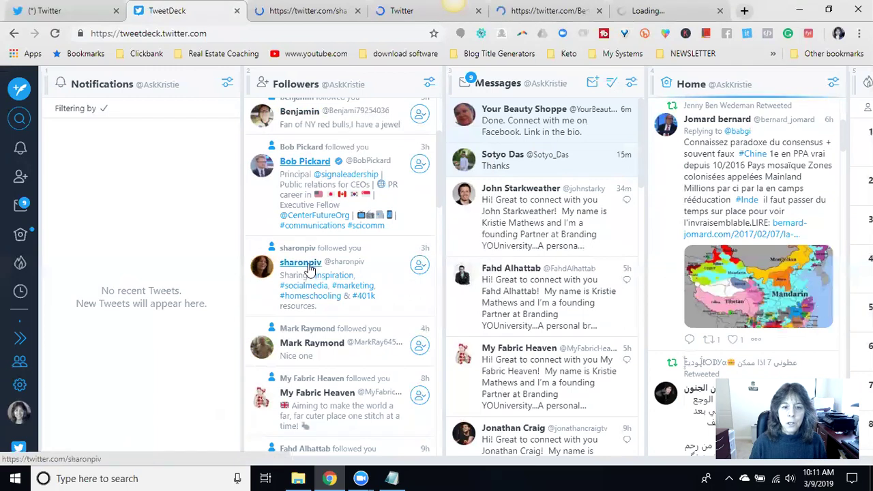
{"action": "right_click", "coordinate": [310, 268]}
{"action": "left_click", "coordinate": [348, 275]}
- Open the sixth through eleventh followers' profiles in background tabs, working down the column
{"action": "scroll", "coordinate": [354, 233], "scroll_direction": "down", "scroll_amount": 1}
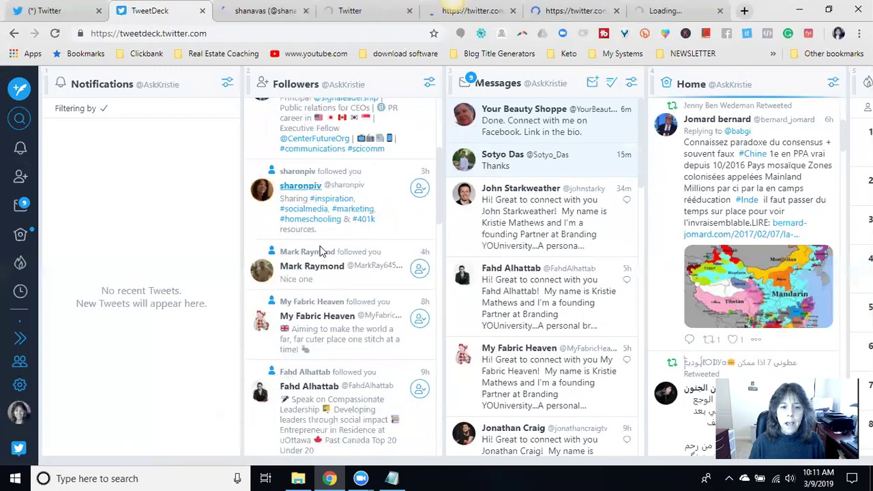
{"action": "right_click", "coordinate": [316, 271]}
{"action": "left_click", "coordinate": [346, 281]}
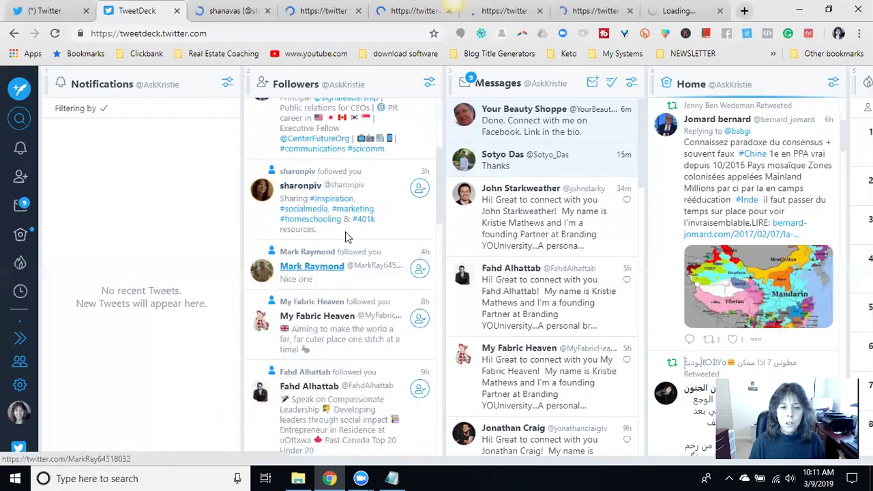
{"action": "scroll", "coordinate": [347, 238], "scroll_direction": "down", "scroll_amount": 2}
{"action": "right_click", "coordinate": [307, 165]}
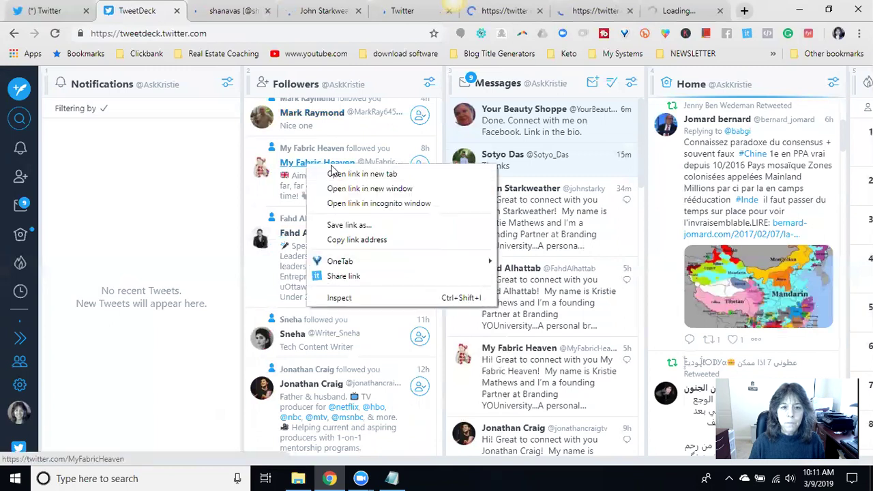
{"action": "left_click", "coordinate": [349, 173]}
{"action": "scroll", "coordinate": [349, 177], "scroll_direction": "down", "scroll_amount": 2}
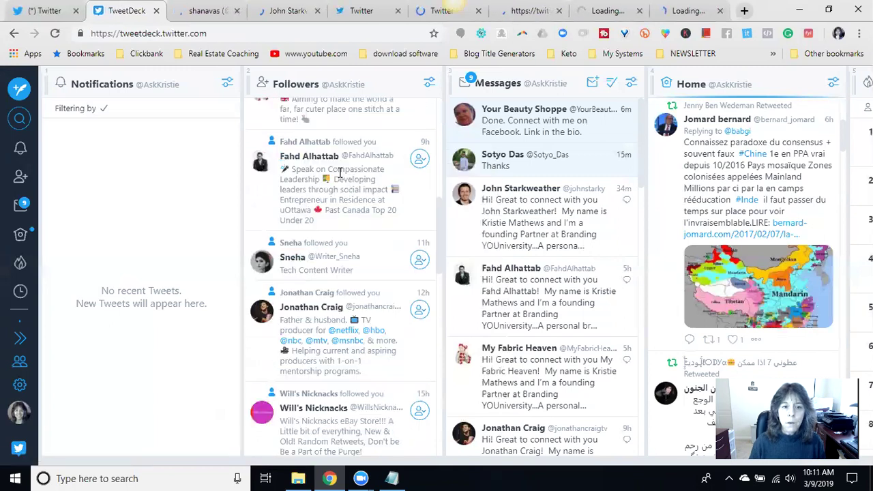
{"action": "right_click", "coordinate": [316, 157]}
{"action": "left_click", "coordinate": [354, 168]}
{"action": "scroll", "coordinate": [341, 177], "scroll_direction": "down", "scroll_amount": 2}
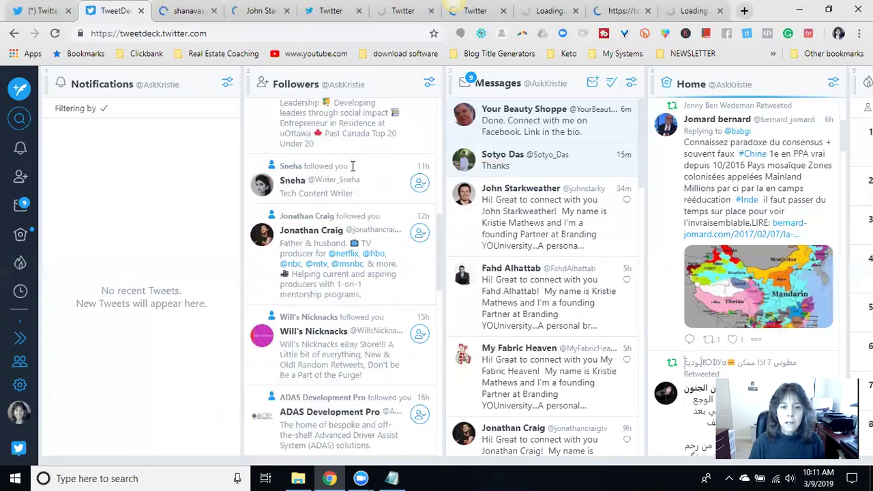
{"action": "right_click", "coordinate": [302, 184]}
{"action": "left_click", "coordinate": [344, 193]}
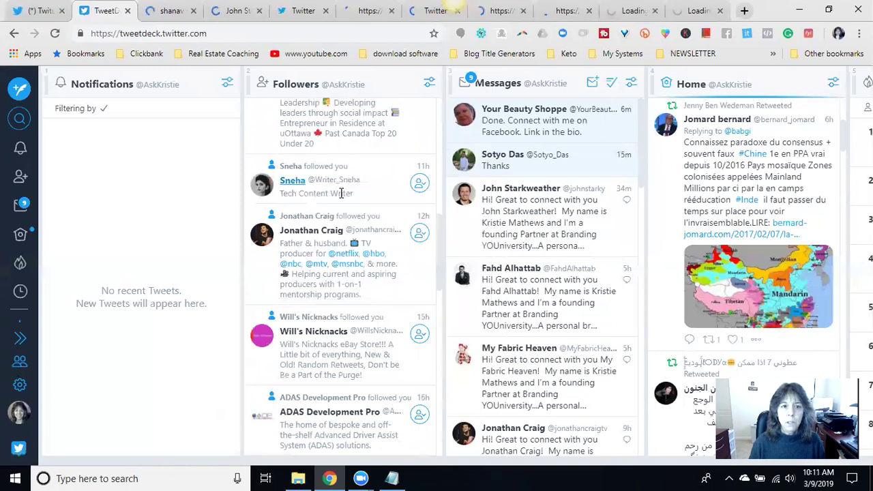
{"action": "scroll", "coordinate": [343, 193], "scroll_direction": "down", "scroll_amount": 1}
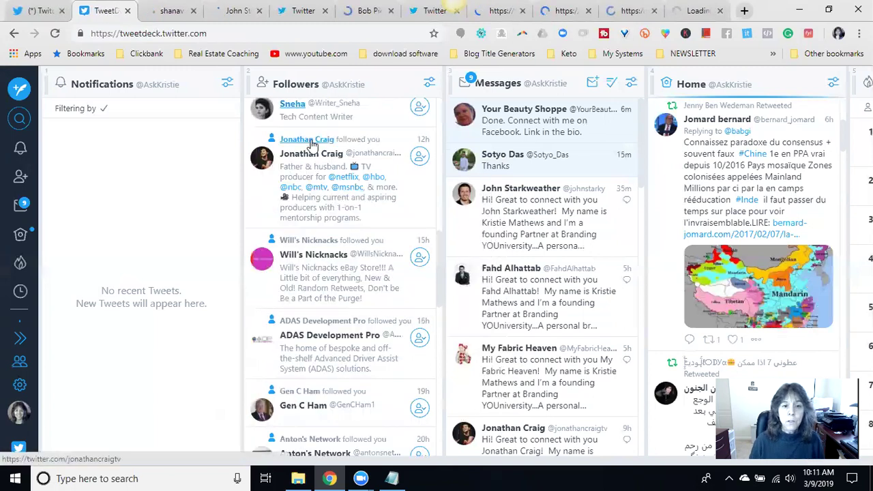
{"action": "right_click", "coordinate": [311, 156]}
{"action": "left_click", "coordinate": [349, 166]}
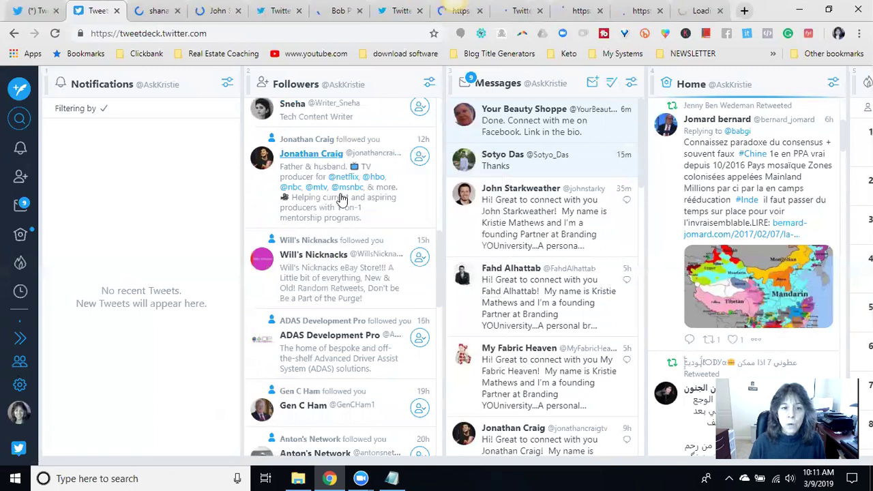
{"action": "right_click", "coordinate": [331, 256]}
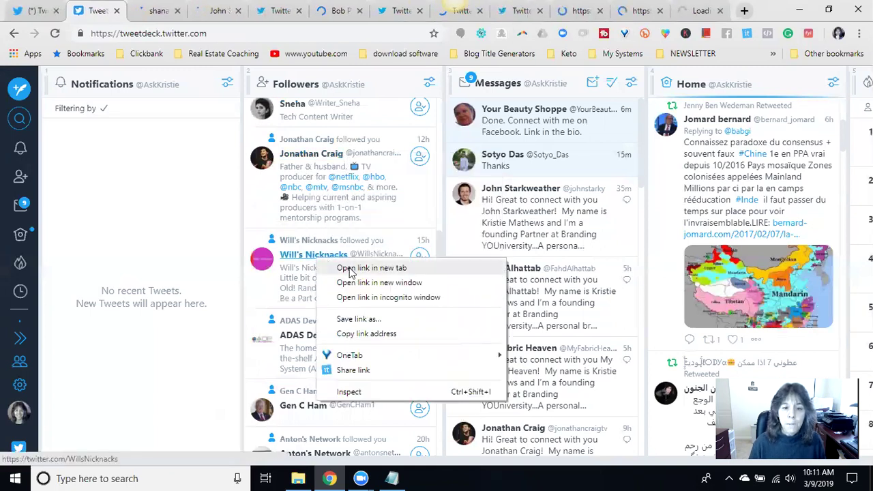
{"action": "left_click", "coordinate": [350, 268]}
{"action": "scroll", "coordinate": [350, 268], "scroll_direction": "down", "scroll_amount": 1}
{"action": "scroll", "coordinate": [350, 268], "scroll_direction": "down", "scroll_amount": 1}
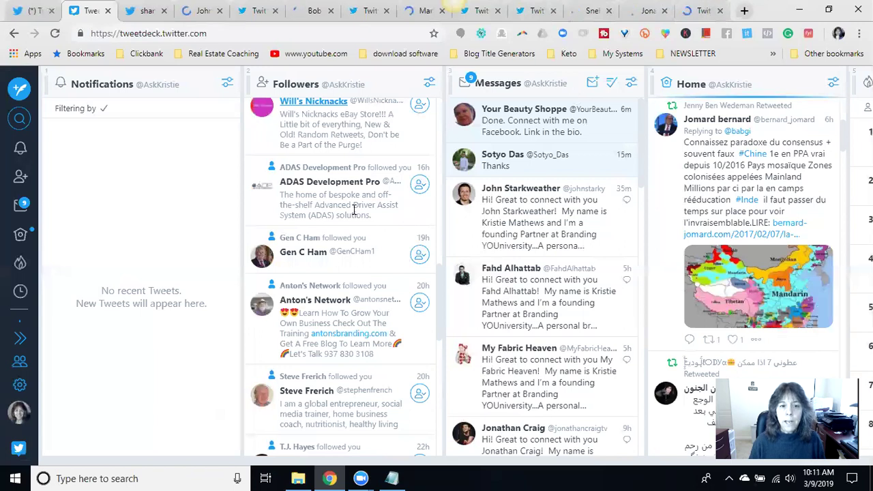
- Switch to the newest follower's profile tab (346 tweets, 48 followers) and scroll through it
{"action": "left_click", "coordinate": [140, 13]}
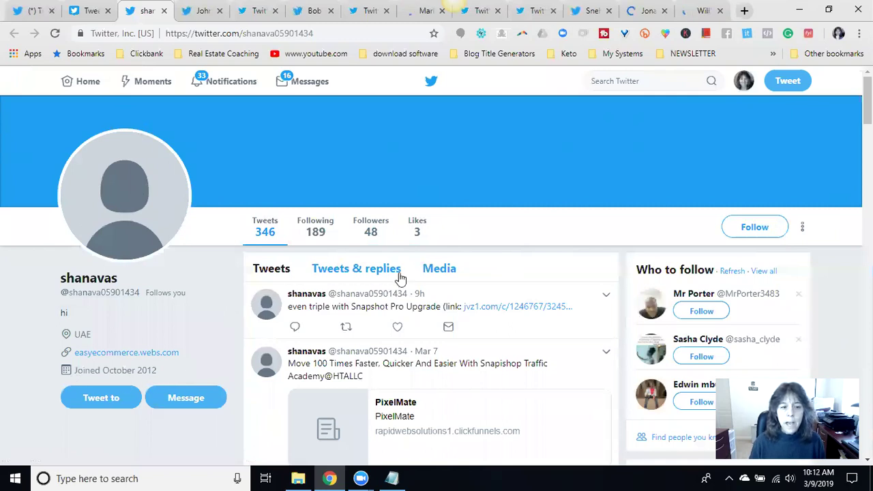
{"action": "scroll", "coordinate": [400, 278], "scroll_direction": "down", "scroll_amount": 1}
{"action": "scroll", "coordinate": [425, 274], "scroll_direction": "up", "scroll_amount": 1}
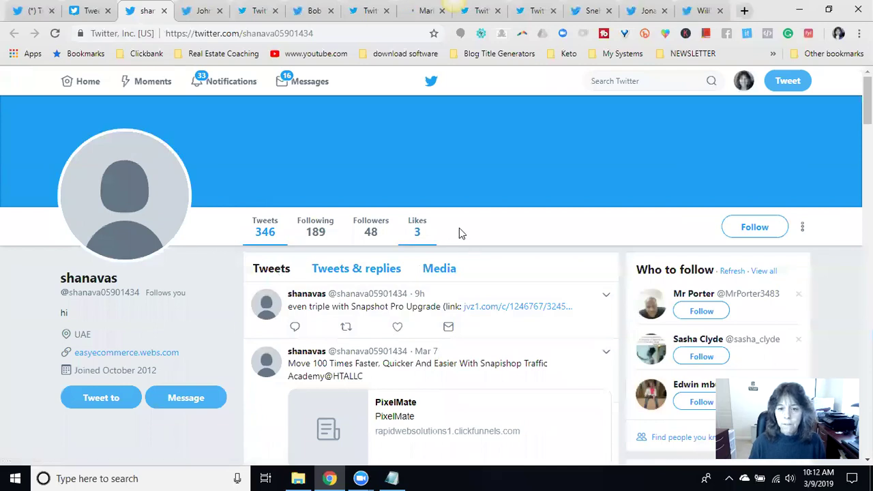
- Close the newest follower's tab and scroll the next profile to its pinned 3 Little Pigs tweet
{"action": "left_click", "coordinate": [164, 11]}
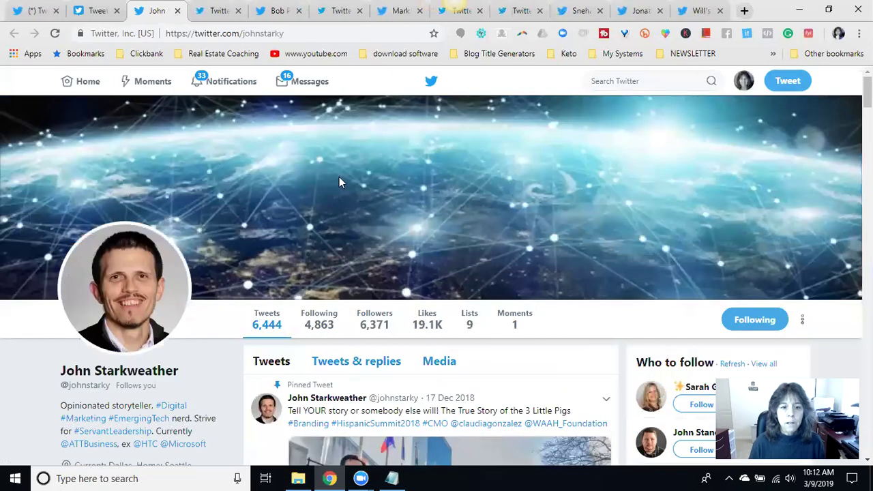
{"action": "scroll", "coordinate": [406, 232], "scroll_direction": "down", "scroll_amount": 1}
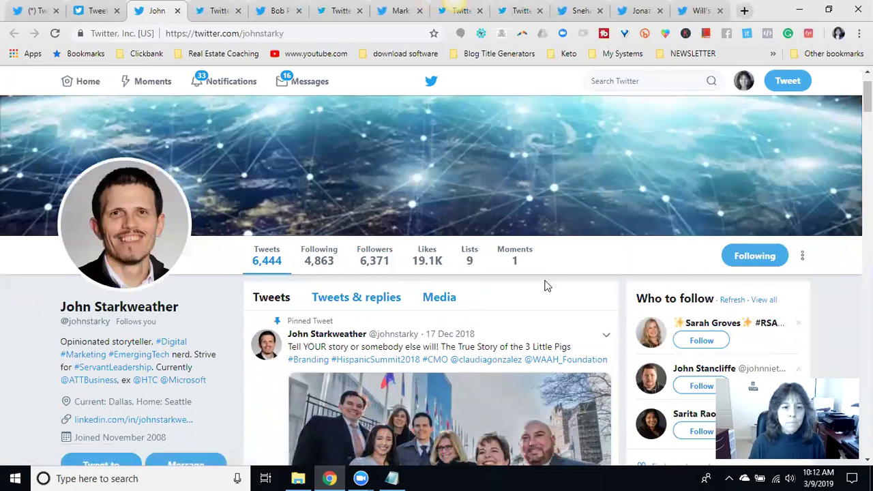
{"action": "scroll", "coordinate": [546, 285], "scroll_direction": "up", "scroll_amount": 1}
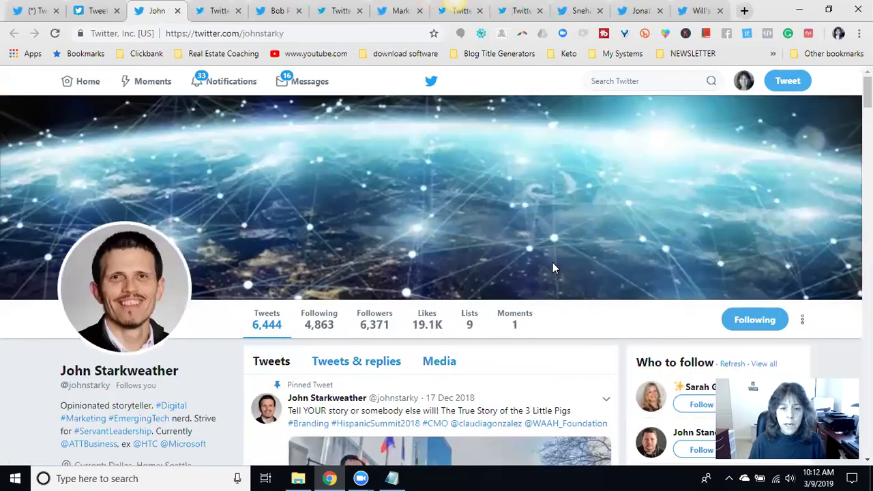
{"action": "scroll", "coordinate": [432, 249], "scroll_direction": "down", "scroll_amount": 3}
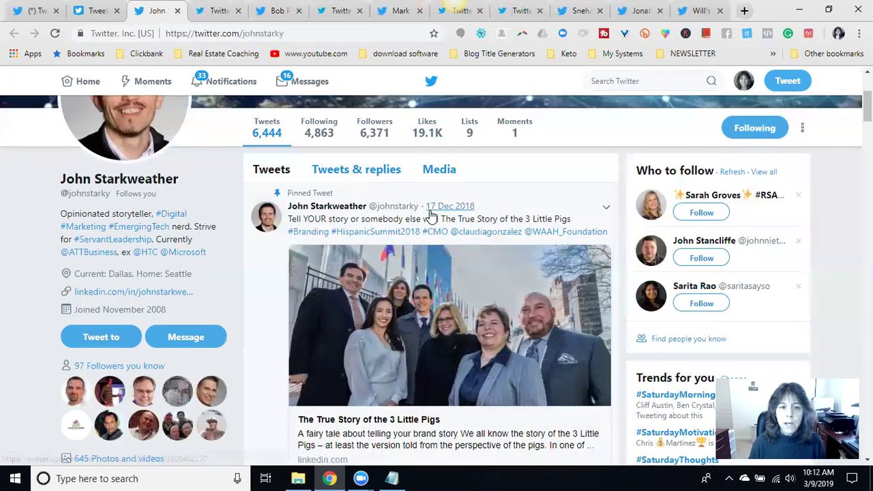
{"action": "scroll", "coordinate": [328, 225], "scroll_direction": "down", "scroll_amount": 1}
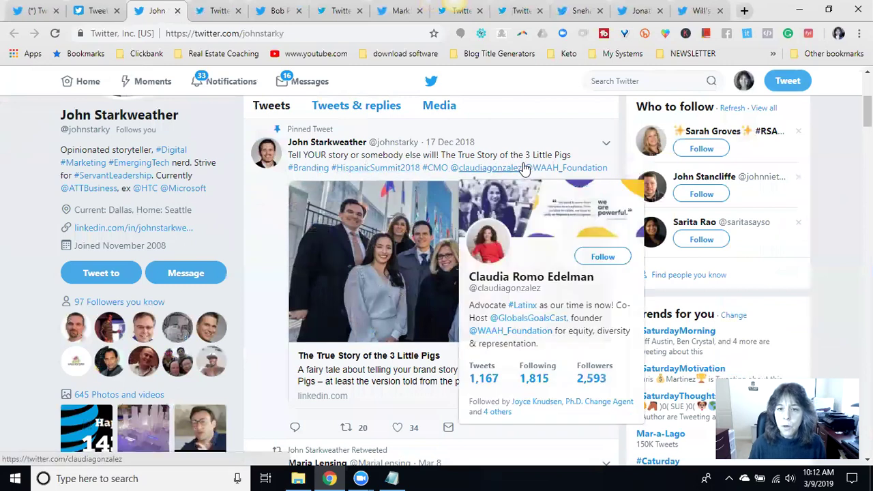
{"action": "scroll", "coordinate": [260, 254], "scroll_direction": "down", "scroll_amount": 2}
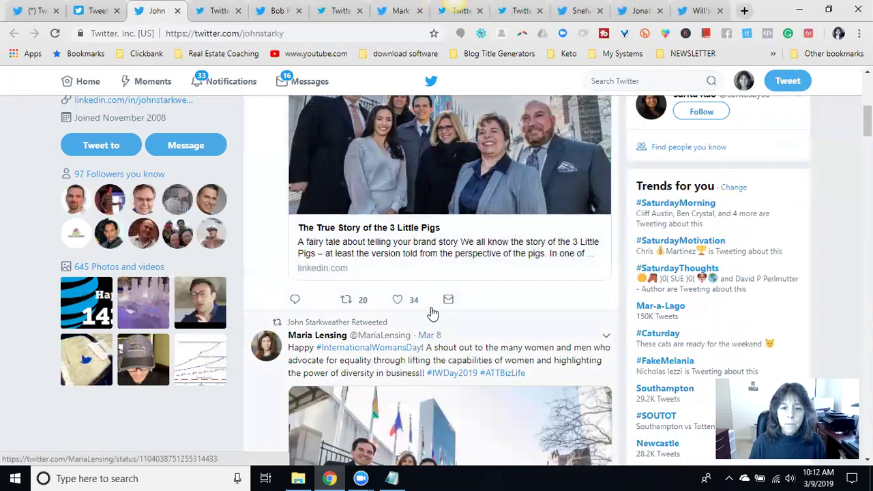
- Like and retweet the pinned 3 Little Pigs tweet
{"action": "left_click", "coordinate": [398, 302]}
{"action": "left_click", "coordinate": [346, 300]}
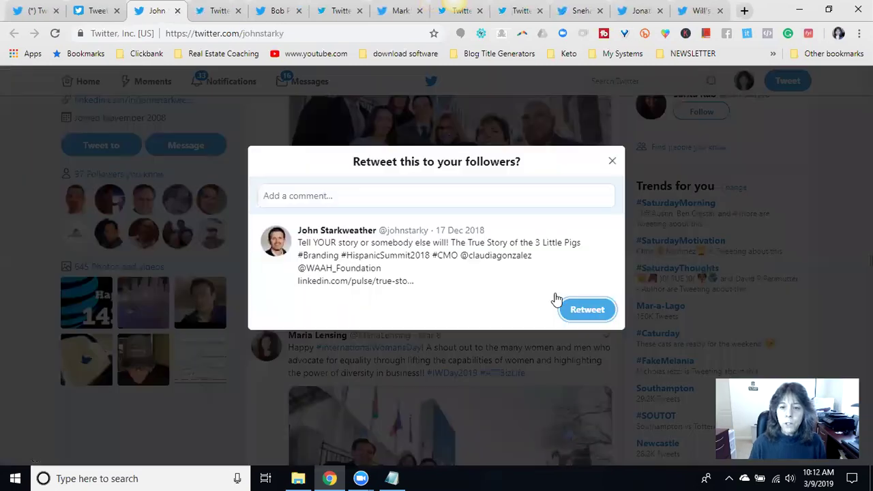
{"action": "left_click", "coordinate": [585, 311]}
- Scroll down this follower's timeline, then close the profile tab
{"action": "scroll", "coordinate": [468, 277], "scroll_direction": "down", "scroll_amount": 2}
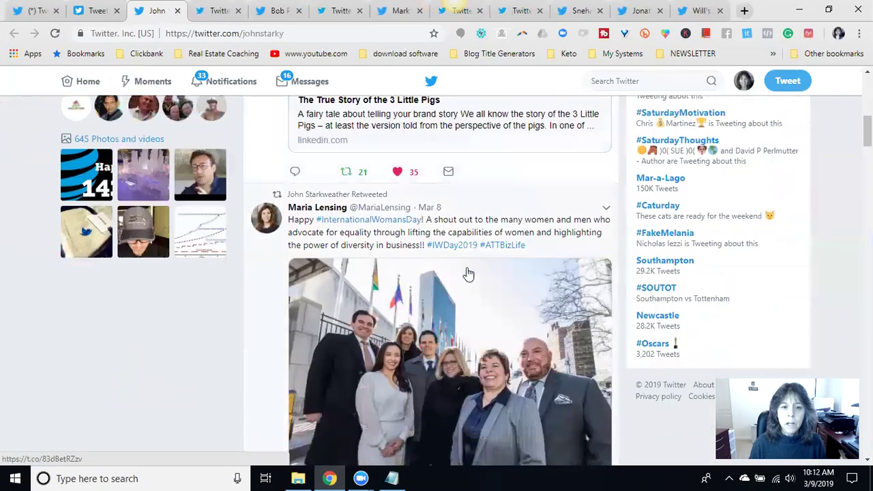
{"action": "scroll", "coordinate": [464, 260], "scroll_direction": "down", "scroll_amount": 6}
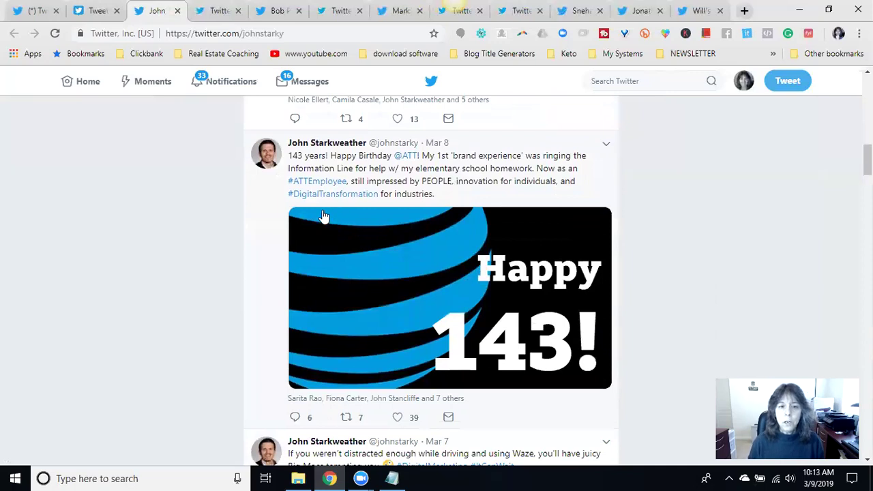
{"action": "scroll", "coordinate": [470, 230], "scroll_direction": "down", "scroll_amount": 2}
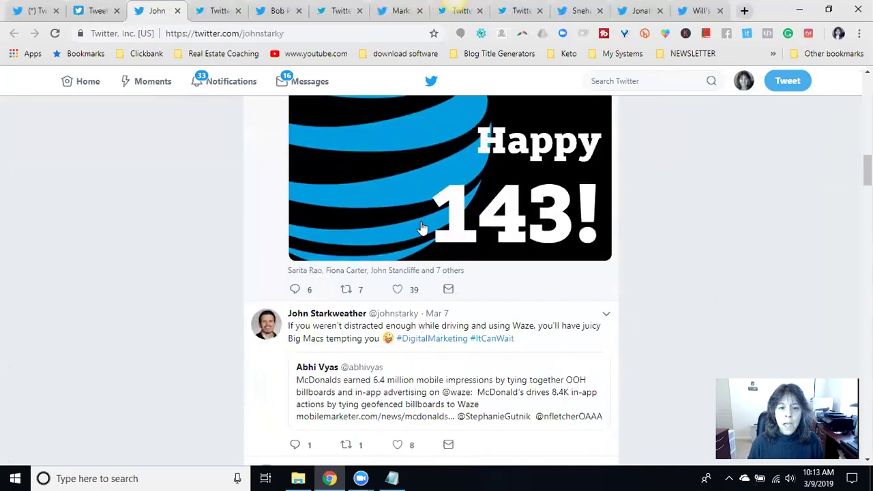
{"action": "scroll", "coordinate": [423, 229], "scroll_direction": "down", "scroll_amount": 2}
{"action": "scroll", "coordinate": [437, 302], "scroll_direction": "down", "scroll_amount": 2}
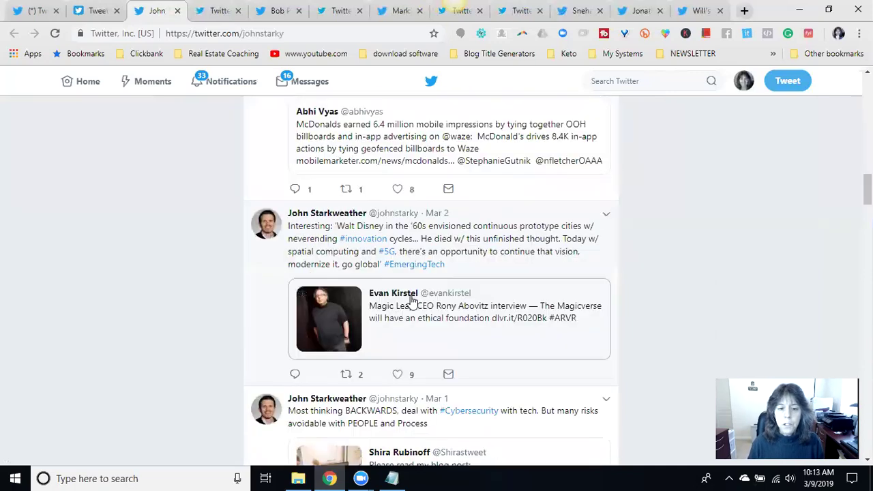
{"action": "scroll", "coordinate": [412, 300], "scroll_direction": "down", "scroll_amount": 6}
{"action": "scroll", "coordinate": [423, 240], "scroll_direction": "down", "scroll_amount": 3}
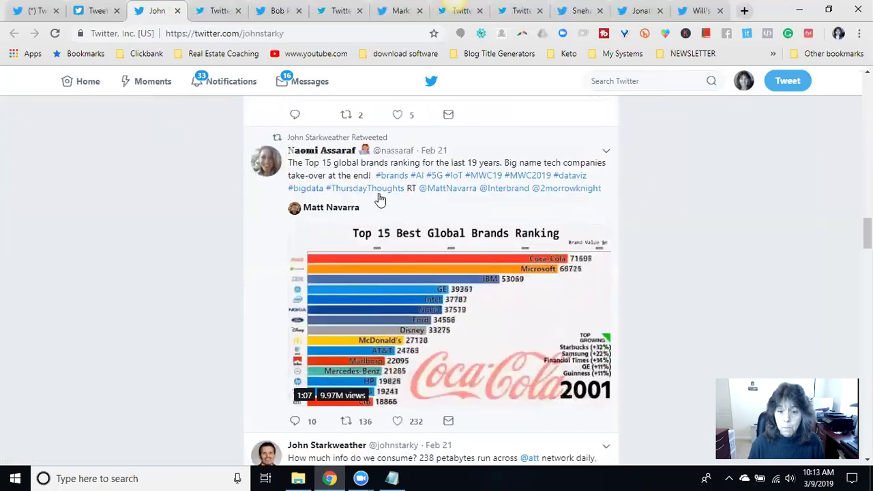
{"action": "scroll", "coordinate": [380, 199], "scroll_direction": "down", "scroll_amount": 3}
{"action": "scroll", "coordinate": [409, 234], "scroll_direction": "down", "scroll_amount": 4}
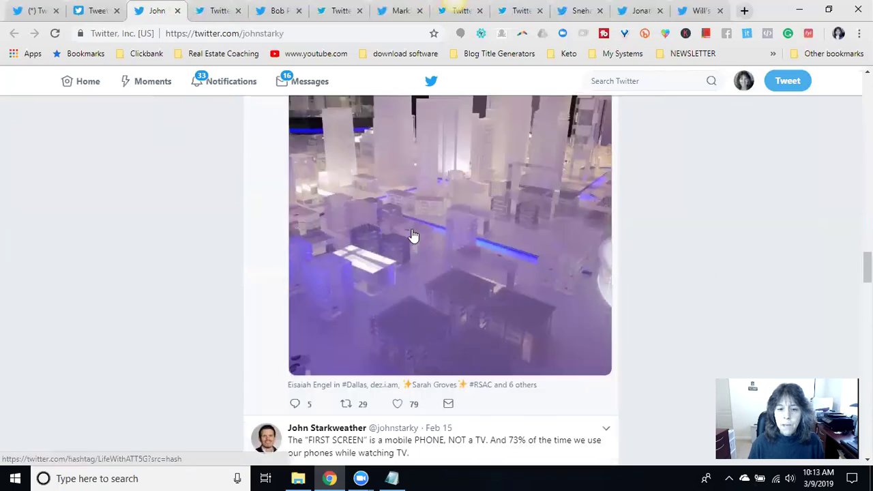
{"action": "scroll", "coordinate": [401, 249], "scroll_direction": "down", "scroll_amount": 1}
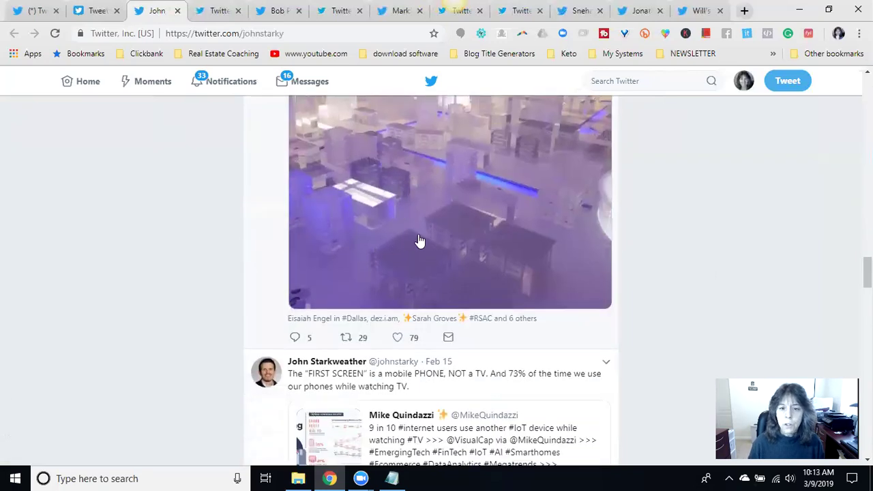
{"action": "scroll", "coordinate": [418, 244], "scroll_direction": "up", "scroll_amount": 15}
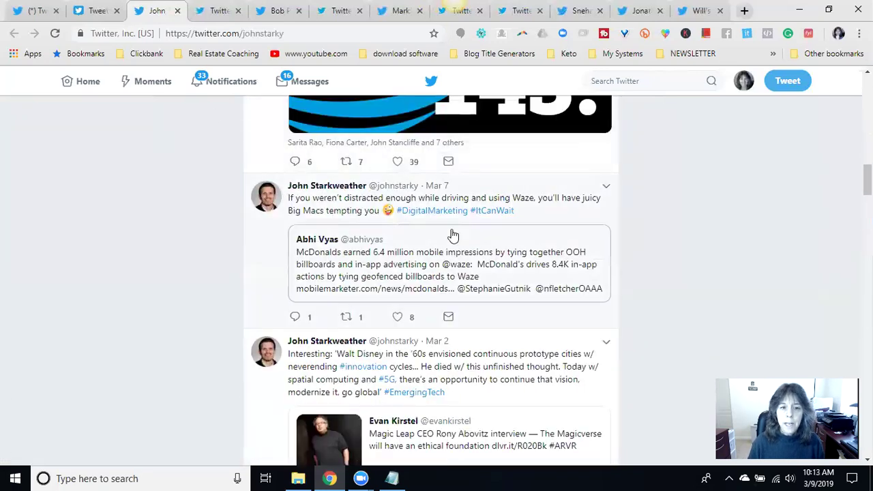
{"action": "left_click", "coordinate": [177, 12]}
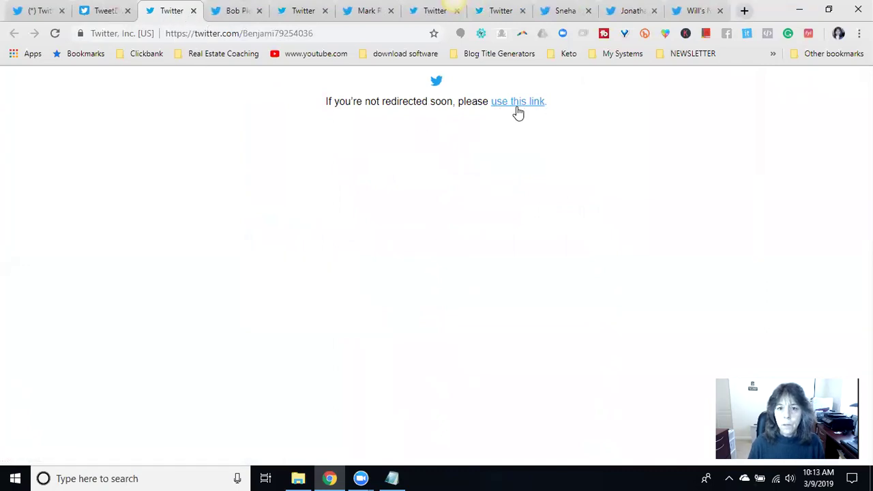
- Load the follower's profile via 'use this link', scroll through it, and close it without following
{"action": "left_click", "coordinate": [521, 107]}
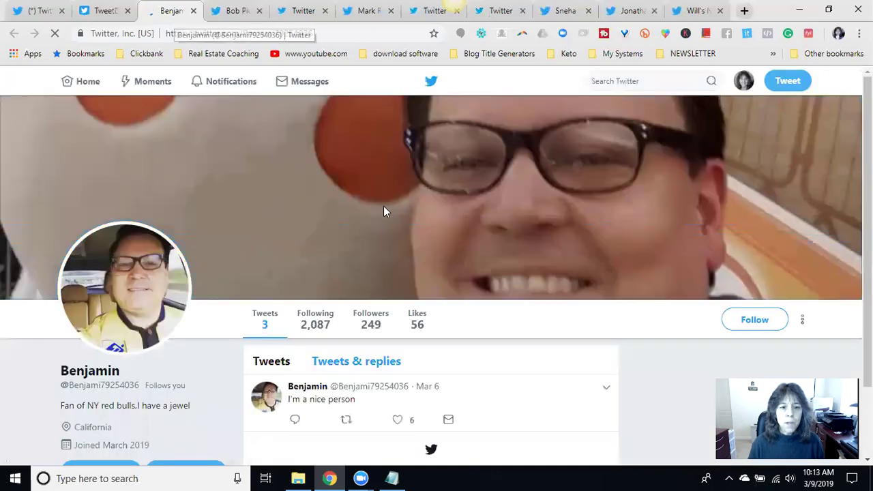
{"action": "scroll", "coordinate": [604, 235], "scroll_direction": "down", "scroll_amount": 1}
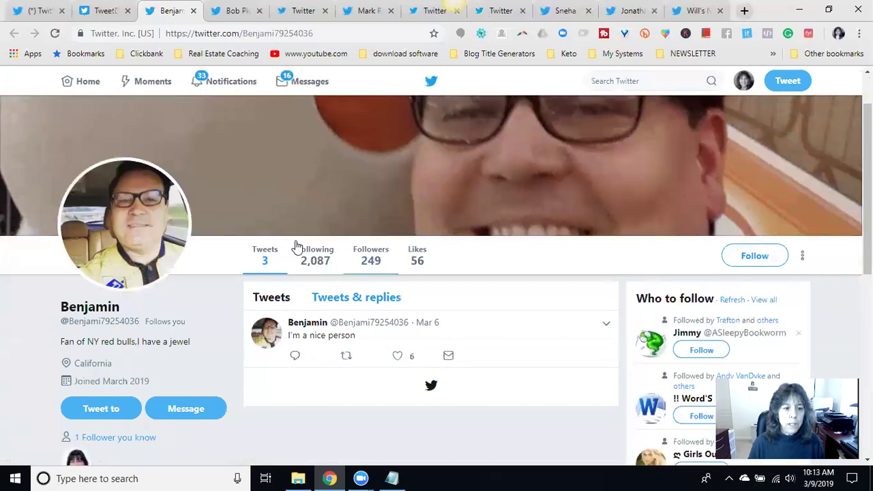
{"action": "scroll", "coordinate": [204, 243], "scroll_direction": "down", "scroll_amount": 2}
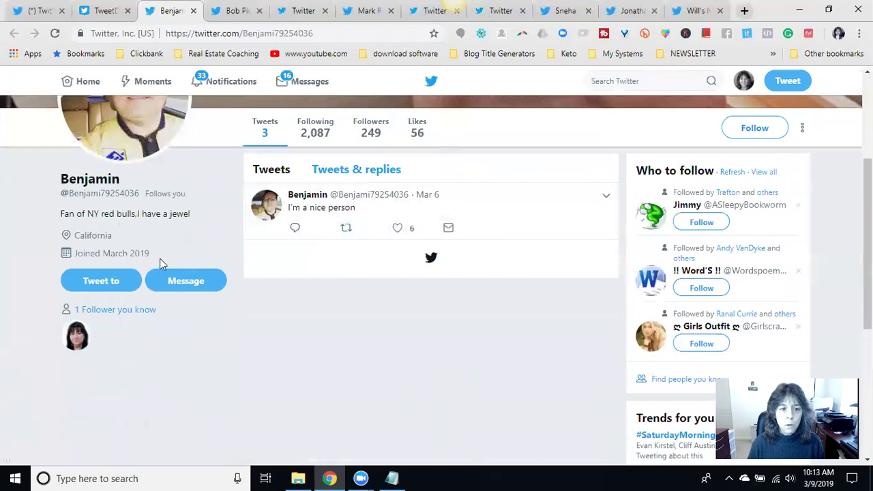
{"action": "scroll", "coordinate": [462, 268], "scroll_direction": "up", "scroll_amount": 2}
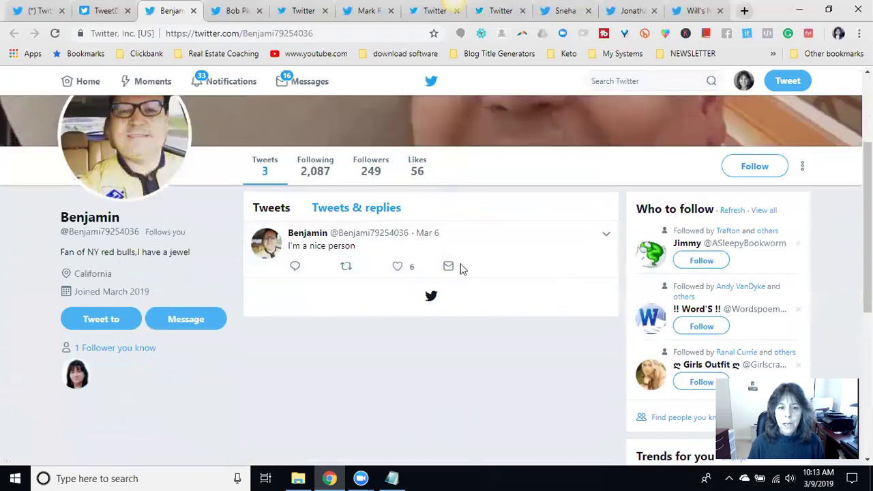
{"action": "scroll", "coordinate": [460, 277], "scroll_direction": "down", "scroll_amount": 2}
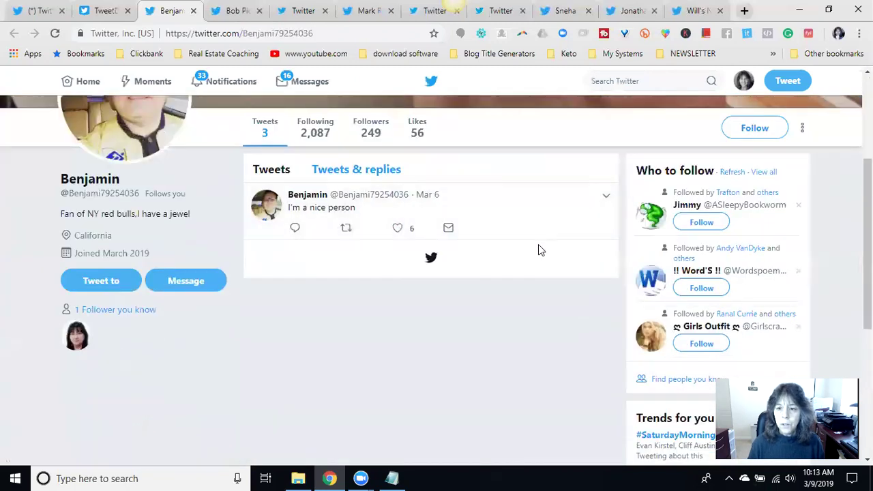
{"action": "scroll", "coordinate": [537, 248], "scroll_direction": "down", "scroll_amount": 4}
{"action": "scroll", "coordinate": [530, 251], "scroll_direction": "up", "scroll_amount": 7}
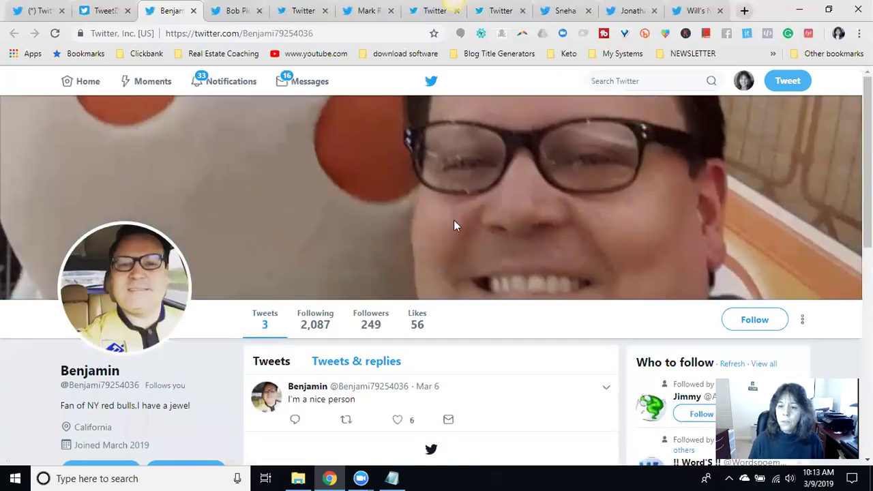
{"action": "left_click", "coordinate": [193, 11]}
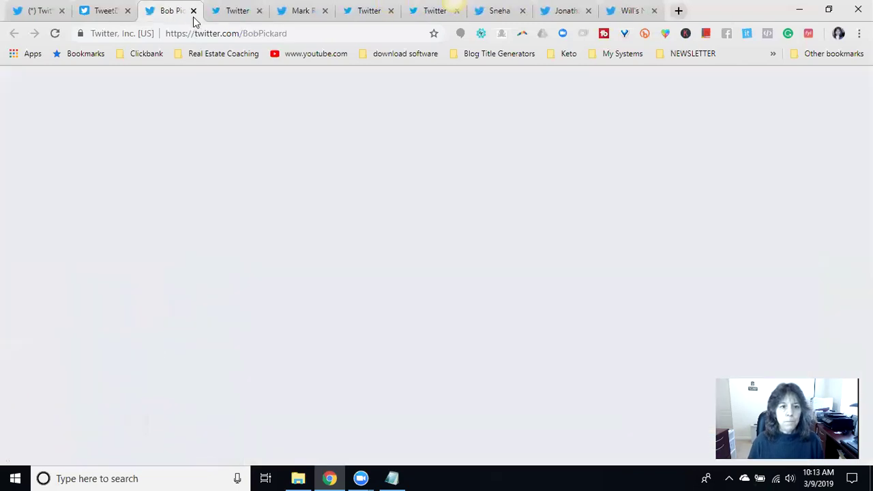
- Scroll through the 85.3K-follower account's timeline and follow it back
{"action": "scroll", "coordinate": [462, 196], "scroll_direction": "down", "scroll_amount": 1}
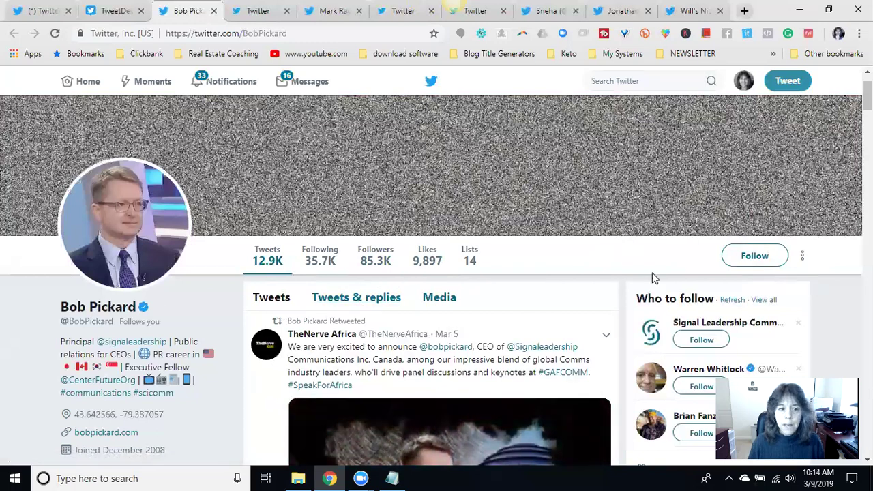
{"action": "scroll", "coordinate": [464, 263], "scroll_direction": "down", "scroll_amount": 1}
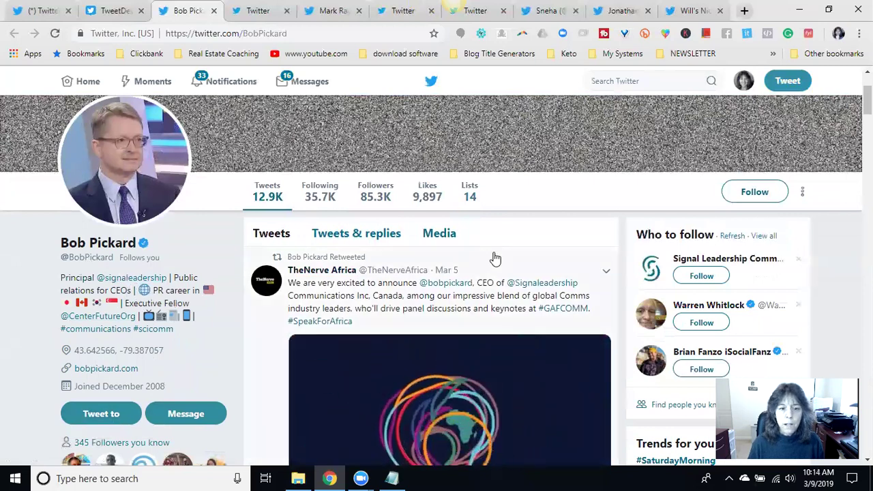
{"action": "scroll", "coordinate": [409, 205], "scroll_direction": "down", "scroll_amount": 2}
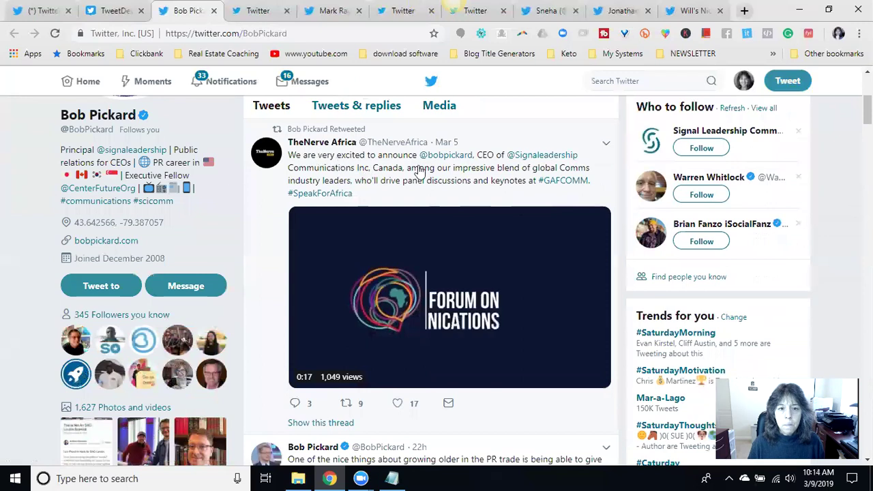
{"action": "scroll", "coordinate": [478, 174], "scroll_direction": "down", "scroll_amount": 3}
{"action": "scroll", "coordinate": [463, 177], "scroll_direction": "down", "scroll_amount": 2}
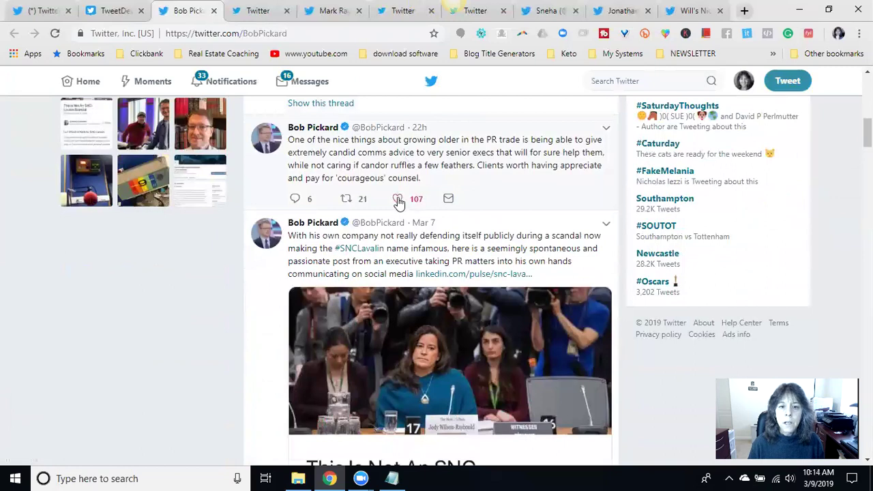
{"action": "scroll", "coordinate": [458, 198], "scroll_direction": "down", "scroll_amount": 2}
{"action": "scroll", "coordinate": [477, 183], "scroll_direction": "down", "scroll_amount": 8}
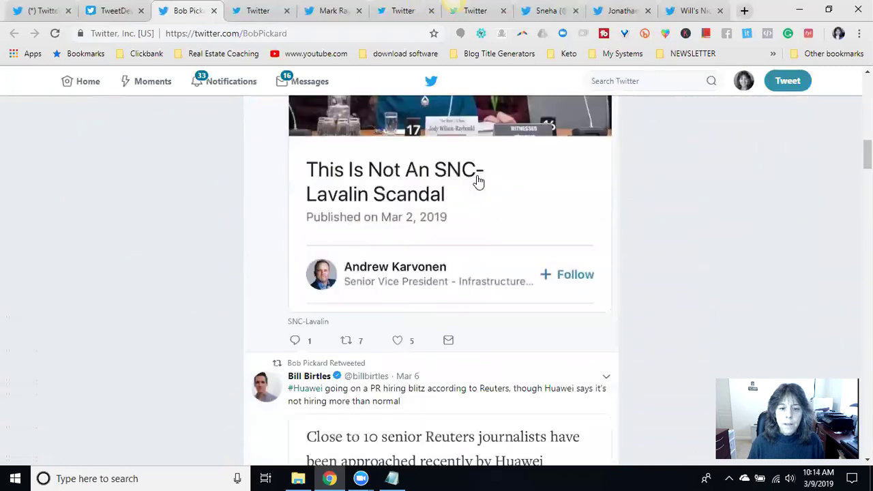
{"action": "scroll", "coordinate": [477, 199], "scroll_direction": "down", "scroll_amount": 4}
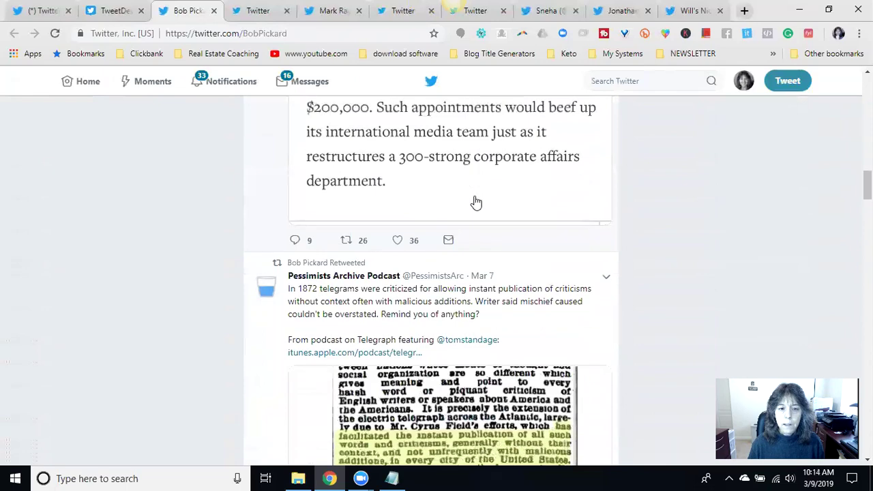
{"action": "scroll", "coordinate": [507, 220], "scroll_direction": "up", "scroll_amount": 15}
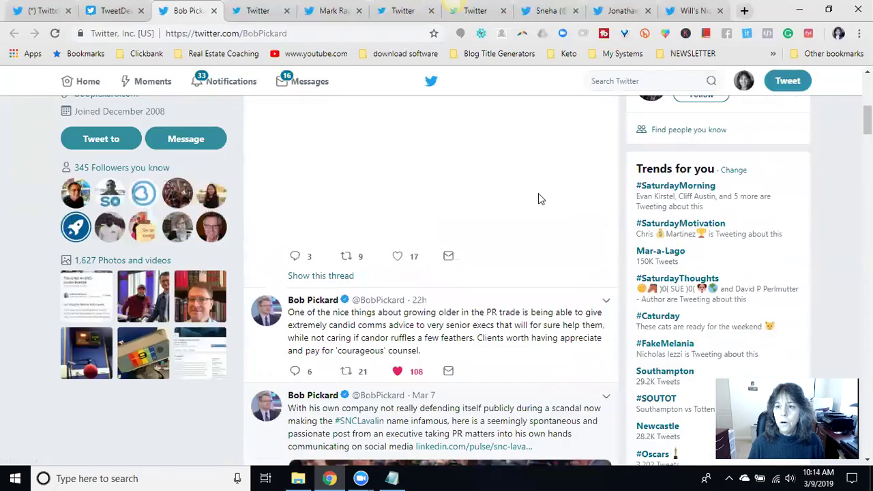
{"action": "left_click", "coordinate": [764, 325]}
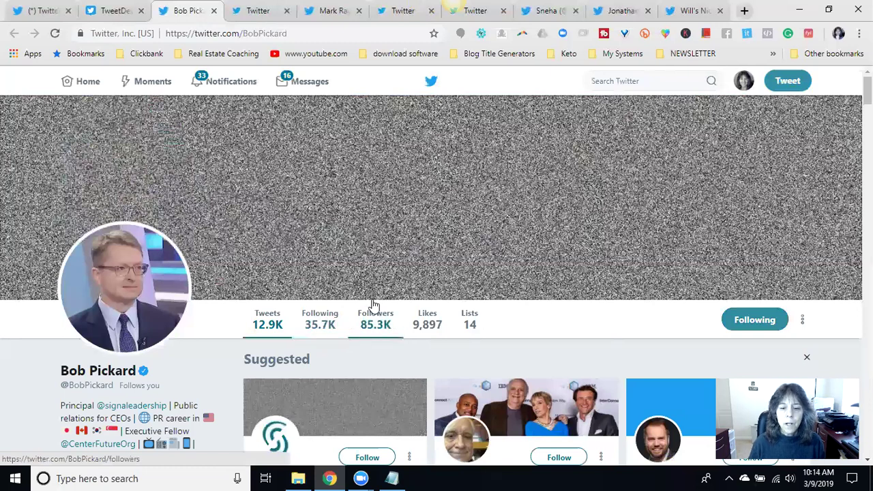
- Close the current profile tab, then like and retweet the next follower's GIFs tutorial tweet
{"action": "key", "text": "ctrl+w"}
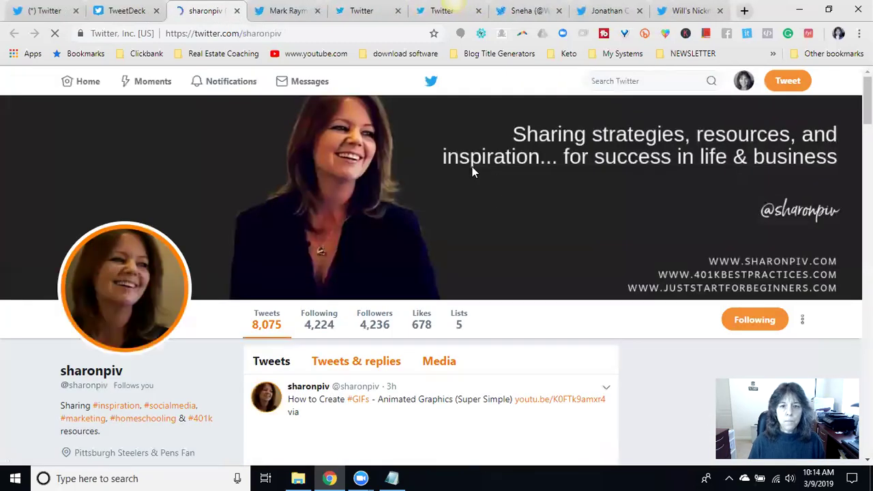
{"action": "scroll", "coordinate": [269, 249], "scroll_direction": "down", "scroll_amount": 1}
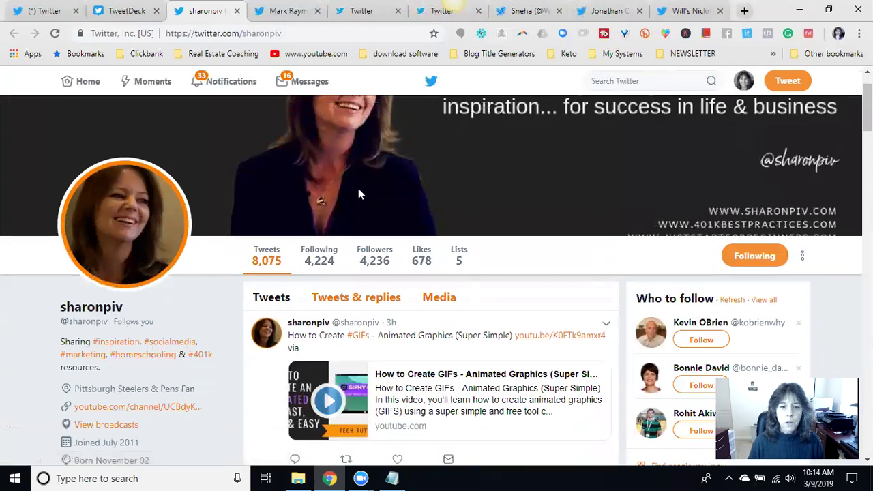
{"action": "scroll", "coordinate": [539, 214], "scroll_direction": "down", "scroll_amount": 1}
{"action": "scroll", "coordinate": [334, 235], "scroll_direction": "down", "scroll_amount": 1}
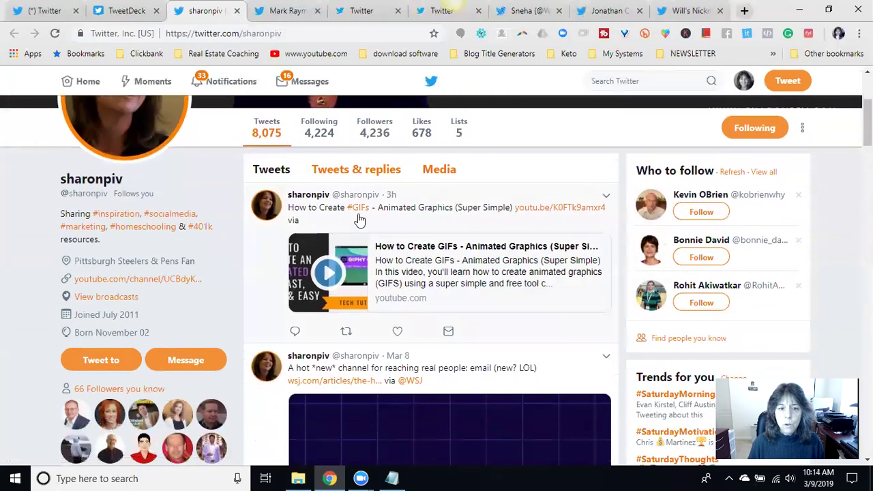
{"action": "left_click", "coordinate": [399, 332]}
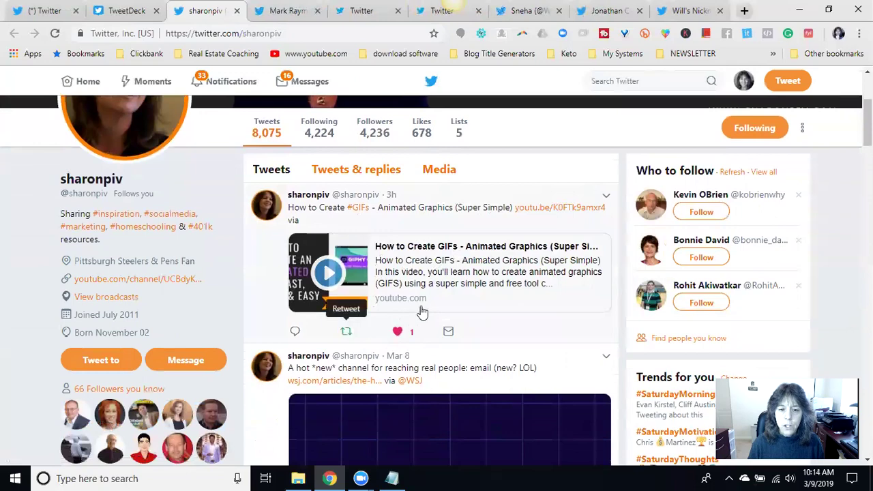
{"action": "left_click", "coordinate": [347, 331]}
{"action": "left_click", "coordinate": [571, 289]}
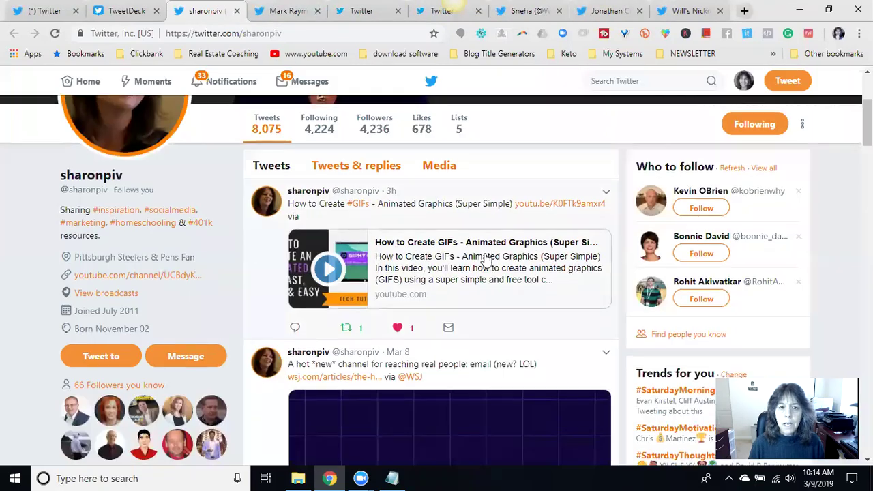
- Like and retweet the Facebook Remarketing pixel tweet
{"action": "scroll", "coordinate": [485, 256], "scroll_direction": "down", "scroll_amount": 6}
{"action": "scroll", "coordinate": [481, 259], "scroll_direction": "down", "scroll_amount": 2}
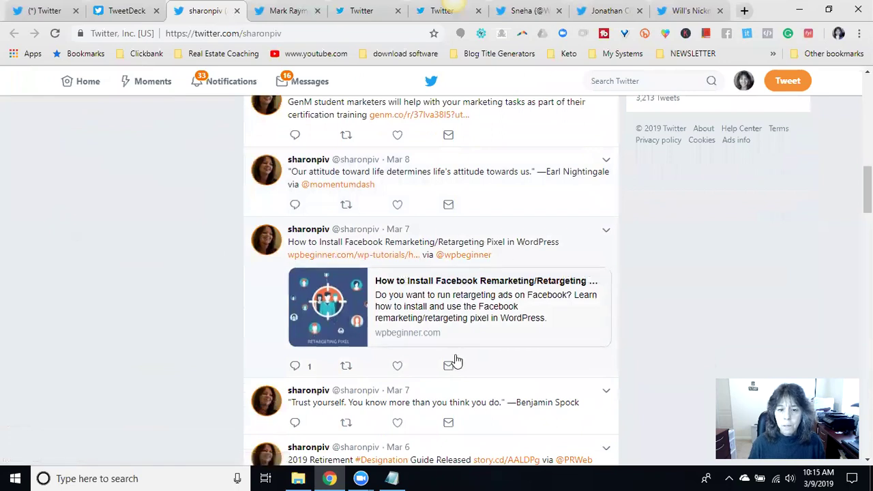
{"action": "left_click", "coordinate": [396, 367]}
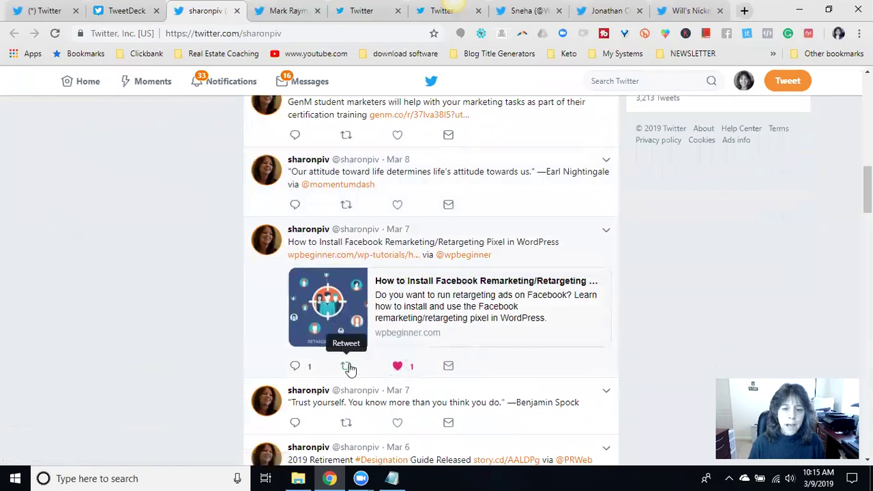
{"action": "left_click", "coordinate": [347, 366]}
{"action": "left_click", "coordinate": [600, 289]}
- Like and retweet the 'Trust yourself' quote tweet
{"action": "scroll", "coordinate": [452, 261], "scroll_direction": "down", "scroll_amount": 2}
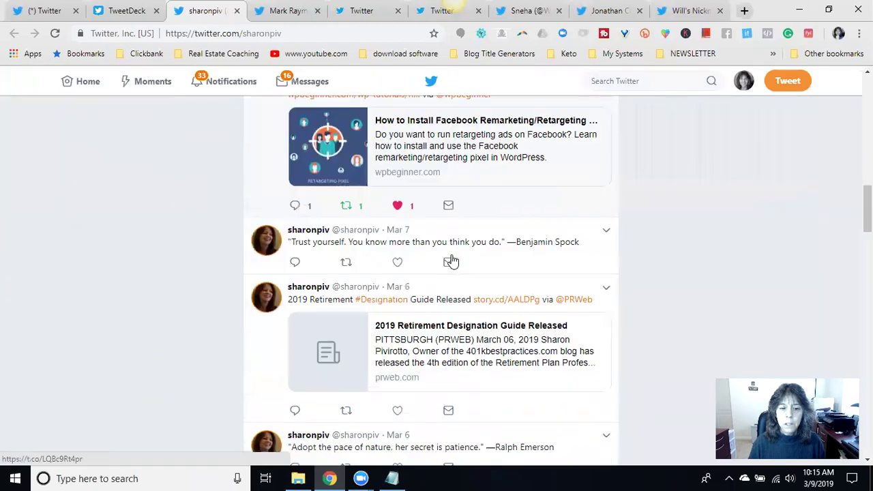
{"action": "scroll", "coordinate": [452, 261], "scroll_direction": "down", "scroll_amount": 1}
{"action": "left_click", "coordinate": [398, 168]}
{"action": "left_click", "coordinate": [346, 168]}
{"action": "left_click", "coordinate": [585, 281]}
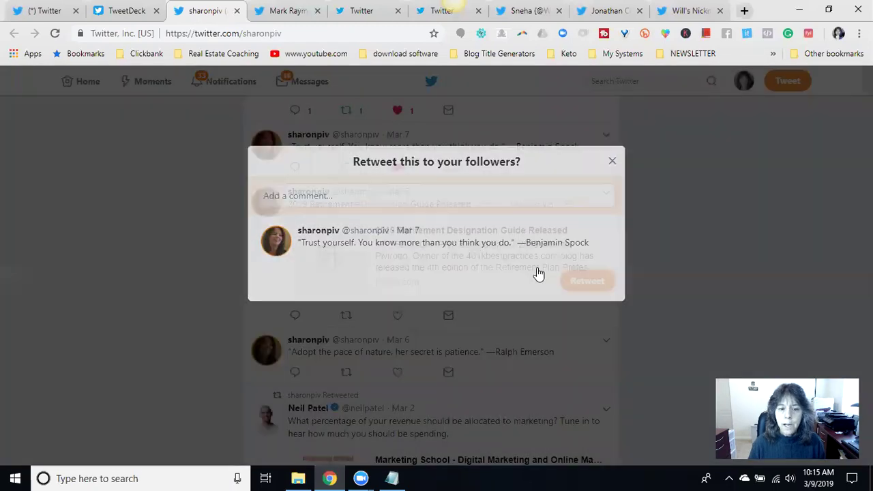
{"action": "scroll", "coordinate": [493, 273], "scroll_direction": "down", "scroll_amount": 3}
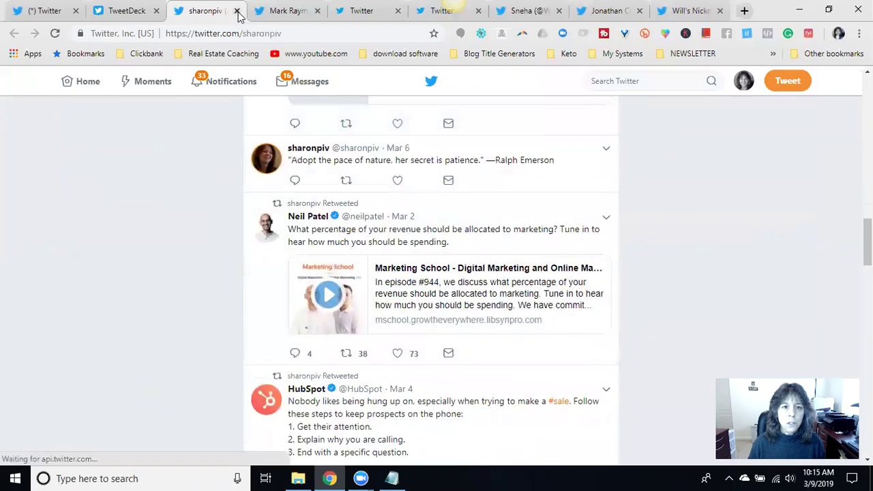
- Close the finished profile and the next one with no tweets, then load the following follower's profile
{"action": "left_click", "coordinate": [236, 10]}
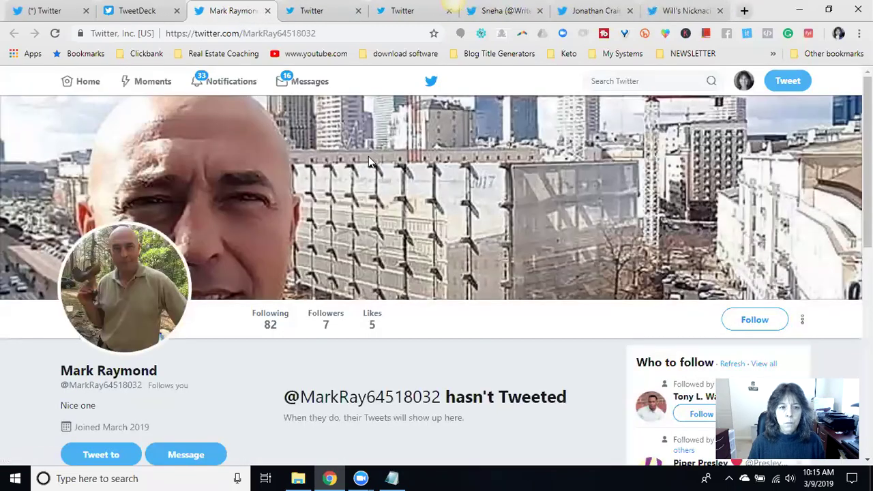
{"action": "scroll", "coordinate": [478, 182], "scroll_direction": "down", "scroll_amount": 2}
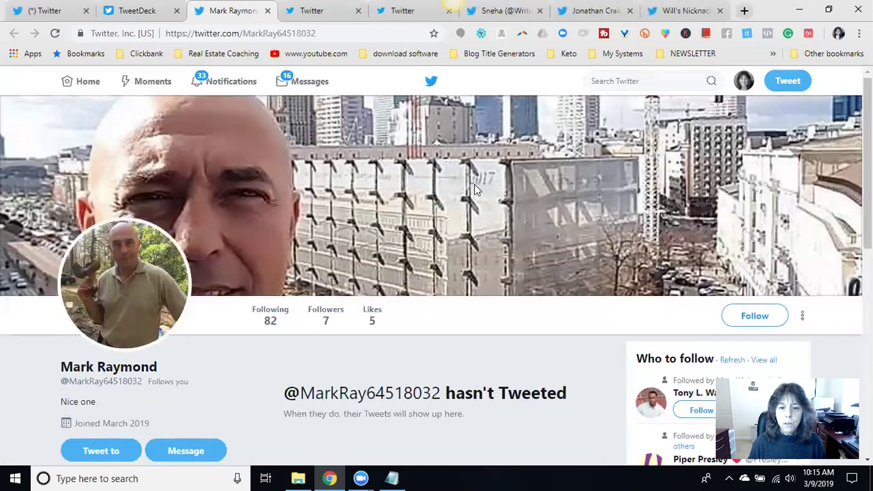
{"action": "scroll", "coordinate": [409, 205], "scroll_direction": "up", "scroll_amount": 2}
{"action": "scroll", "coordinate": [437, 218], "scroll_direction": "down", "scroll_amount": 2}
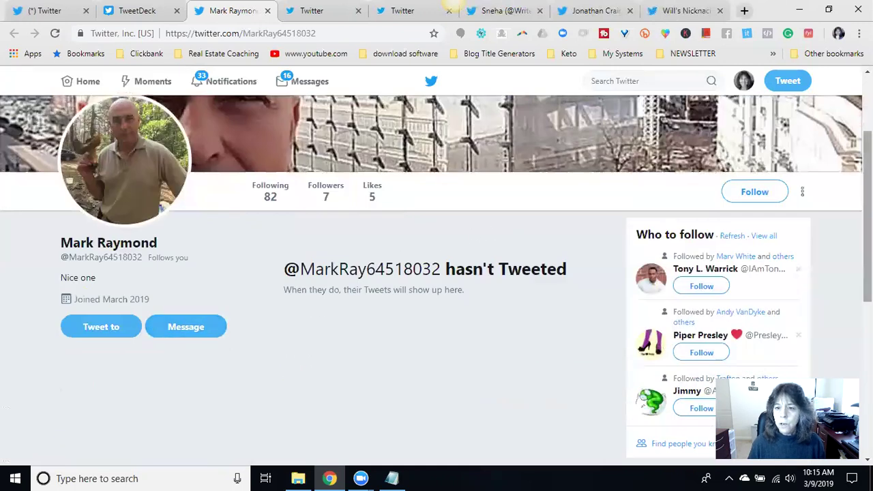
{"action": "left_click", "coordinate": [268, 11]}
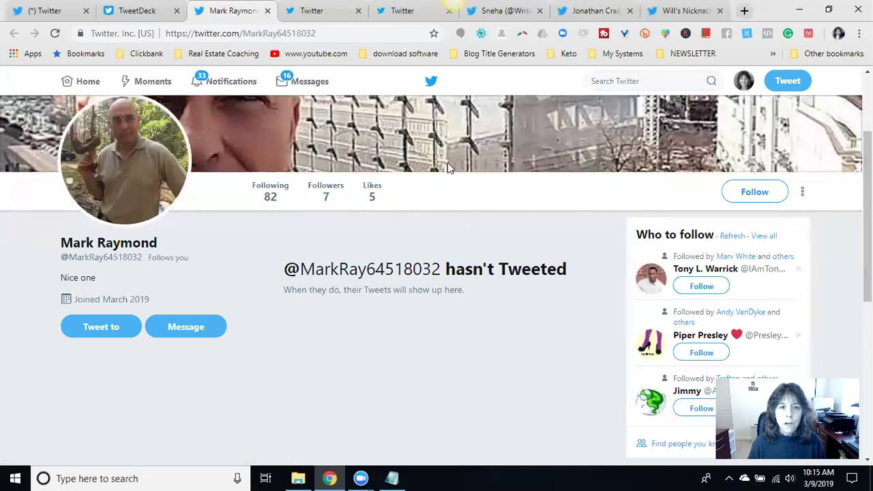
{"action": "left_click", "coordinate": [532, 103]}
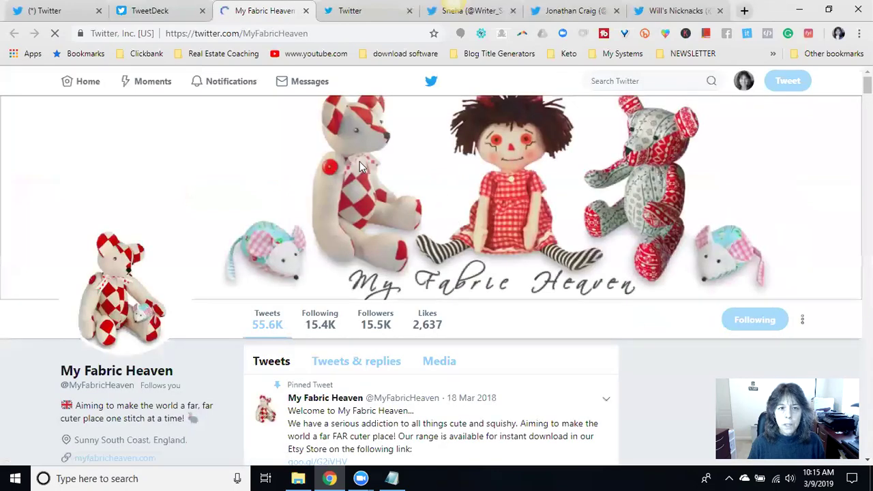
- Like and retweet the fabric-toy shop's teddy-bear GIF tweet
{"action": "scroll", "coordinate": [398, 279], "scroll_direction": "down", "scroll_amount": 1}
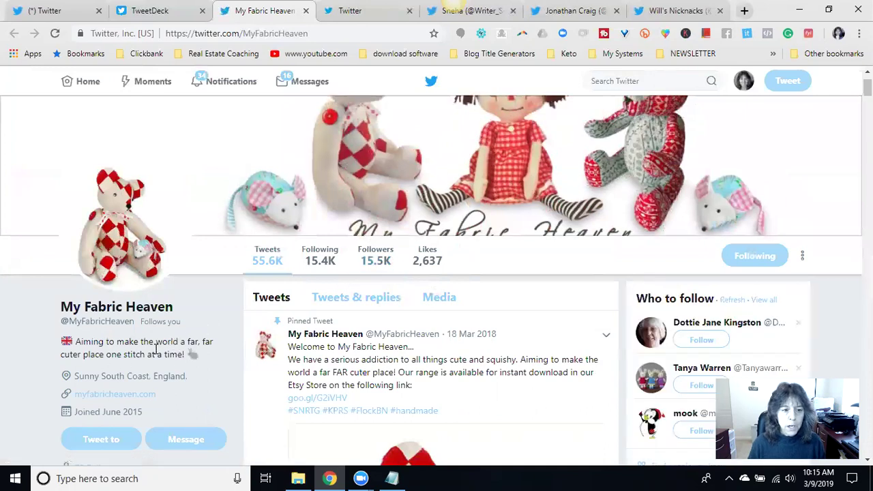
{"action": "scroll", "coordinate": [156, 349], "scroll_direction": "down", "scroll_amount": 2}
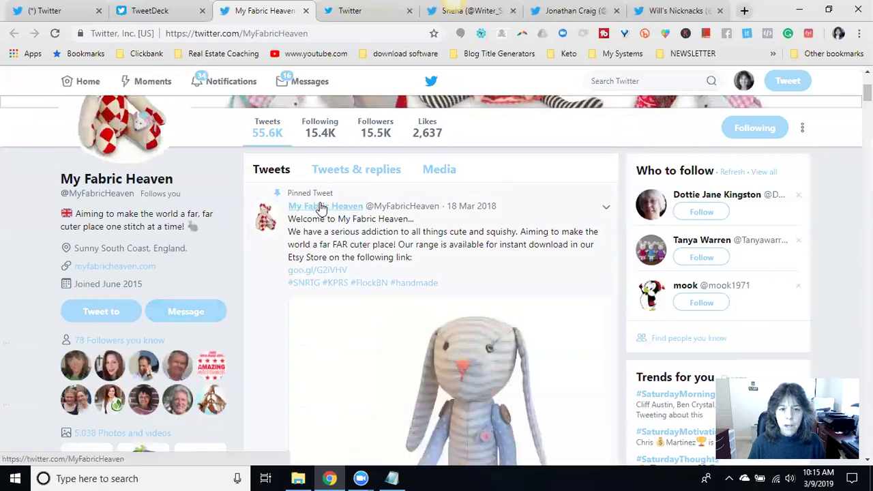
{"action": "scroll", "coordinate": [436, 204], "scroll_direction": "down", "scroll_amount": 5}
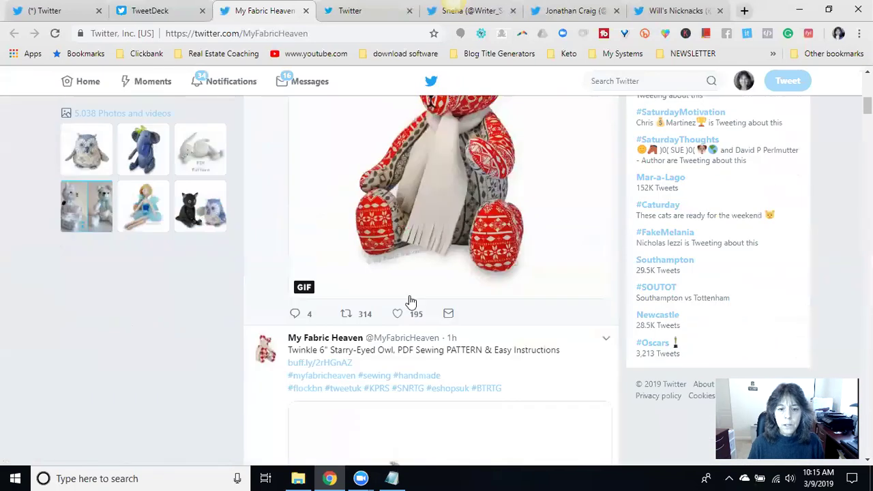
{"action": "left_click", "coordinate": [399, 313]}
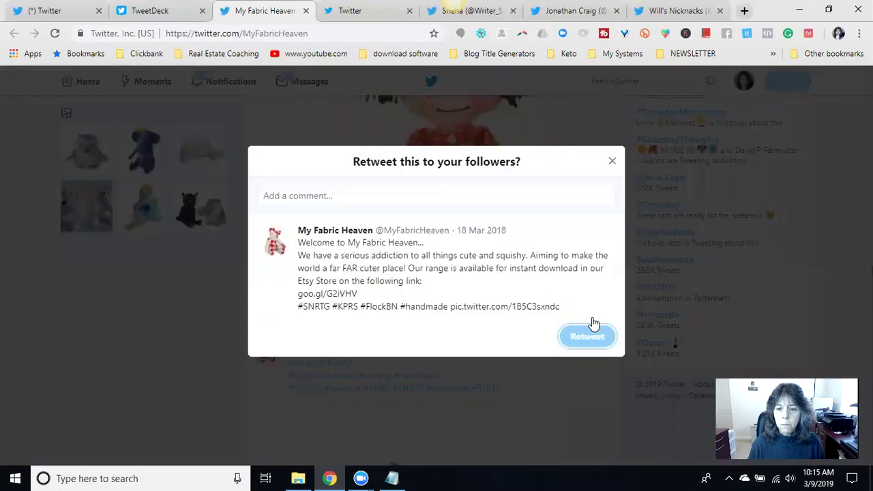
{"action": "left_click", "coordinate": [591, 329]}
- Like and retweet the Twinkle 6" Starry-Eyed Owl sewing pattern tweet
{"action": "scroll", "coordinate": [500, 233], "scroll_direction": "down", "scroll_amount": 3}
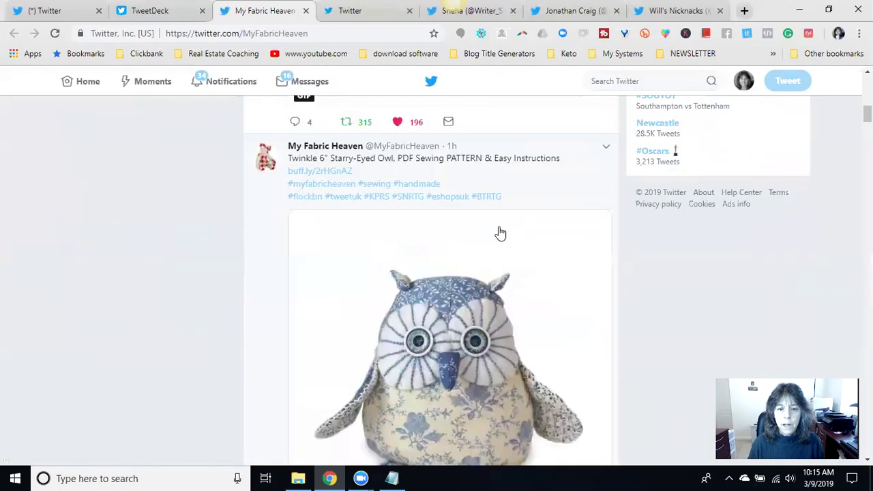
{"action": "scroll", "coordinate": [500, 233], "scroll_direction": "down", "scroll_amount": 1}
{"action": "scroll", "coordinate": [426, 219], "scroll_direction": "up", "scroll_amount": 1}
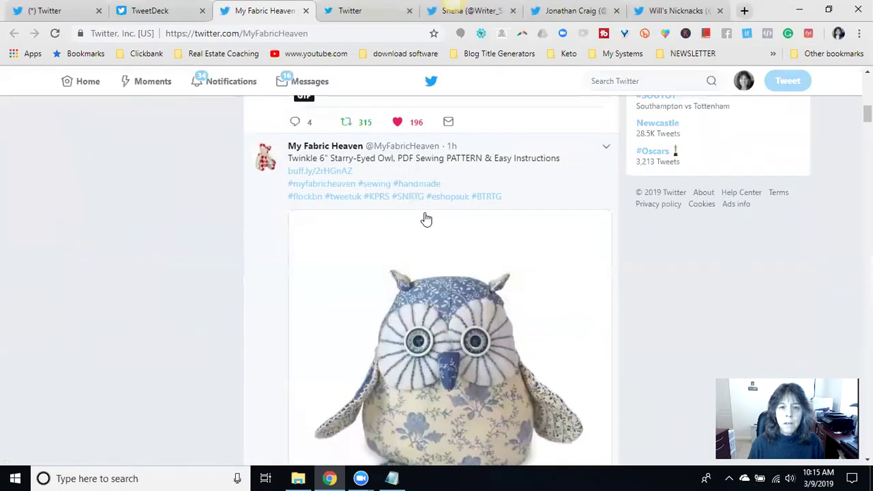
{"action": "scroll", "coordinate": [426, 219], "scroll_direction": "down", "scroll_amount": 5}
{"action": "left_click", "coordinate": [397, 234]}
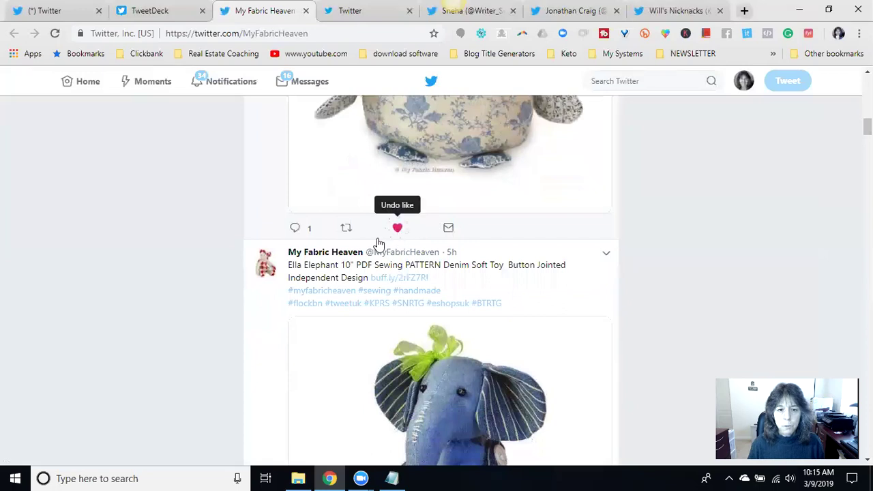
{"action": "left_click", "coordinate": [347, 228]}
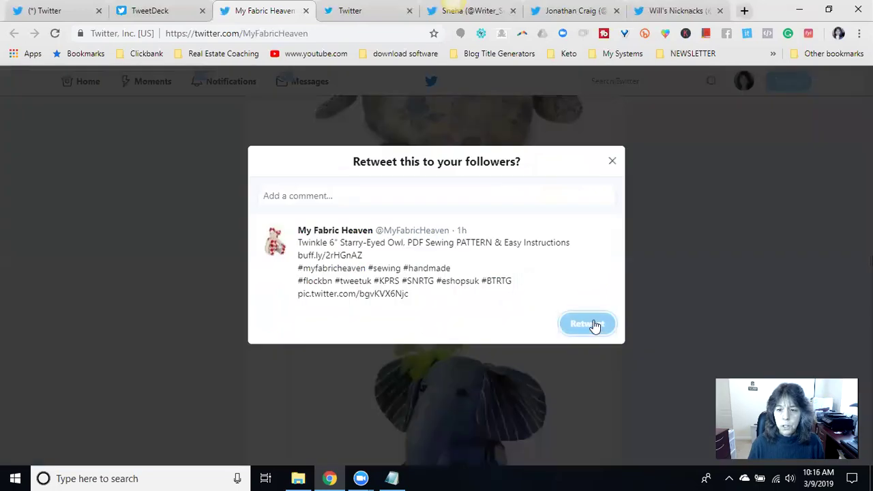
{"action": "left_click", "coordinate": [588, 324]}
{"action": "scroll", "coordinate": [610, 256], "scroll_direction": "up", "scroll_amount": 8}
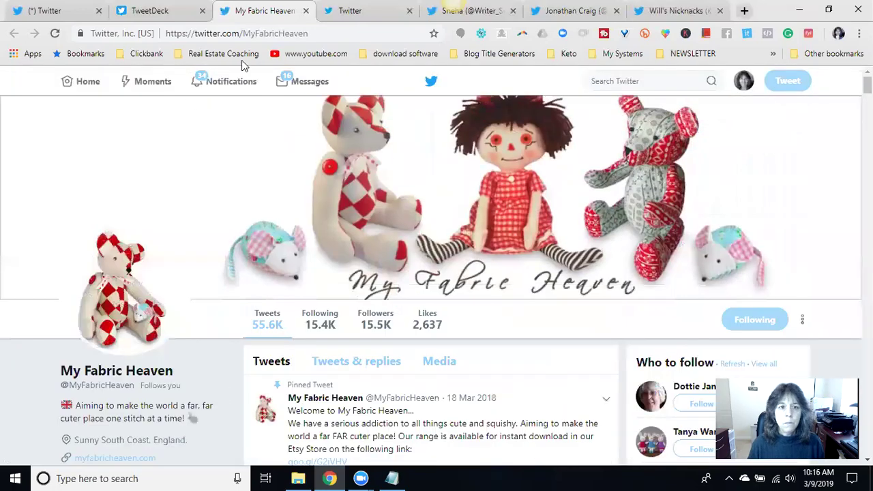
- Close the fabric shop's profile and load the leadership speaker's profile
{"action": "left_click", "coordinate": [306, 11]}
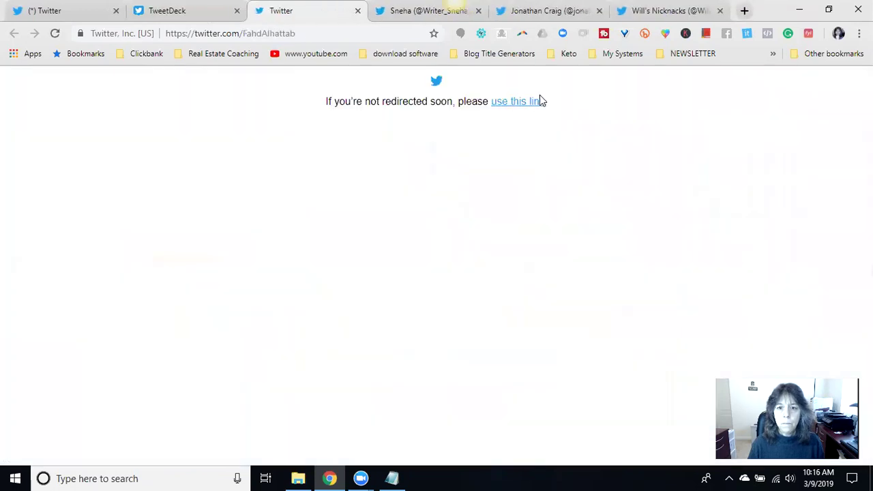
{"action": "left_click", "coordinate": [529, 111]}
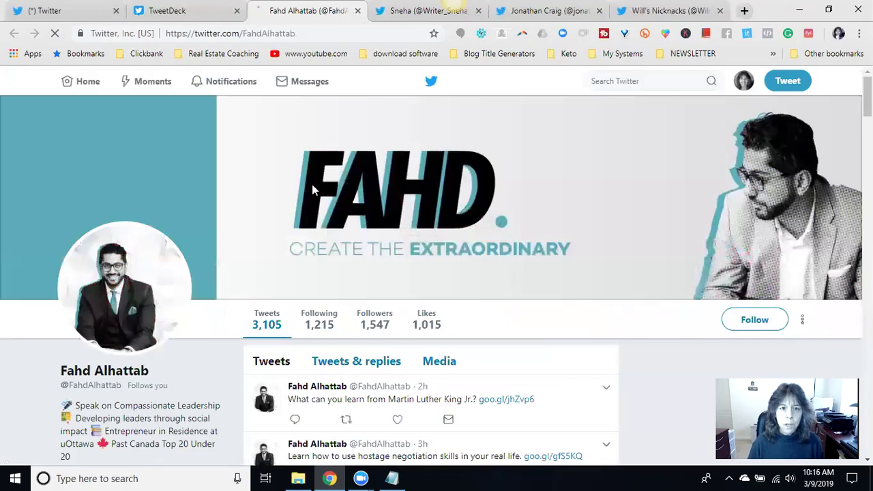
{"action": "scroll", "coordinate": [320, 211], "scroll_direction": "down", "scroll_amount": 1}
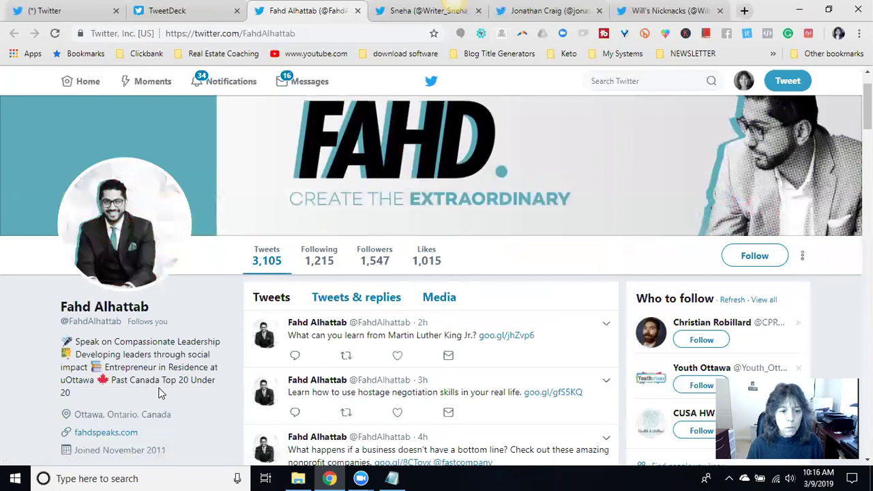
{"action": "scroll", "coordinate": [266, 306], "scroll_direction": "down", "scroll_amount": 1}
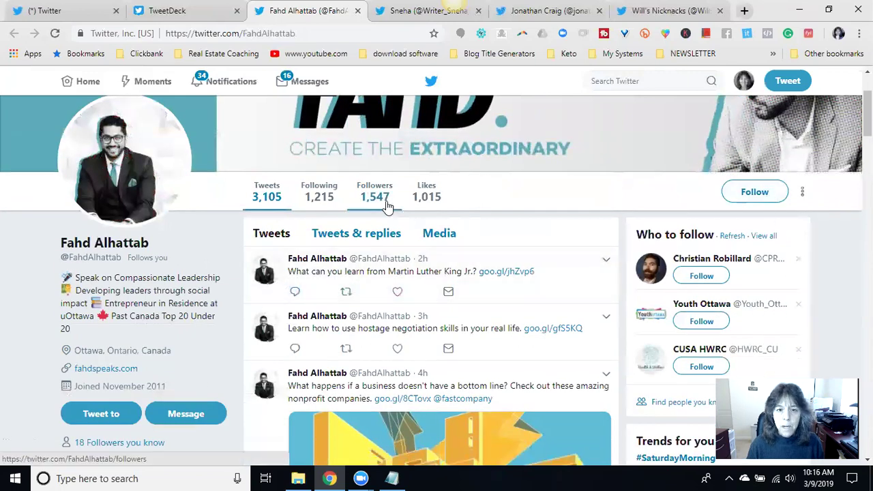
- Follow the leadership speaker back, look through his tweets, then close his profile
{"action": "left_click", "coordinate": [744, 193]}
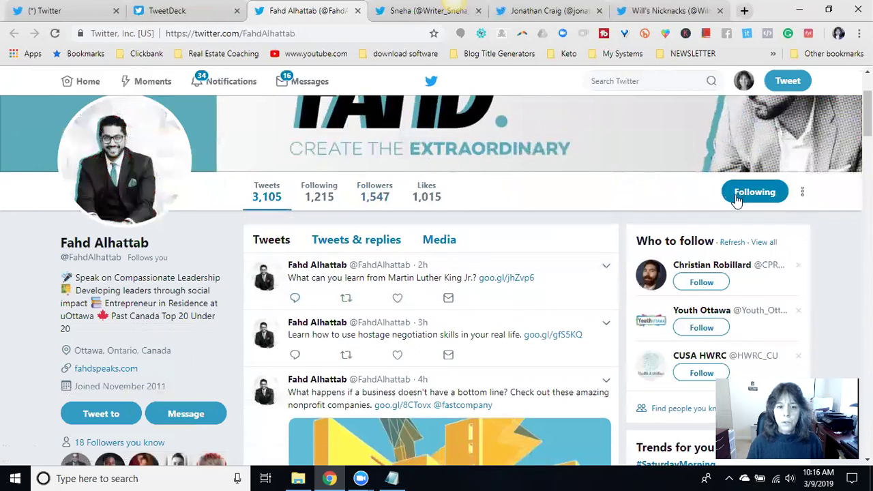
{"action": "scroll", "coordinate": [305, 213], "scroll_direction": "down", "scroll_amount": 5}
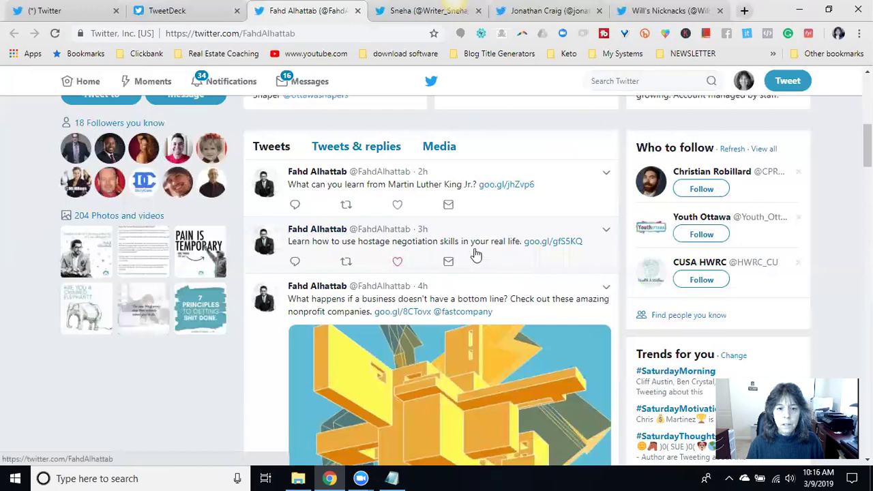
{"action": "scroll", "coordinate": [474, 250], "scroll_direction": "down", "scroll_amount": 4}
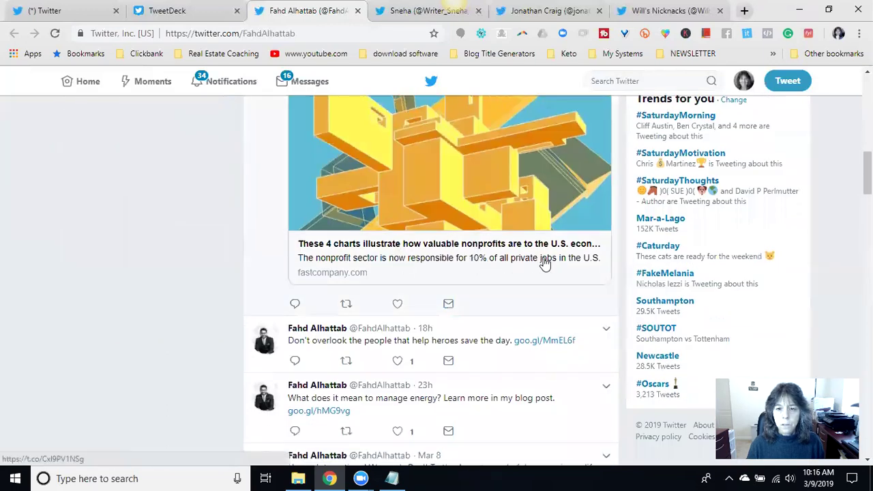
{"action": "scroll", "coordinate": [458, 266], "scroll_direction": "down", "scroll_amount": 1}
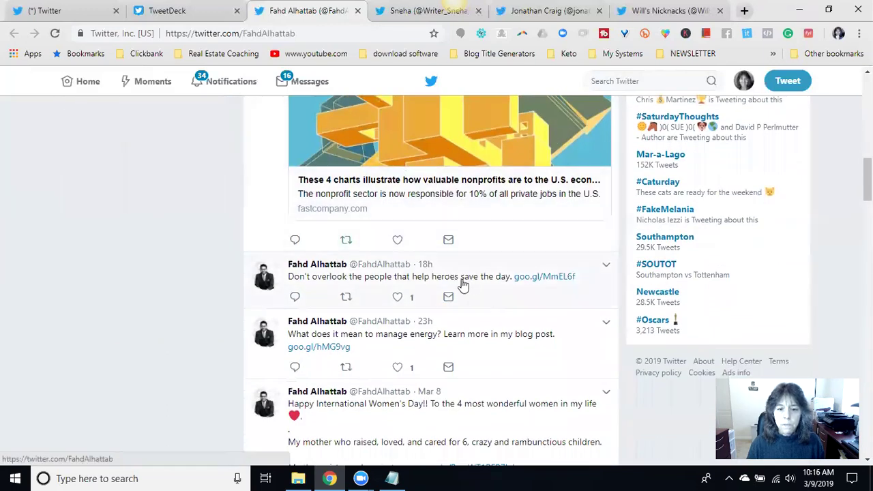
{"action": "left_click", "coordinate": [356, 12]}
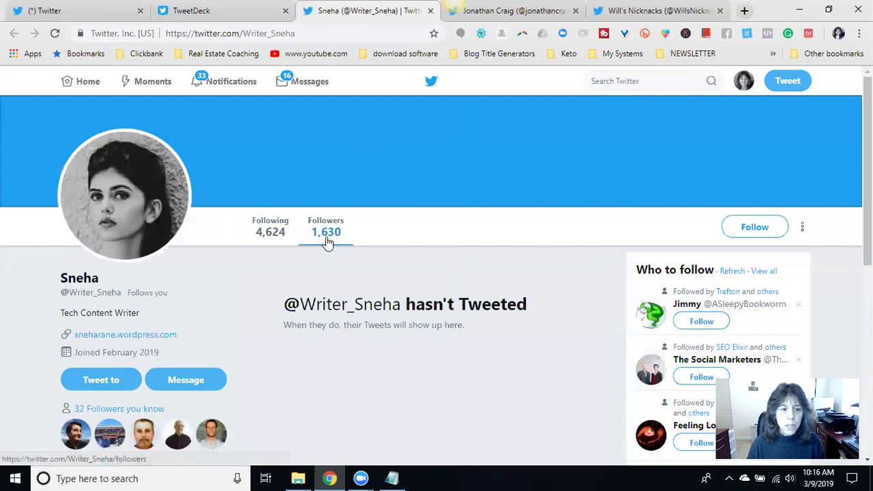
- Close the tech writer's profile and follow the TV producer back
{"action": "scroll", "coordinate": [406, 280], "scroll_direction": "down", "scroll_amount": 3}
{"action": "scroll", "coordinate": [437, 297], "scroll_direction": "up", "scroll_amount": 3}
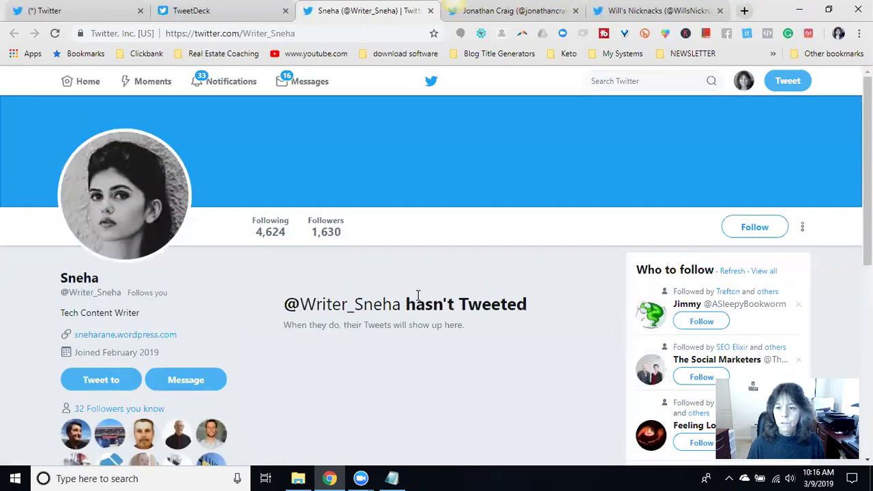
{"action": "left_click", "coordinate": [430, 11]}
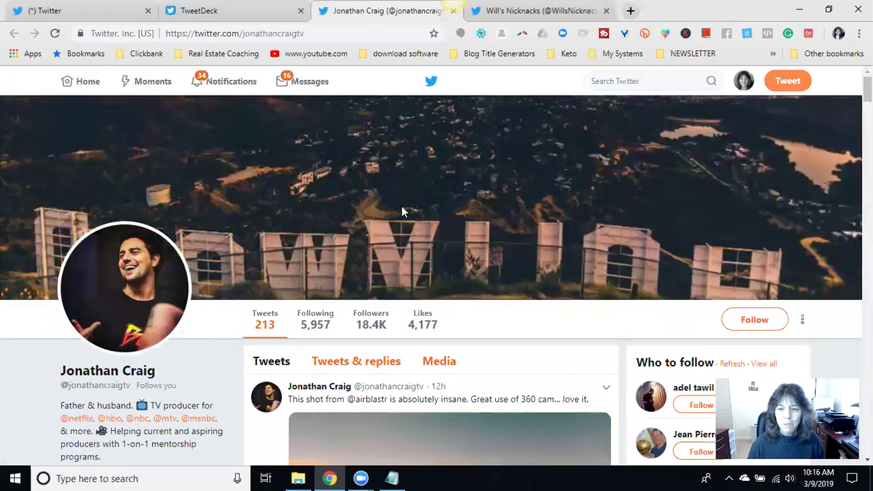
{"action": "scroll", "coordinate": [426, 272], "scroll_direction": "down", "scroll_amount": 1}
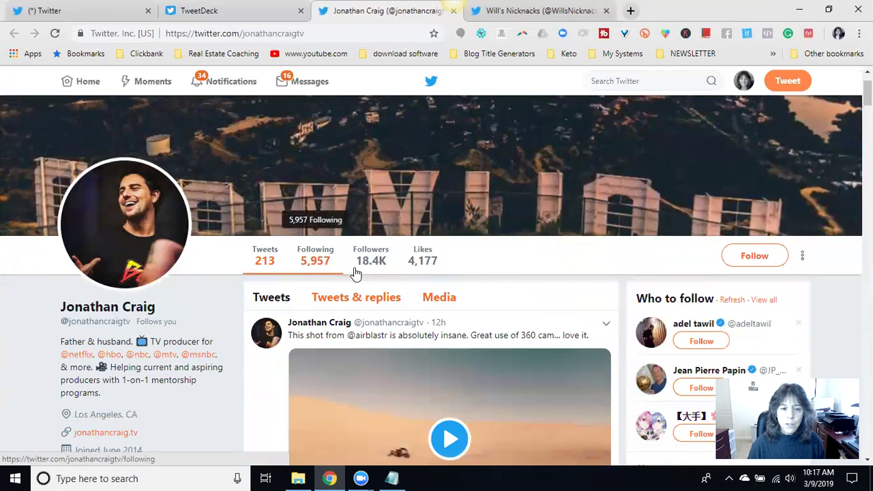
{"action": "scroll", "coordinate": [322, 273], "scroll_direction": "down", "scroll_amount": 1}
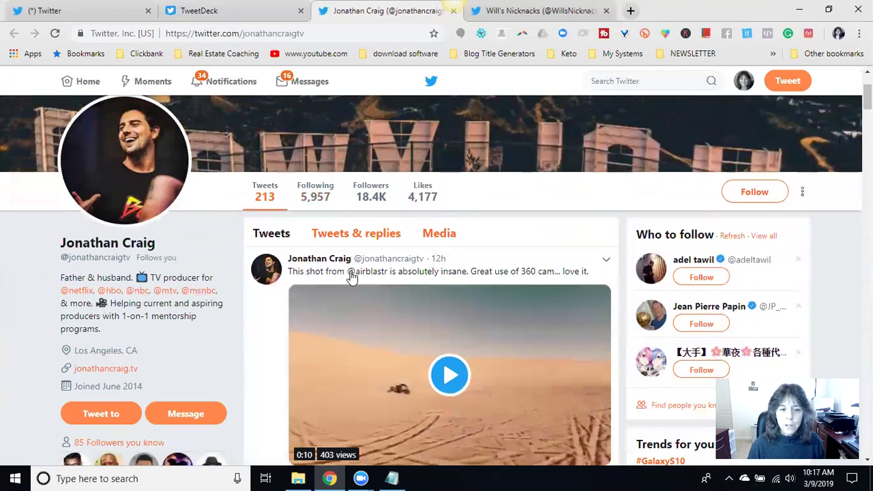
{"action": "scroll", "coordinate": [474, 273], "scroll_direction": "down", "scroll_amount": 7}
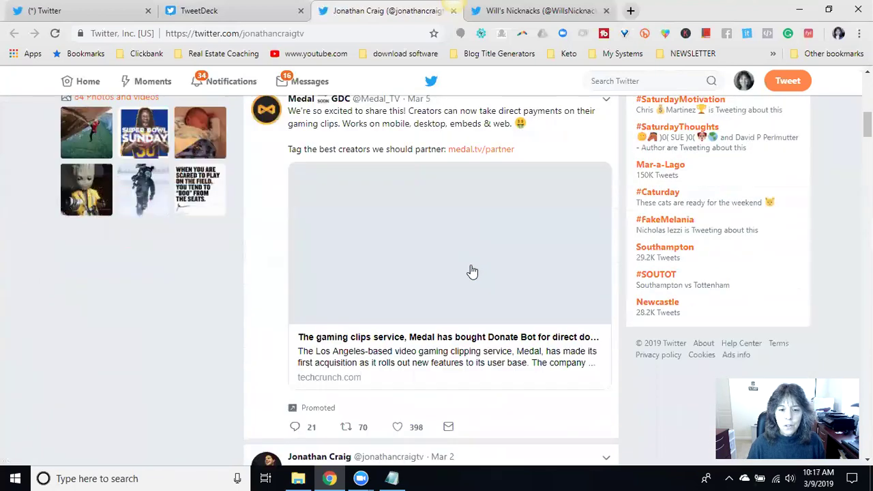
{"action": "scroll", "coordinate": [742, 189], "scroll_direction": "up", "scroll_amount": 7}
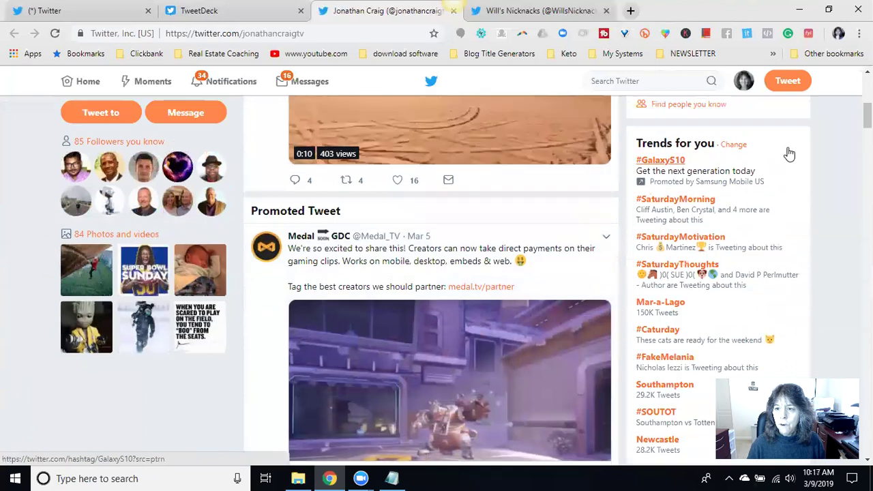
{"action": "left_click", "coordinate": [755, 128]}
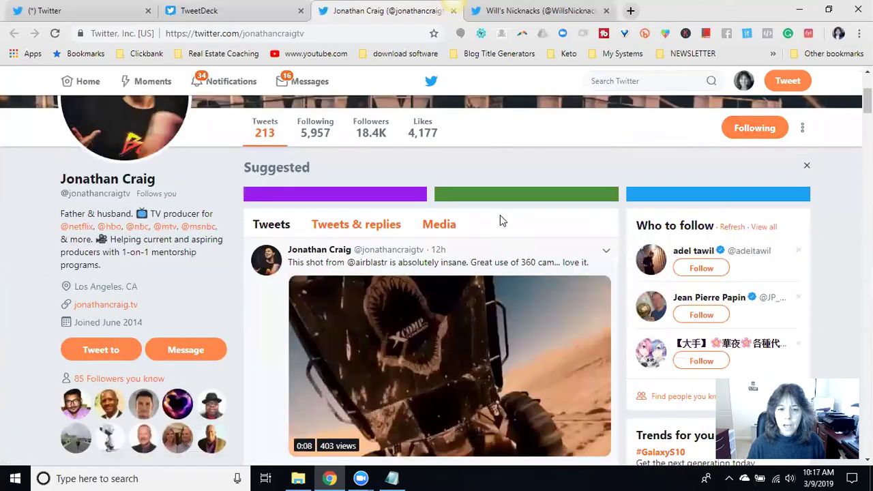
- Like and retweet the TV producer's pinned 360 video tweet
{"action": "scroll", "coordinate": [463, 216], "scroll_direction": "down", "scroll_amount": 3}
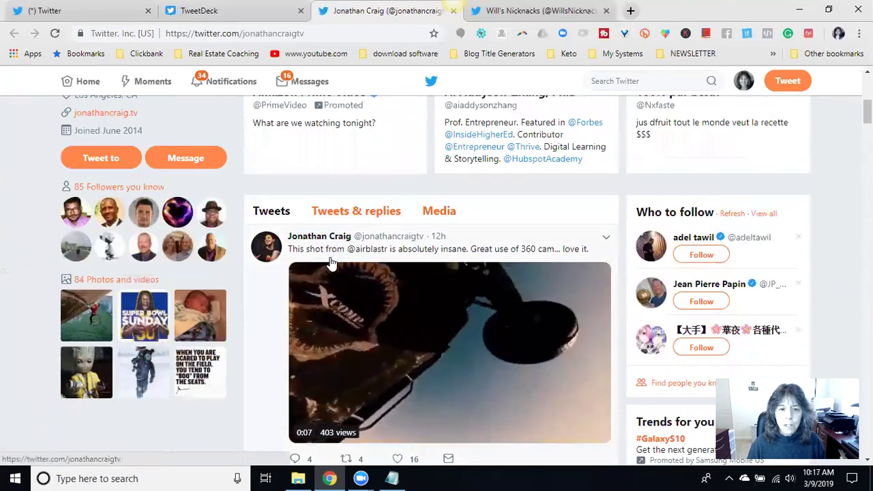
{"action": "scroll", "coordinate": [492, 270], "scroll_direction": "down", "scroll_amount": 2}
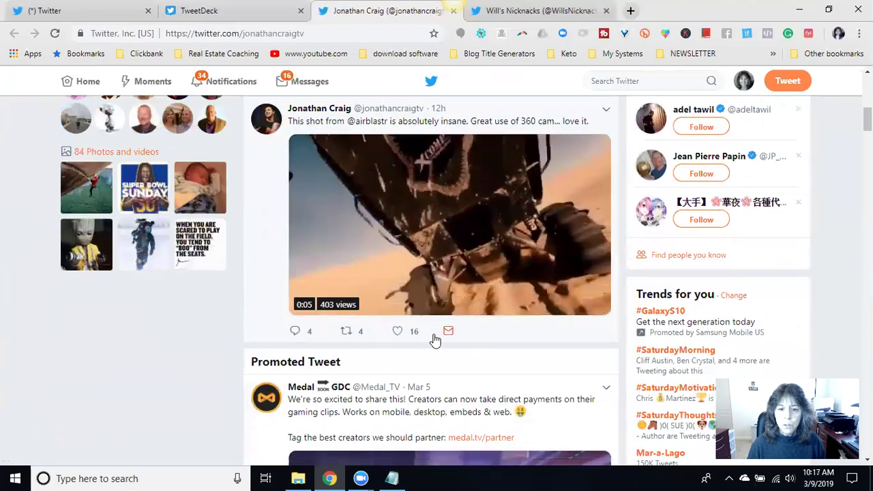
{"action": "left_click", "coordinate": [398, 332]}
{"action": "left_click", "coordinate": [346, 332]}
{"action": "left_click", "coordinate": [588, 281]}
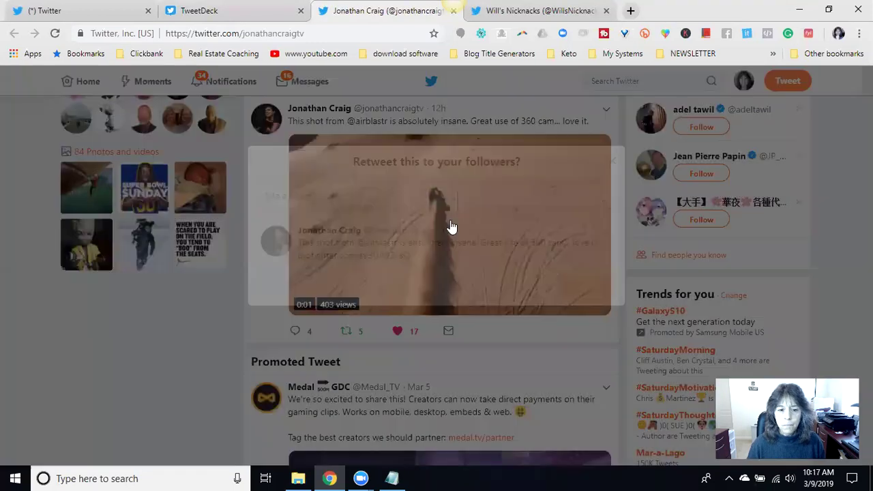
- Like and retweet the Free Solo climbing tweet, then close the producer's profile
{"action": "scroll", "coordinate": [433, 228], "scroll_direction": "down", "scroll_amount": 3}
{"action": "scroll", "coordinate": [436, 222], "scroll_direction": "down", "scroll_amount": 5}
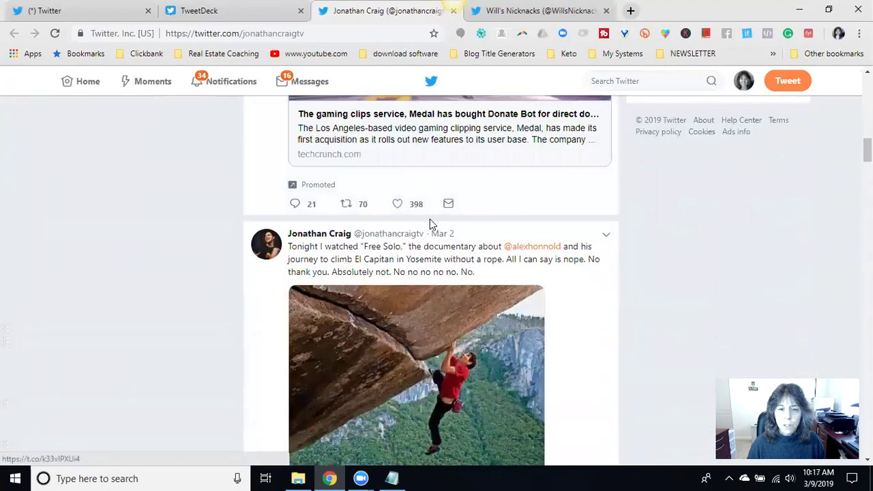
{"action": "scroll", "coordinate": [460, 214], "scroll_direction": "down", "scroll_amount": 2}
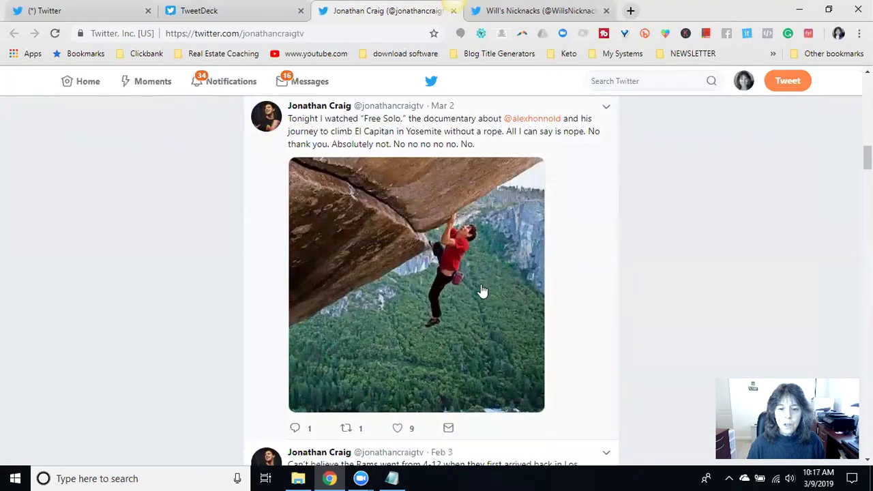
{"action": "scroll", "coordinate": [483, 291], "scroll_direction": "down", "scroll_amount": 1}
{"action": "left_click", "coordinate": [398, 364]}
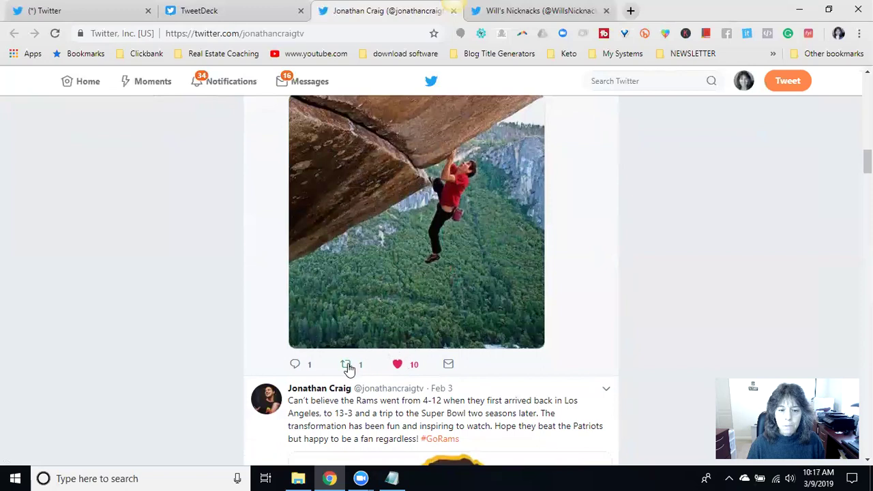
{"action": "left_click", "coordinate": [347, 366]}
{"action": "left_click", "coordinate": [596, 301]}
{"action": "scroll", "coordinate": [498, 248], "scroll_direction": "down", "scroll_amount": 6}
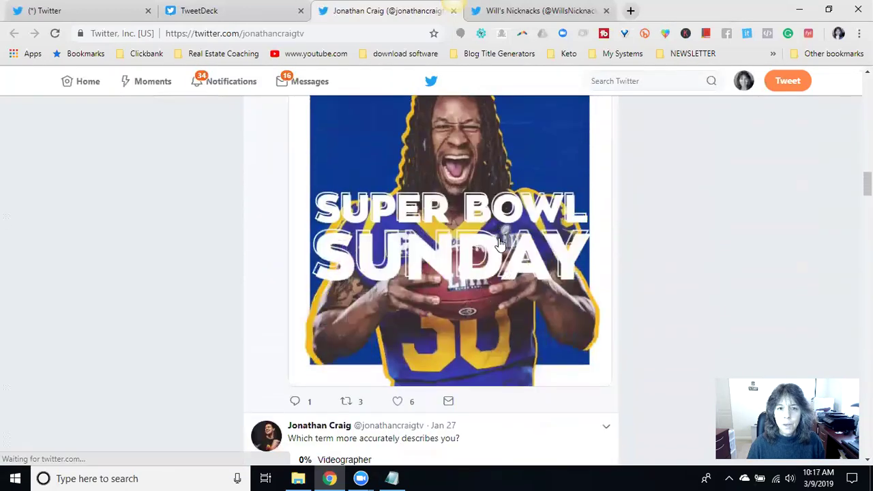
{"action": "left_click", "coordinate": [454, 11]}
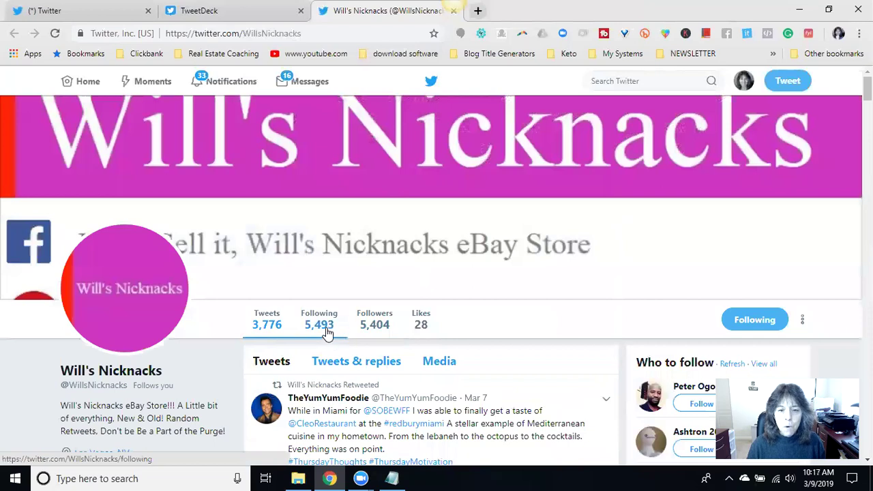
- Like the eBay store's retweeted restaurant food tweet and its tiger video tweet
{"action": "scroll", "coordinate": [382, 322], "scroll_direction": "down", "scroll_amount": 2}
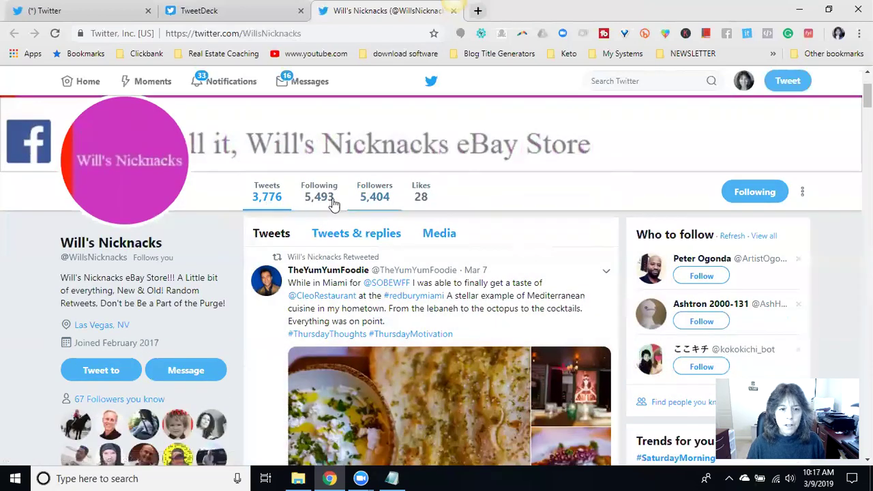
{"action": "scroll", "coordinate": [412, 219], "scroll_direction": "up", "scroll_amount": 2}
{"action": "scroll", "coordinate": [418, 222], "scroll_direction": "down", "scroll_amount": 1}
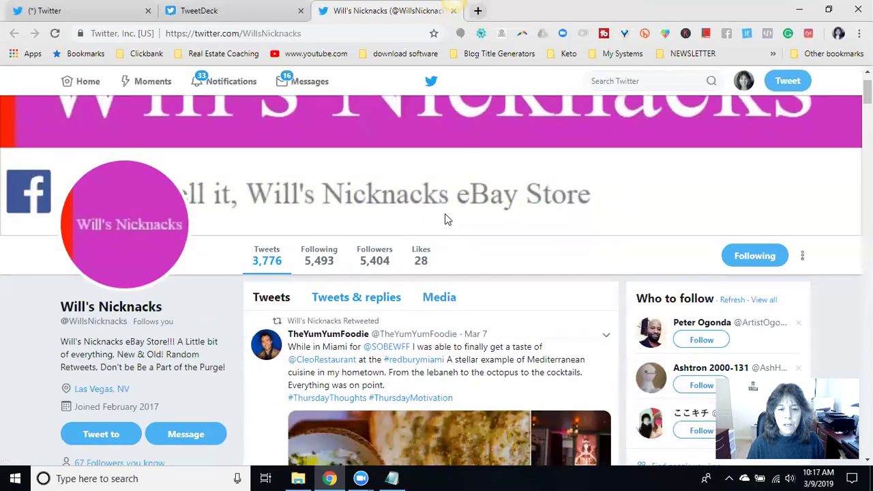
{"action": "scroll", "coordinate": [446, 218], "scroll_direction": "down", "scroll_amount": 1}
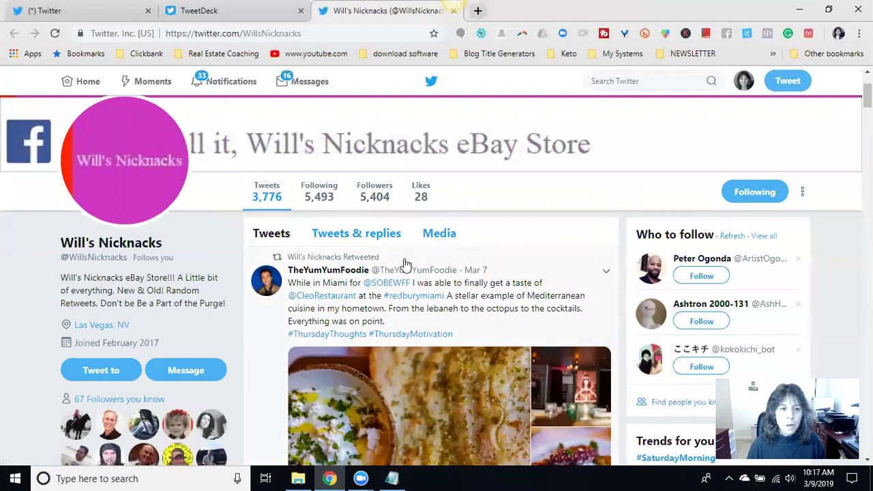
{"action": "scroll", "coordinate": [405, 264], "scroll_direction": "down", "scroll_amount": 2}
{"action": "scroll", "coordinate": [462, 238], "scroll_direction": "up", "scroll_amount": 3}
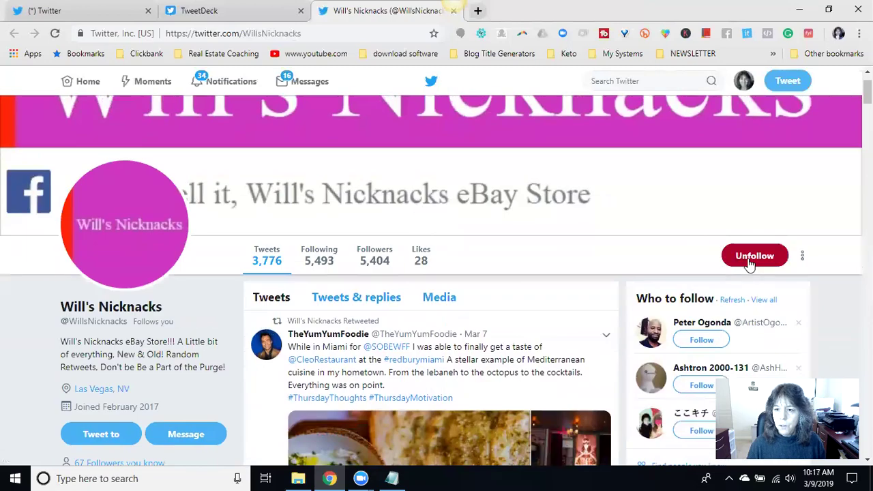
{"action": "scroll", "coordinate": [501, 266], "scroll_direction": "down", "scroll_amount": 3}
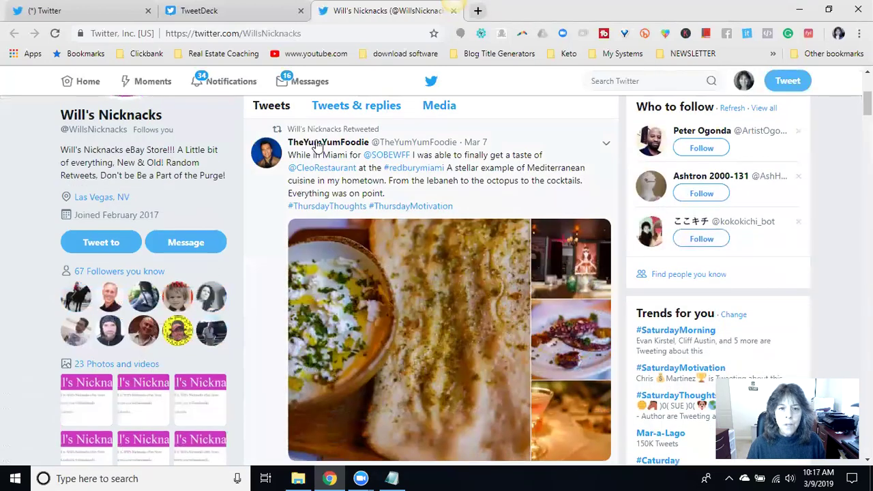
{"action": "scroll", "coordinate": [453, 223], "scroll_direction": "up", "scroll_amount": 2}
{"action": "scroll", "coordinate": [453, 223], "scroll_direction": "down", "scroll_amount": 3}
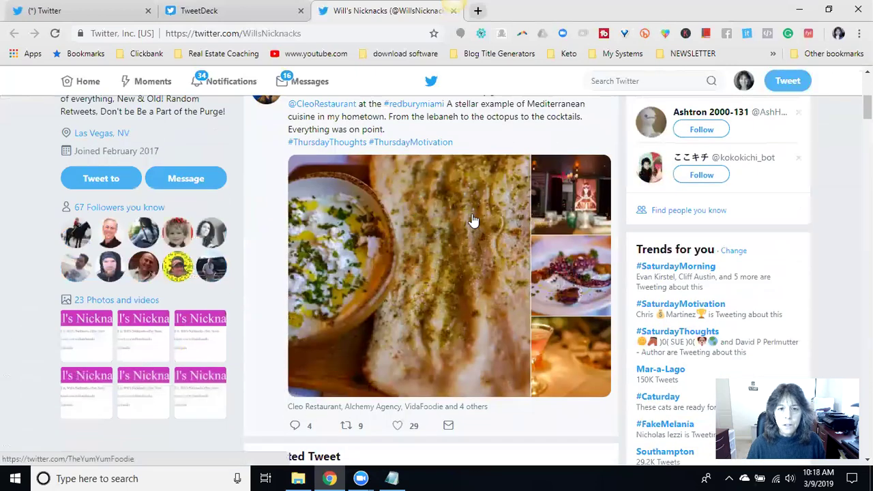
{"action": "scroll", "coordinate": [474, 220], "scroll_direction": "down", "scroll_amount": 2}
{"action": "left_click", "coordinate": [396, 298]}
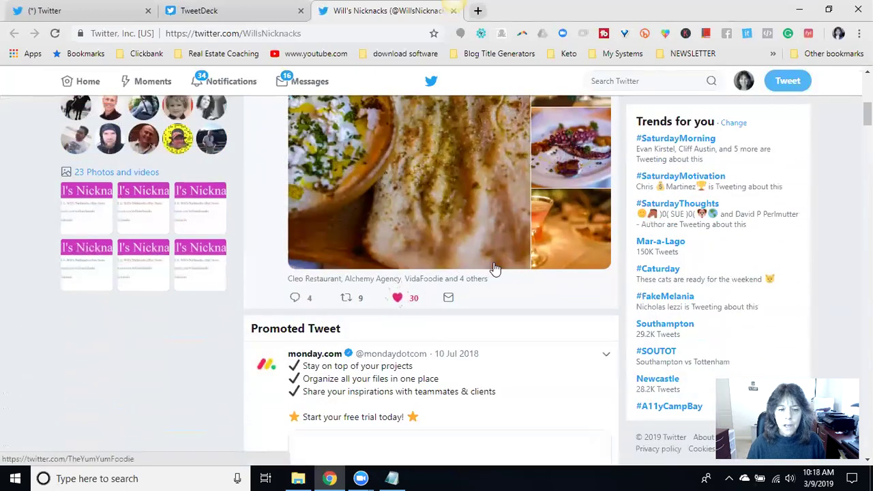
{"action": "scroll", "coordinate": [495, 268], "scroll_direction": "down", "scroll_amount": 7}
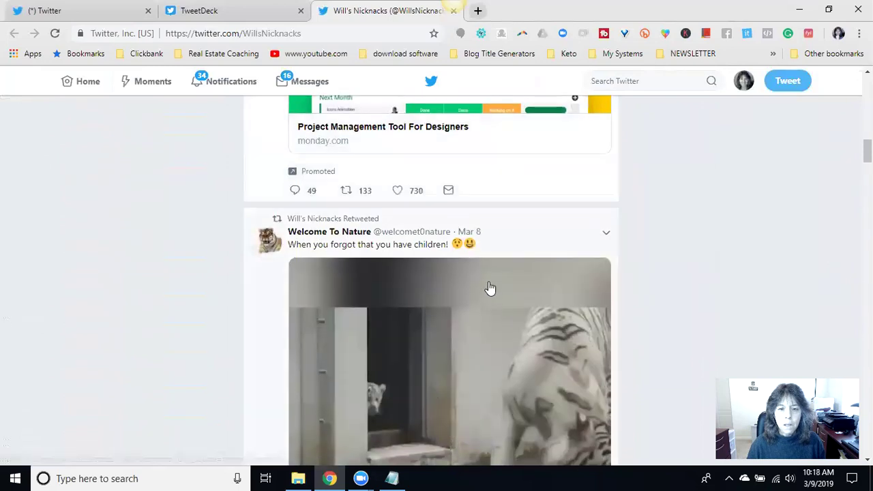
{"action": "scroll", "coordinate": [490, 288], "scroll_direction": "down", "scroll_amount": 5}
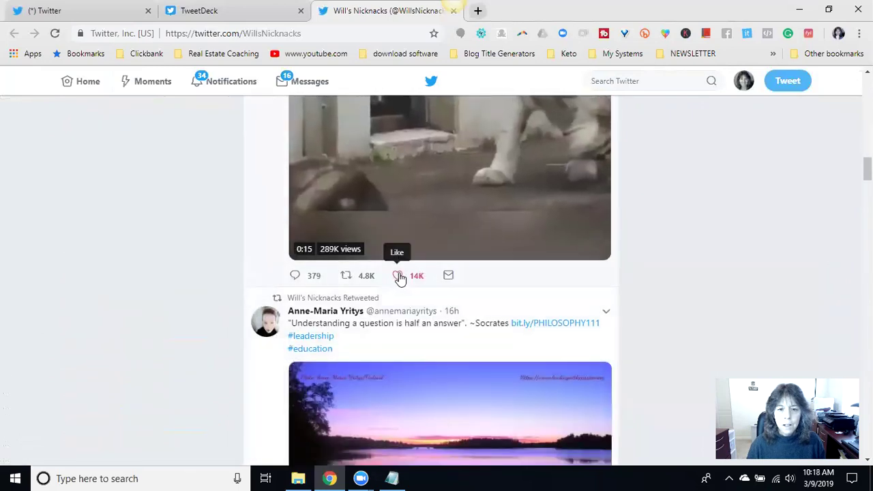
{"action": "left_click", "coordinate": [399, 275]}
- Like the Oregon Ducks hoodie and Wellness Coach tweets, then close the store's profile
{"action": "scroll", "coordinate": [519, 246], "scroll_direction": "up", "scroll_amount": 5}
{"action": "scroll", "coordinate": [503, 261], "scroll_direction": "down", "scroll_amount": 2}
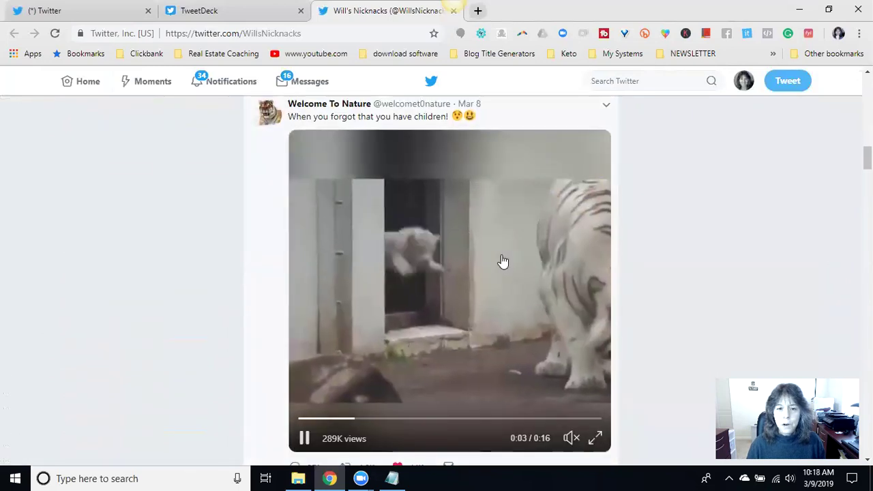
{"action": "scroll", "coordinate": [463, 289], "scroll_direction": "down", "scroll_amount": 2}
{"action": "scroll", "coordinate": [463, 288], "scroll_direction": "down", "scroll_amount": 7}
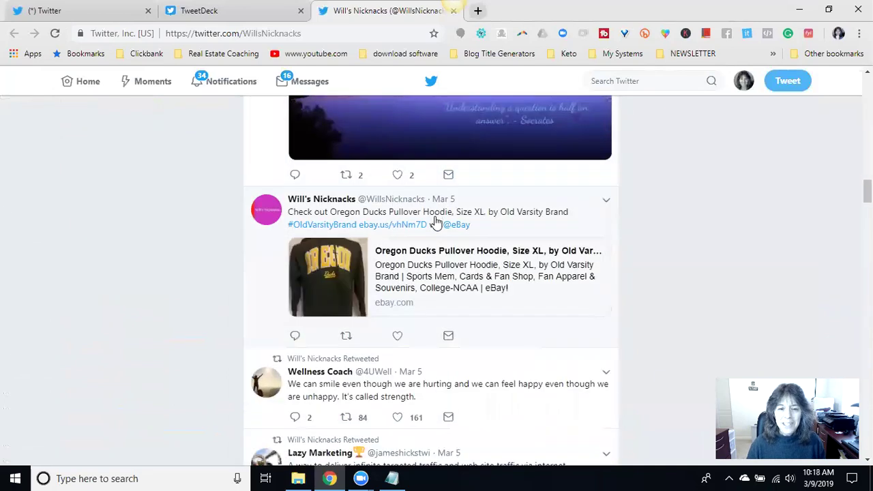
{"action": "left_click", "coordinate": [397, 336]}
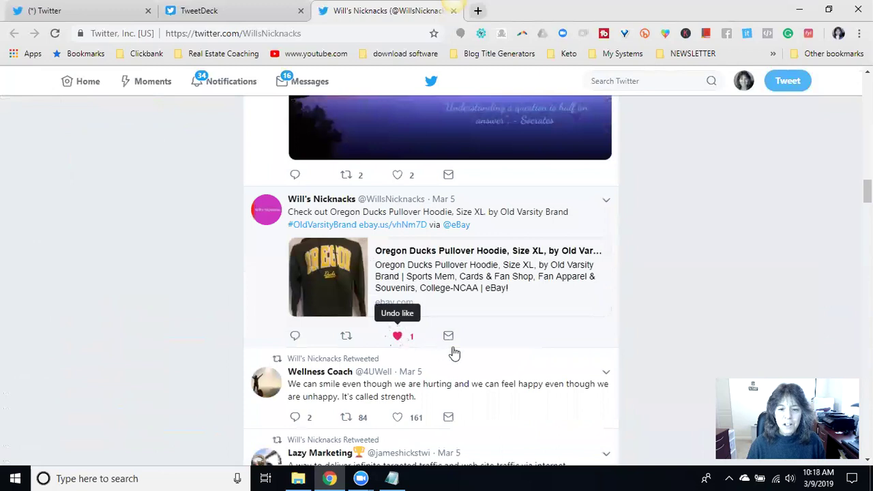
{"action": "scroll", "coordinate": [436, 263], "scroll_direction": "down", "scroll_amount": 2}
{"action": "left_click", "coordinate": [398, 289]}
{"action": "scroll", "coordinate": [495, 275], "scroll_direction": "up", "scroll_amount": 8}
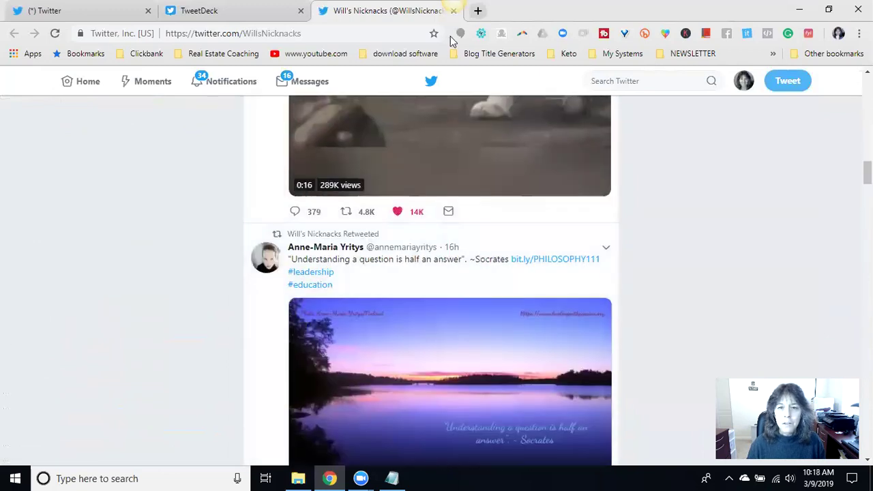
{"action": "left_click", "coordinate": [453, 10]}
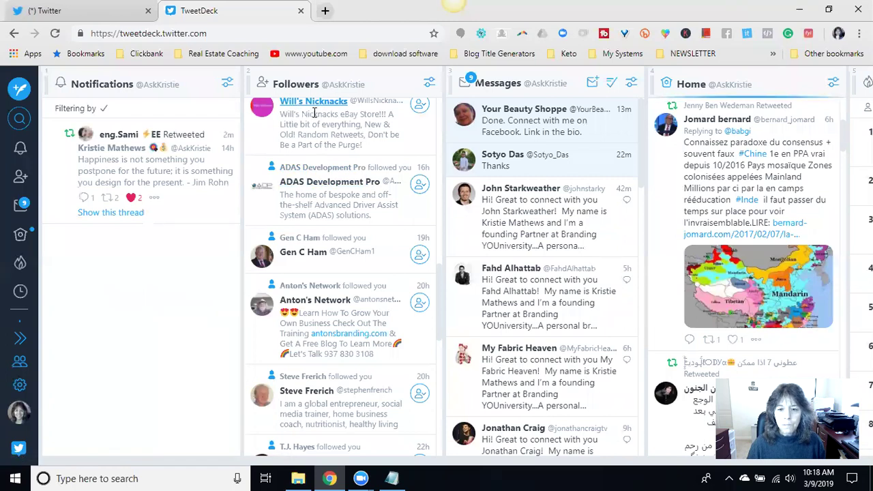
- Reply 'Thank you!' to the free marketing tips message, then go back to all messages
{"action": "scroll", "coordinate": [542, 201], "scroll_direction": "down", "scroll_amount": 8}
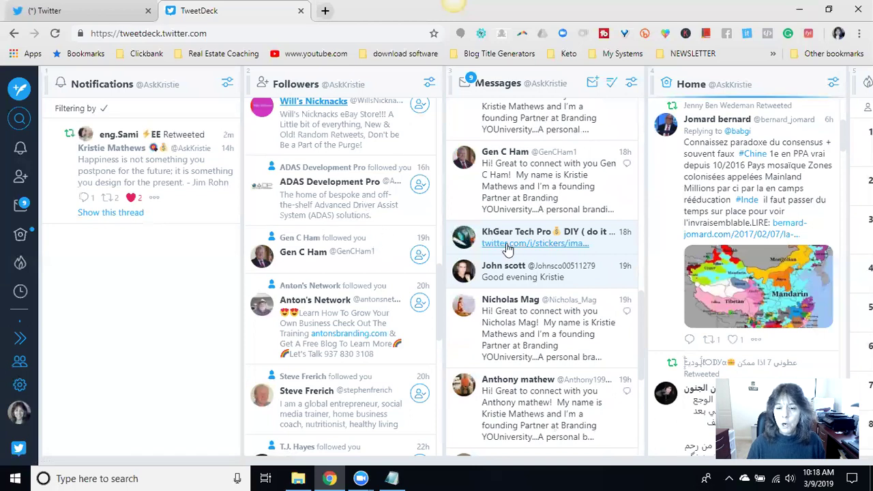
{"action": "scroll", "coordinate": [546, 251], "scroll_direction": "down", "scroll_amount": 15}
{"action": "scroll", "coordinate": [546, 249], "scroll_direction": "down", "scroll_amount": 6}
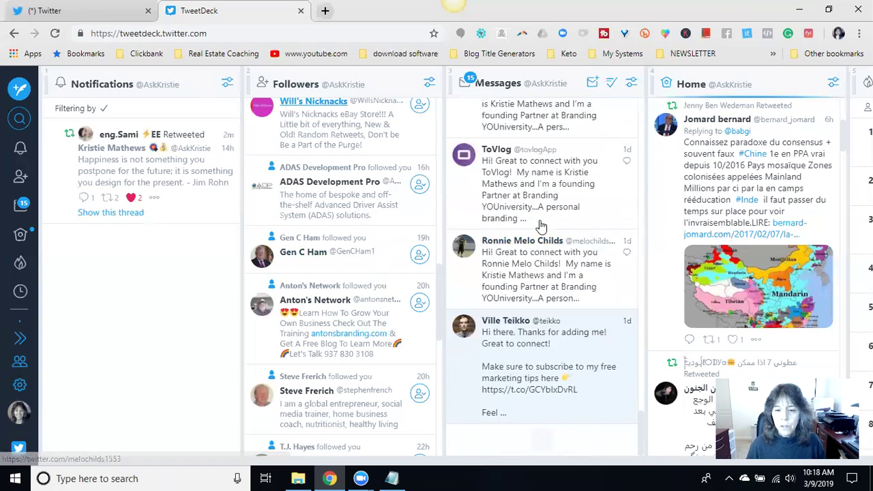
{"action": "scroll", "coordinate": [580, 253], "scroll_direction": "up", "scroll_amount": 10}
{"action": "scroll", "coordinate": [580, 251], "scroll_direction": "up", "scroll_amount": 10}
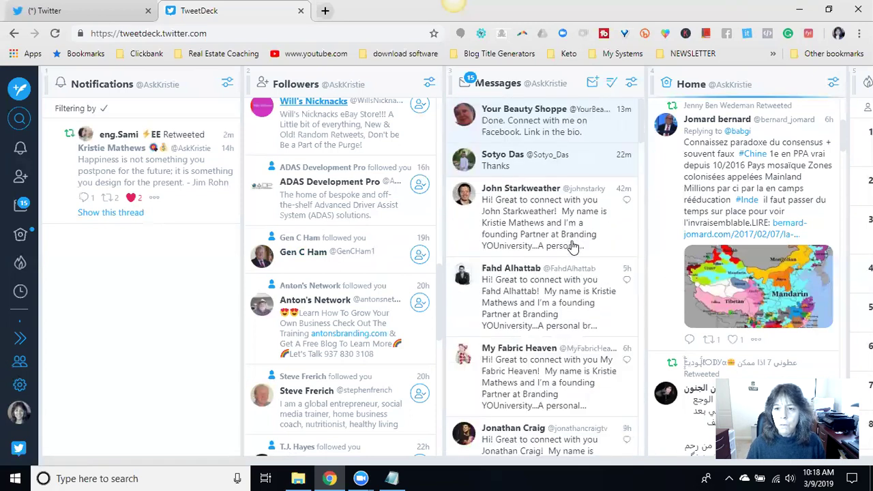
{"action": "scroll", "coordinate": [600, 232], "scroll_direction": "down", "scroll_amount": 15}
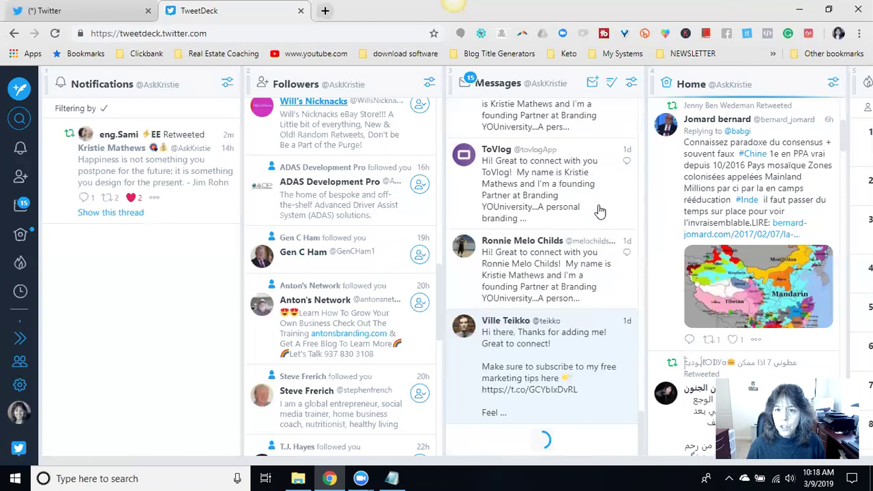
{"action": "left_click", "coordinate": [602, 373]}
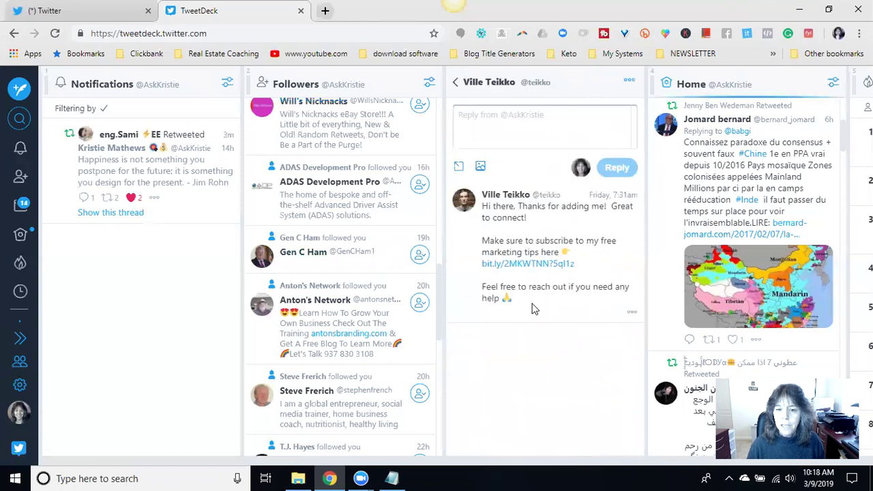
{"action": "left_click", "coordinate": [511, 121]}
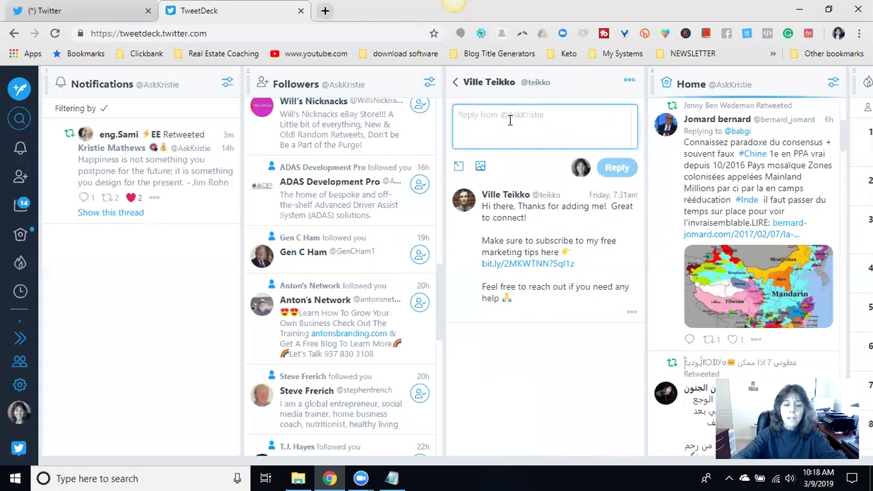
{"action": "type", "text": "Thank"}
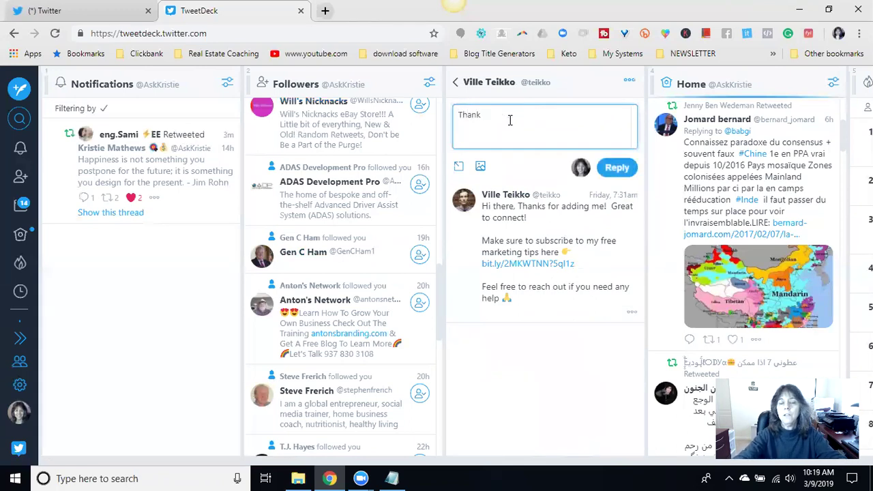
{"action": "type", "text": " you!"}
{"action": "left_click", "coordinate": [616, 169]}
{"action": "left_click", "coordinate": [456, 82]}
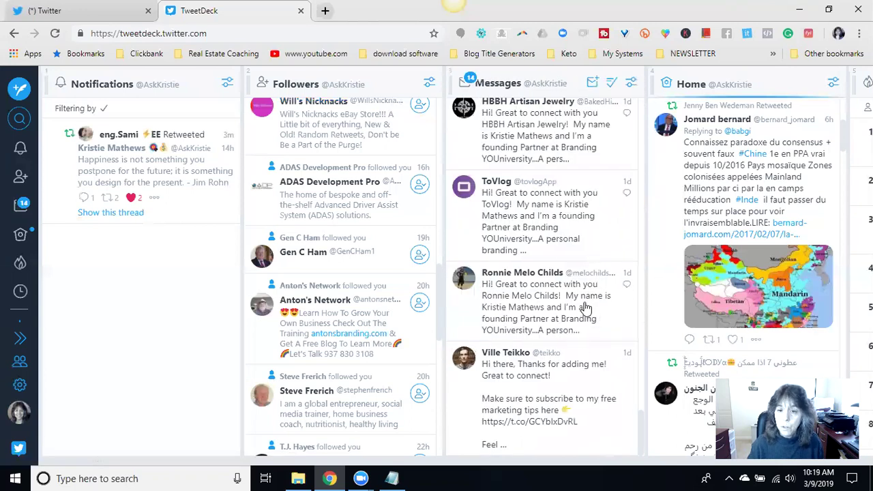
- Answer the weekend-look message with thanks and an invitation to ask curriculum questions, then return to Messages
{"action": "scroll", "coordinate": [576, 321], "scroll_direction": "up", "scroll_amount": 2}
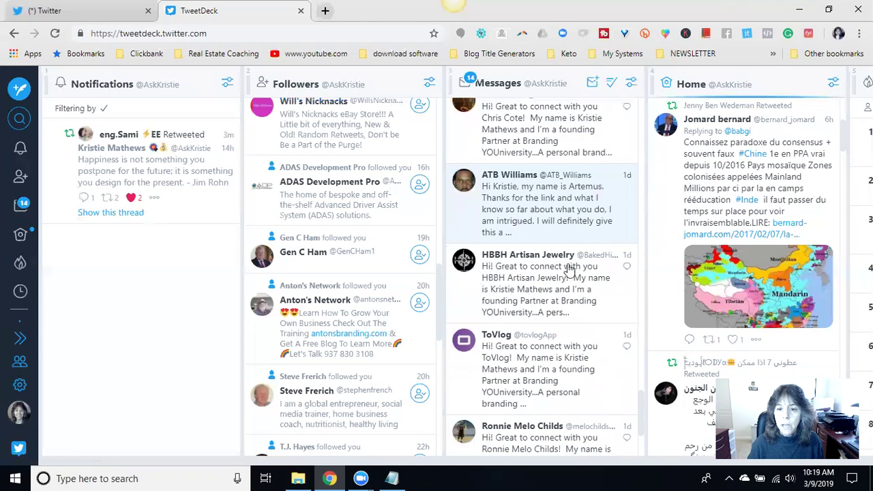
{"action": "left_click", "coordinate": [563, 205]}
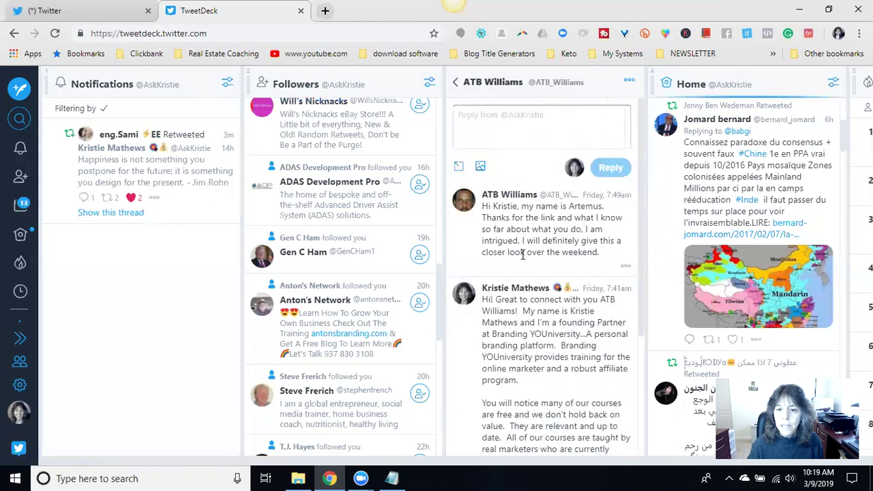
{"action": "left_click", "coordinate": [535, 117]}
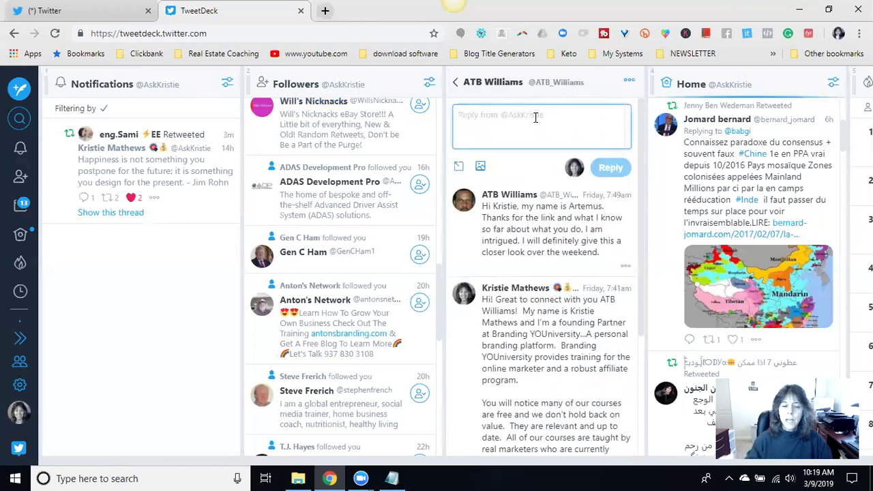
{"action": "type", "text": "Thank you so much Artemus.  It w"}
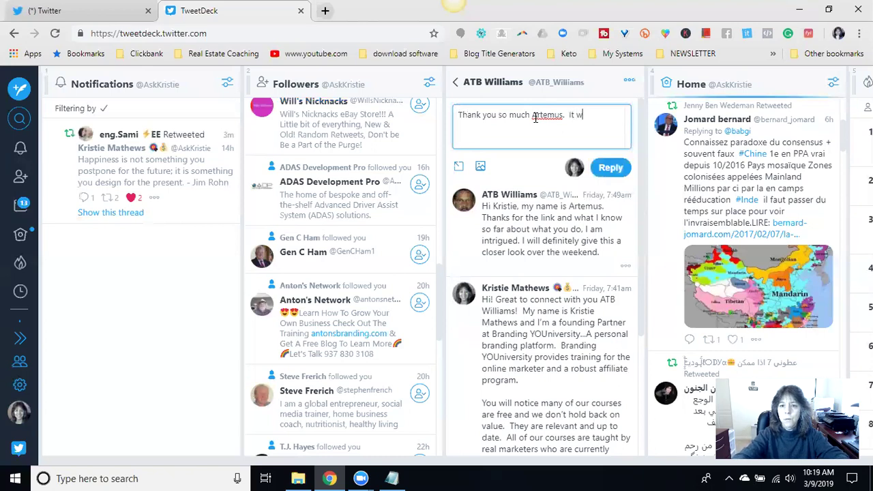
{"action": "type", "text": "reat to have you on campus.  If you have an"}
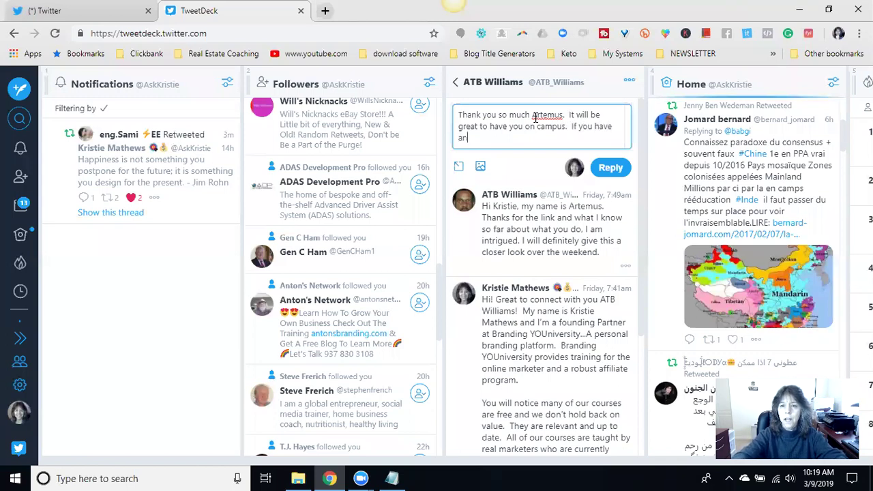
{"action": "type", "text": "q"}
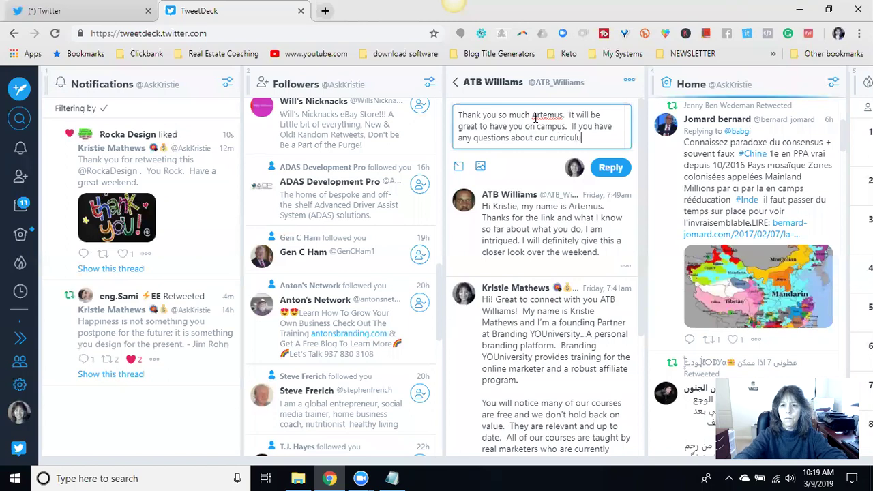
{"action": "type", "text": "don'"}
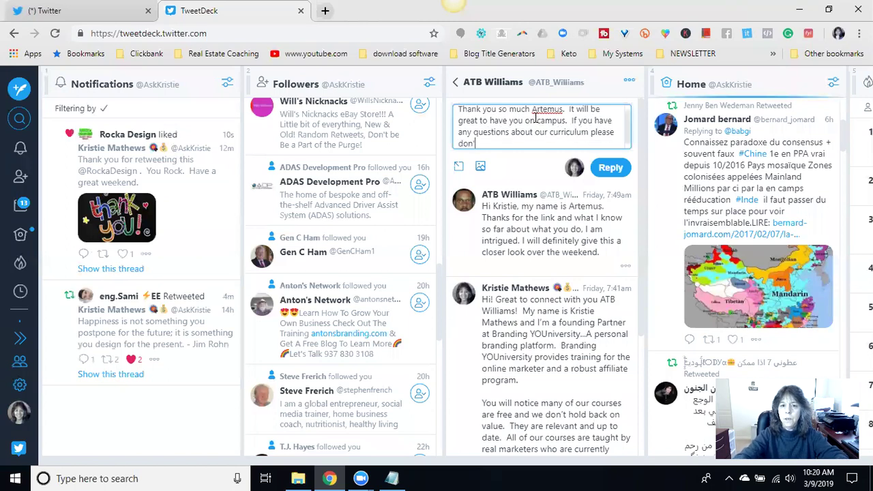
{"action": "type", "text": "t hesitate to contact me.  Have a great wekk"}
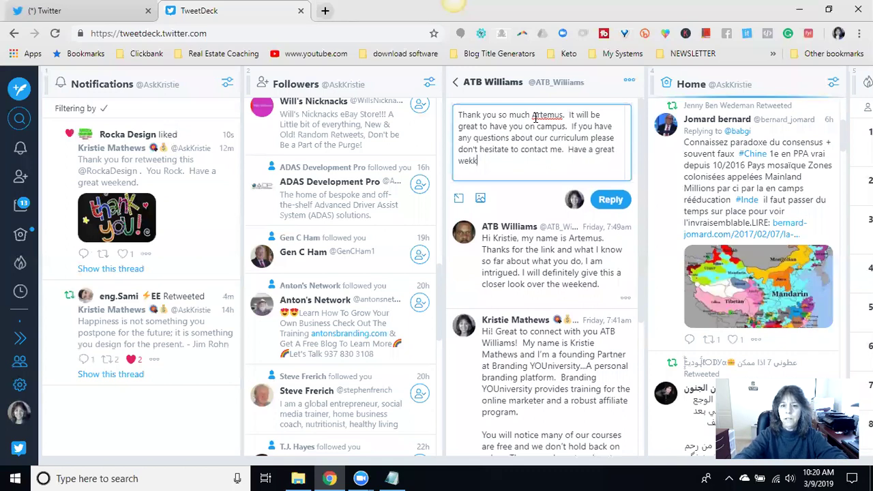
{"action": "type", "text": "."}
{"action": "left_click", "coordinate": [610, 199]}
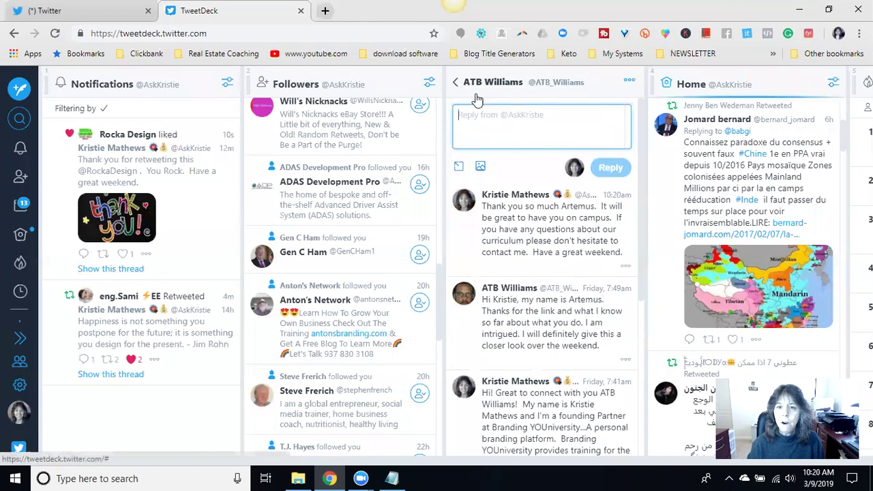
{"action": "left_click", "coordinate": [630, 83]}
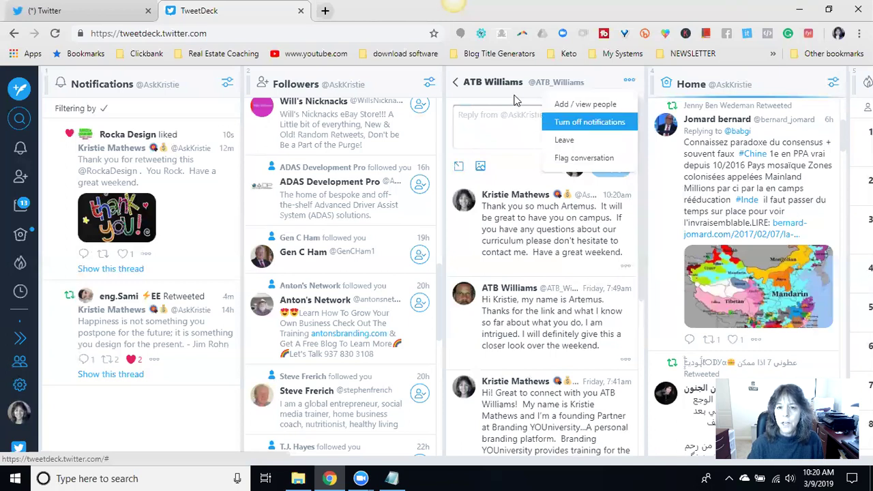
{"action": "left_click", "coordinate": [456, 82]}
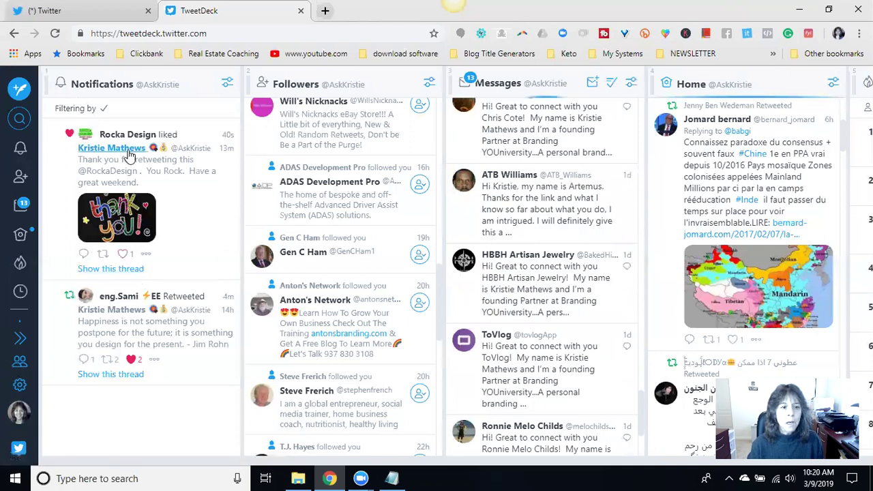
- Like the thank-you tweet liked by Rocka Design and open the retweeted Jim Rohn quote tweet
{"action": "left_click", "coordinate": [123, 254]}
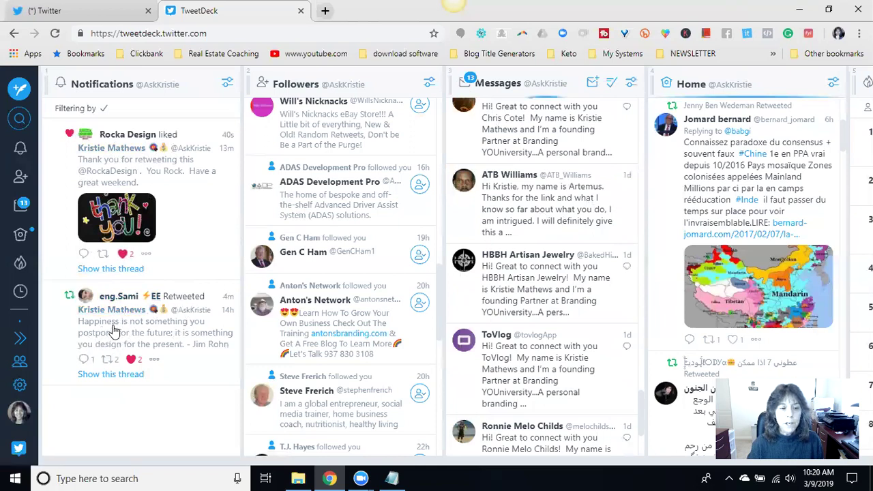
{"action": "left_click", "coordinate": [115, 324]}
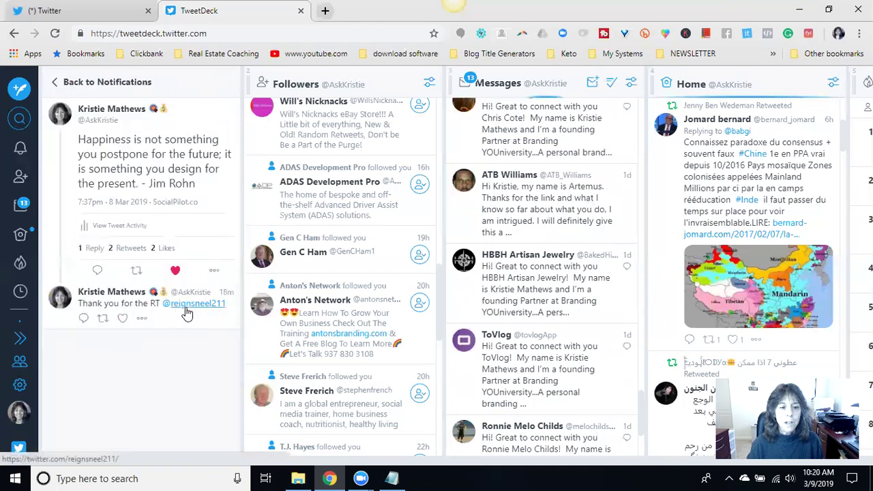
{"action": "left_click", "coordinate": [97, 271]}
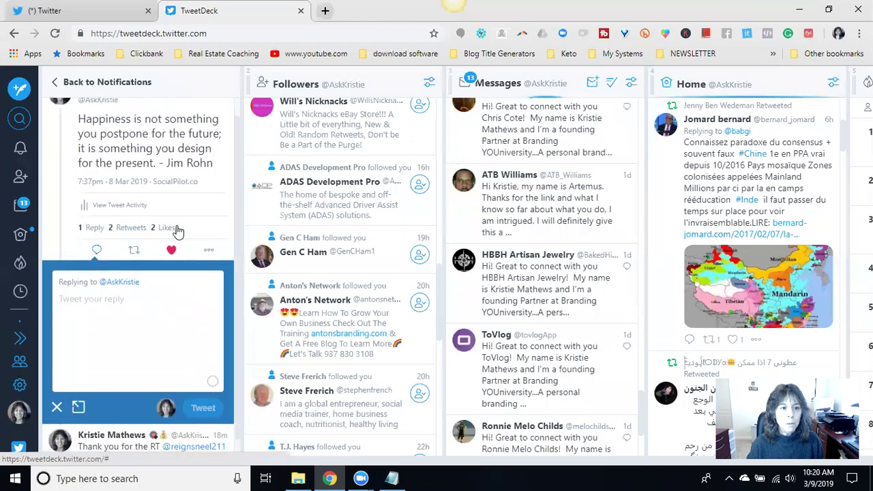
{"action": "left_click", "coordinate": [131, 228]}
{"action": "left_click_drag", "start_coordinate": [116, 146], "coordinate": [74, 153]}
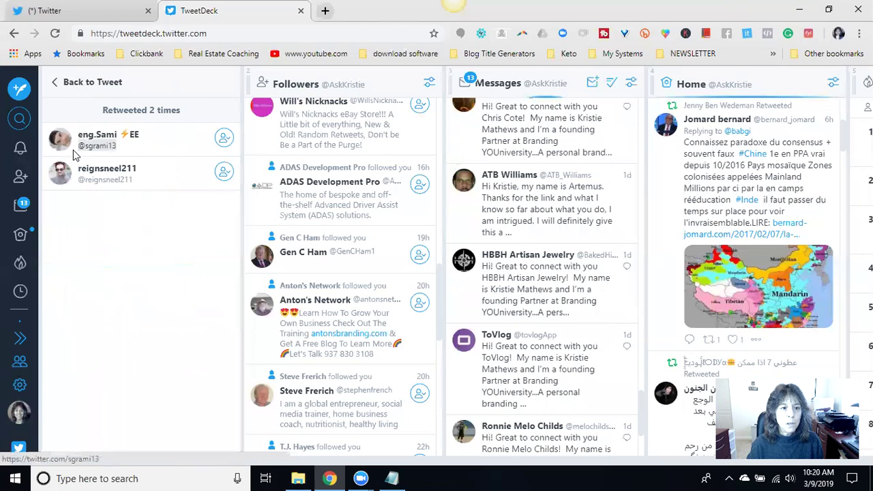
{"action": "left_click", "coordinate": [70, 85]}
{"action": "type", "text": "Ghank"}
{"action": "key", "text": "BackSpace"}
{"action": "key", "text": "BackSpace"}
{"action": "type", "text": "Thank you for the RT "}
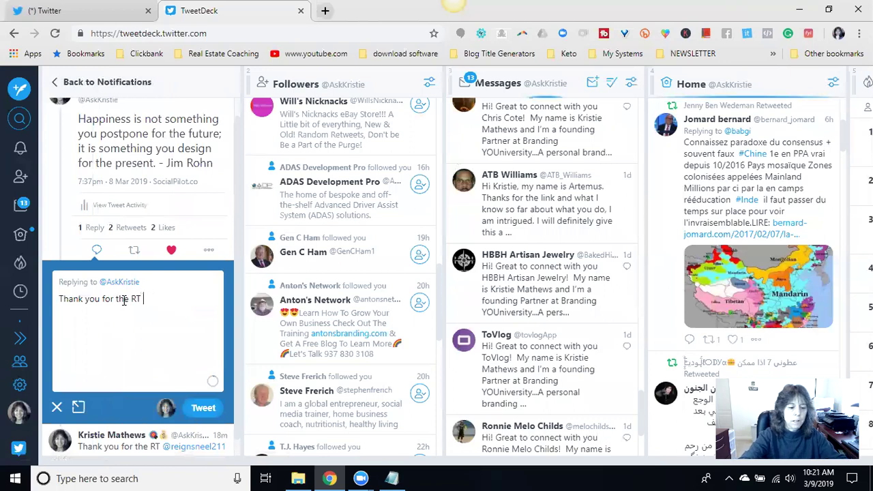
{"action": "type", "text": "@@sgrami13"}
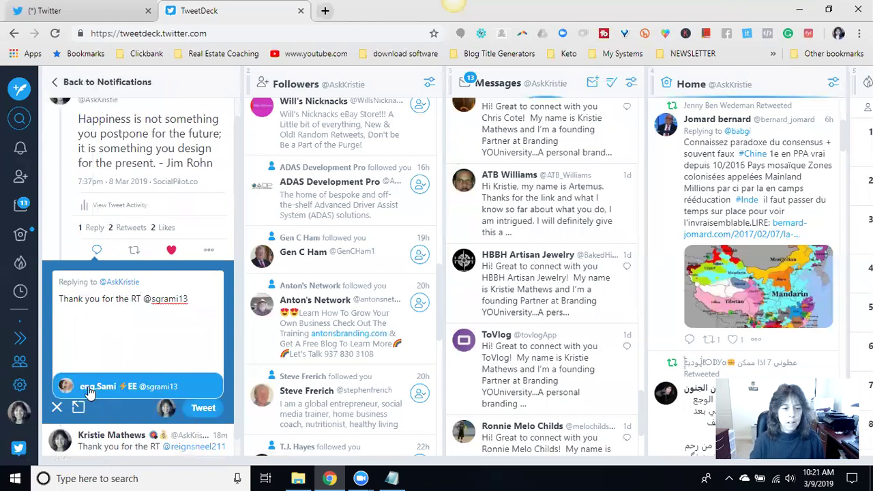
{"action": "left_click", "coordinate": [89, 387]}
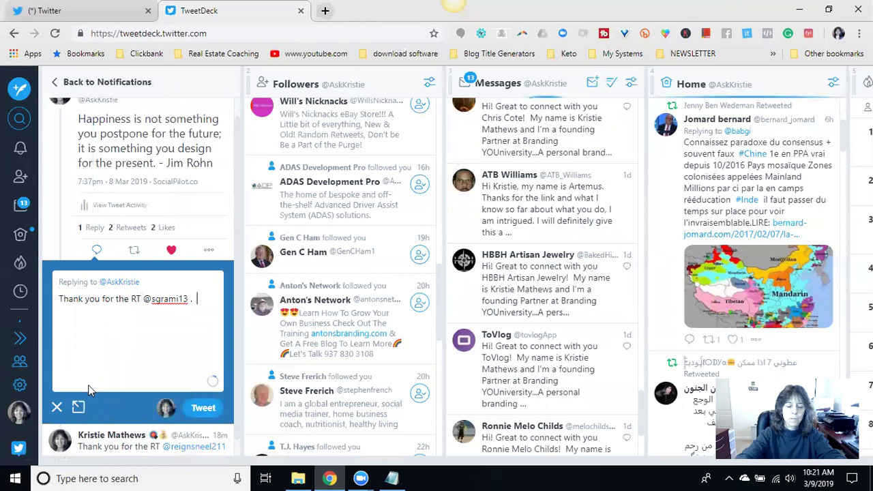
{"action": "type", "text": ". Much appreciated.  Hav"}
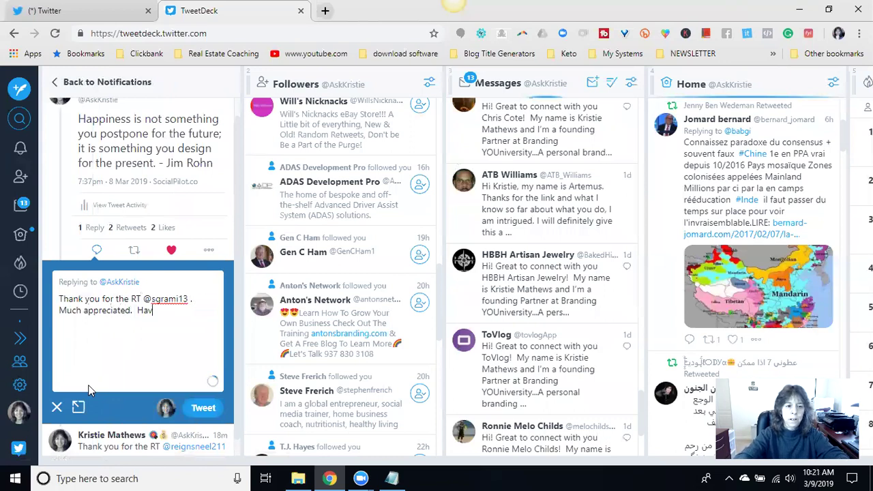
{"action": "type", "text": "e an awesome day."}
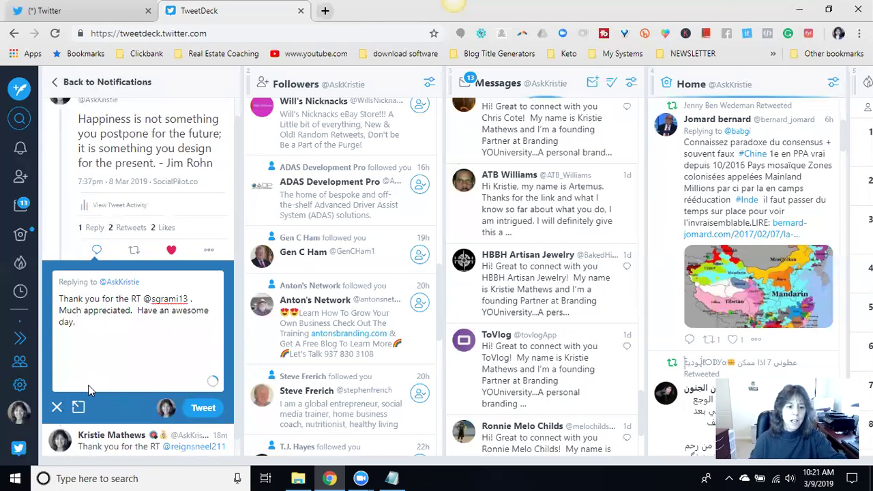
- Attach the 'Thank YOU For Your Support3' picture to the reply and post it
{"action": "left_click", "coordinate": [79, 407]}
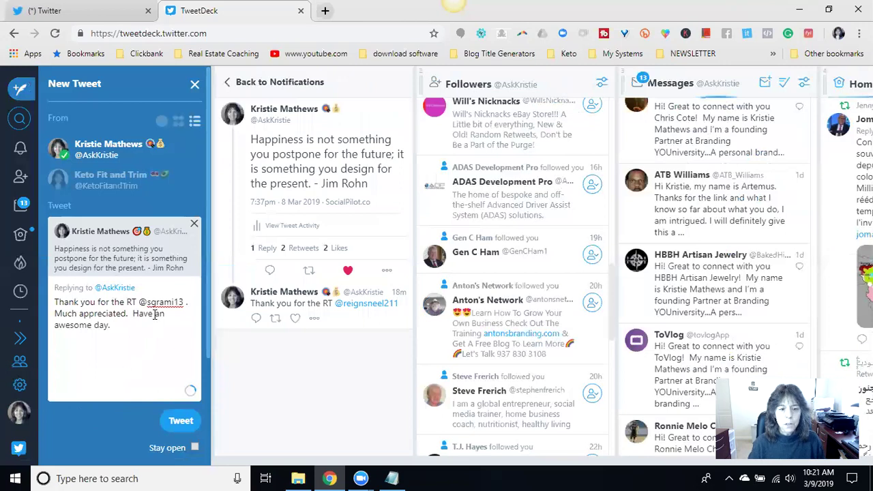
{"action": "scroll", "coordinate": [126, 358], "scroll_direction": "down", "scroll_amount": 1}
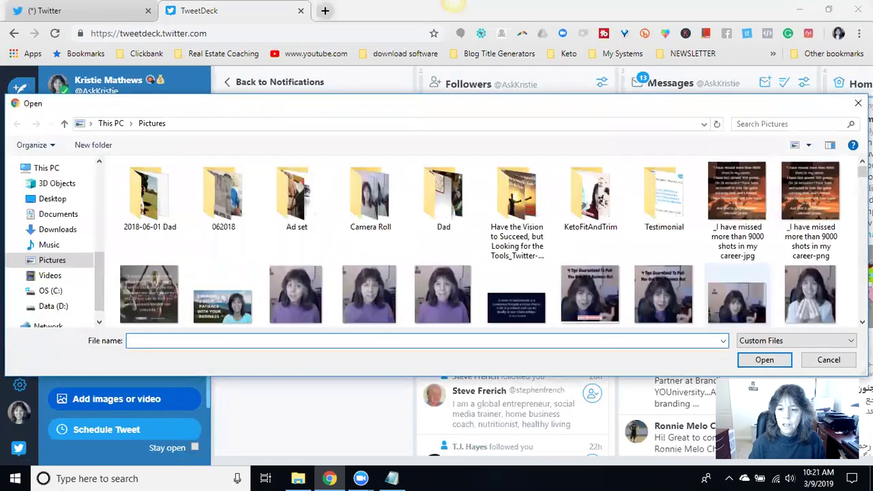
{"action": "left_click_drag", "start_coordinate": [863, 171], "coordinate": [863, 282]}
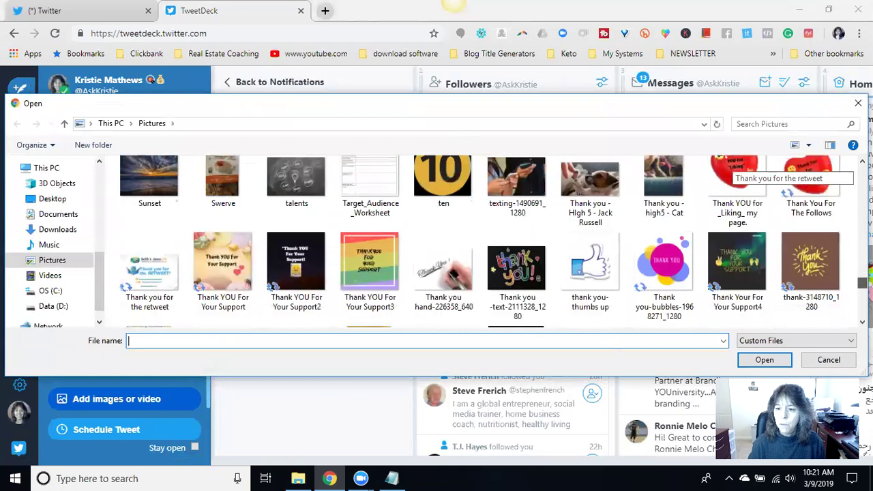
{"action": "left_click", "coordinate": [365, 270]}
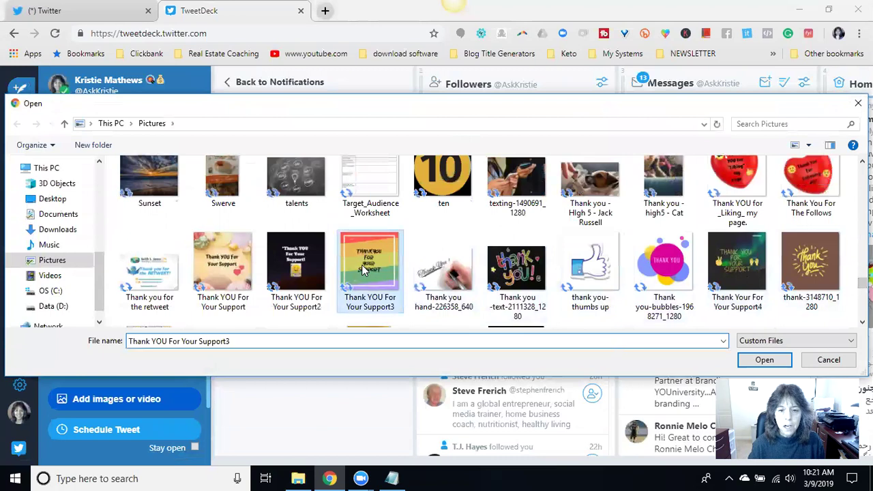
{"action": "left_click", "coordinate": [758, 362]}
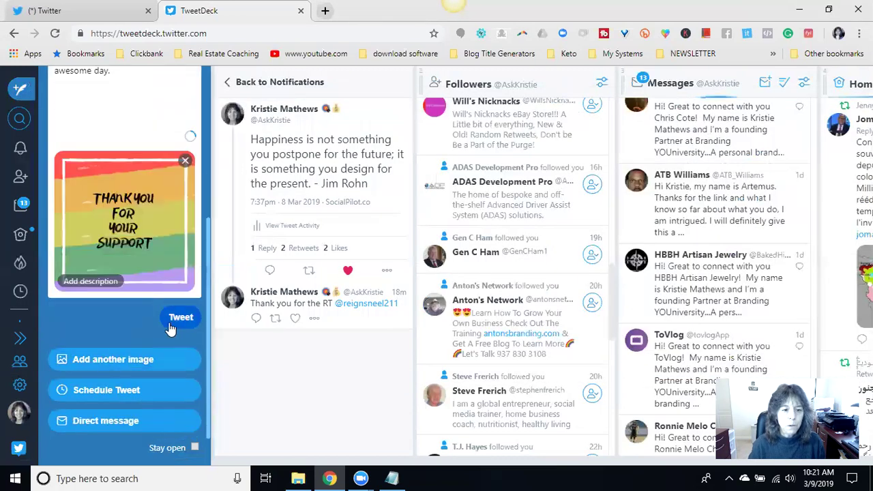
{"action": "left_click", "coordinate": [174, 317]}
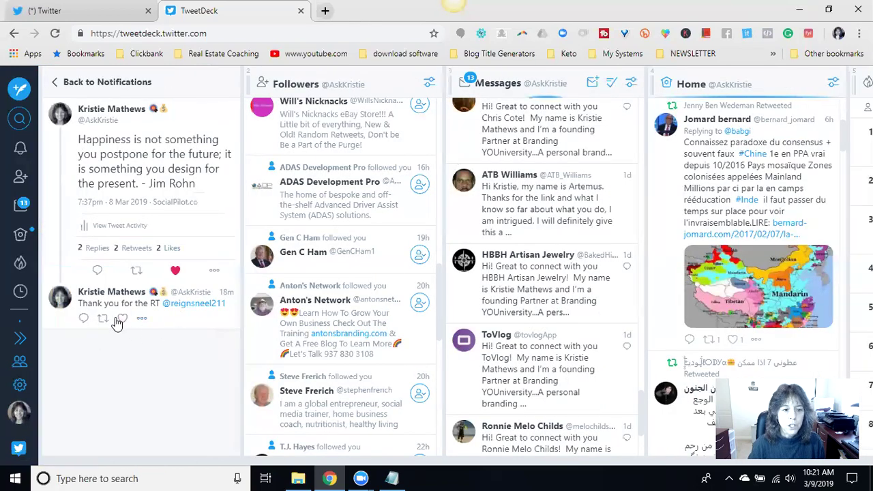
- Return the Notifications column to its own feed and clear it so it reads 'No recent Tweets'
{"action": "left_click", "coordinate": [56, 83]}
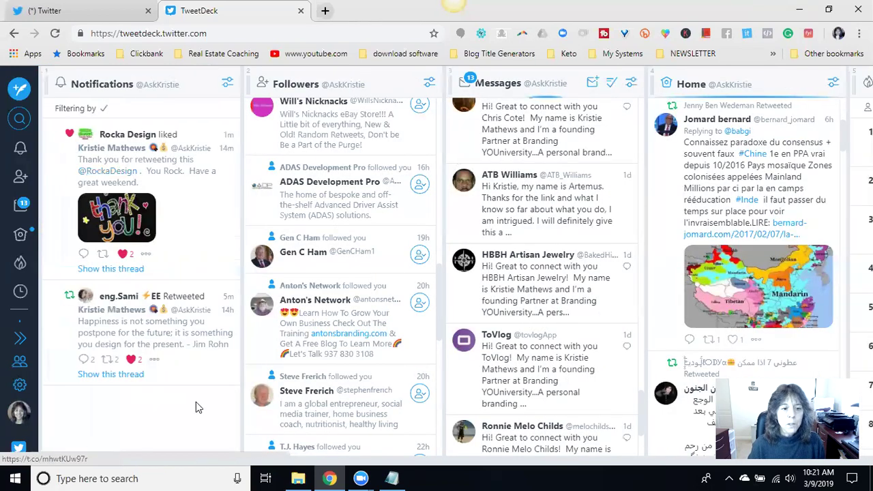
{"action": "left_click", "coordinate": [229, 84]}
{"action": "left_click", "coordinate": [146, 232]}
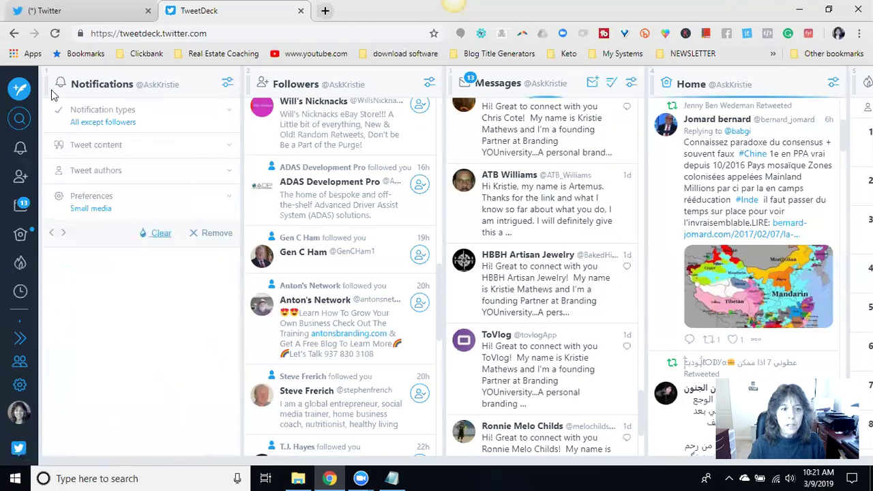
{"action": "left_click", "coordinate": [227, 84]}
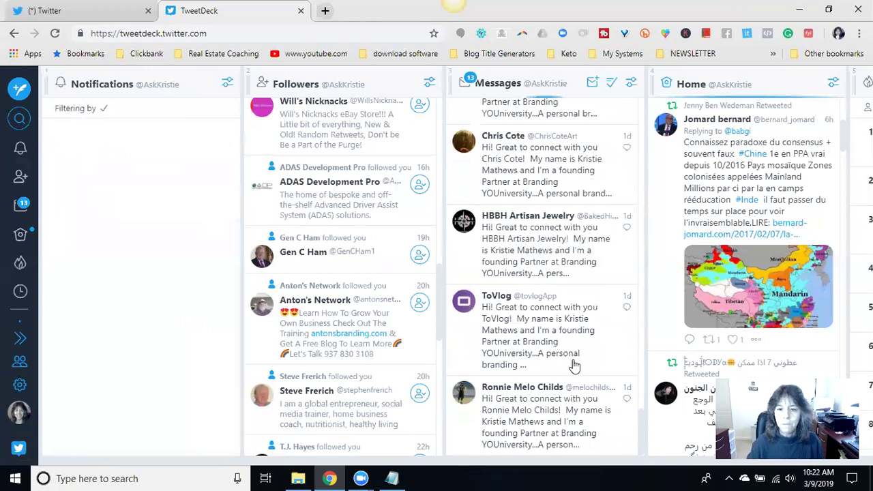
{"action": "scroll", "coordinate": [566, 362], "scroll_direction": "up", "scroll_amount": 2}
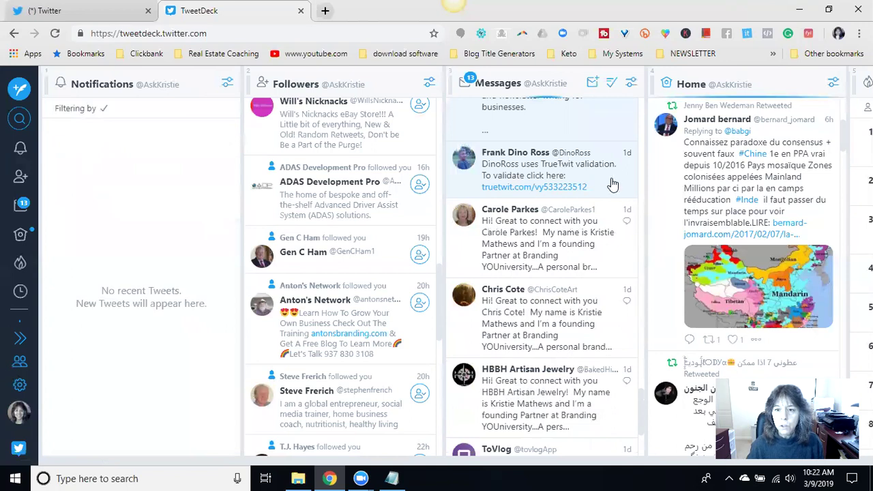
{"action": "scroll", "coordinate": [612, 186], "scroll_direction": "up", "scroll_amount": 1}
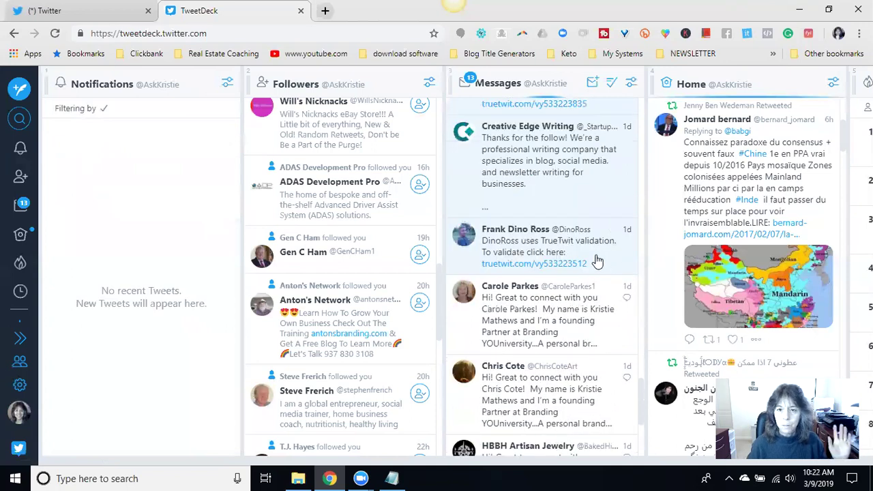
{"action": "scroll", "coordinate": [597, 262], "scroll_direction": "up", "scroll_amount": 2}
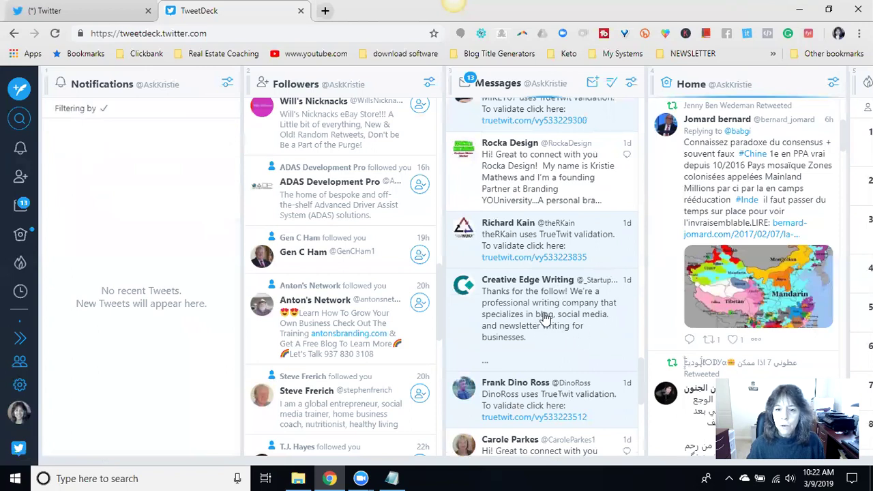
- Reply 'Thank you very much. Have a great day.' to Creative Edge Writing's direct message
{"action": "left_click", "coordinate": [552, 341]}
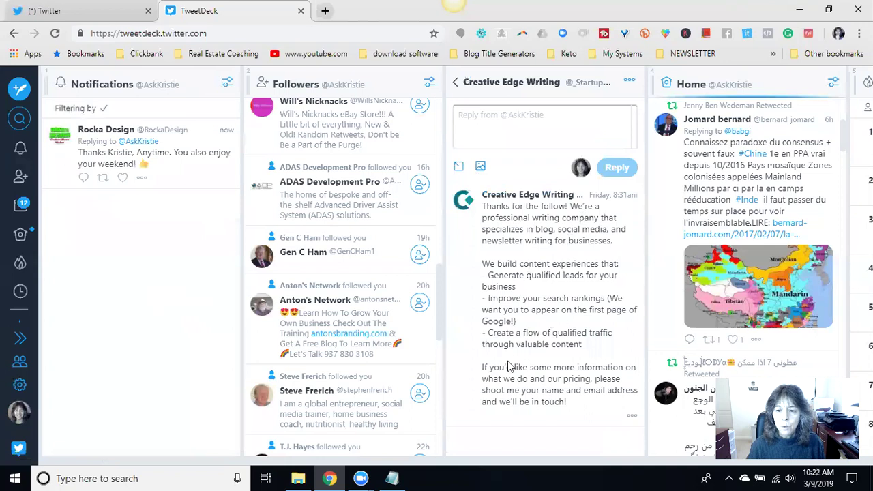
{"action": "left_click", "coordinate": [543, 118]}
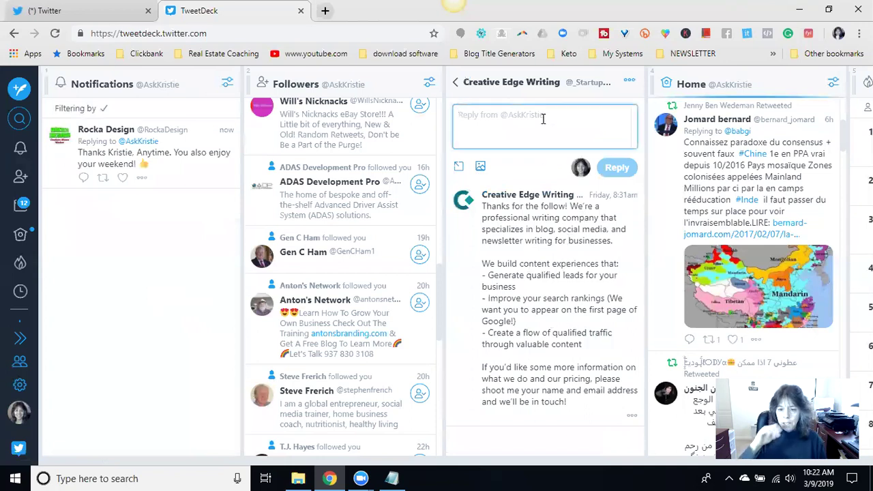
{"action": "type", "text": "Thank you"}
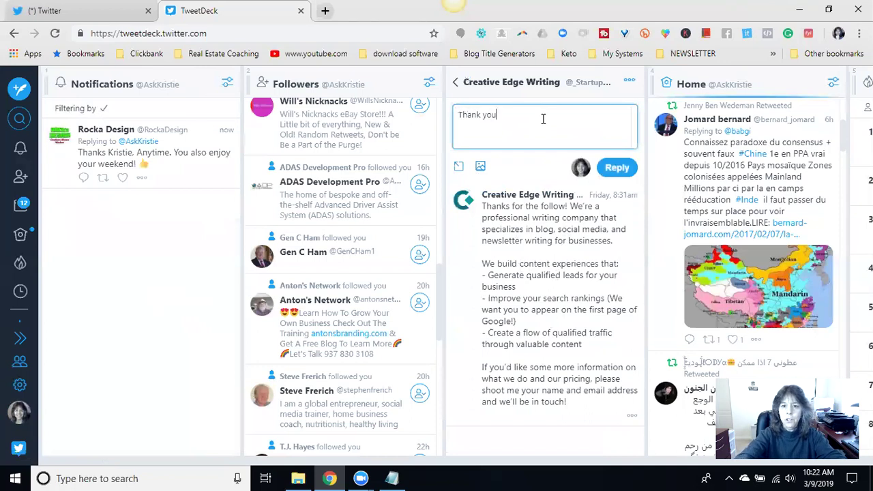
{"action": "type", "text": " very much"}
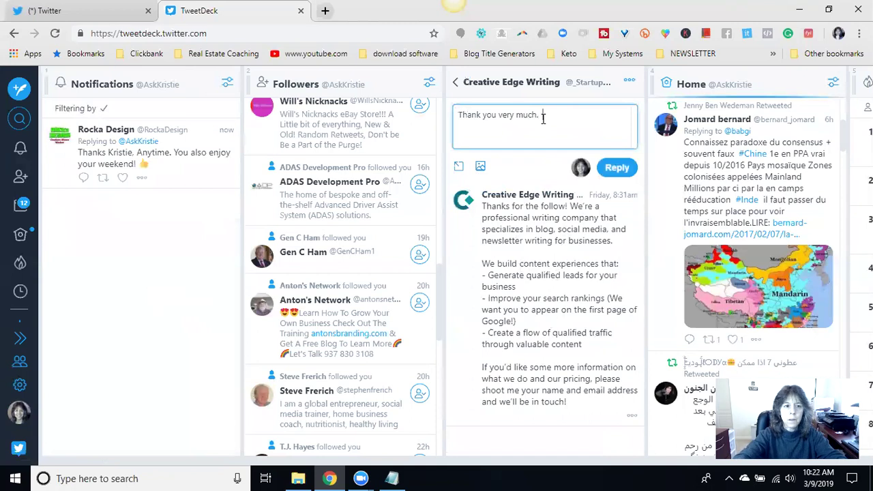
{"action": "type", "text": ". Have a great day."}
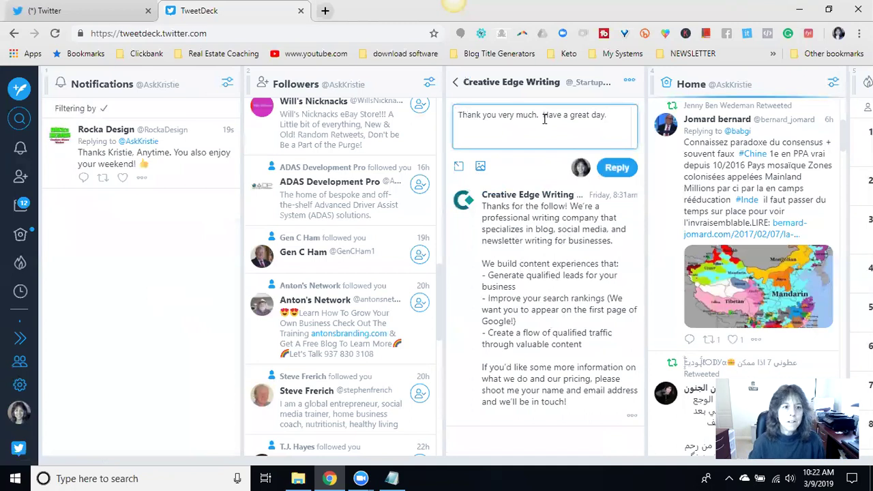
{"action": "left_click", "coordinate": [617, 168]}
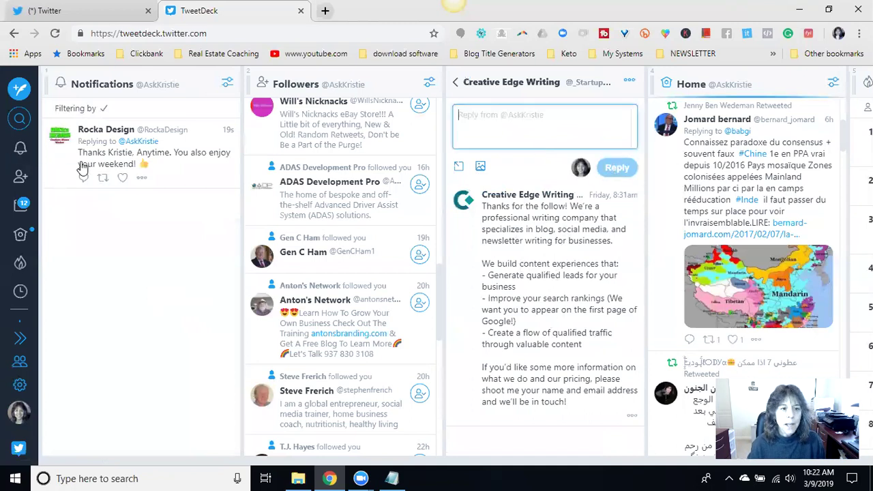
- Like Rocka Design's notification and start a thank-you reply to their tweet
{"action": "left_click", "coordinate": [122, 179]}
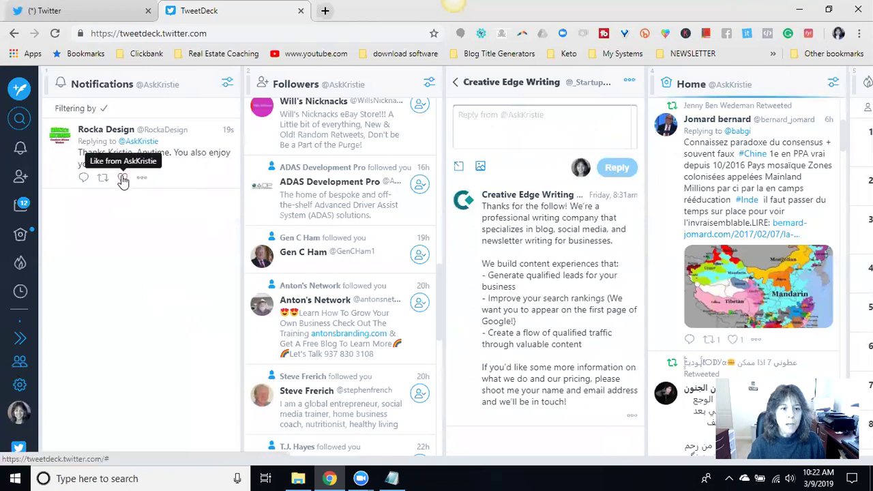
{"action": "left_click", "coordinate": [83, 179]}
{"action": "type", "text": "Thank you!"}
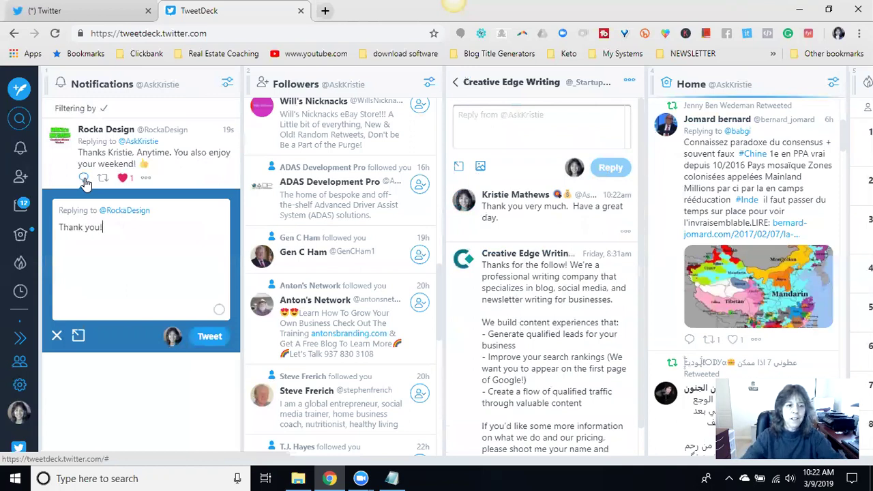
- Send the thank-you reply to Rocka Design and clear the Notifications column again
{"action": "left_click", "coordinate": [219, 339]}
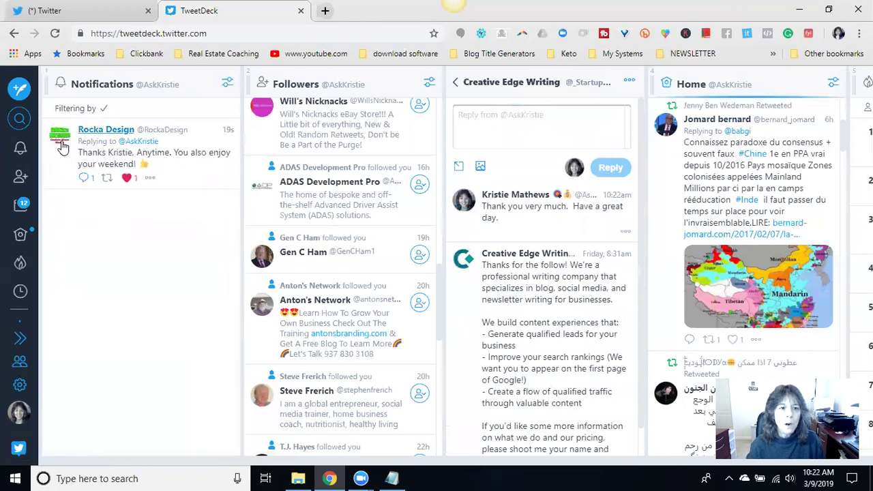
{"action": "left_click", "coordinate": [227, 85]}
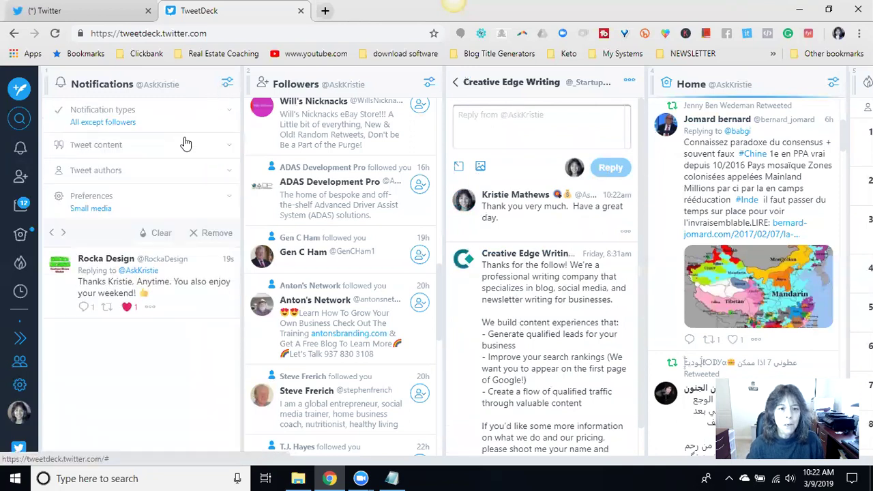
{"action": "left_click", "coordinate": [161, 235]}
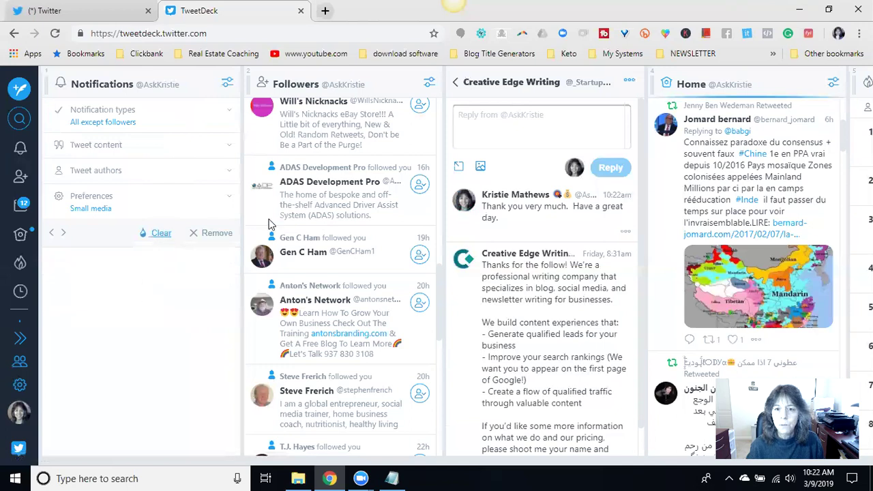
- Open and close the three TrueTwit validation messages so unread messages drop to 9
{"action": "left_click", "coordinate": [455, 82]}
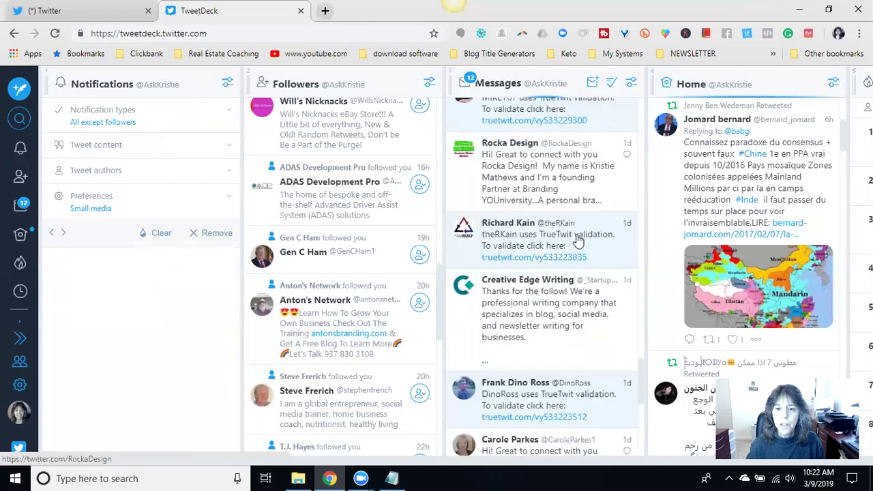
{"action": "left_click", "coordinate": [606, 258]}
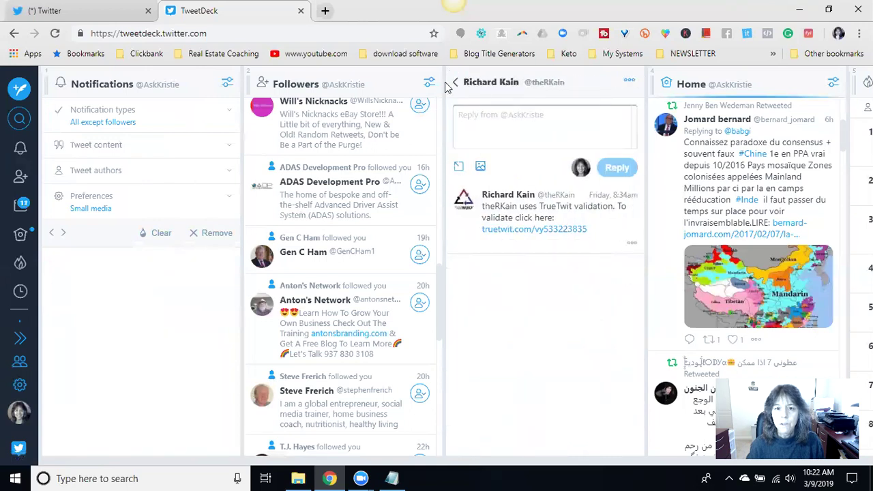
{"action": "key", "text": "Escape"}
{"action": "left_click", "coordinate": [616, 415]}
{"action": "left_click", "coordinate": [456, 83]}
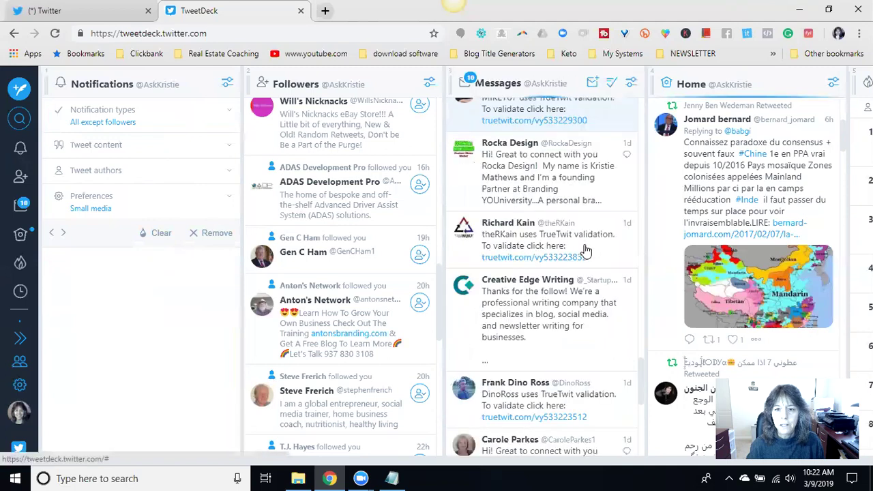
{"action": "scroll", "coordinate": [597, 259], "scroll_direction": "up", "scroll_amount": 1}
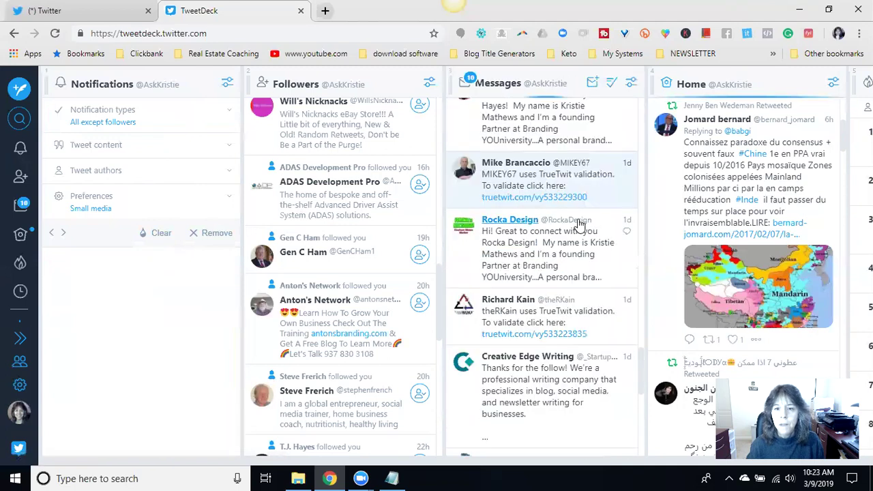
{"action": "left_click", "coordinate": [600, 191]}
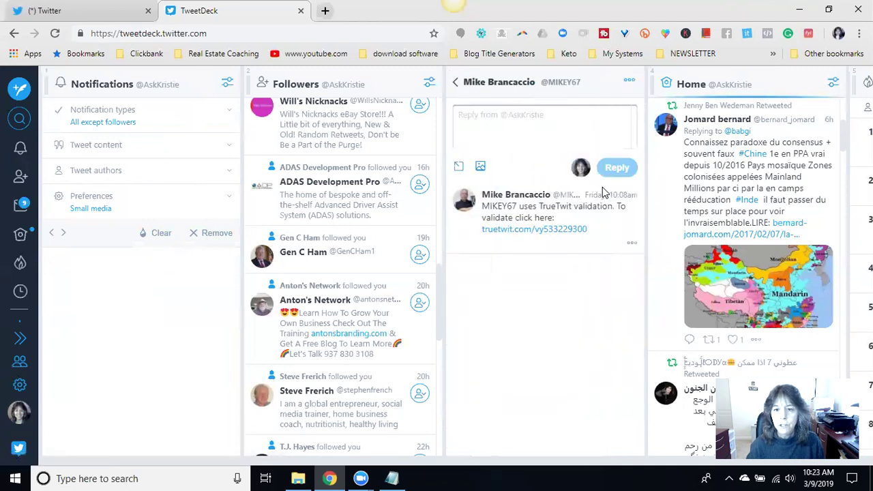
{"action": "left_click", "coordinate": [456, 81]}
{"action": "scroll", "coordinate": [623, 221], "scroll_direction": "up", "scroll_amount": 6}
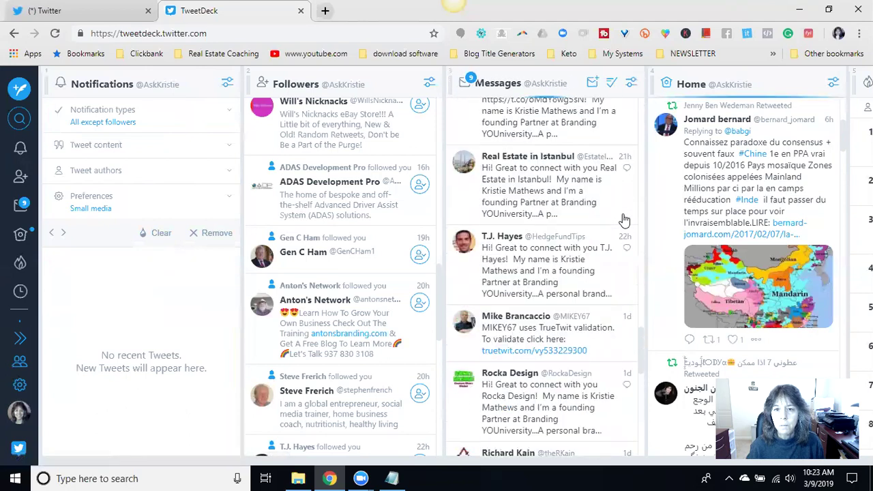
{"action": "scroll", "coordinate": [624, 221], "scroll_direction": "up", "scroll_amount": 1}
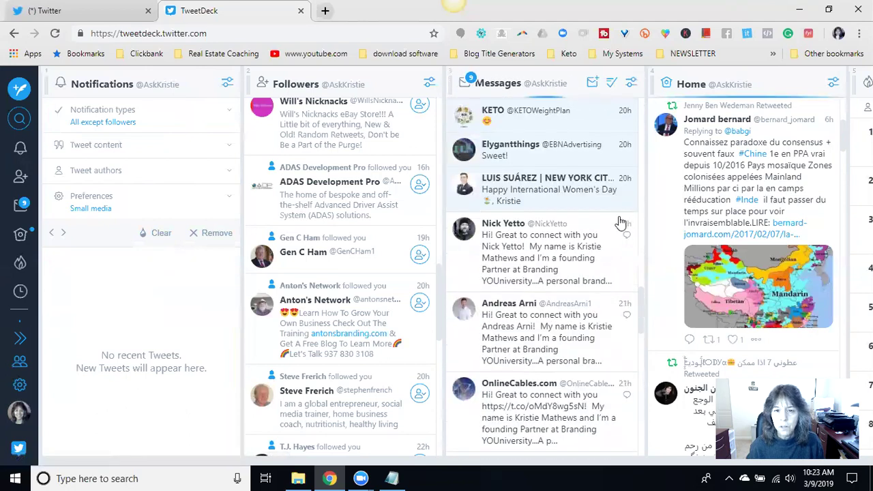
- Draft an apology in the Women's Day thread for missing the mini-course message, offering the free training link
{"action": "left_click", "coordinate": [546, 198]}
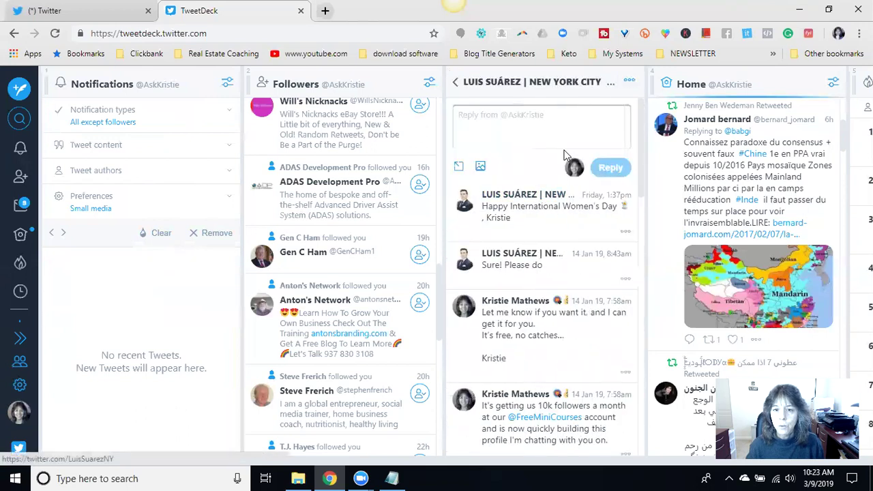
{"action": "left_click", "coordinate": [535, 110]}
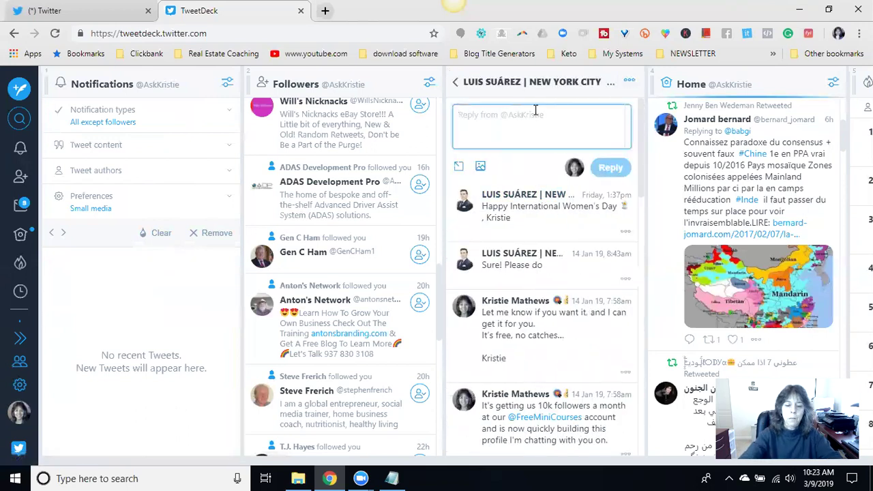
{"action": "type", "text": "Thnak"}
{"action": "key", "text": "BackSpace"}
{"action": "key", "text": "BackSpace"}
{"action": "key", "text": "BackSpace"}
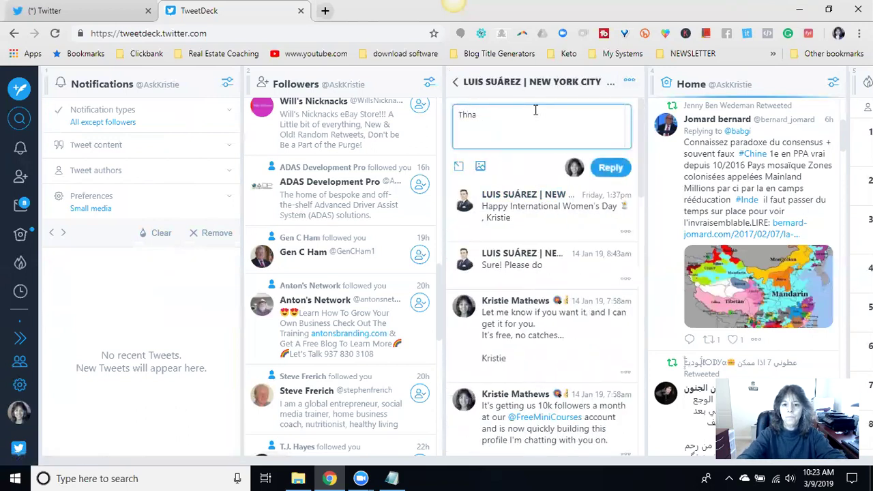
{"action": "type", "text": "!!"}
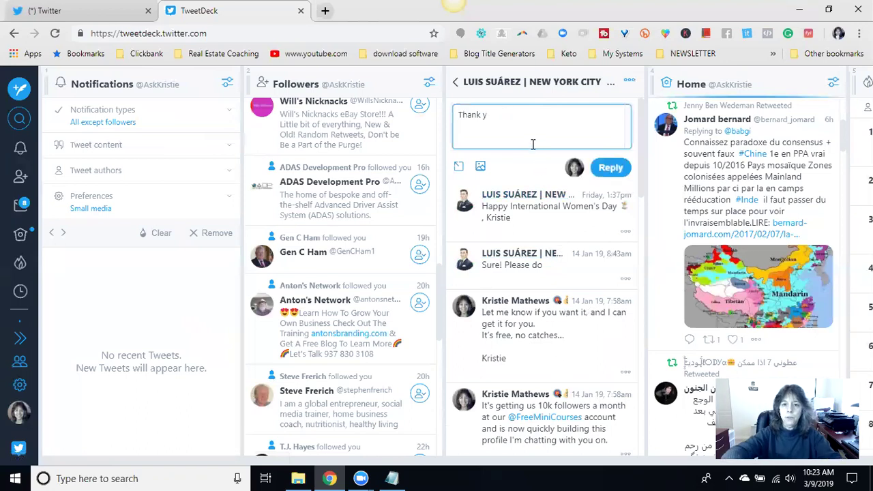
{"action": "key", "text": "BackSpace"}
{"action": "key", "text": "BackSpace"}
{"action": "key", "text": "BackSpace"}
{"action": "key", "text": "BackSpace"}
{"action": "key", "text": "BackSpace"}
{"action": "key", "text": "BackSpace"}
{"action": "key", "text": "BackSpace"}
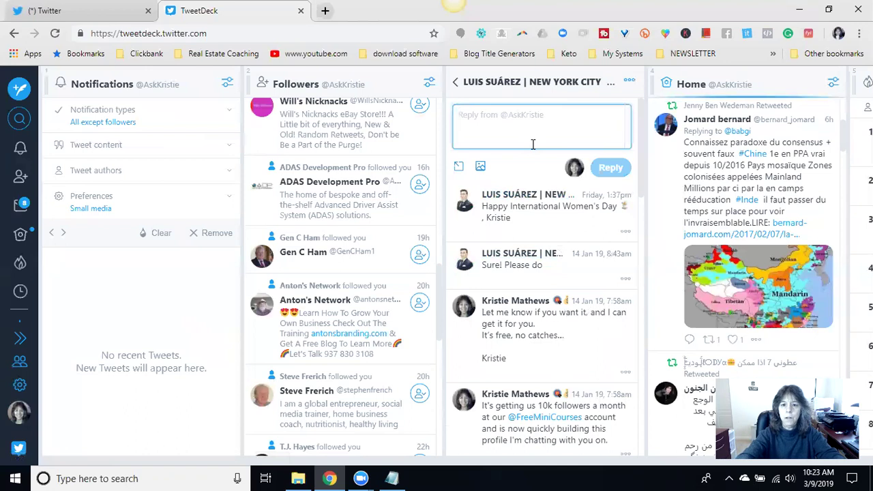
{"action": "type", "text": "Luis, I'"}
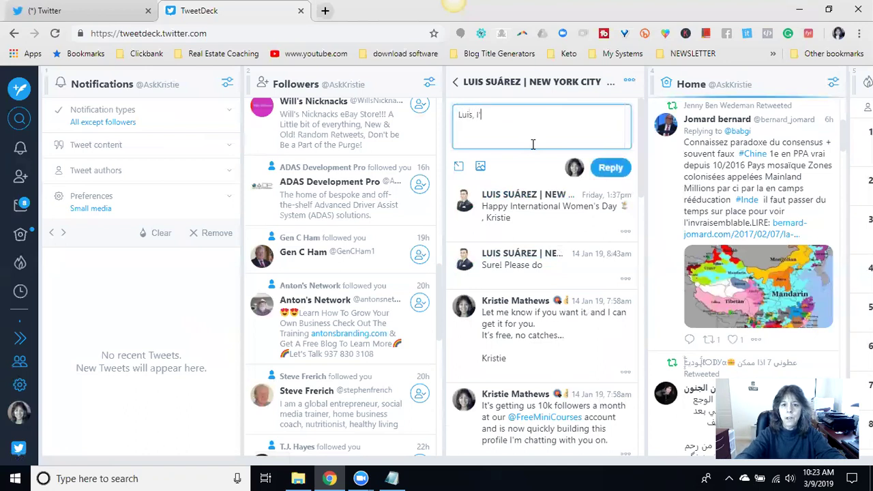
{"action": "type", "text": "m sorry I missed your previo"}
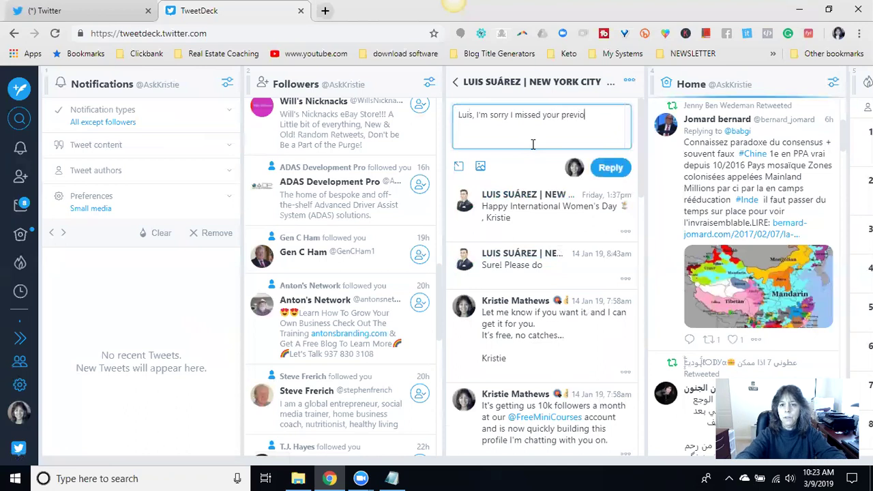
{"action": "type", "text": "us message "}
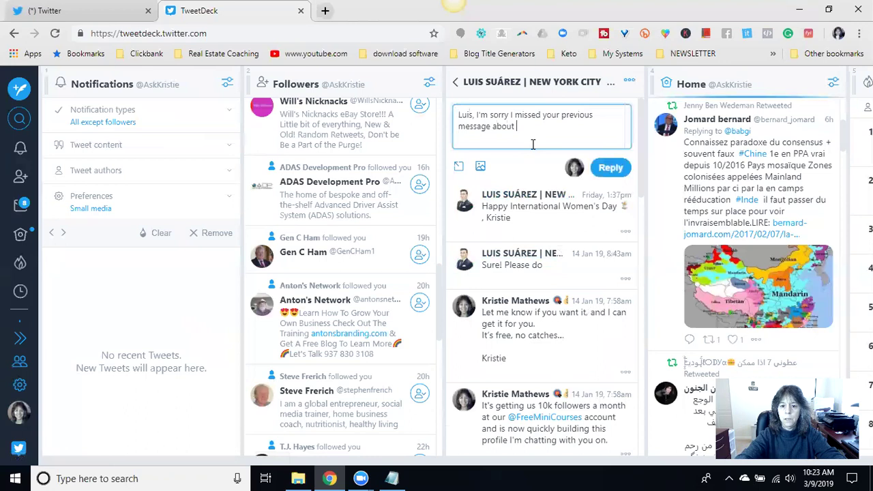
{"action": "type", "text": "about"}
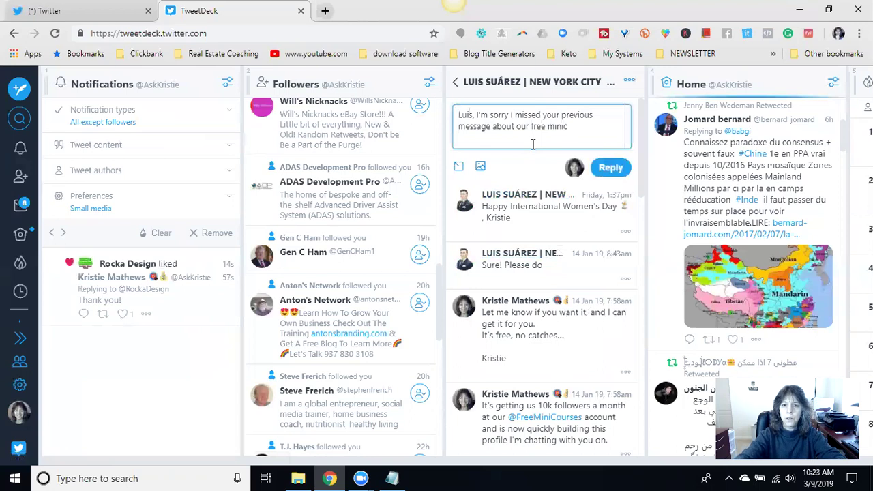
{"action": "type", "text": "our free mini-cou"}
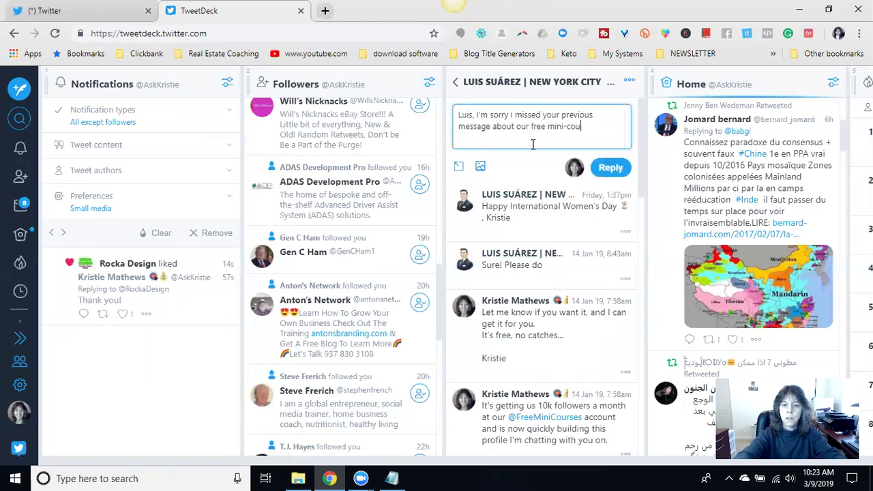
{"action": "type", "text": "rse. HEre is"}
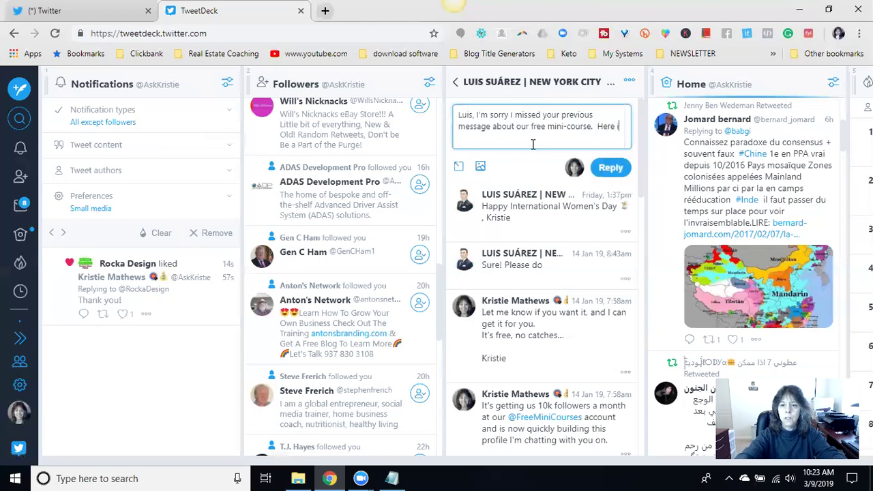
{"action": "type", "text": "s the link to the f"}
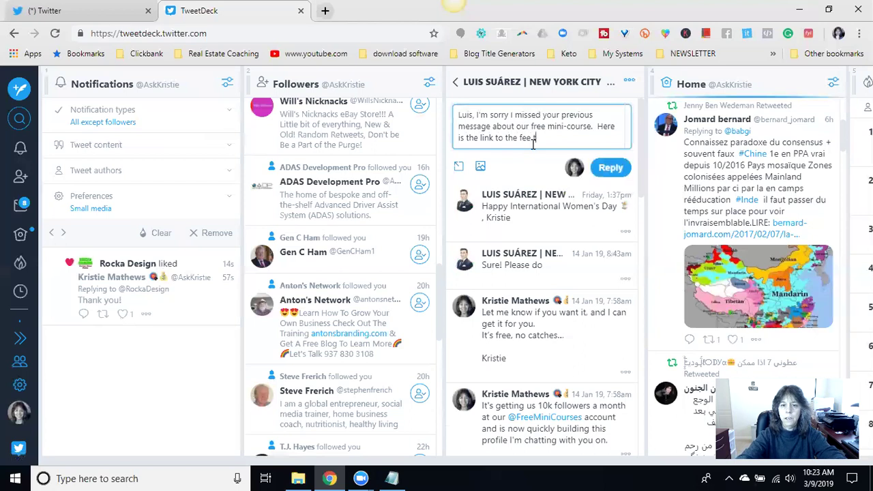
{"action": "type", "text": "ree training"}
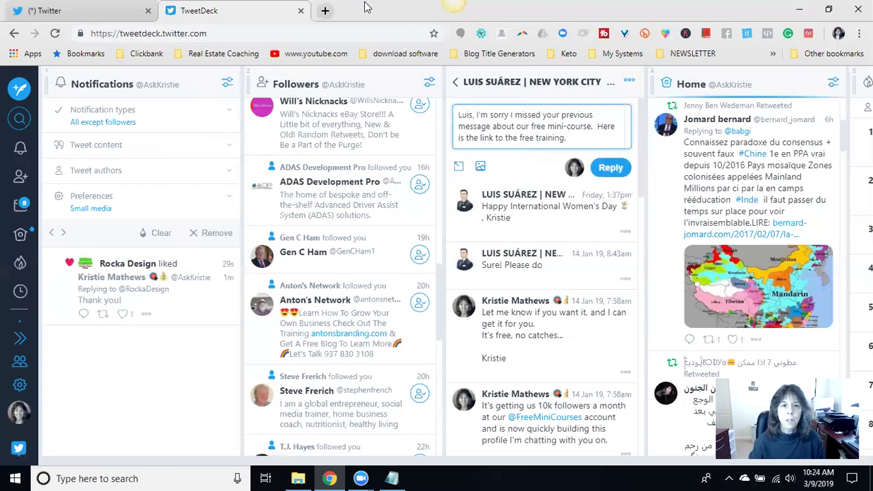
{"action": "left_click", "coordinate": [326, 12]}
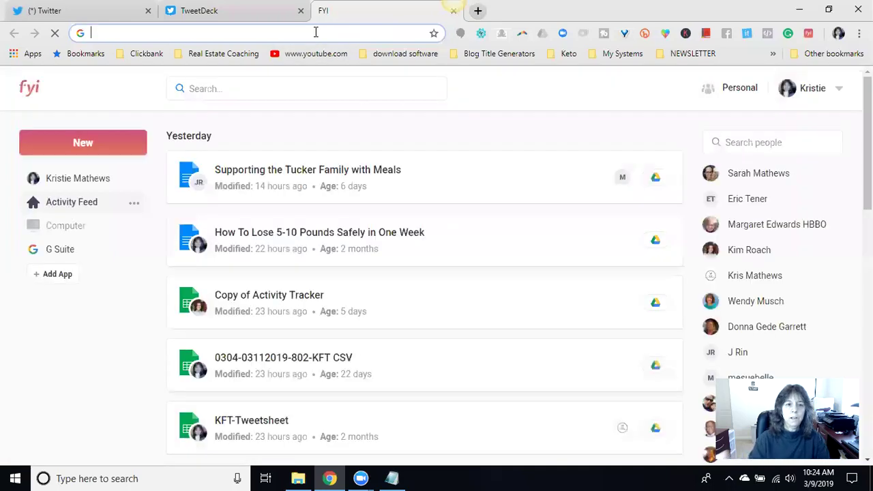
- Open the 'DM 4 - Revised' document from FYI's activity feed and close the FYI tab
{"action": "scroll", "coordinate": [339, 247], "scroll_direction": "down", "scroll_amount": 5}
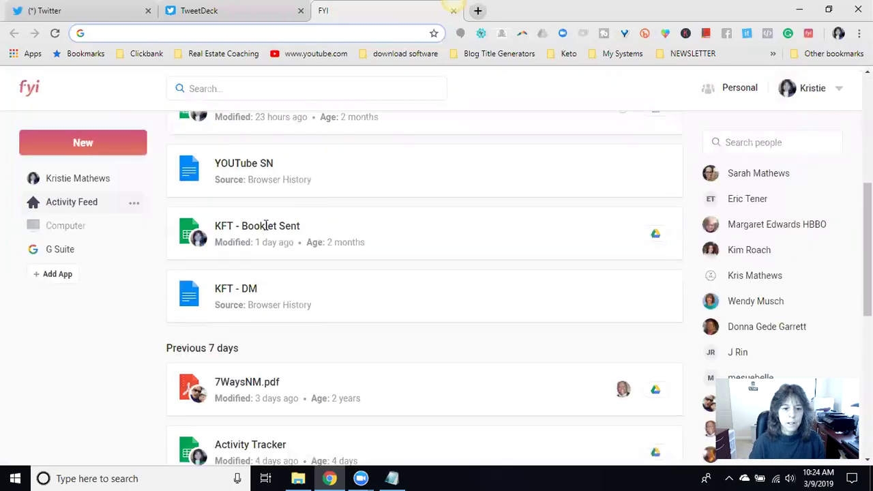
{"action": "scroll", "coordinate": [354, 230], "scroll_direction": "up", "scroll_amount": 3}
{"action": "scroll", "coordinate": [321, 232], "scroll_direction": "down", "scroll_amount": 5}
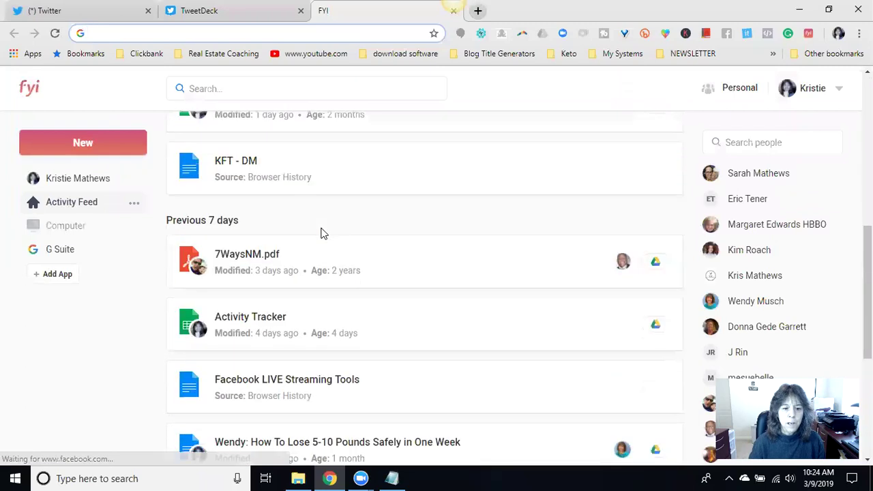
{"action": "scroll", "coordinate": [321, 232], "scroll_direction": "down", "scroll_amount": 4}
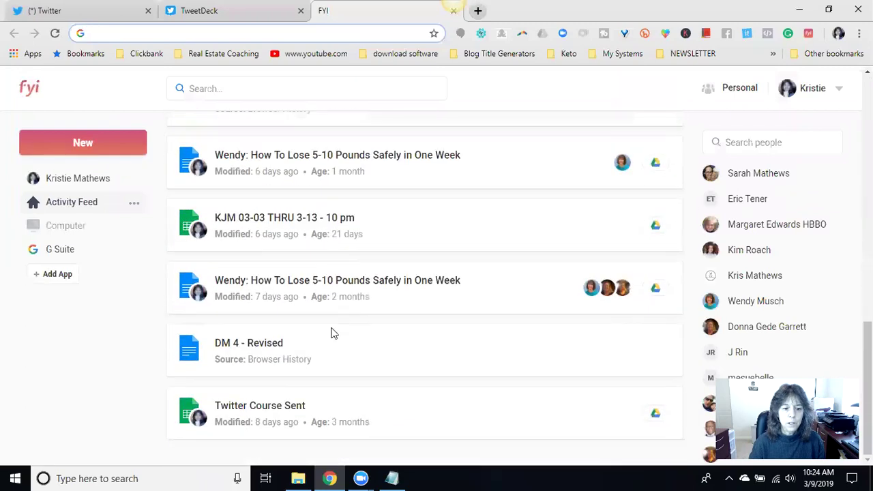
{"action": "left_click", "coordinate": [253, 336]}
{"action": "left_click", "coordinate": [254, 337]}
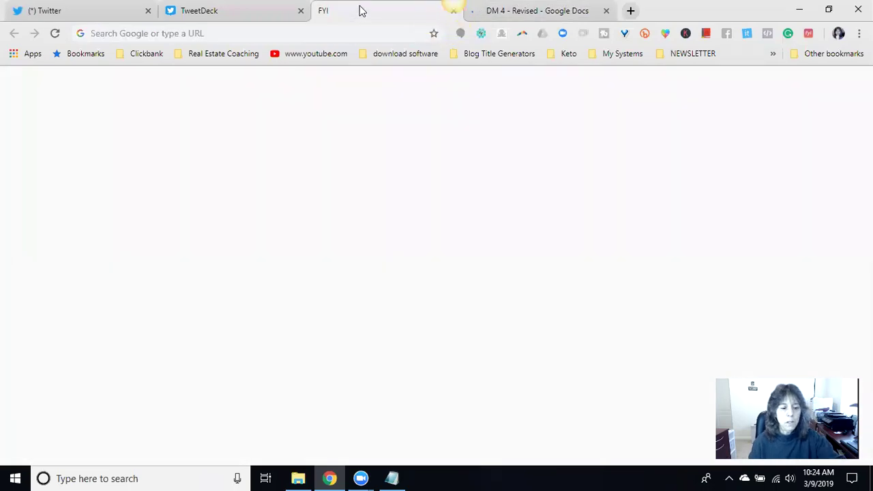
{"action": "left_click", "coordinate": [453, 11]}
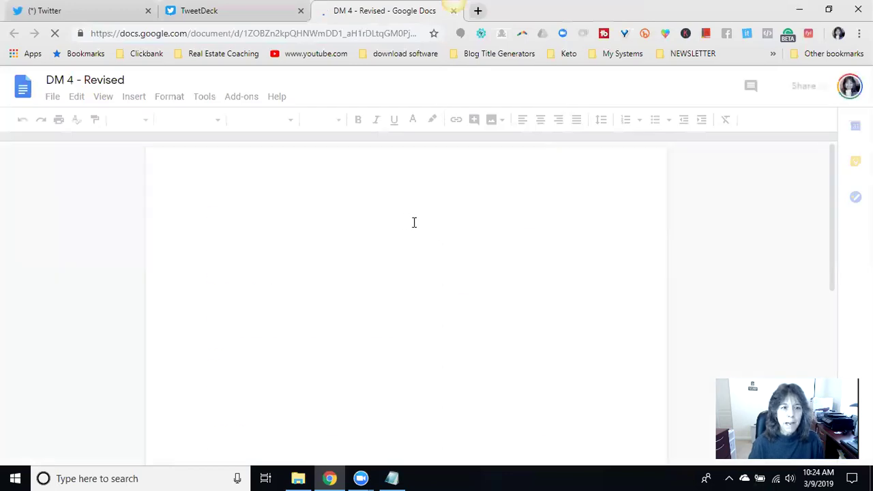
- Copy the 'Follow Up Yes' paragraph with its training link from 'DM 4 - Revised' and return to TweetDeck
{"action": "scroll", "coordinate": [391, 219], "scroll_direction": "down", "scroll_amount": 10}
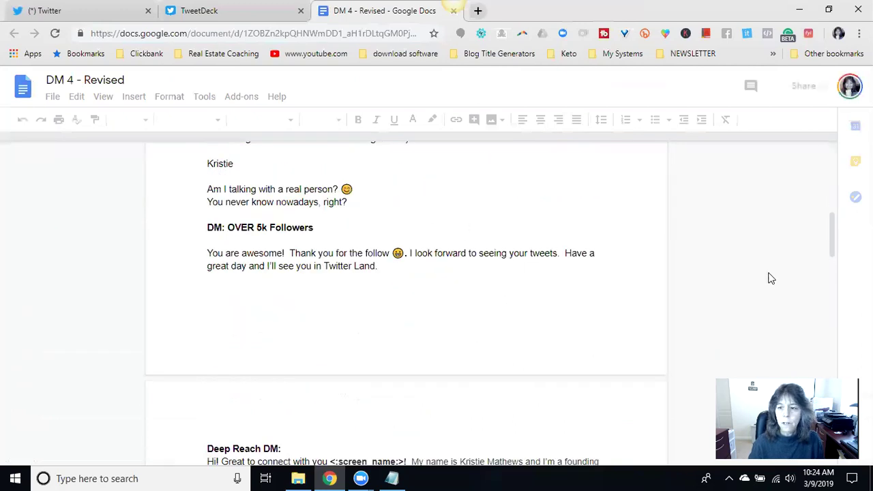
{"action": "scroll", "coordinate": [771, 279], "scroll_direction": "down", "scroll_amount": 15}
{"action": "scroll", "coordinate": [542, 259], "scroll_direction": "down", "scroll_amount": 5}
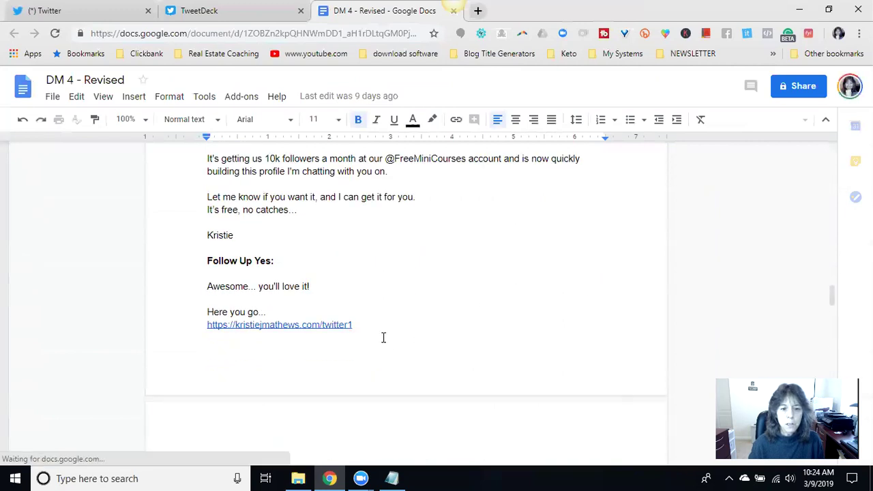
{"action": "scroll", "coordinate": [382, 335], "scroll_direction": "down", "scroll_amount": 4}
{"action": "scroll", "coordinate": [492, 335], "scroll_direction": "up", "scroll_amount": 6}
{"action": "scroll", "coordinate": [491, 334], "scroll_direction": "down", "scroll_amount": 2}
{"action": "scroll", "coordinate": [492, 334], "scroll_direction": "down", "scroll_amount": 1}
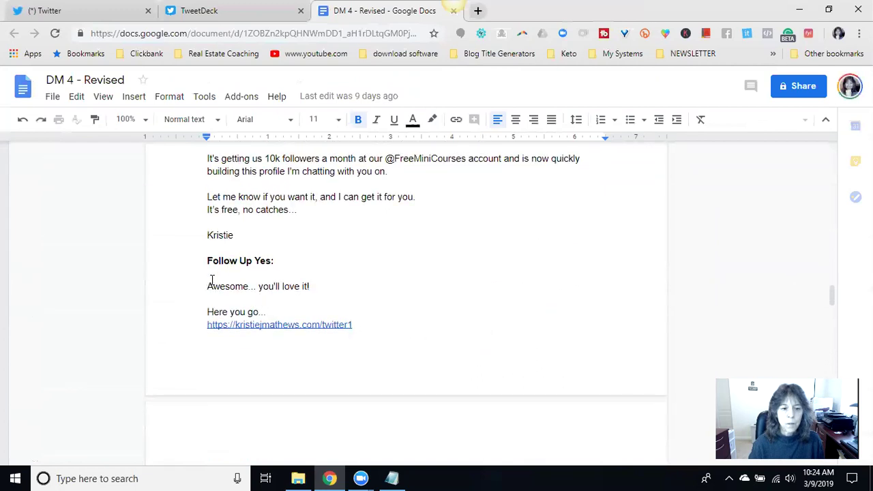
{"action": "triple_click", "coordinate": [246, 286]}
{"action": "key", "text": "ctrl+c"}
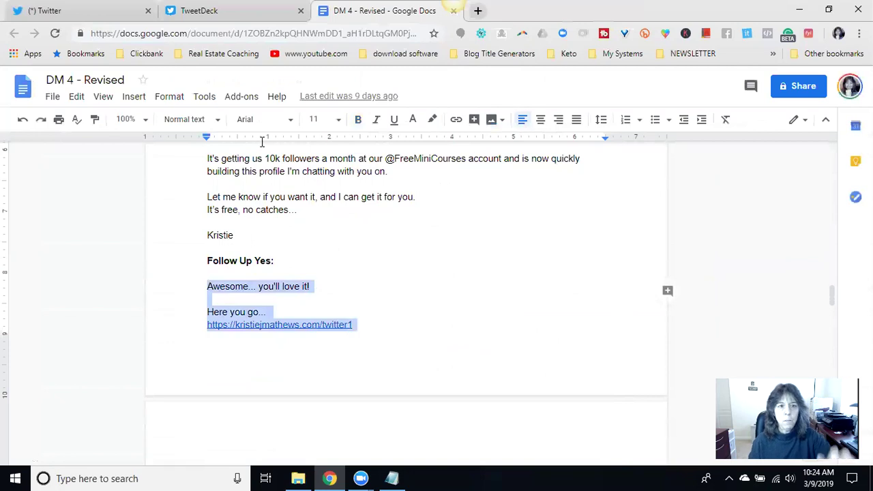
{"action": "left_click", "coordinate": [259, 10]}
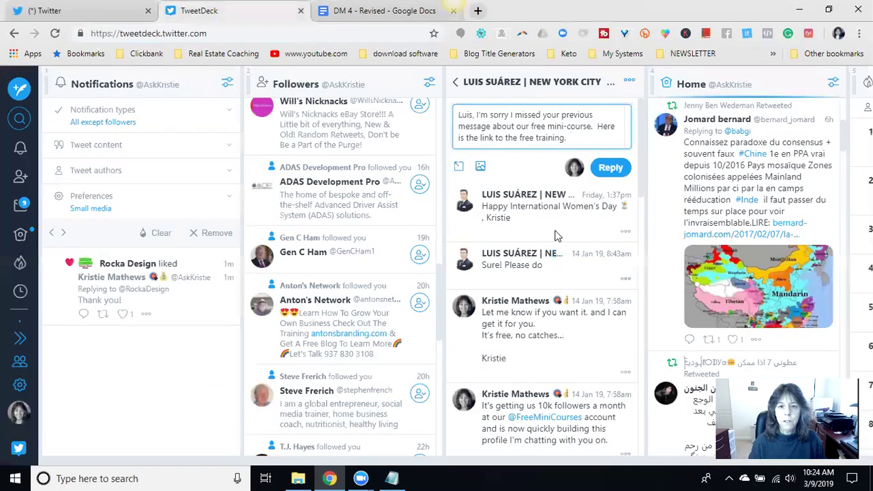
- Paste the follow-up into the apology reply, replace the 'Awesome' line with 'You'll love it.', and send it
{"action": "left_click", "coordinate": [584, 137]}
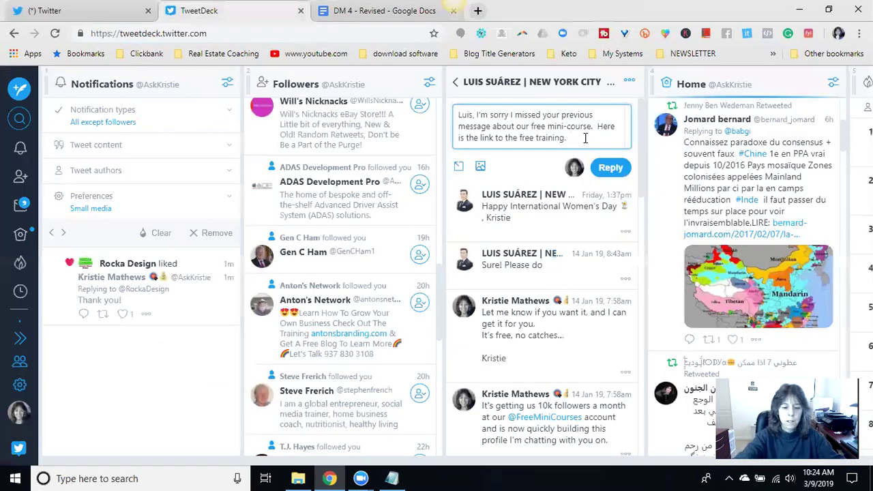
{"action": "key", "text": "ctrl+v"}
{"action": "scroll", "coordinate": [584, 138], "scroll_direction": "up", "scroll_amount": 2}
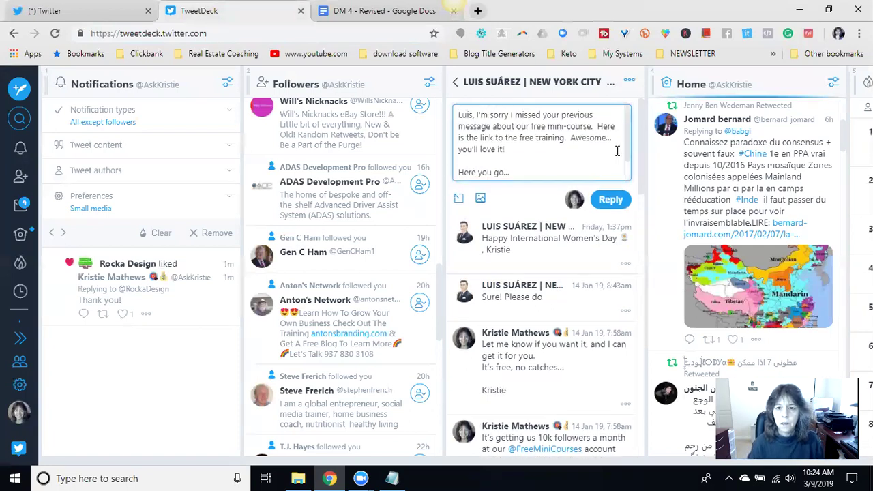
{"action": "left_click_drag", "start_coordinate": [569, 138], "coordinate": [614, 157]}
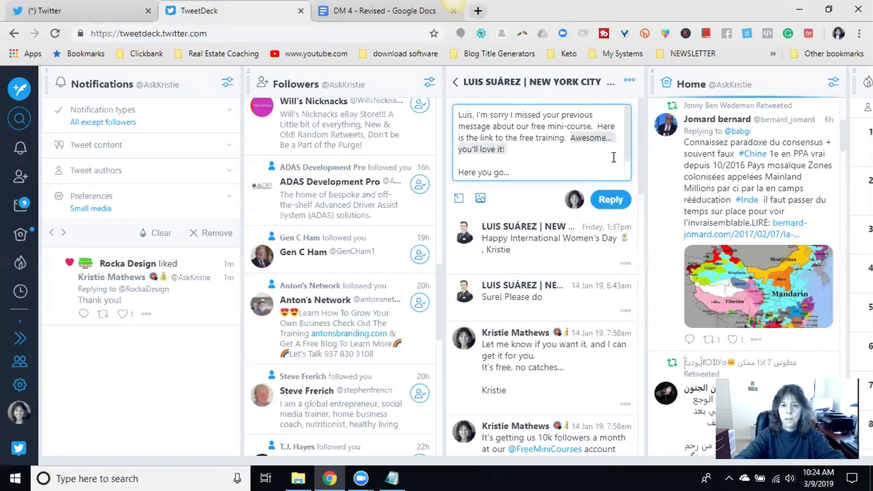
{"action": "type", "text": "You'll love it."}
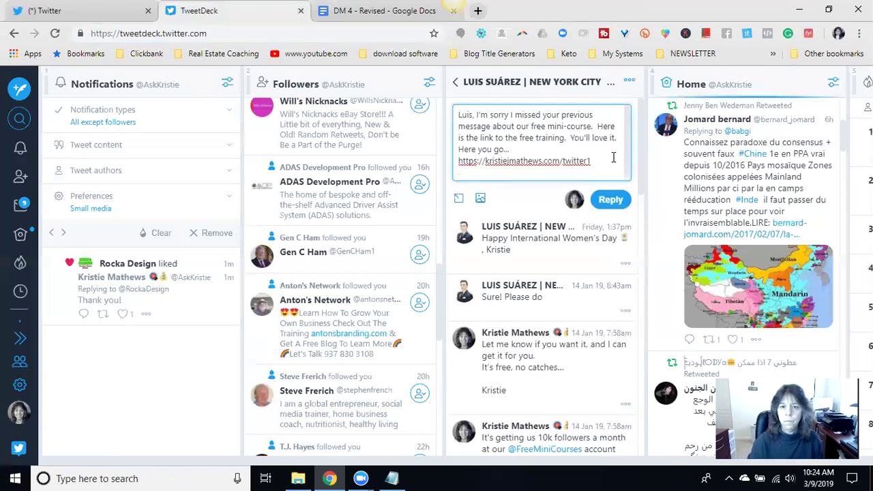
{"action": "left_click", "coordinate": [611, 199]}
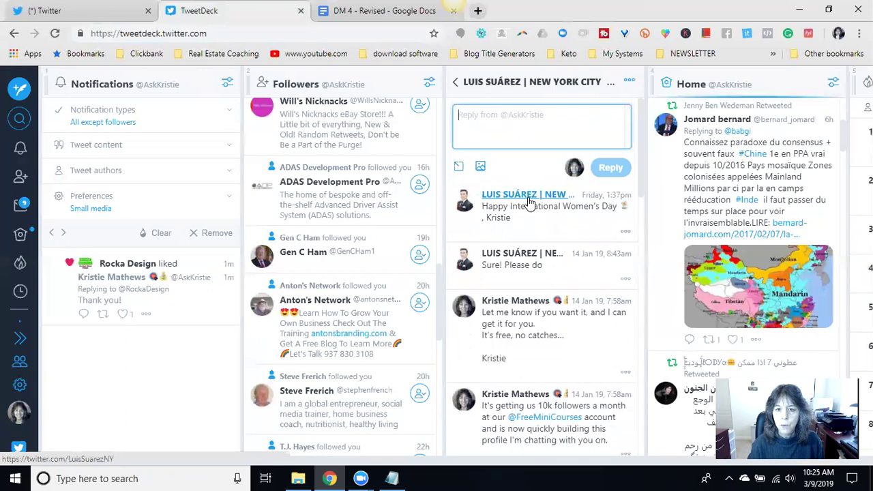
{"action": "left_click", "coordinate": [528, 198]}
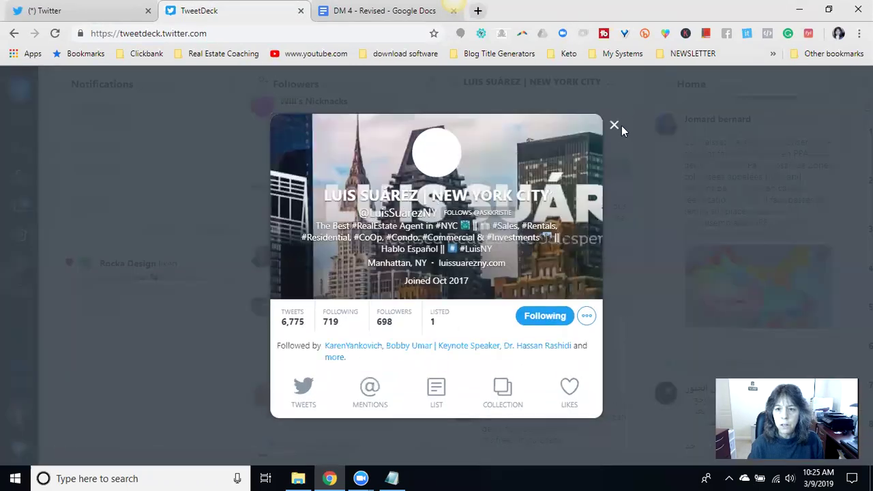
{"action": "left_click", "coordinate": [617, 128]}
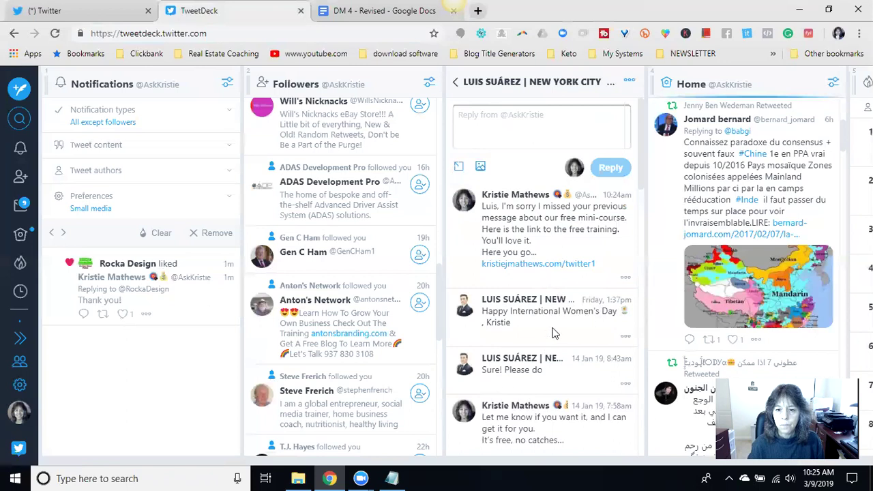
- Reply 'I'm forward to seeing you on campus. Have a great day!' in the conversation ending 'Sweet!'
{"action": "left_click", "coordinate": [456, 82]}
{"action": "left_click", "coordinate": [554, 159]}
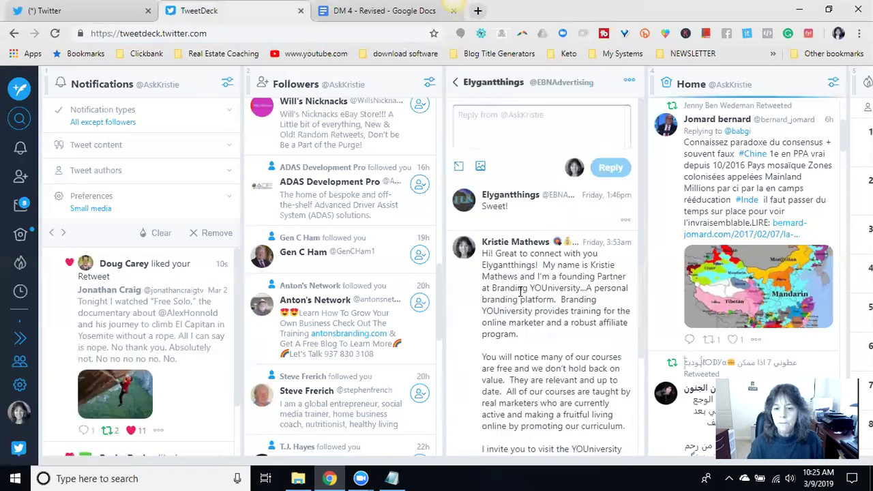
{"action": "scroll", "coordinate": [520, 291], "scroll_direction": "down", "scroll_amount": 1}
{"action": "scroll", "coordinate": [520, 292], "scroll_direction": "down", "scroll_amount": 1}
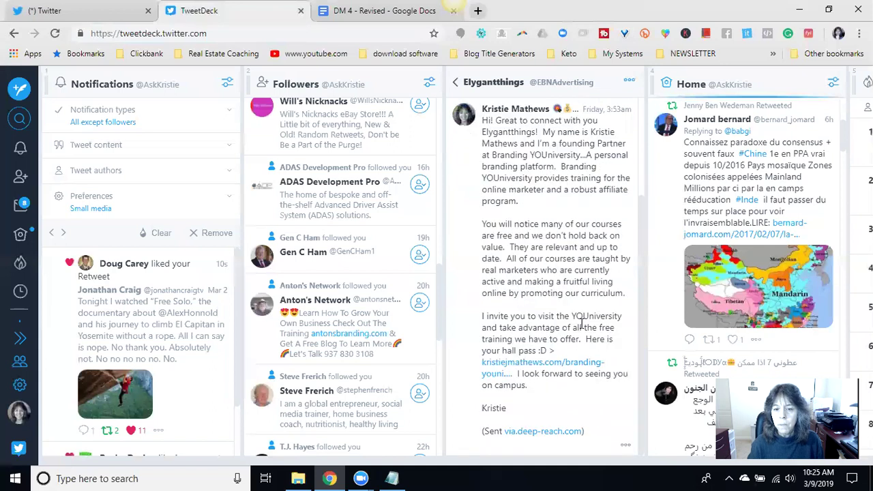
{"action": "scroll", "coordinate": [580, 326], "scroll_direction": "up", "scroll_amount": 2}
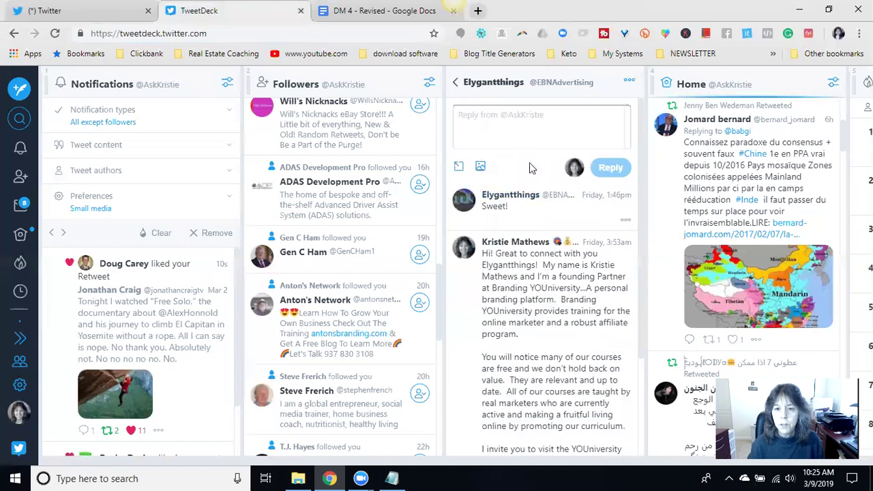
{"action": "left_click", "coordinate": [526, 117]}
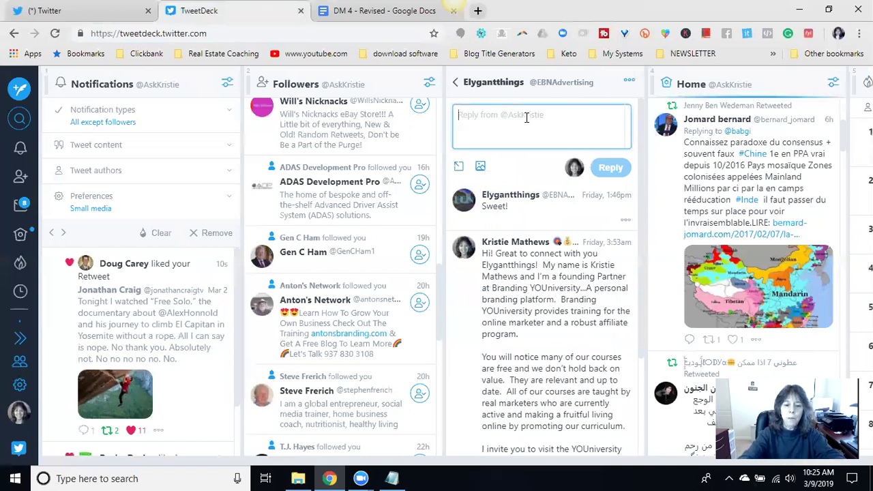
{"action": "type", "text": "T"}
{"action": "key", "text": "BackSpace"}
{"action": "type", "text": "I"}
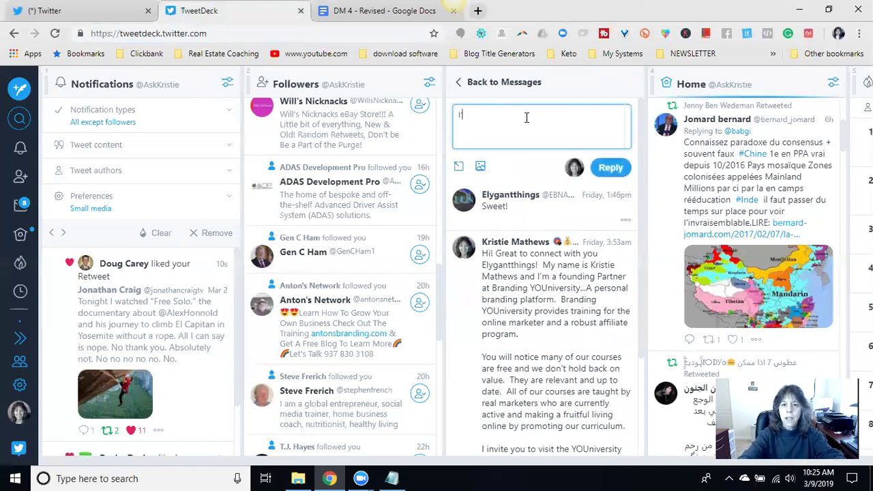
{"action": "type", "text": "'m forward to seeing you"}
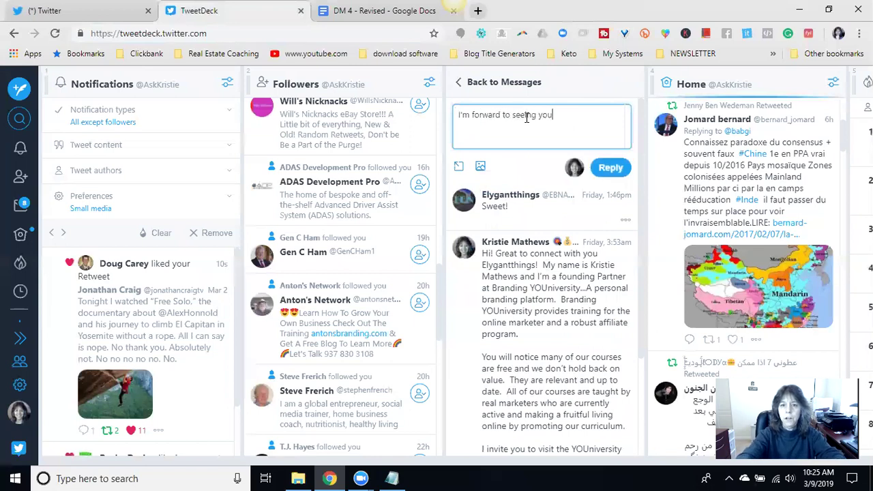
{"action": "type", "text": " on campus. Have a great da"}
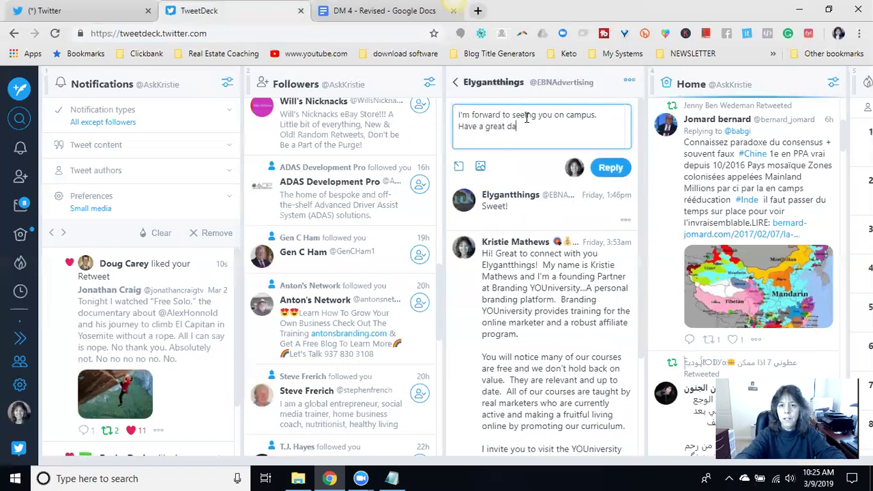
{"action": "type", "text": "y!"}
{"action": "left_click", "coordinate": [610, 168]}
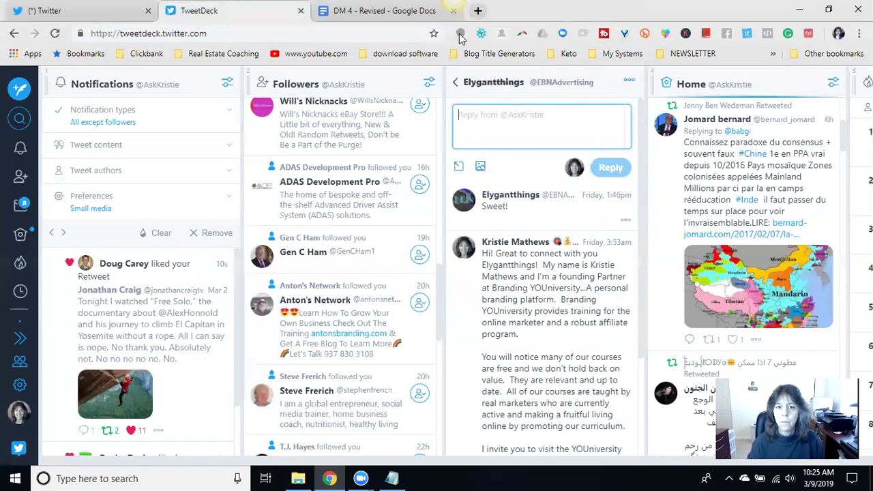
{"action": "left_click", "coordinate": [455, 83]}
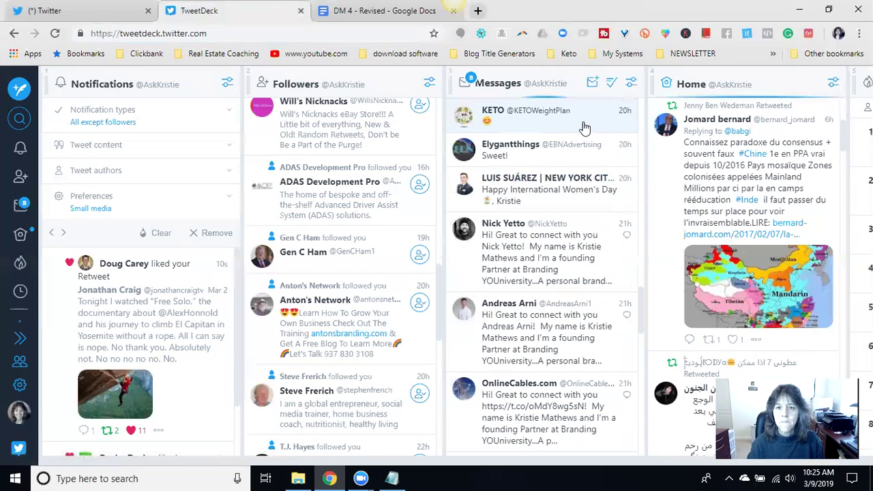
- Reply 'Have an awesome day.' to the keto weight-plan account, then open the next pending conversation
{"action": "left_click", "coordinate": [585, 195]}
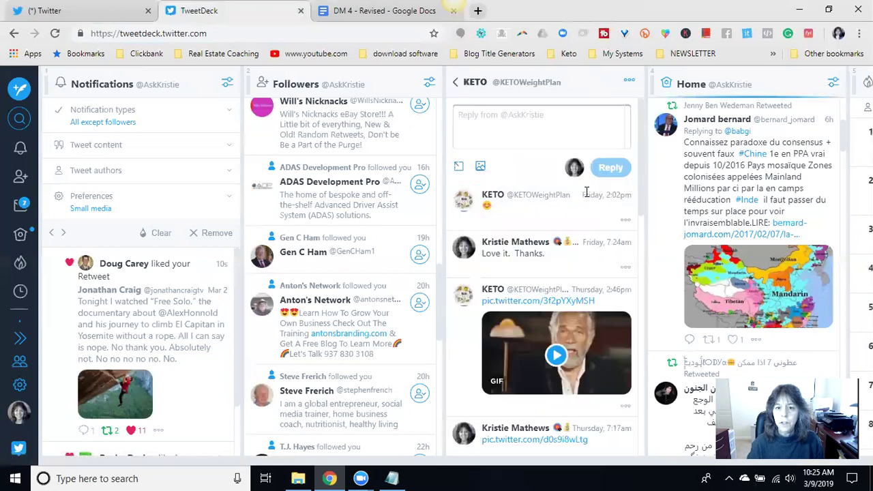
{"action": "left_click", "coordinate": [531, 125]}
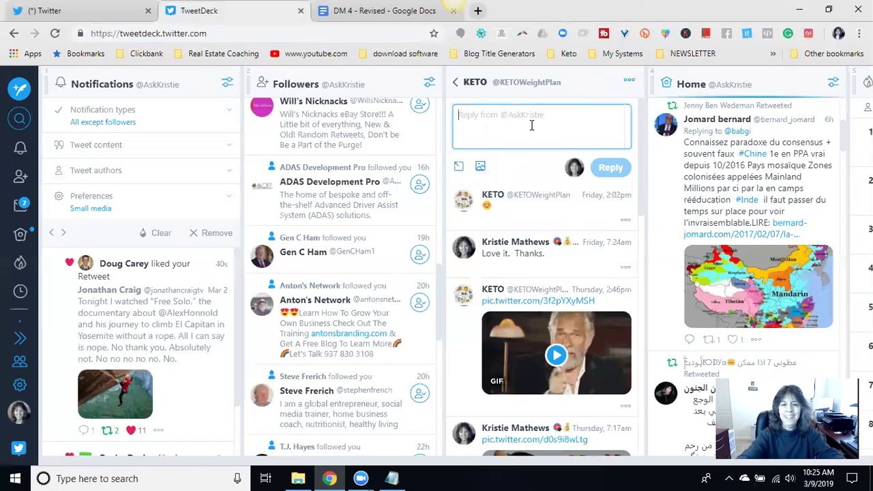
{"action": "type", "text": "Have a n"}
{"action": "key", "text": "BackSpace"}
{"action": "type", "text": "an awesome day."}
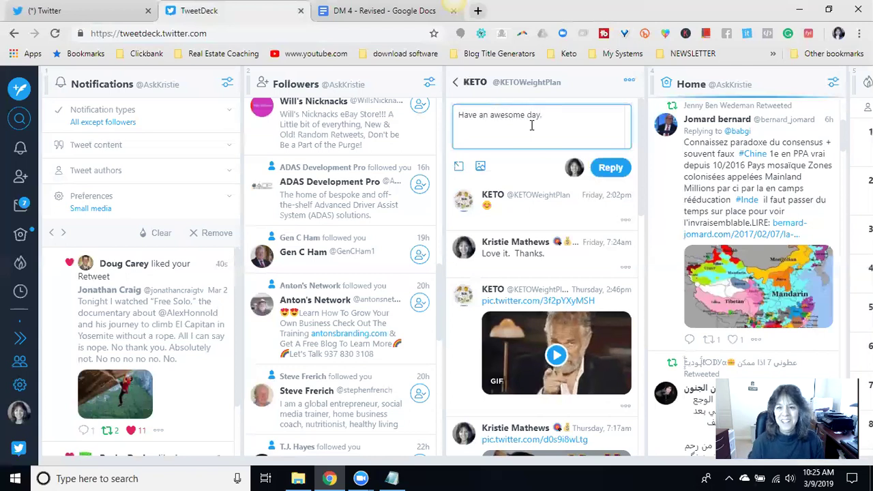
{"action": "left_click", "coordinate": [626, 171]}
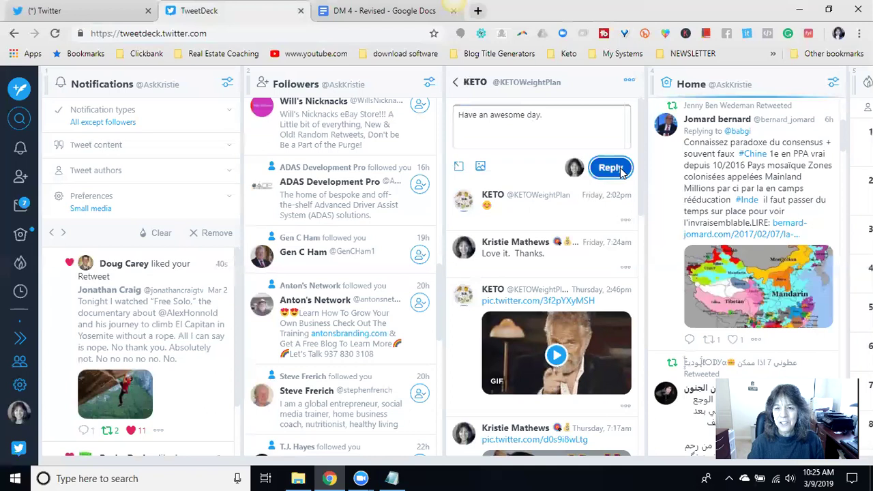
{"action": "left_click", "coordinate": [458, 83]}
{"action": "left_click", "coordinate": [566, 165]}
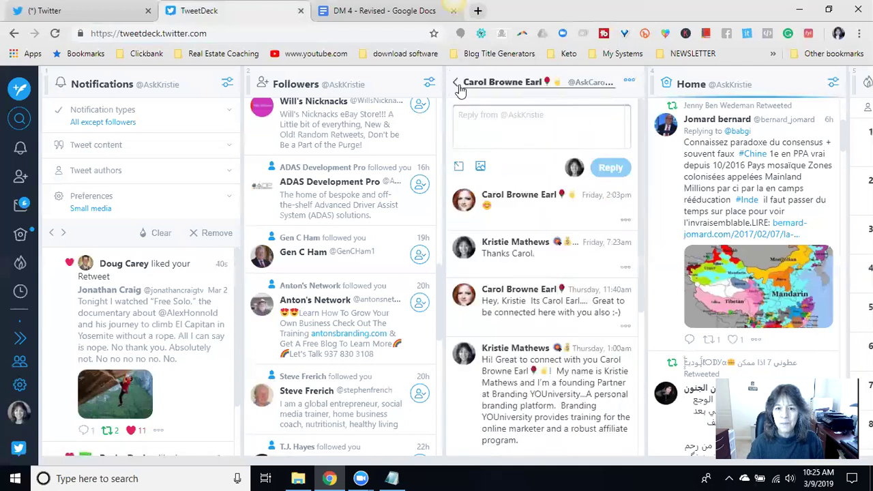
- Send a 'How's it going' reply, addressed to the follower by name, in the next unanswered conversation
{"action": "left_click", "coordinate": [456, 83]}
{"action": "scroll", "coordinate": [579, 161], "scroll_direction": "up", "scroll_amount": 1}
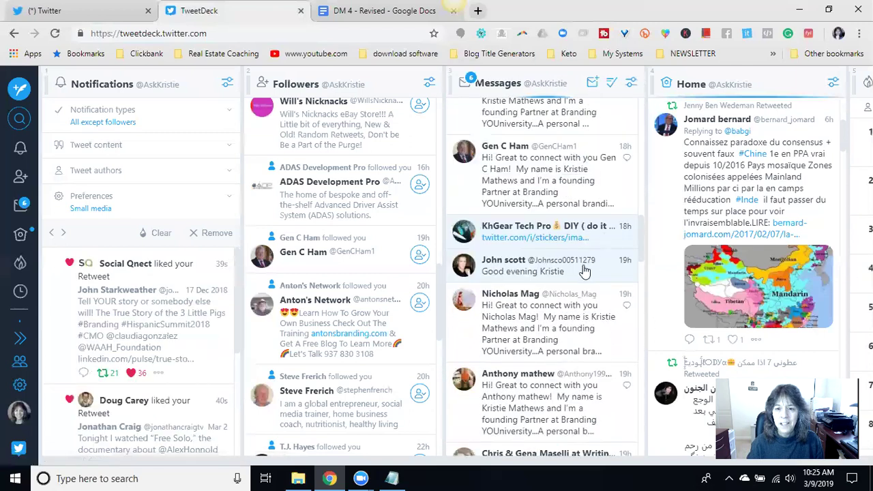
{"action": "left_click", "coordinate": [603, 273]}
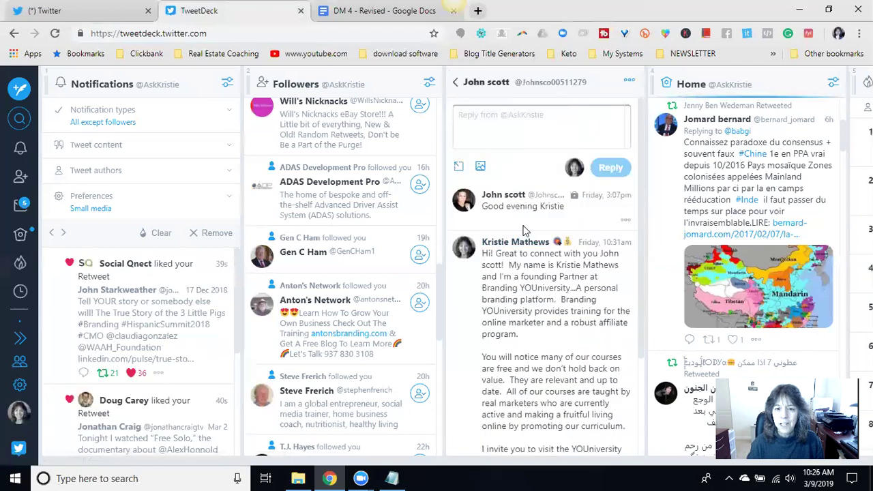
{"action": "left_click", "coordinate": [532, 119]}
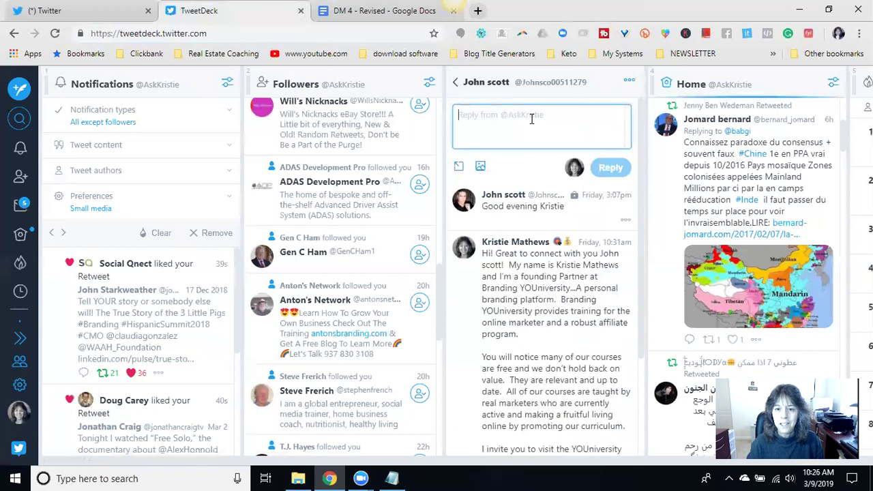
{"action": "type", "text": "HOw"}
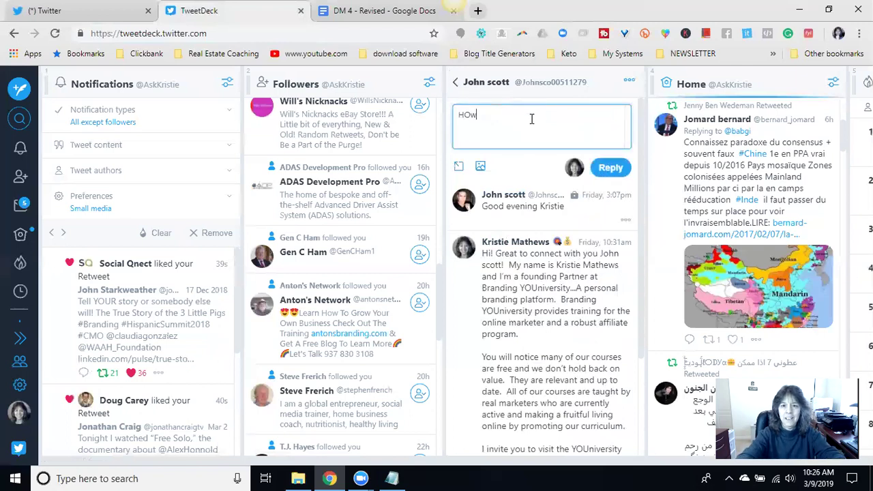
{"action": "key", "text": "BackSpace"}
{"action": "key", "text": "BackSpace"}
{"action": "type", "text": "ow's it going"}
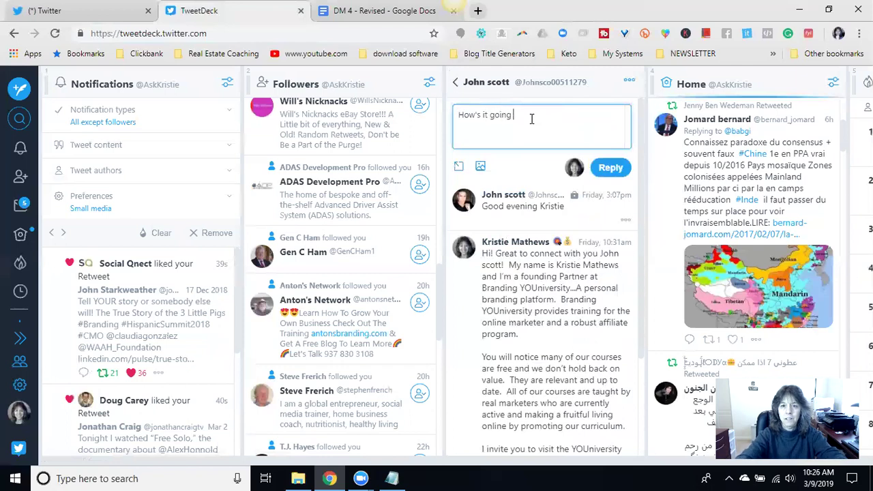
{"action": "type", "text": " John?"}
{"action": "left_click", "coordinate": [611, 167]}
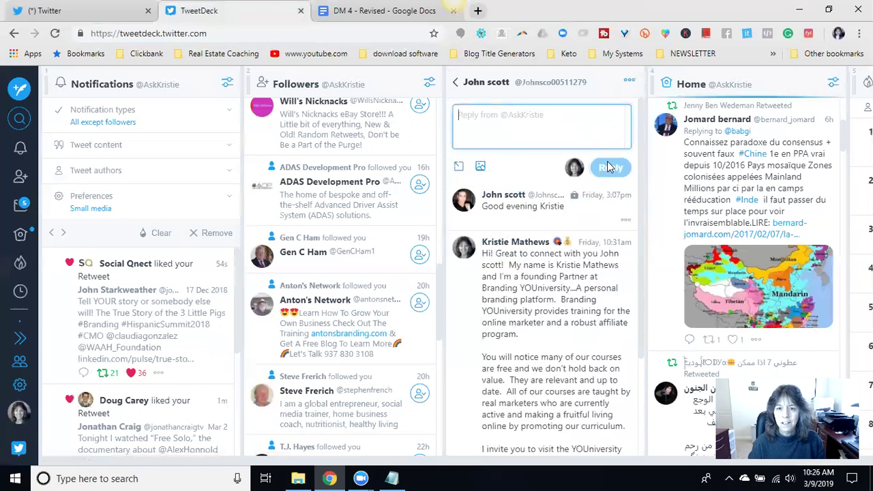
{"action": "left_click", "coordinate": [457, 85]}
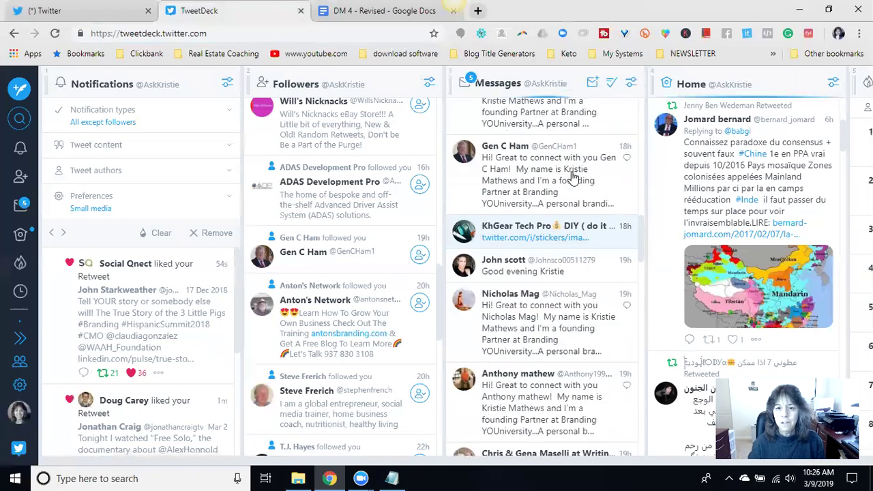
- Reply 'Thank you!' in the DIY tech account's sticker conversation and return to the Messages list
{"action": "left_click", "coordinate": [606, 243]}
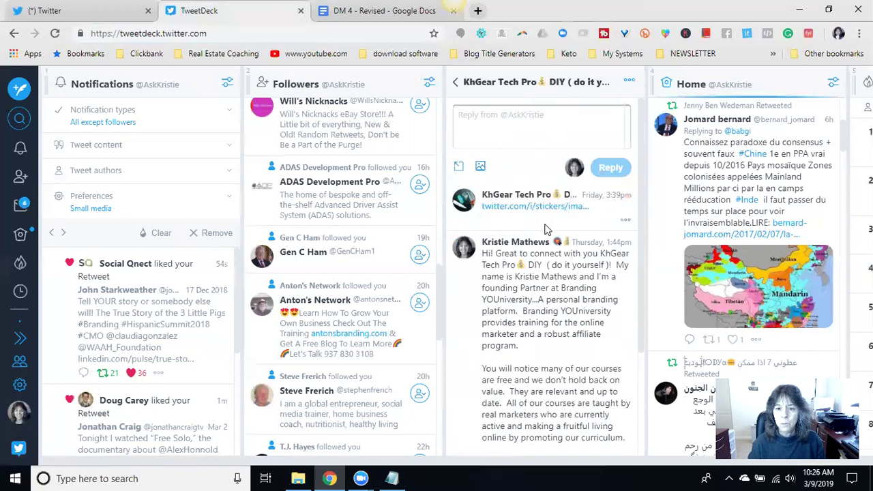
{"action": "left_click", "coordinate": [536, 116]}
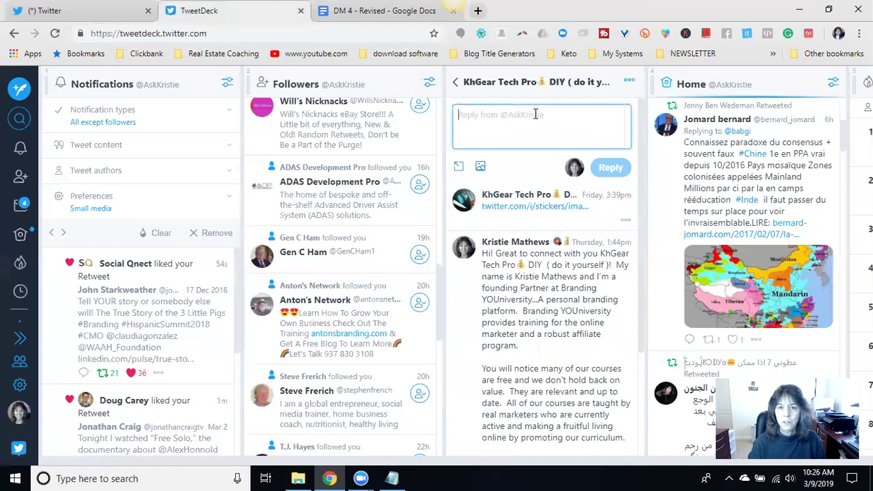
{"action": "type", "text": "Thn"}
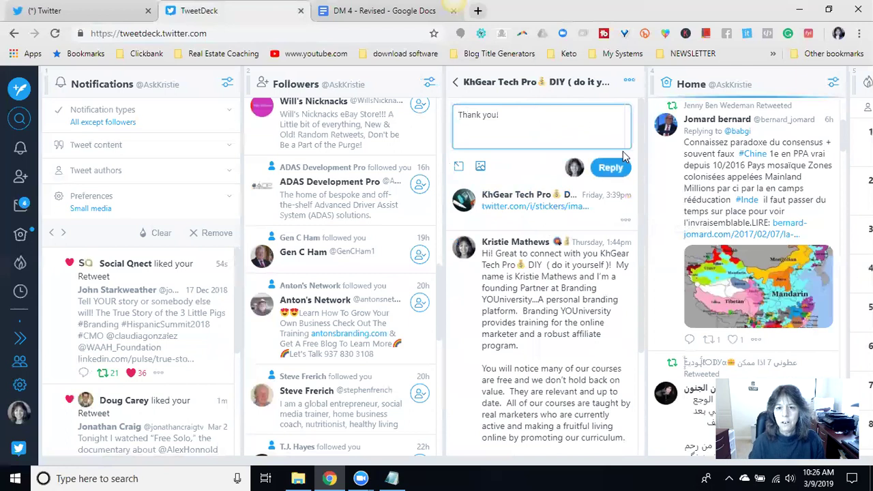
{"action": "left_click", "coordinate": [616, 168]}
{"action": "left_click", "coordinate": [455, 82]}
{"action": "scroll", "coordinate": [592, 162], "scroll_direction": "up", "scroll_amount": 5}
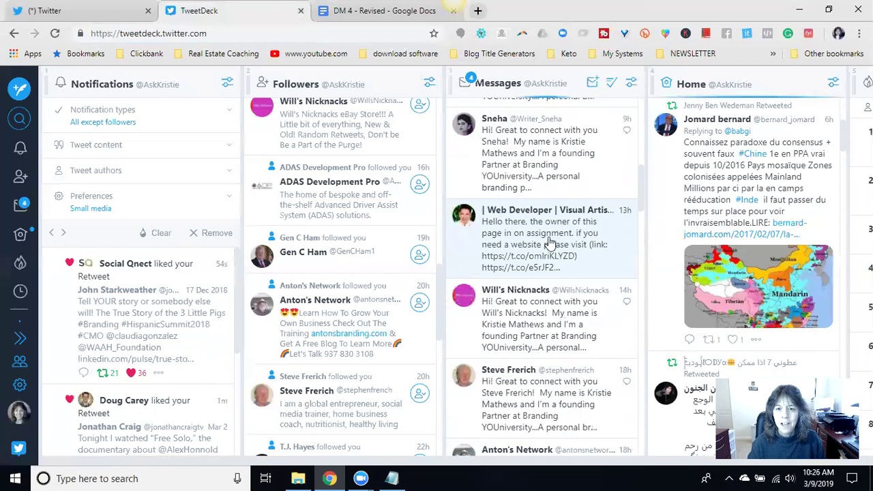
- Reply 'Thank you. Appreciate it.' to the web developer's DM and return to the Messages list
{"action": "left_click", "coordinate": [618, 239]}
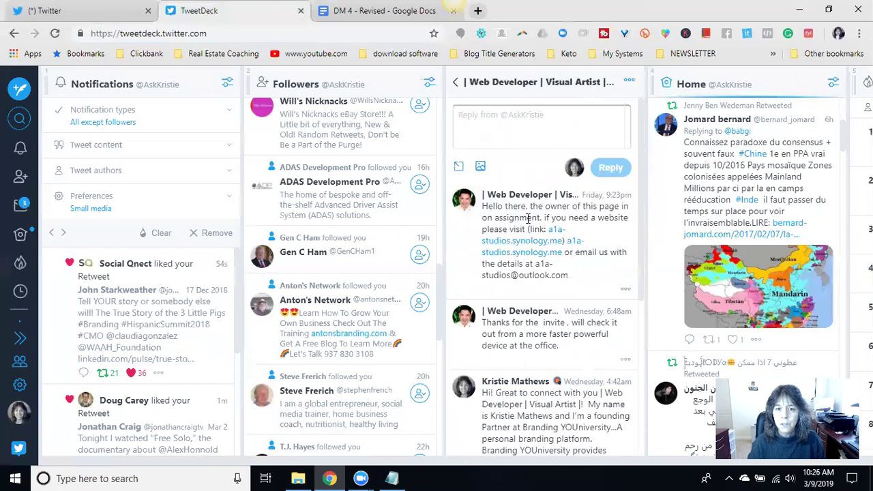
{"action": "left_click", "coordinate": [517, 119]}
{"action": "type", "text": "Thank y"}
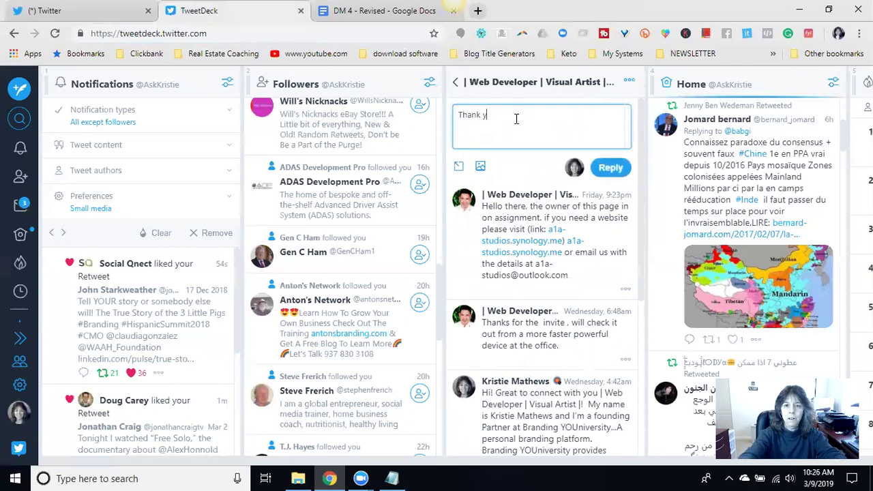
{"action": "type", "text": "ou.  Appreciate it."}
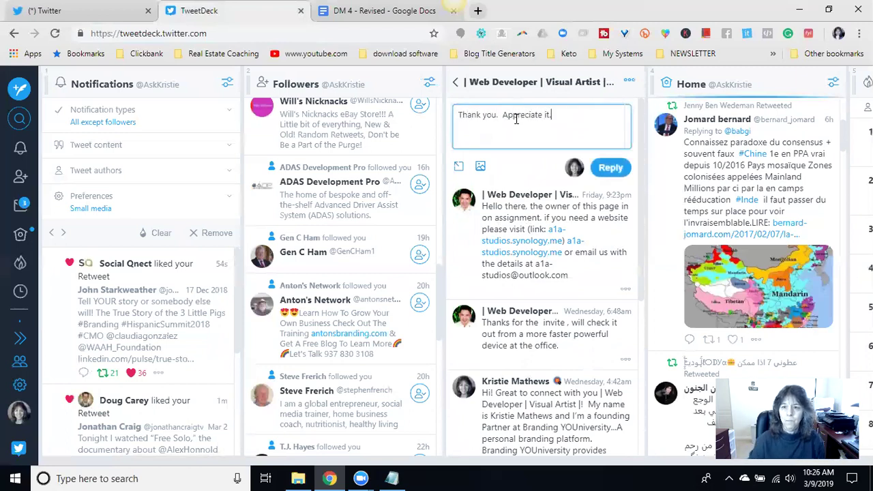
{"action": "left_click", "coordinate": [610, 167]}
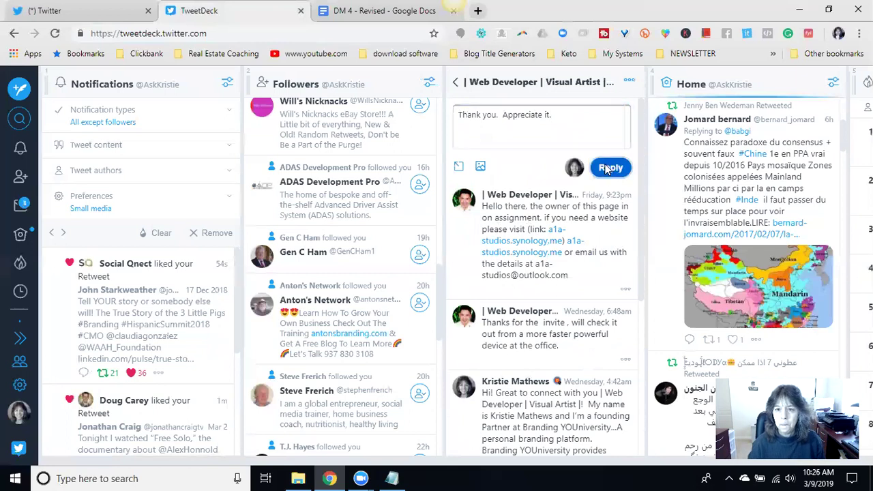
{"action": "left_click", "coordinate": [455, 84]}
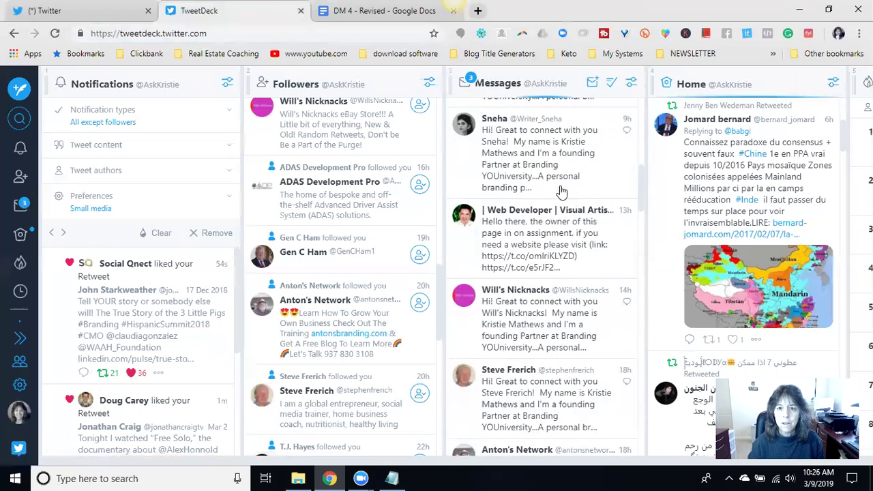
- Answer the next unanswered DM with 'You're welcome. Have a great weekend.' and return to the list
{"action": "scroll", "coordinate": [566, 186], "scroll_direction": "up", "scroll_amount": 3}
{"action": "scroll", "coordinate": [566, 204], "scroll_direction": "up", "scroll_amount": 5}
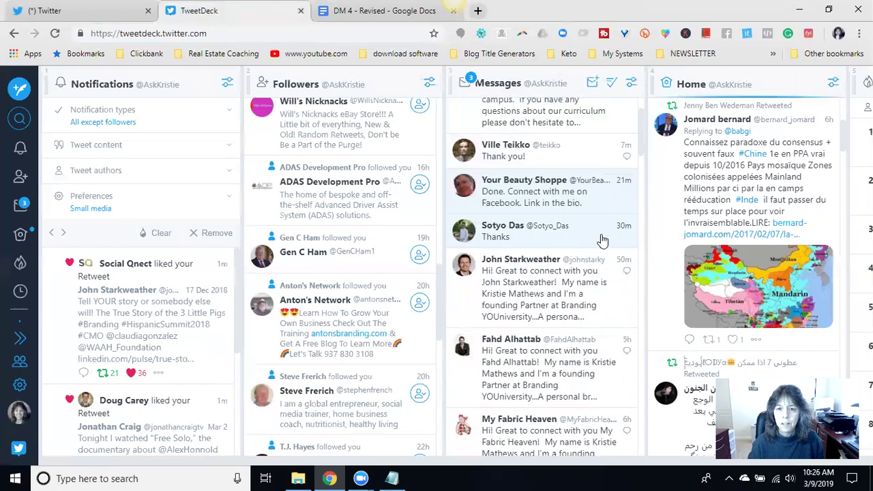
{"action": "left_click", "coordinate": [600, 234]}
{"action": "left_click", "coordinate": [509, 124]}
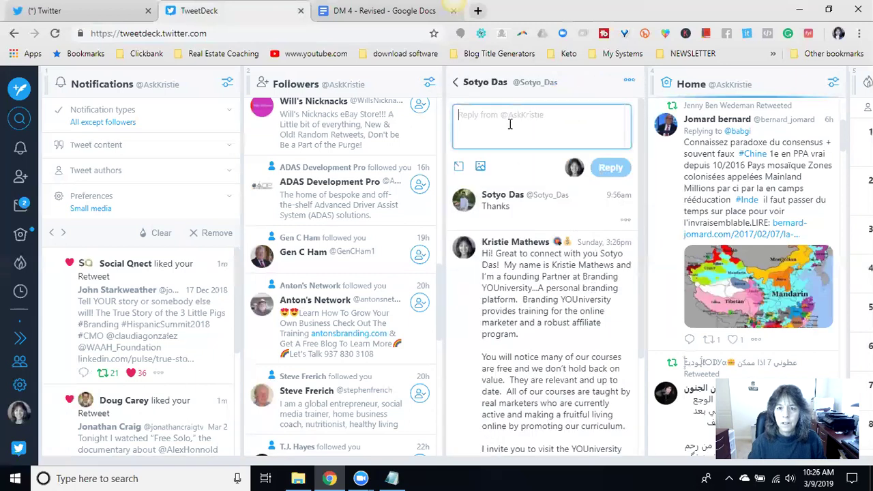
{"action": "type", "text": "You're welcome"}
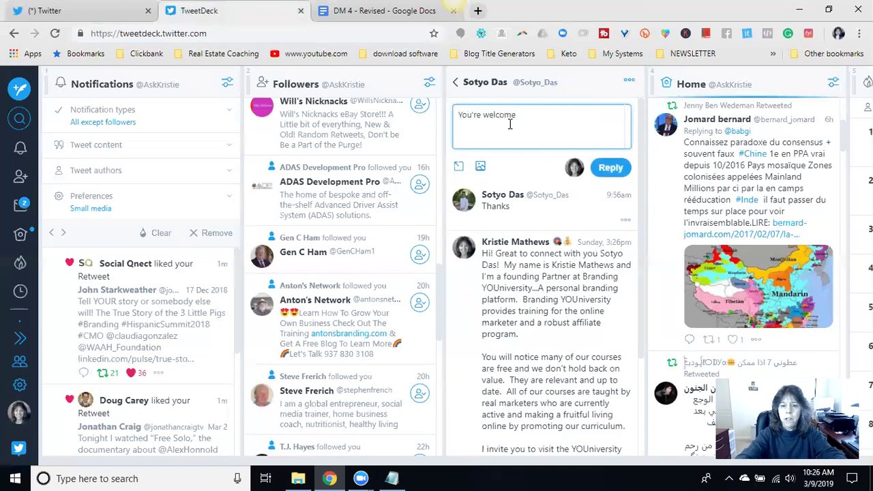
{"action": "type", "text": ".  Have a gd;reat"}
{"action": "key", "text": "BackSpace"}
{"action": "key", "text": "BackSpace"}
{"action": "key", "text": "BackSpace"}
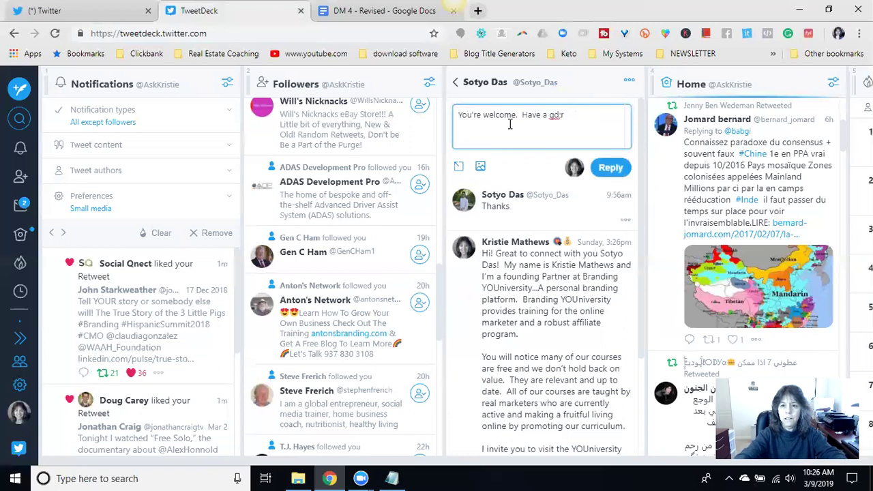
{"action": "type", "text": "eat weekend."}
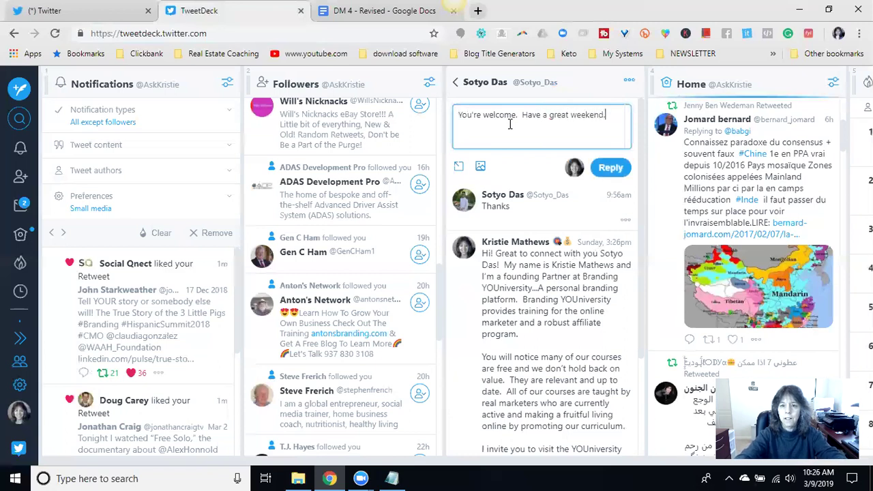
{"action": "left_click", "coordinate": [611, 167]}
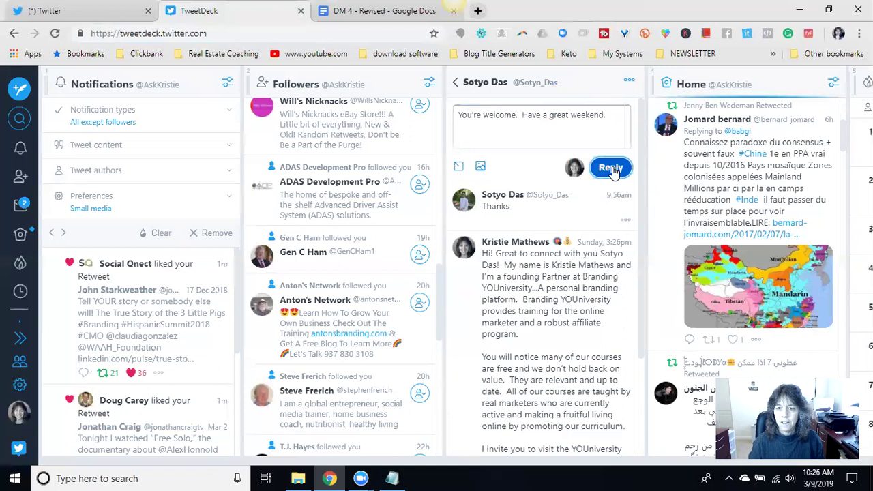
{"action": "left_click", "coordinate": [455, 82]}
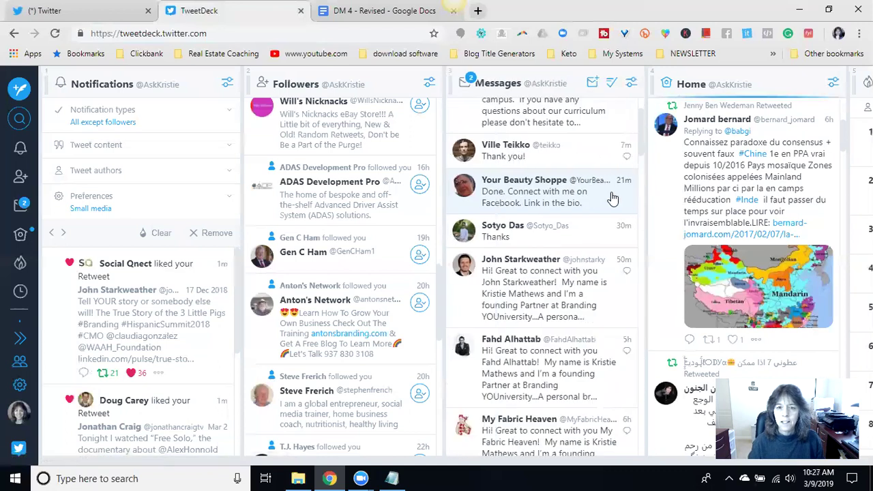
- Send Your Beauty Shoppe the reply 'Done! Thanks a bunch! Have a great weekend.'
{"action": "left_click", "coordinate": [608, 195]}
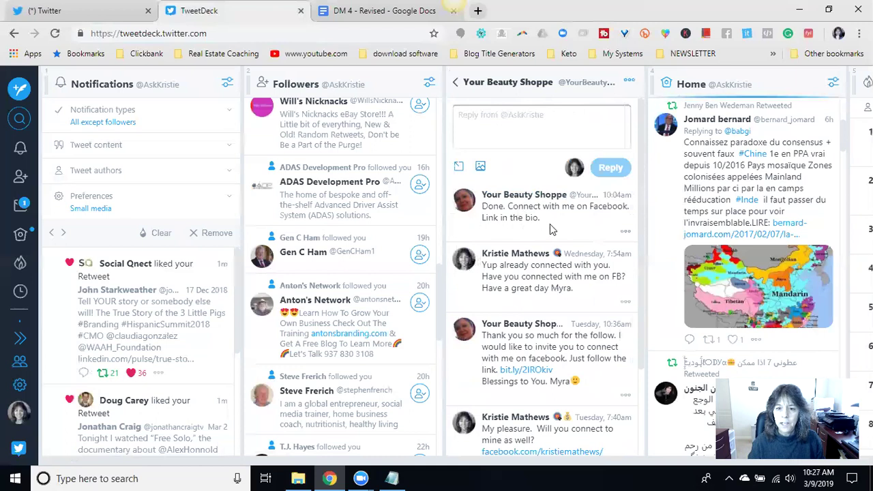
{"action": "left_click", "coordinate": [531, 128]}
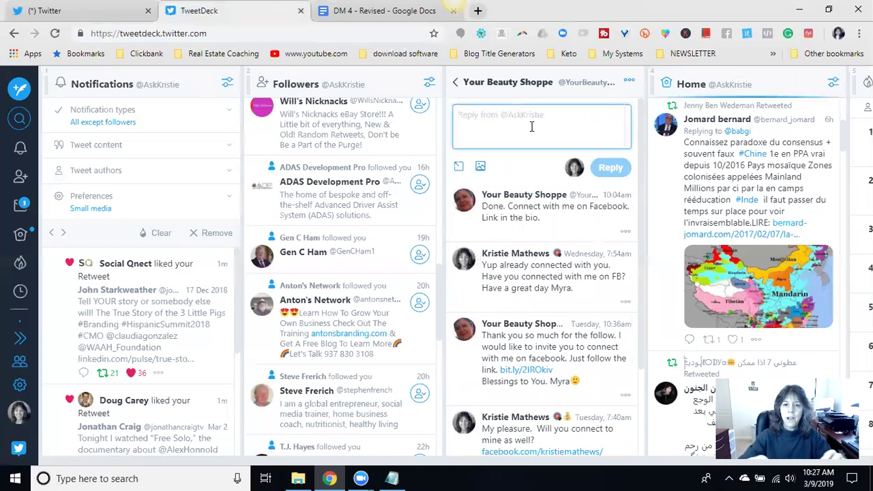
{"action": "type", "text": "You got it."}
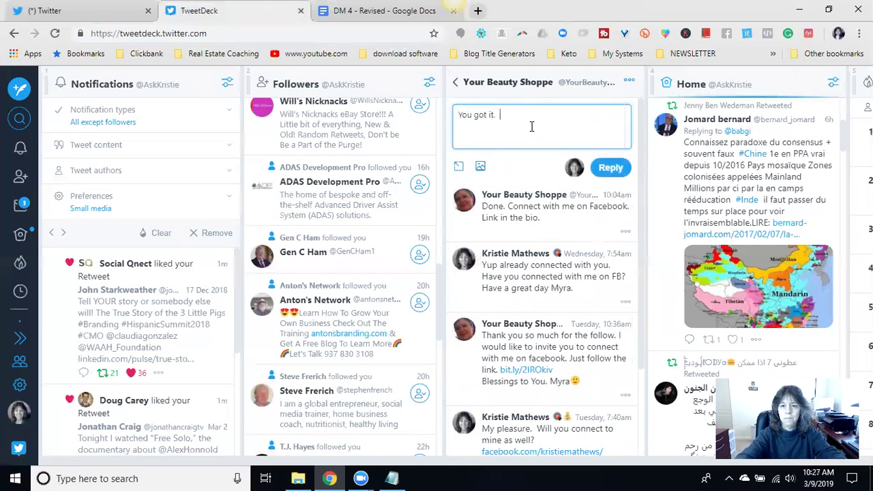
{"action": "key", "text": "BackSpace"}
{"action": "key", "text": "BackSpace"}
{"action": "key", "text": "BackSpace"}
{"action": "key", "text": "BackSpace"}
{"action": "key", "text": "BackSpace"}
{"action": "key", "text": "BackSpace"}
{"action": "type", "text": "I"}
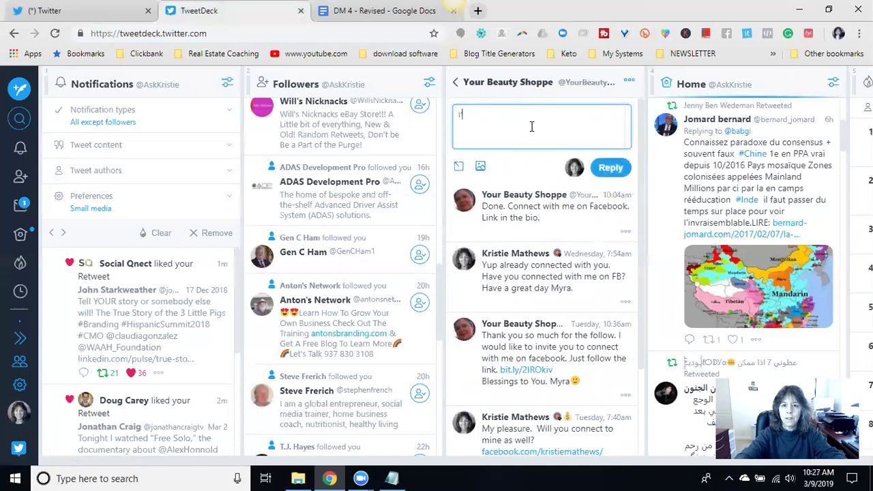
{"action": "key", "text": "BackSpace"}
{"action": "type", "text": "I"}
{"action": "key", "text": "BackSpace"}
{"action": "type", "text": "Done!  Thanks a"}
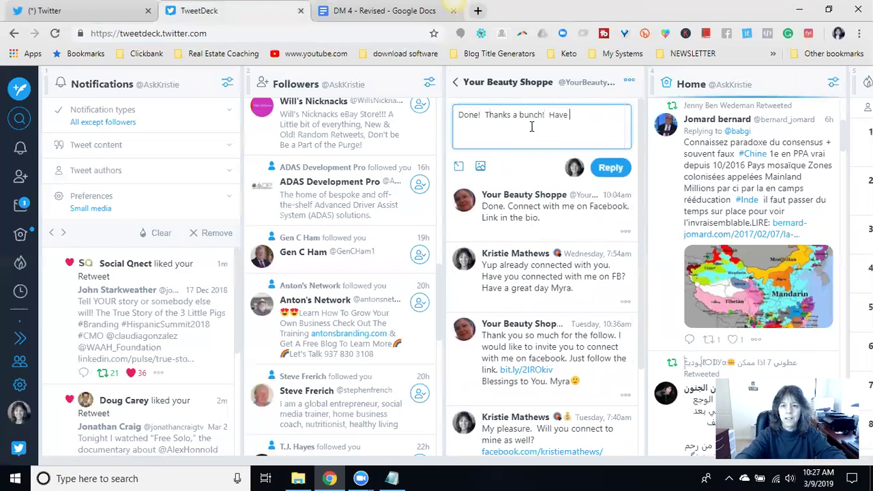
{"action": "type", "text": "bunch!  Have a great weekend."}
{"action": "left_click", "coordinate": [611, 167]}
- Go back to the Messages list and scroll to its newest conversations
{"action": "left_click", "coordinate": [455, 83]}
{"action": "scroll", "coordinate": [594, 175], "scroll_direction": "up", "scroll_amount": 3}
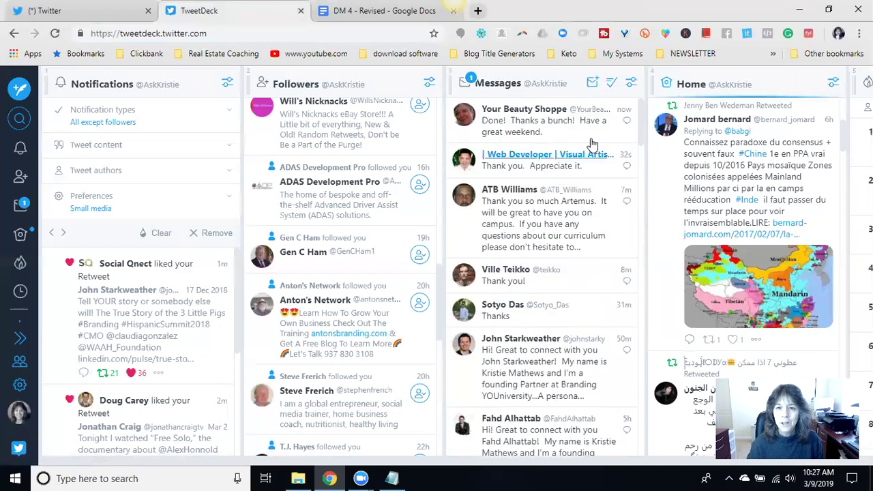
{"action": "left_click_drag", "start_coordinate": [640, 115], "coordinate": [635, 167]}
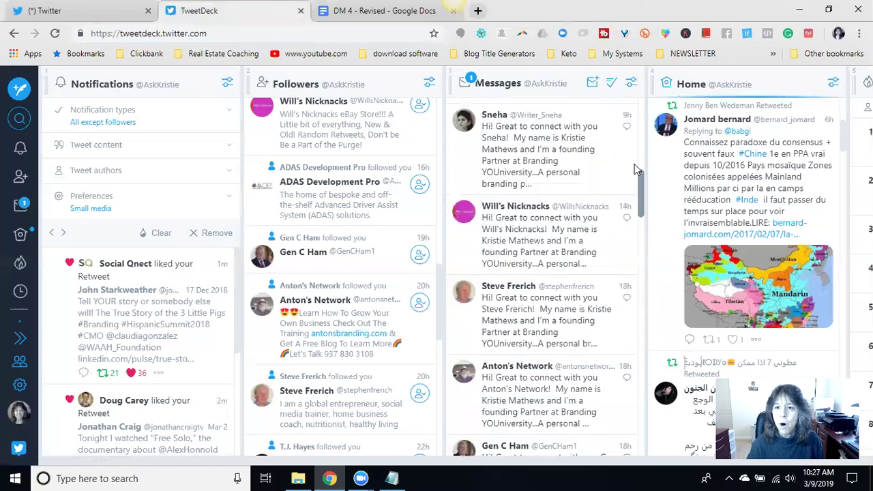
- Clear all messages from the Messages column via its filter options
{"action": "left_click", "coordinate": [632, 82]}
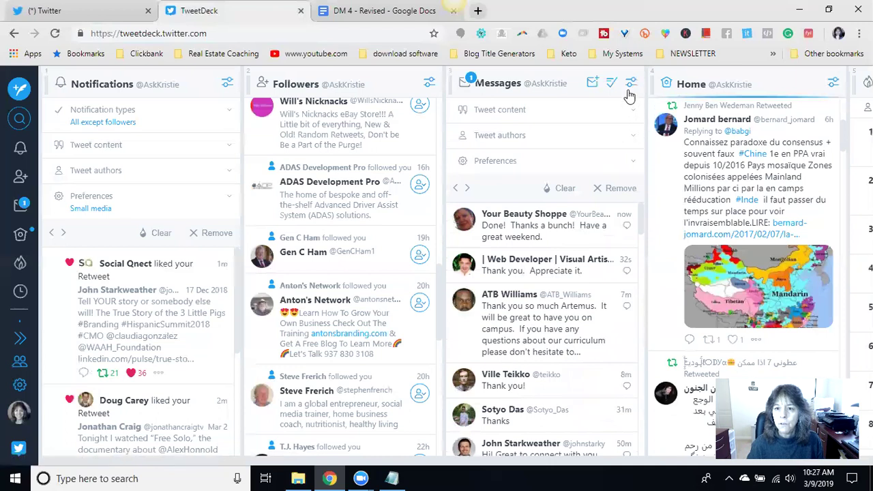
{"action": "left_click", "coordinate": [631, 83]}
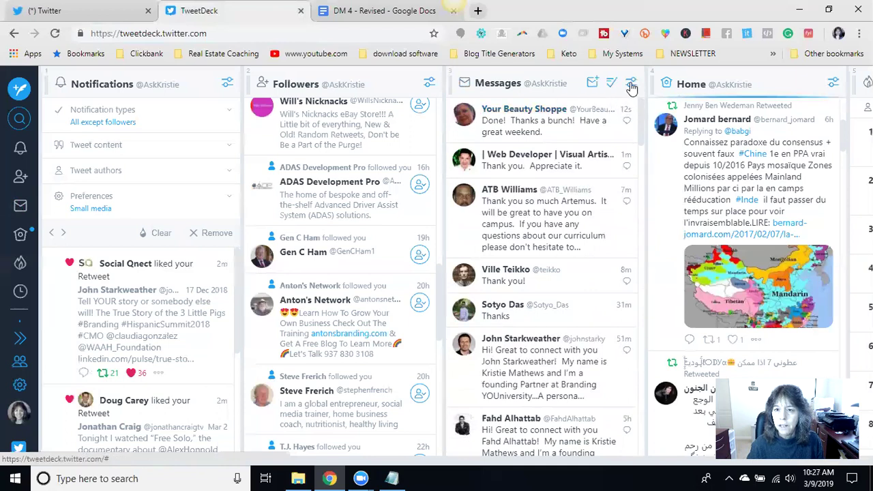
{"action": "left_click", "coordinate": [632, 88]}
{"action": "left_click", "coordinate": [566, 189]}
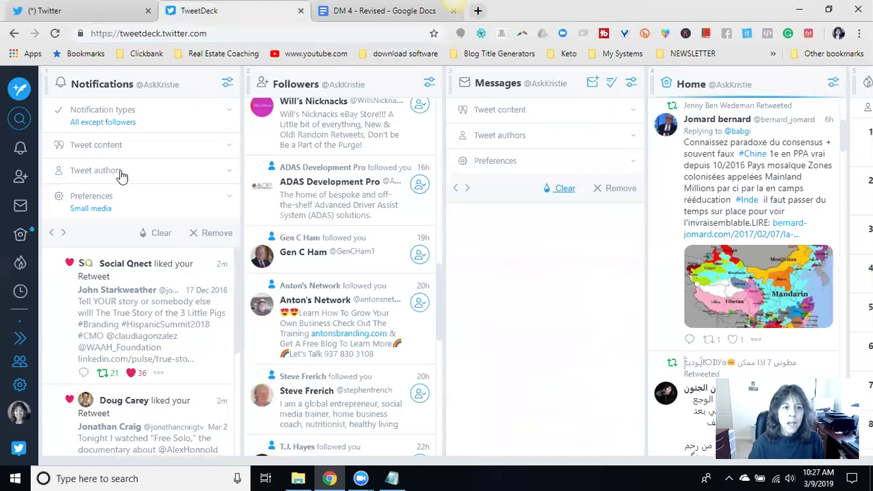
- Like the thank-you reply in the Notifications column
{"action": "left_click", "coordinate": [228, 85]}
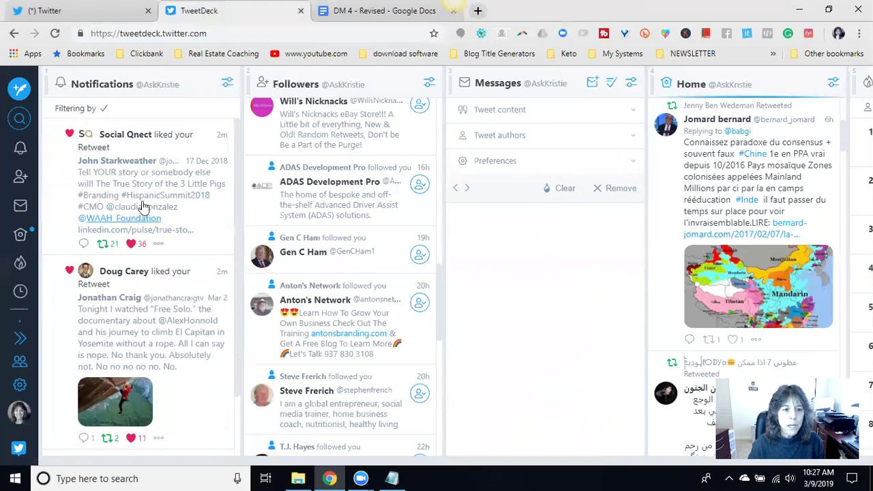
{"action": "scroll", "coordinate": [144, 207], "scroll_direction": "down", "scroll_amount": 1}
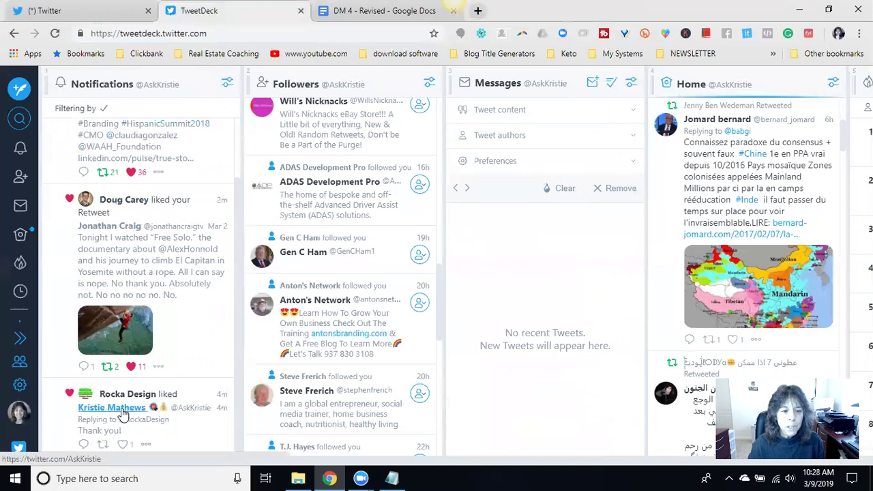
{"action": "left_click", "coordinate": [123, 444]}
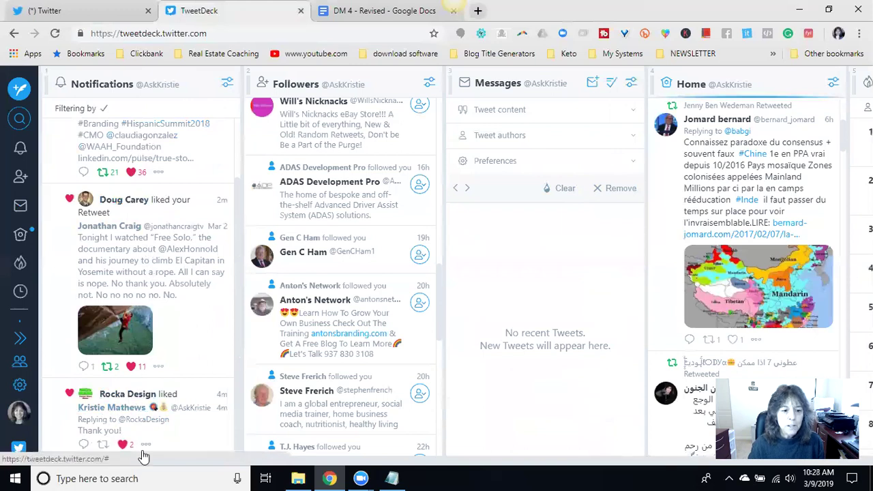
- Clear everything from the Notifications column so it reads 'No recent Tweets.'
{"action": "left_click", "coordinate": [225, 81]}
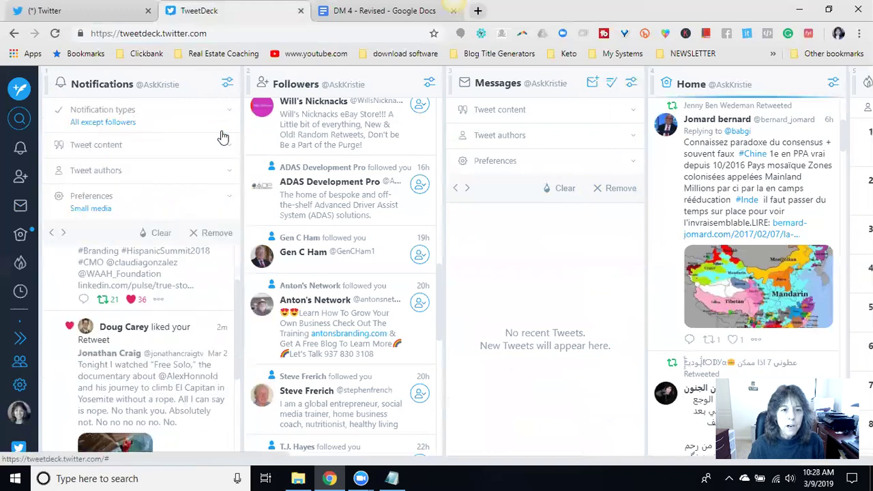
{"action": "left_click", "coordinate": [155, 242]}
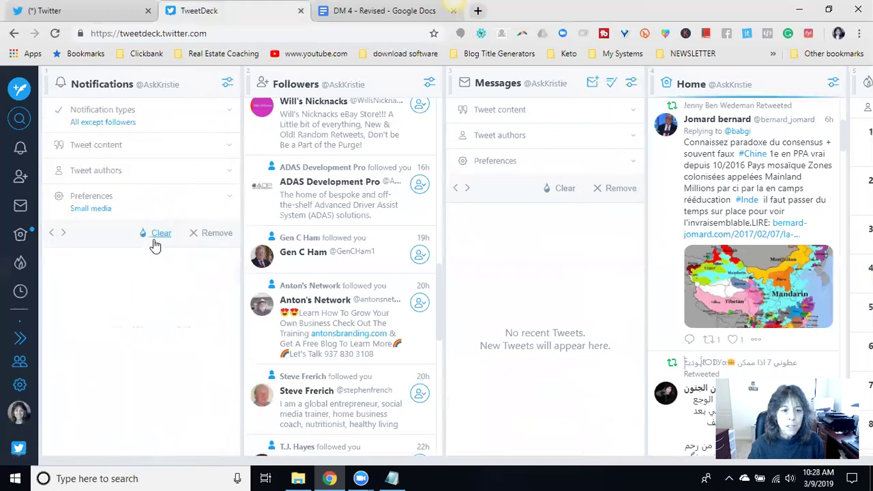
{"action": "left_click", "coordinate": [229, 83]}
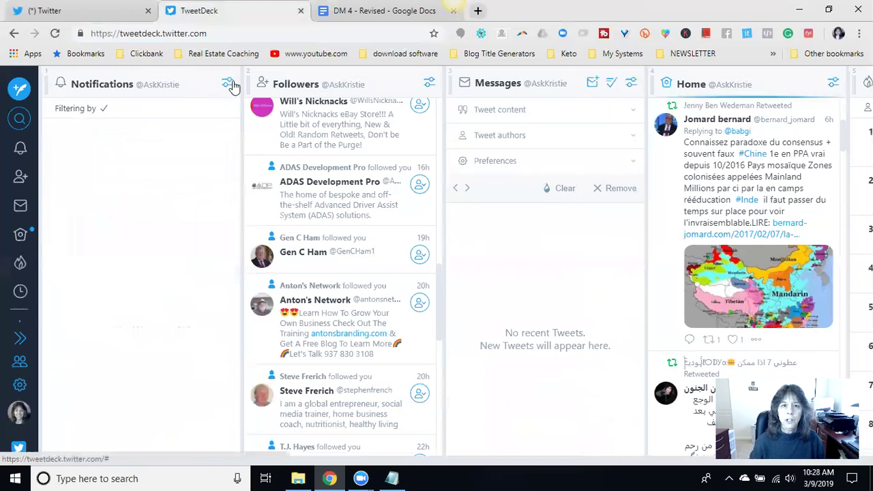
{"action": "scroll", "coordinate": [725, 174], "scroll_direction": "down", "scroll_amount": 1}
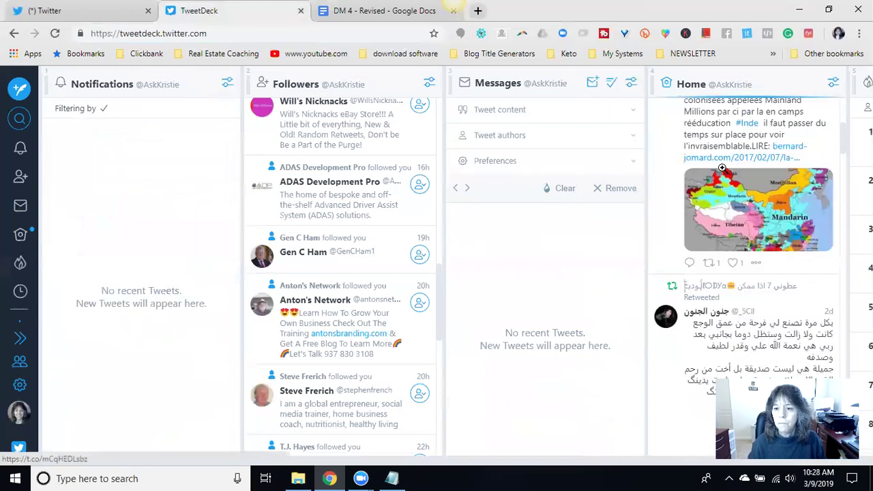
{"action": "scroll", "coordinate": [762, 154], "scroll_direction": "up", "scroll_amount": 4}
{"action": "scroll", "coordinate": [758, 181], "scroll_direction": "down", "scroll_amount": 2}
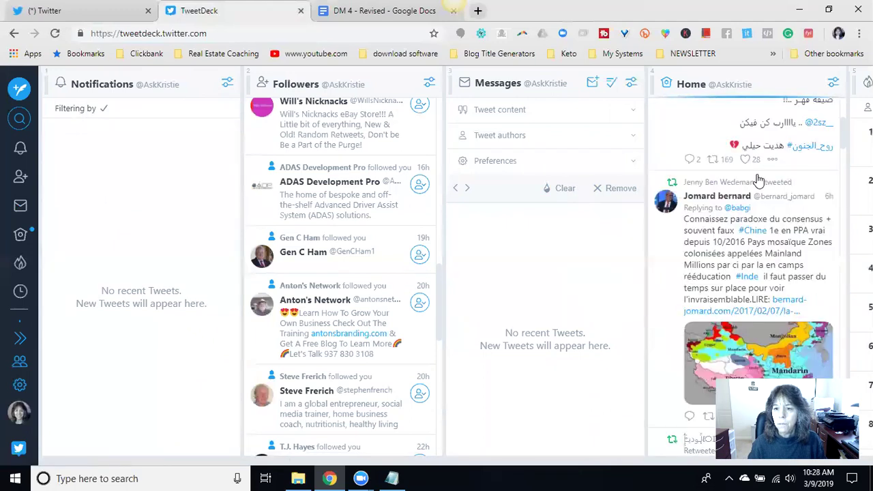
- On Twitter's Notifications page, like the 'You're welcome! Hope all is going well.' reply
{"action": "left_click", "coordinate": [95, 13]}
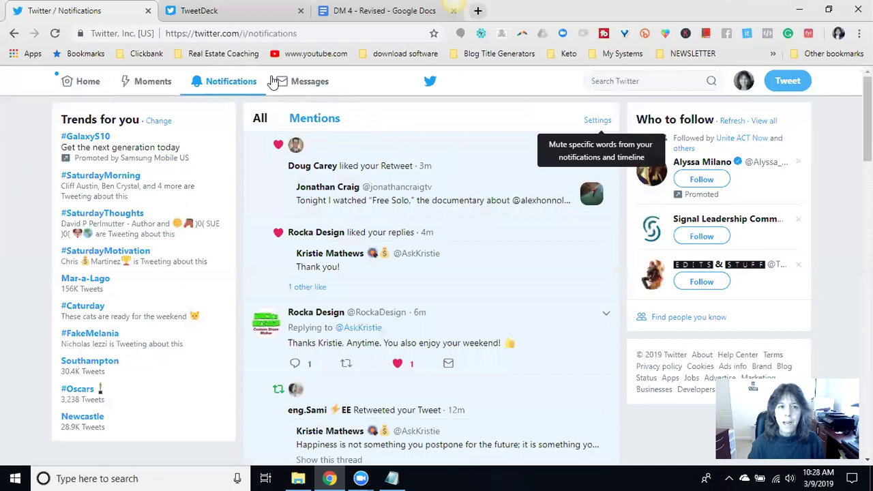
{"action": "left_click", "coordinate": [242, 15]}
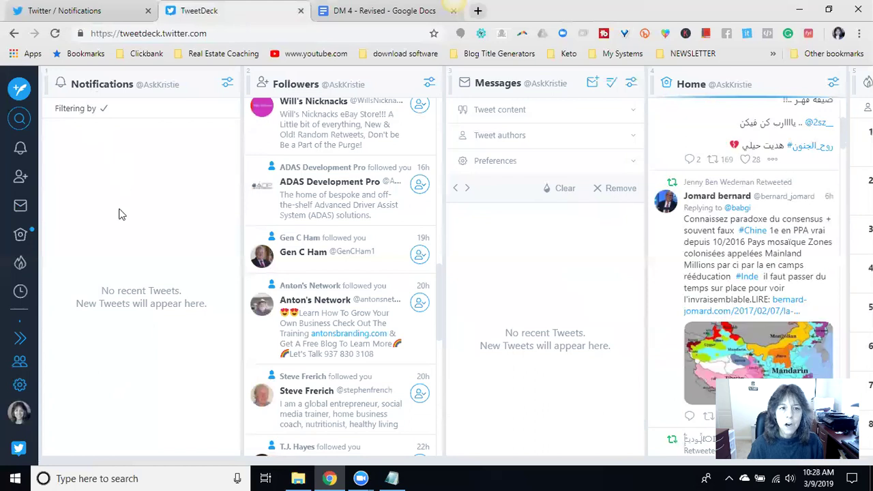
{"action": "left_click", "coordinate": [79, 12]}
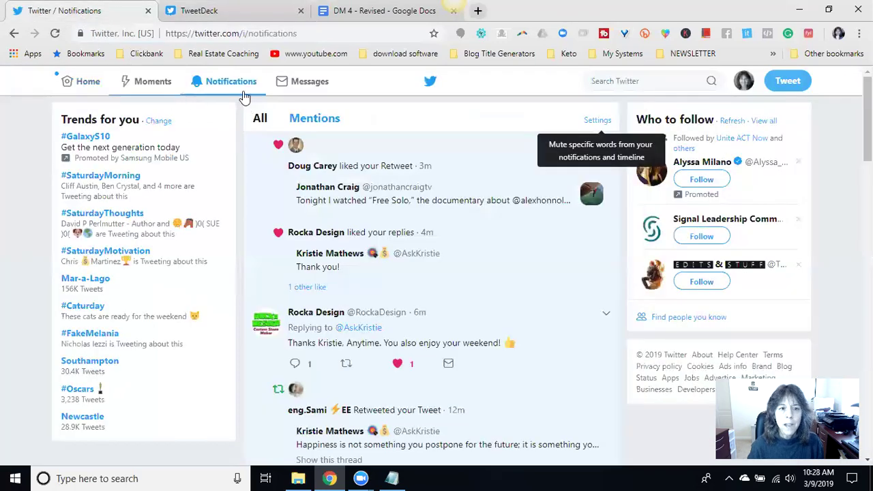
{"action": "scroll", "coordinate": [416, 198], "scroll_direction": "down", "scroll_amount": 4}
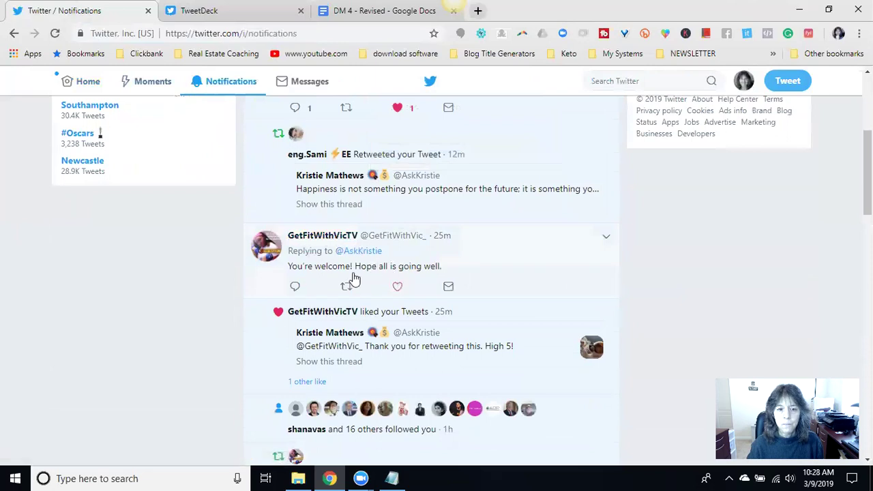
{"action": "left_click", "coordinate": [400, 286]}
- Scroll through the Twitter notifications feed of recent likes, retweets and new followers
{"action": "scroll", "coordinate": [456, 238], "scroll_direction": "down", "scroll_amount": 3}
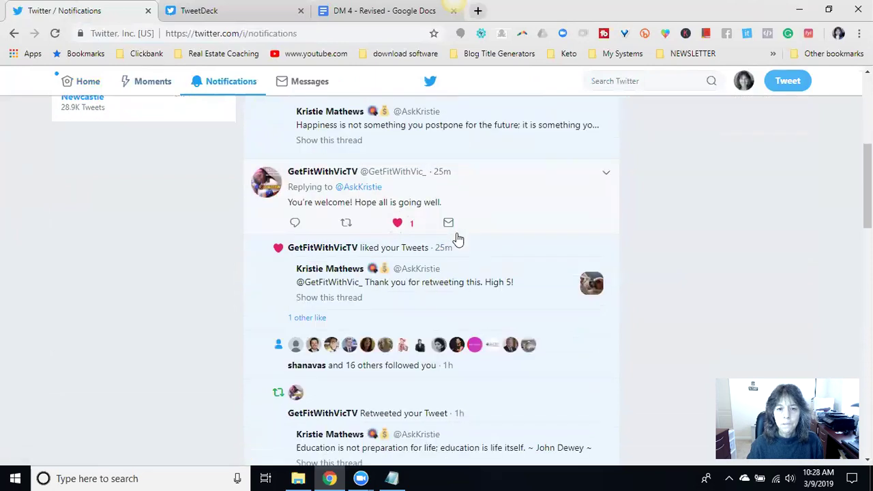
{"action": "scroll", "coordinate": [457, 235], "scroll_direction": "down", "scroll_amount": 7}
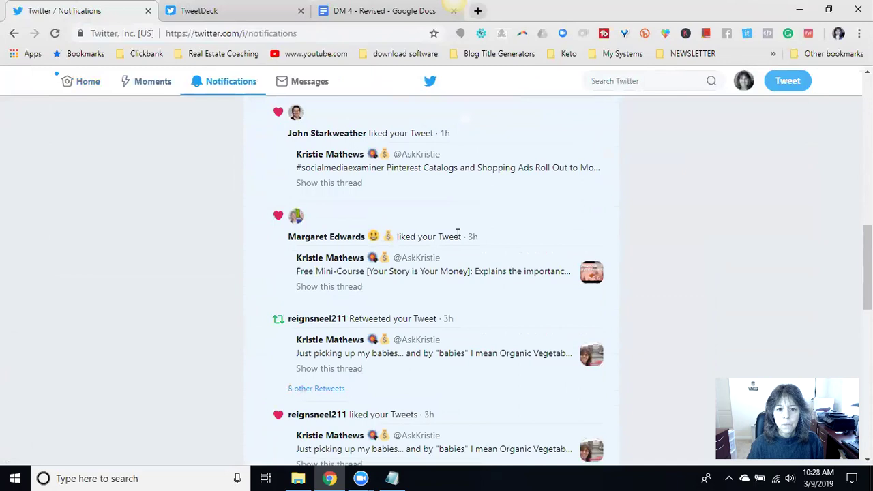
{"action": "scroll", "coordinate": [458, 239], "scroll_direction": "down", "scroll_amount": 7}
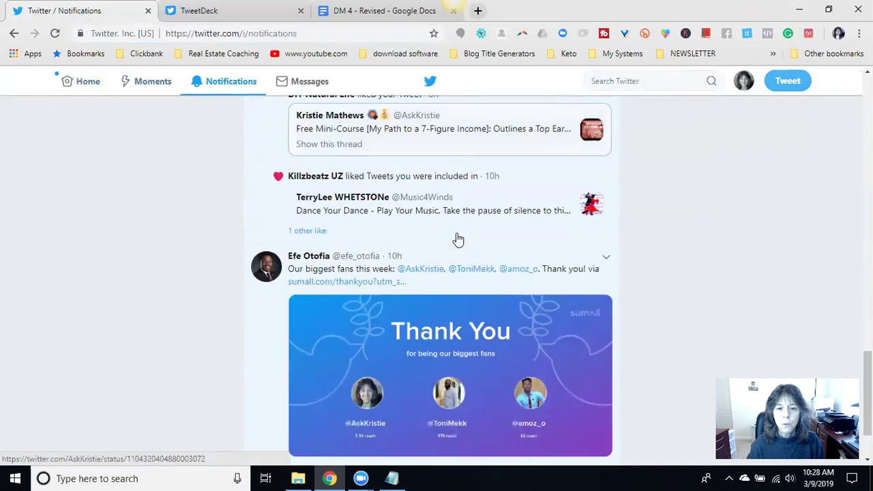
{"action": "scroll", "coordinate": [458, 240], "scroll_direction": "down", "scroll_amount": 10}
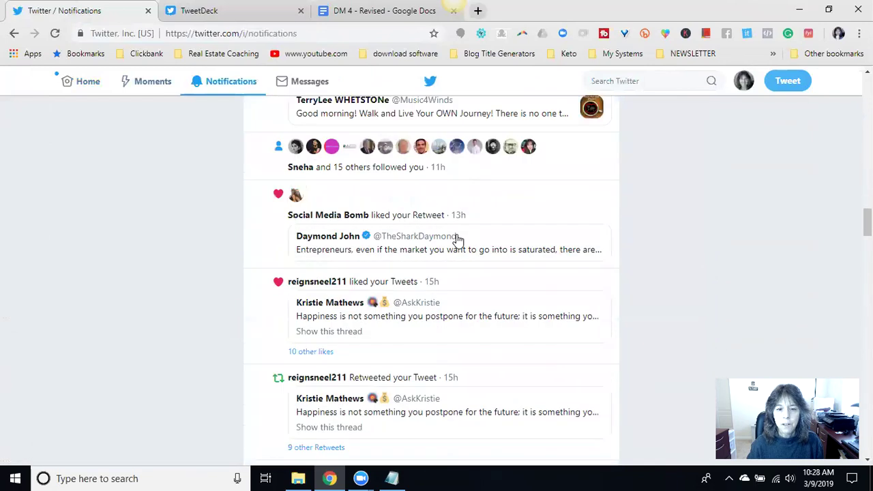
{"action": "scroll", "coordinate": [458, 238], "scroll_direction": "down", "scroll_amount": 6}
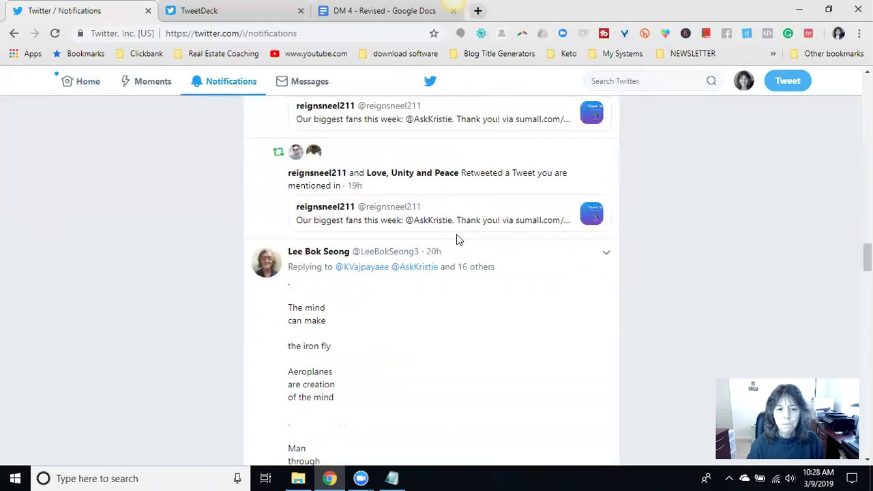
{"action": "scroll", "coordinate": [457, 234], "scroll_direction": "down", "scroll_amount": 10}
{"action": "scroll", "coordinate": [457, 239], "scroll_direction": "up", "scroll_amount": 12}
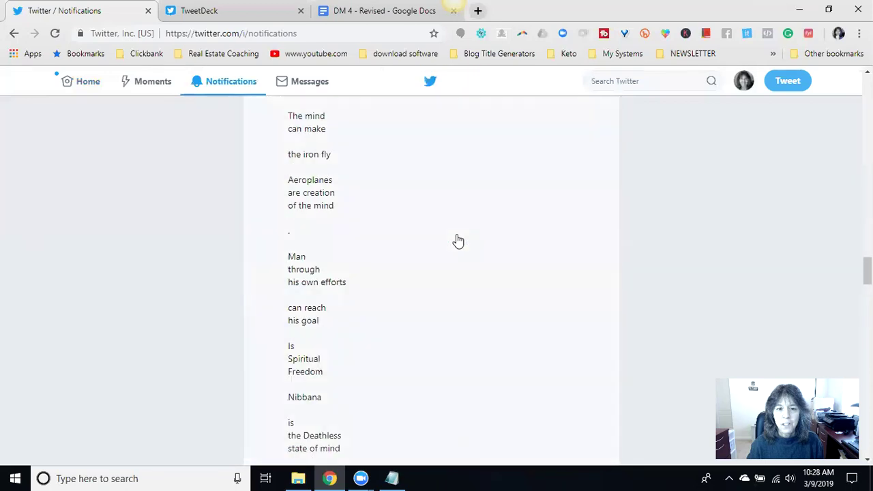
{"action": "scroll", "coordinate": [458, 240], "scroll_direction": "up", "scroll_amount": 1}
{"action": "scroll", "coordinate": [457, 255], "scroll_direction": "up", "scroll_amount": 2}
{"action": "scroll", "coordinate": [458, 255], "scroll_direction": "down", "scroll_amount": 1}
{"action": "scroll", "coordinate": [459, 258], "scroll_direction": "up", "scroll_amount": 2}
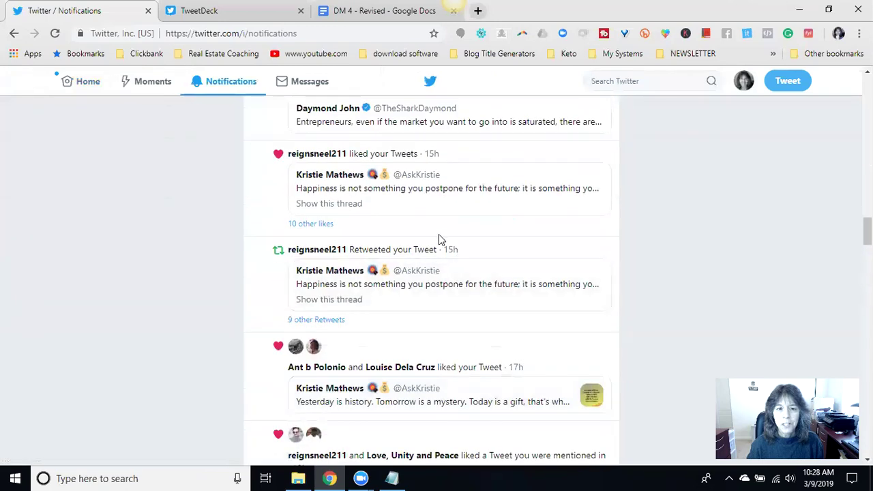
{"action": "scroll", "coordinate": [415, 204], "scroll_direction": "up", "scroll_amount": 5}
{"action": "scroll", "coordinate": [415, 208], "scroll_direction": "up", "scroll_amount": 1}
{"action": "scroll", "coordinate": [382, 253], "scroll_direction": "down", "scroll_amount": 3}
{"action": "scroll", "coordinate": [321, 286], "scroll_direction": "down", "scroll_amount": 2}
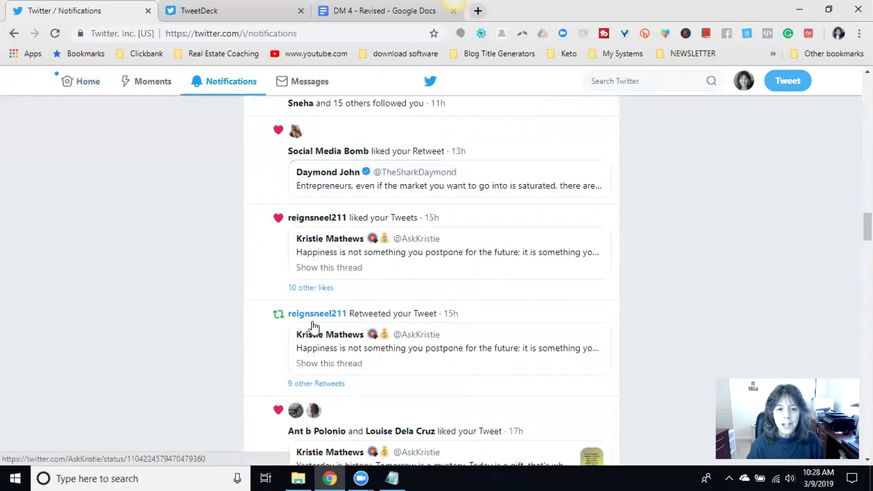
{"action": "scroll", "coordinate": [396, 266], "scroll_direction": "up", "scroll_amount": 8}
{"action": "scroll", "coordinate": [386, 257], "scroll_direction": "up", "scroll_amount": 10}
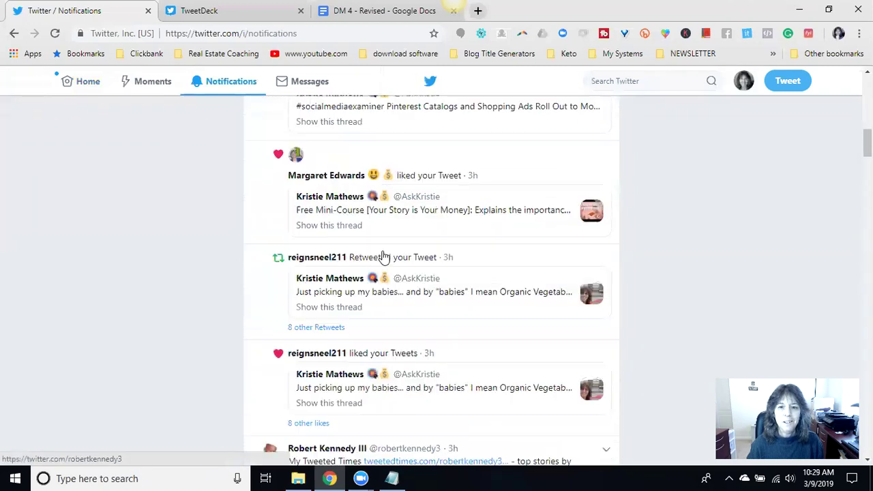